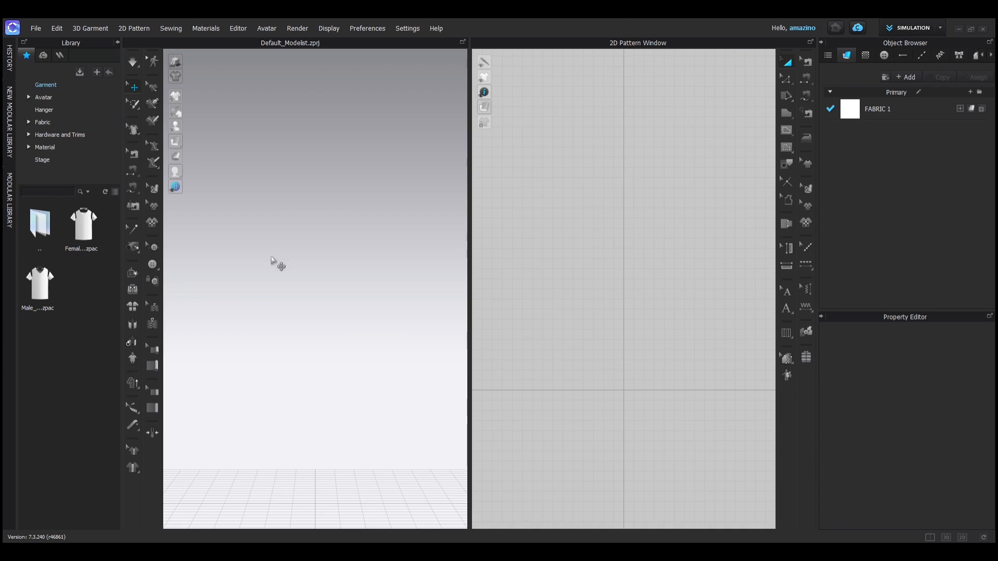
Load the FV2_Mia avatar from the Female_V2 folder of the avatar library
click(57, 94)
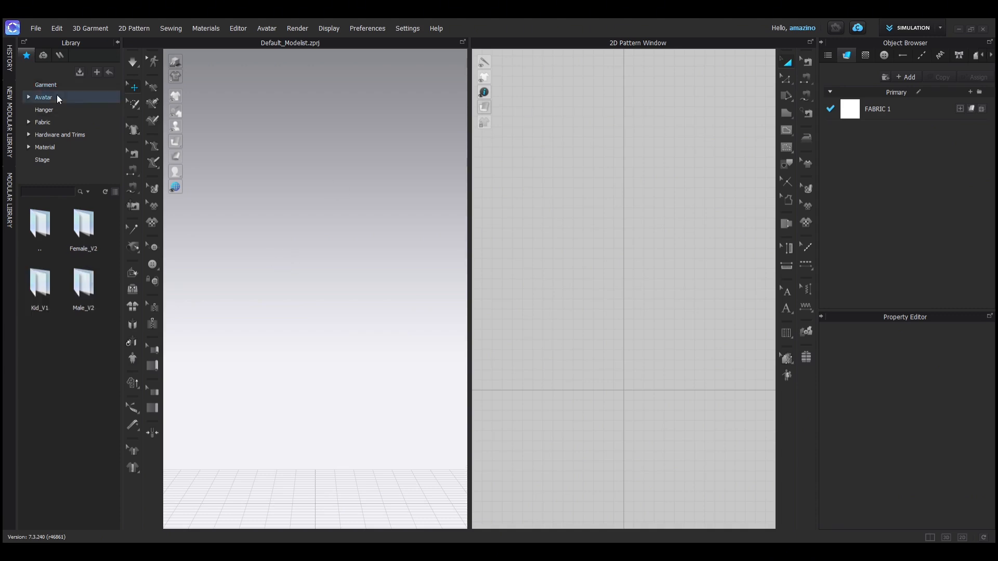
double_click(83, 229)
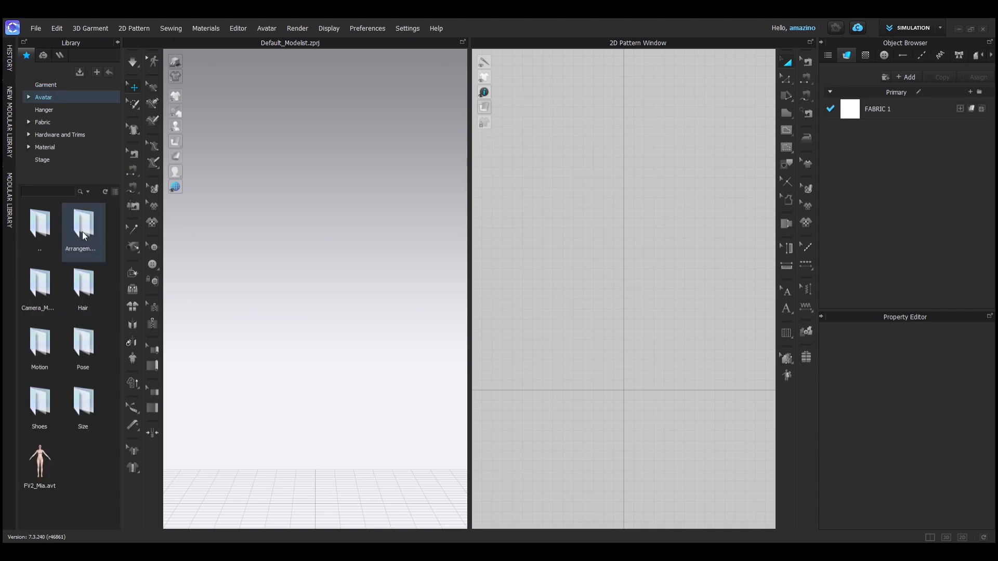
click(38, 470)
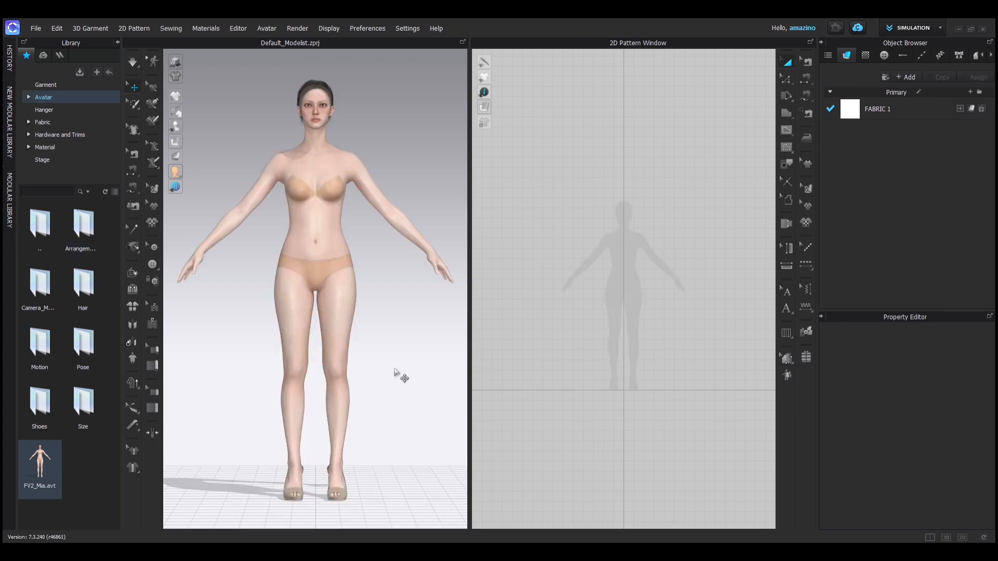
Change the avatar's skin style to Naomi
click(343, 231)
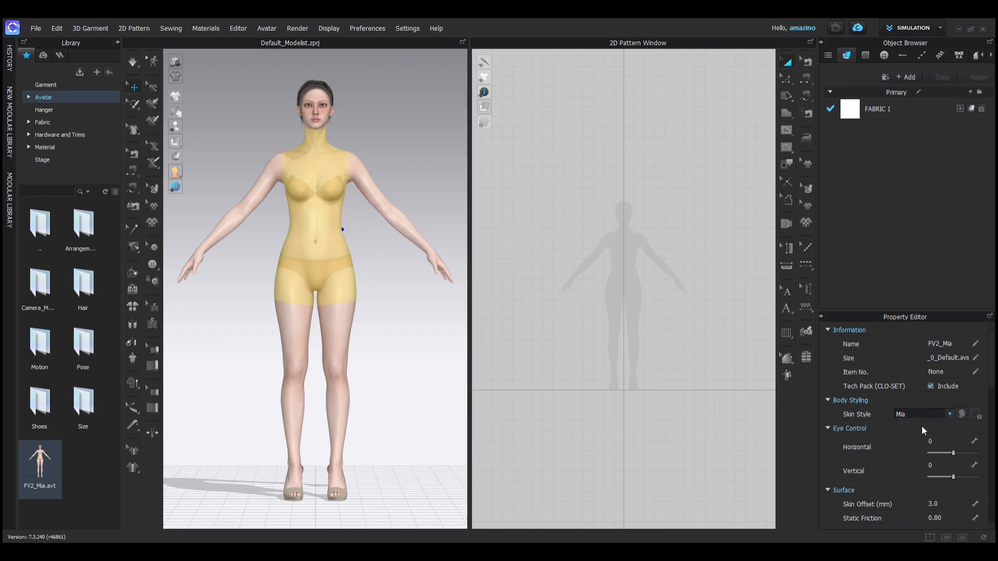
click(951, 416)
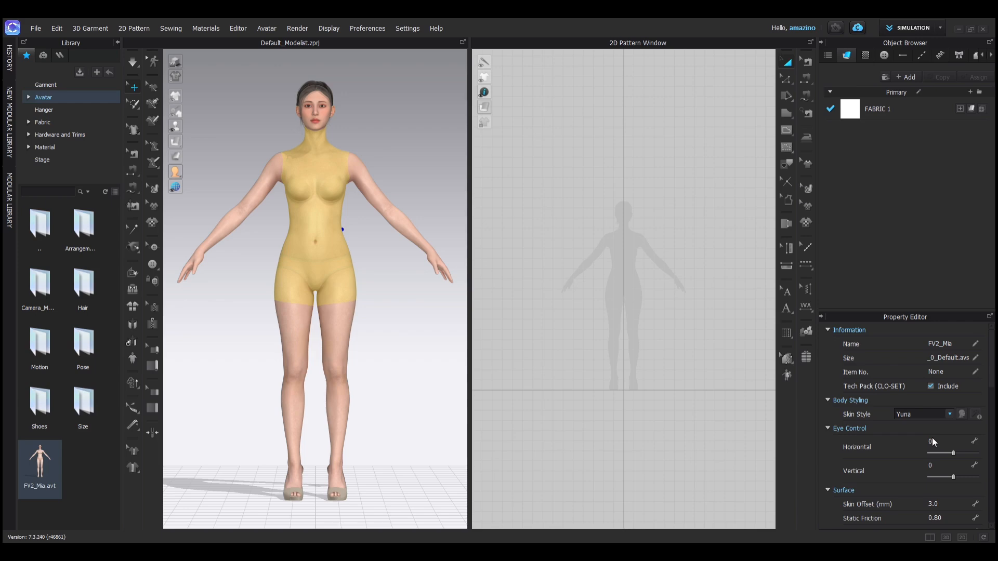
right_drag(222, 176, 257, 229)
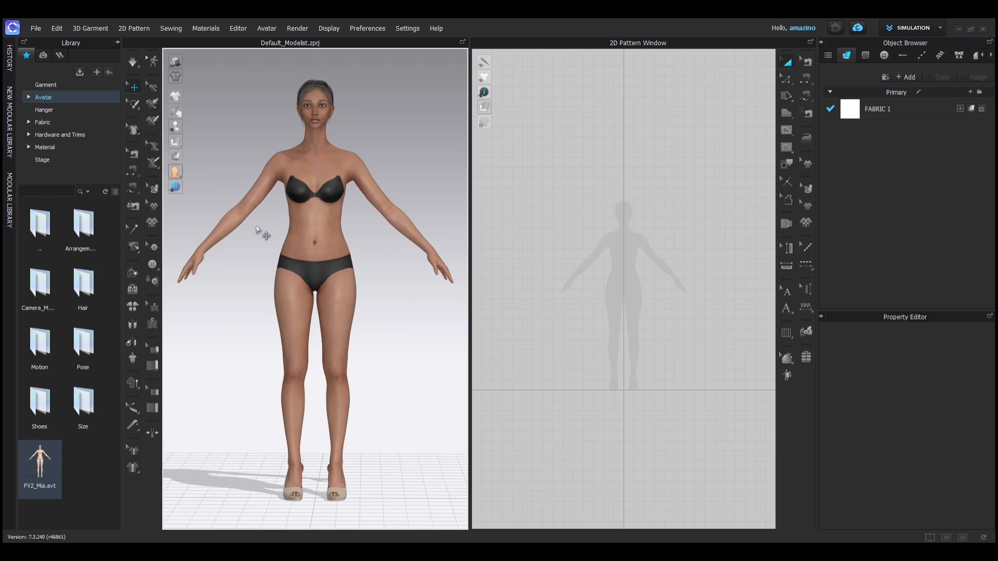
Examine the avatar in 3D from the front, back and sides, both close up and from farther away
scroll(294, 206, up, 2)
middle_drag(298, 214, 304, 271)
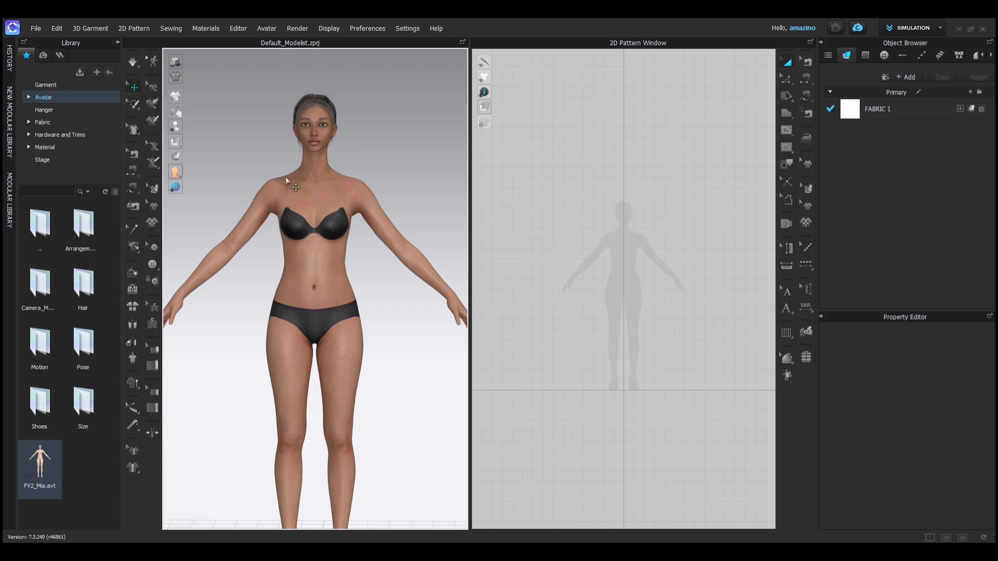
middle_drag(348, 224, 321, 227)
scroll(631, 257, up, 3)
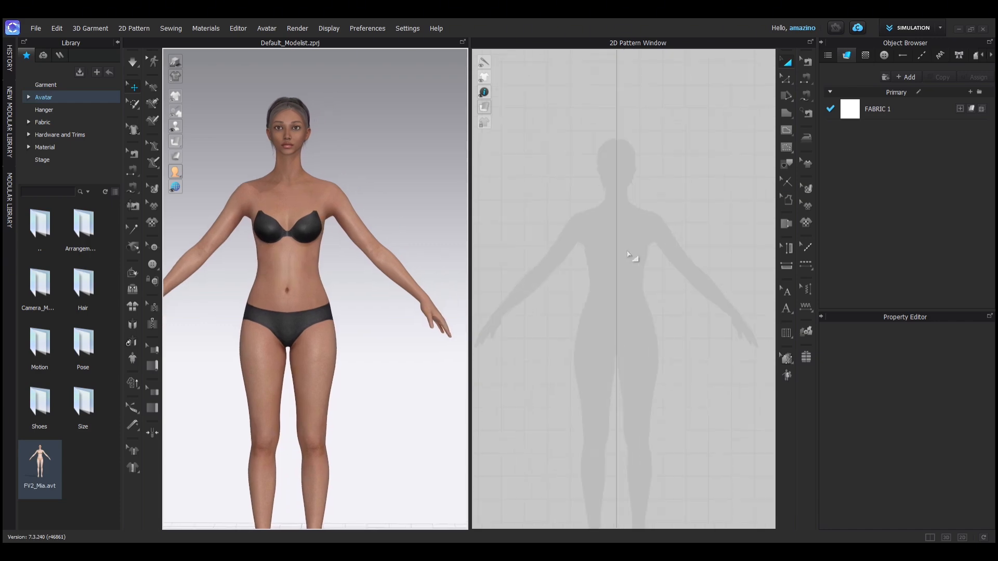
right_drag(402, 264, 218, 328)
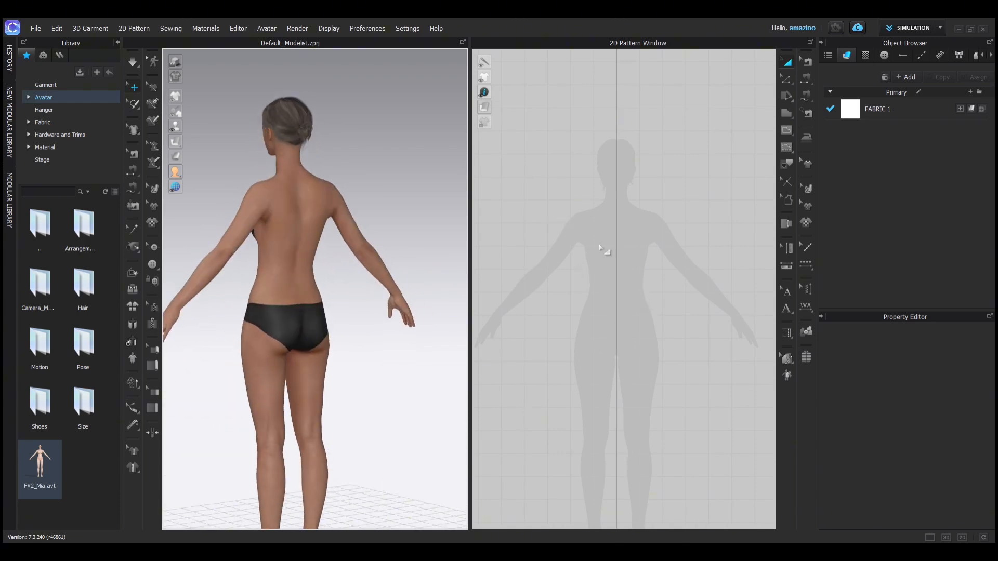
right_drag(284, 236, 381, 298)
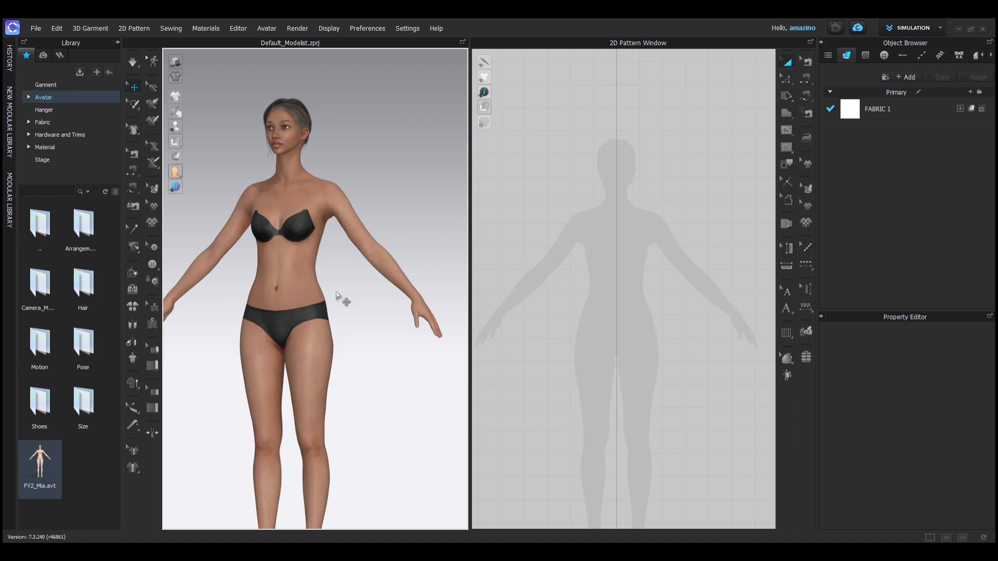
right_drag(368, 312, 244, 332)
mouse_move(404, 329)
right_down()
mouse_move(272, 321)
mouse_move(403, 329)
right_up()
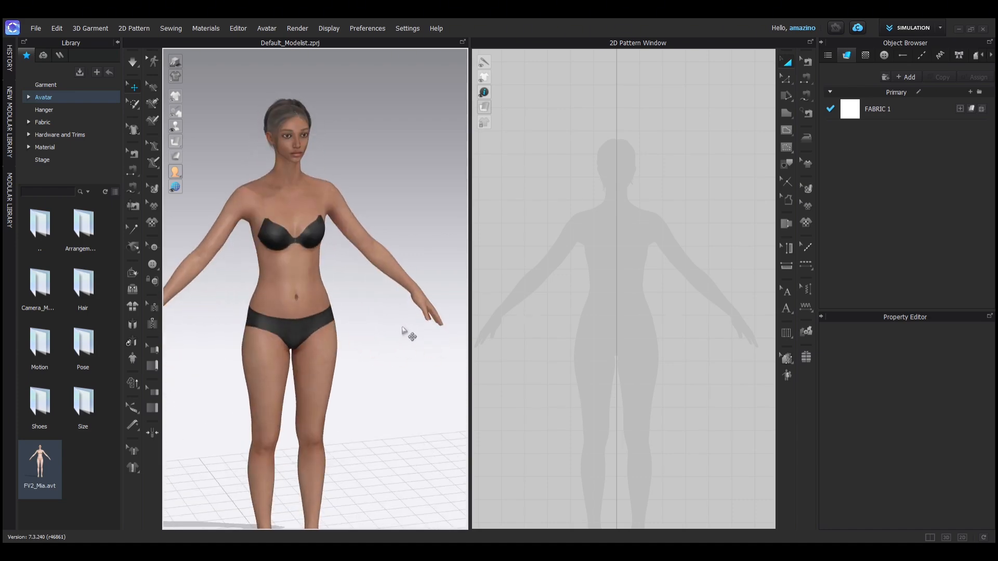
click(323, 321)
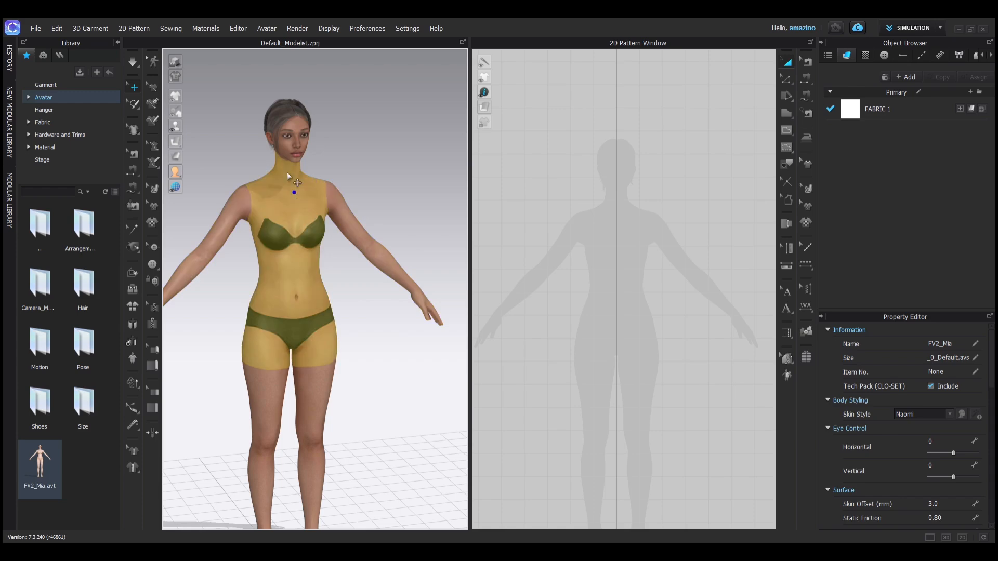
scroll(298, 255, down, 3)
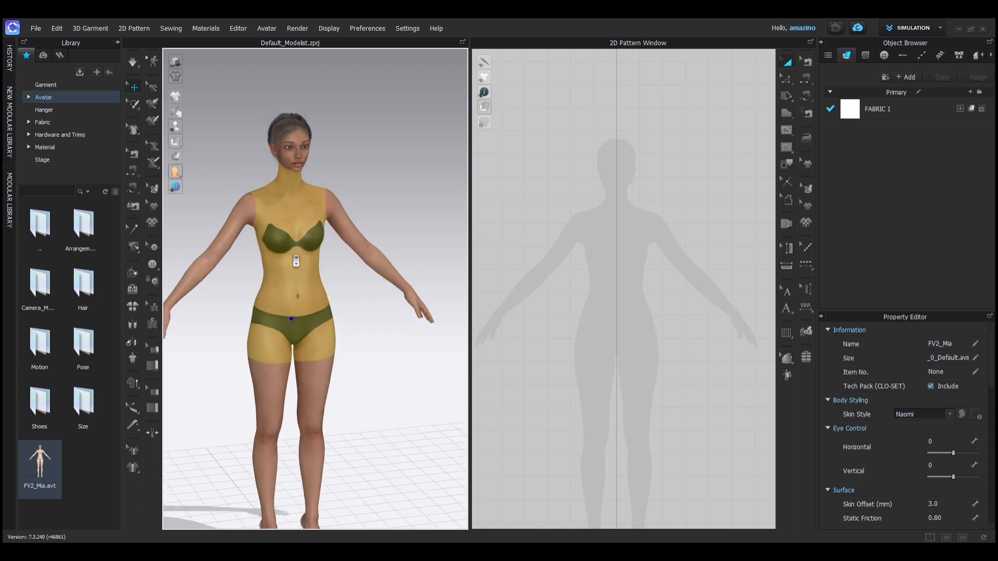
scroll(295, 263, up, 6)
scroll(296, 263, down, 5)
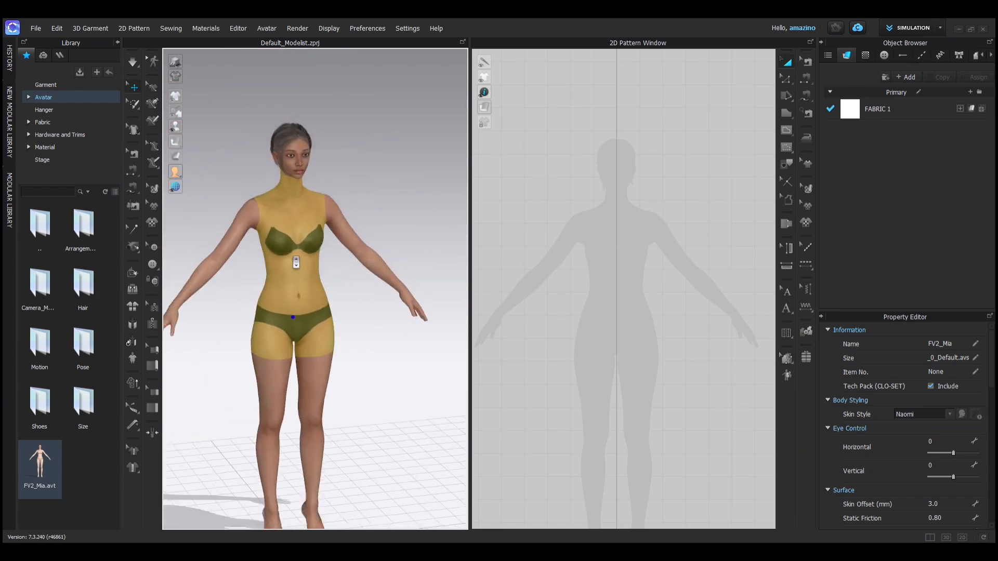
scroll(294, 263, up, 4)
scroll(294, 263, down, 4)
scroll(295, 262, up, 2)
click(398, 229)
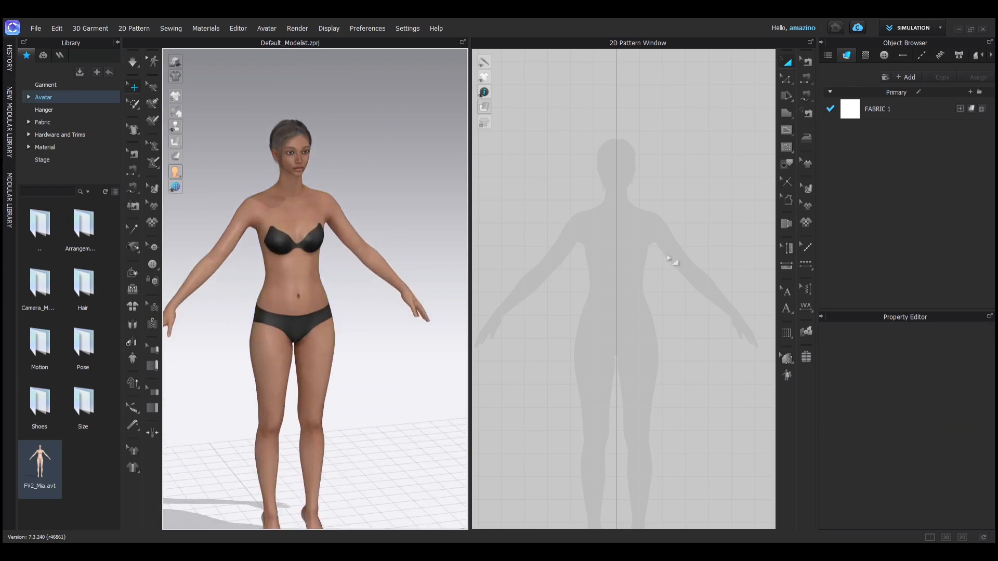
right_drag(353, 363, 319, 333)
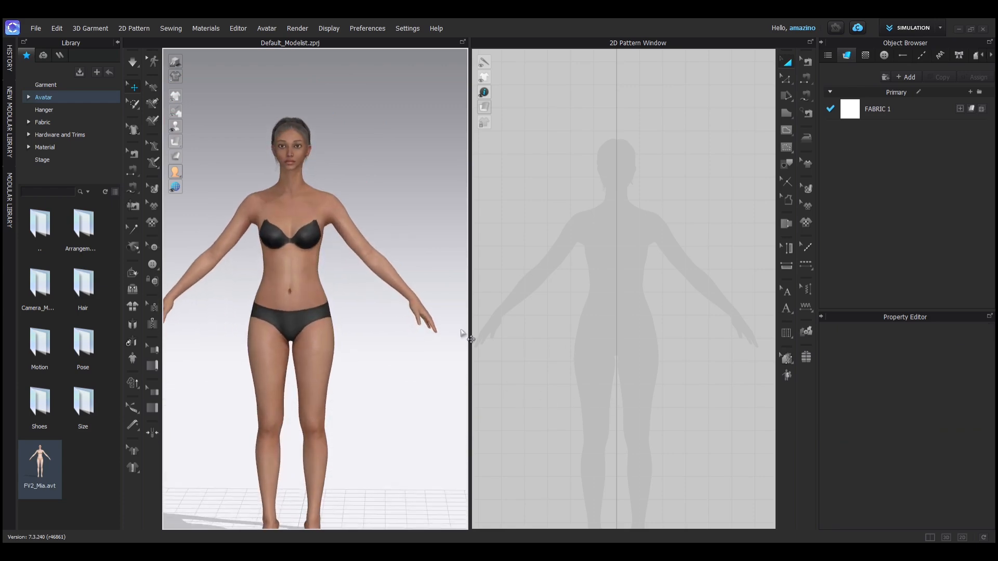
Draw a five-sided polygon pattern beside the chest's centre line, with edges about 17.6, 21.3, 16.8, 25.2 and 7.4 cm long
scroll(646, 288, up, 2)
right_drag(646, 287, 639, 264)
scroll(610, 245, up, 3)
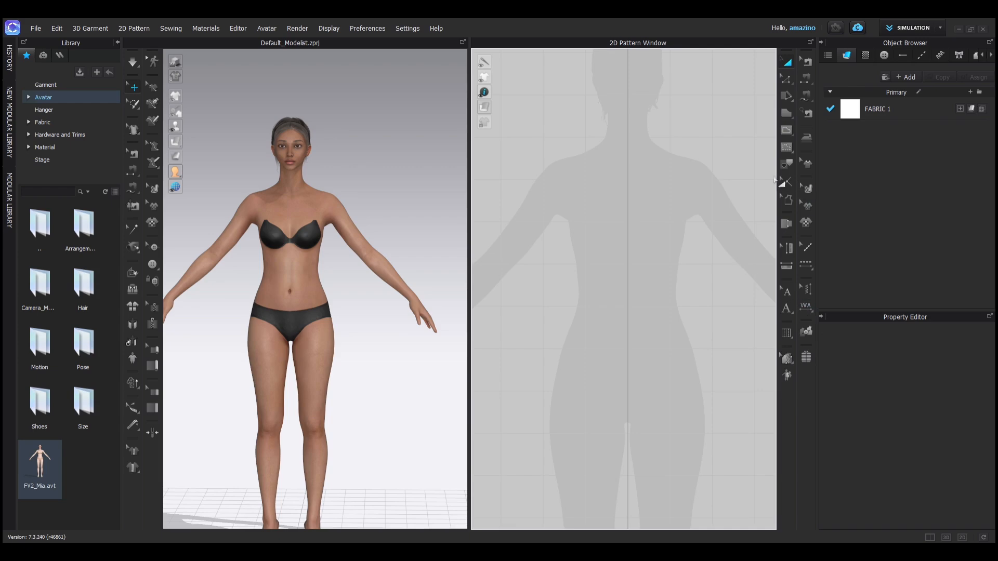
click(786, 116)
click(600, 135)
click(530, 161)
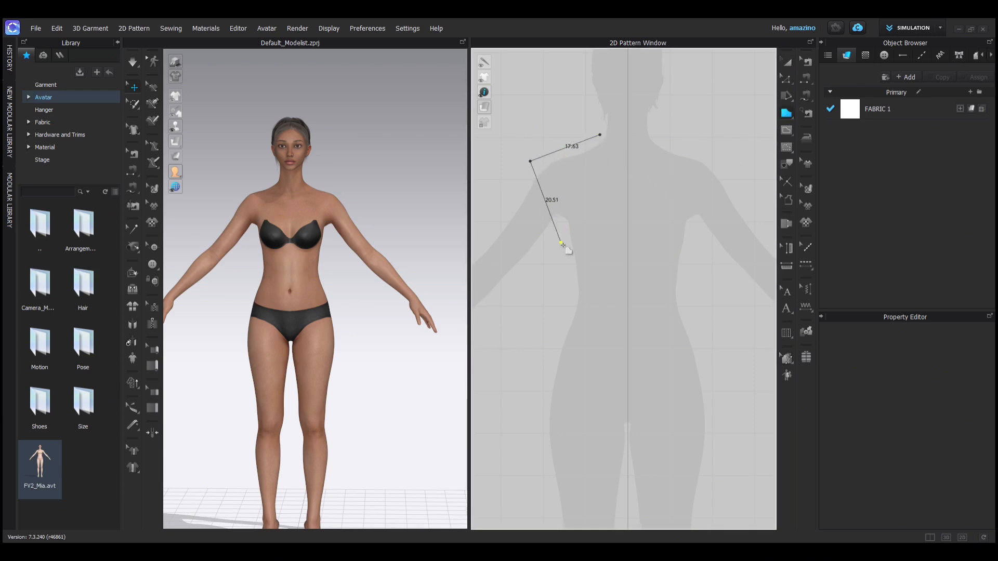
click(557, 247)
click(628, 255)
click(629, 149)
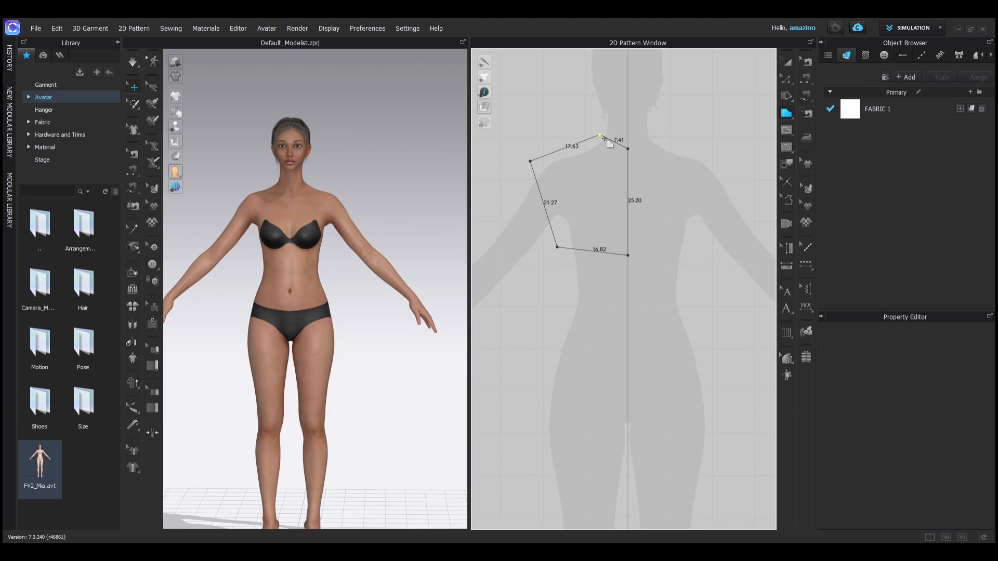
click(600, 135)
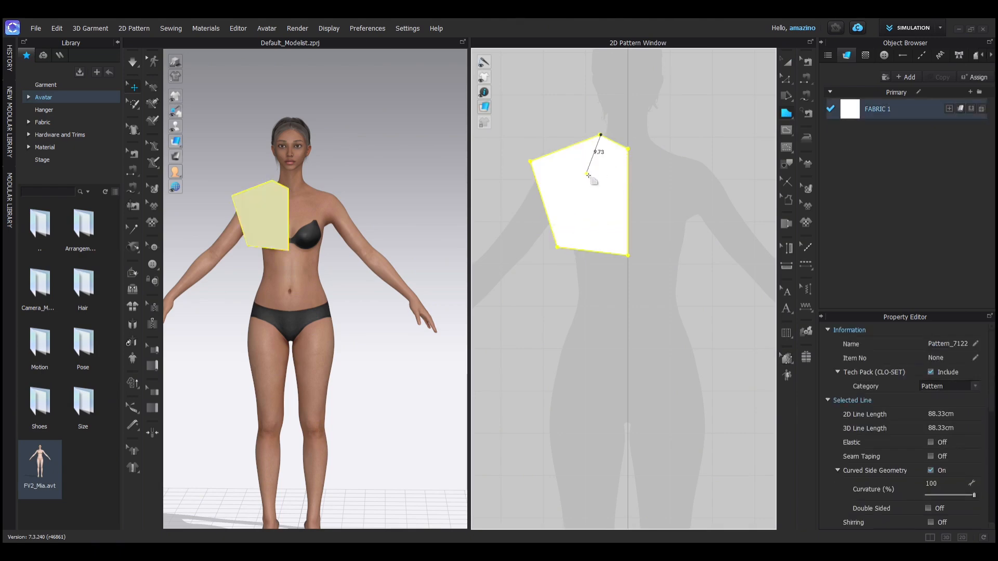
key(Escape)
scroll(598, 150, up, 3)
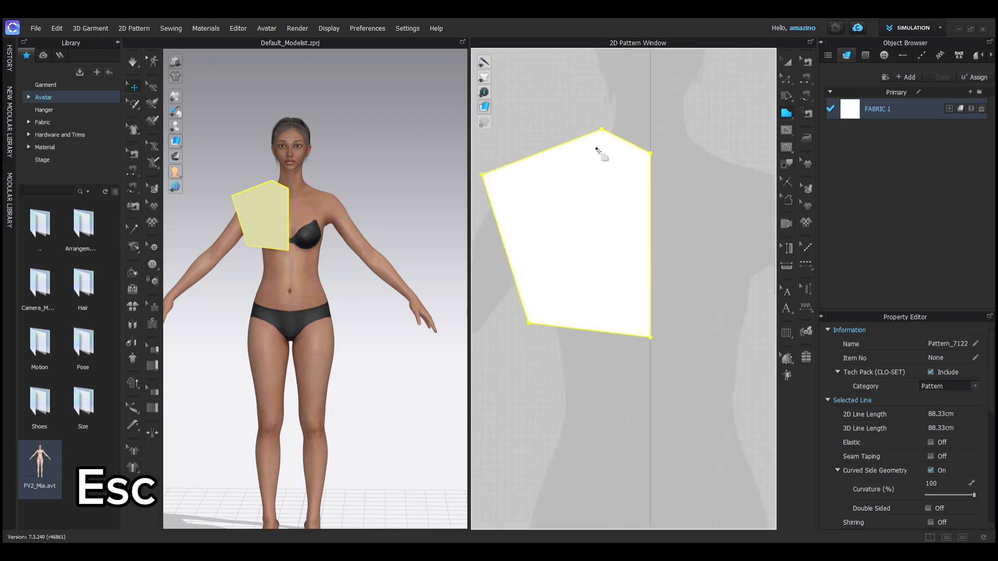
scroll(597, 156, down, 6)
right_drag(267, 250, 307, 266)
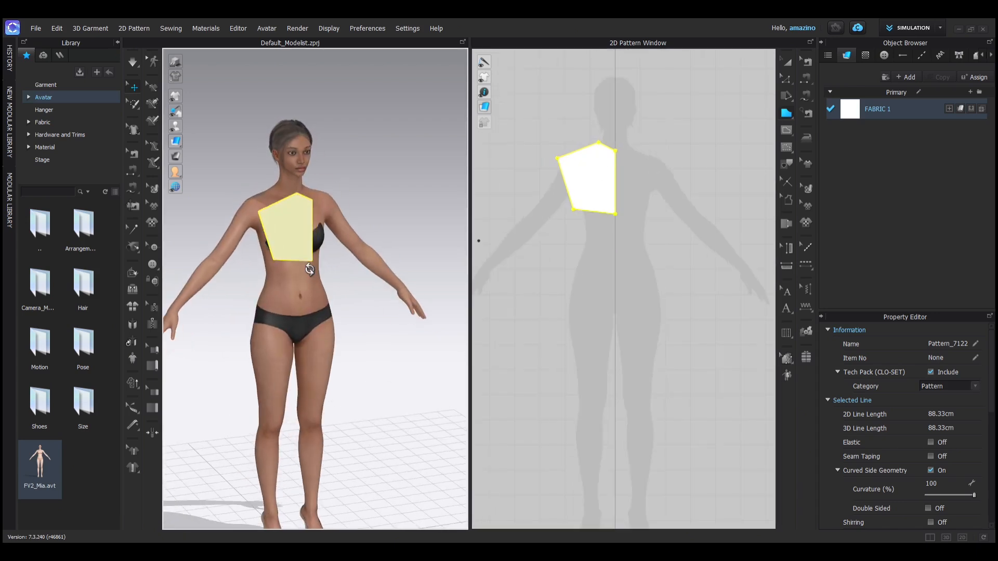
Draw a rectangular pattern piece over the hips of the avatar silhouette, with a perimeter of about 163 cm
click(786, 113)
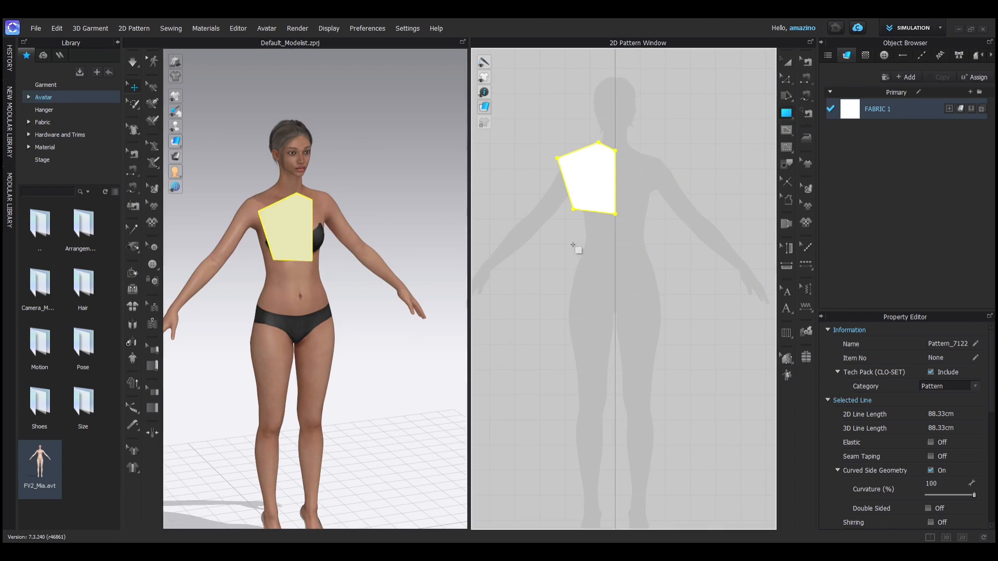
drag(568, 248, 669, 353)
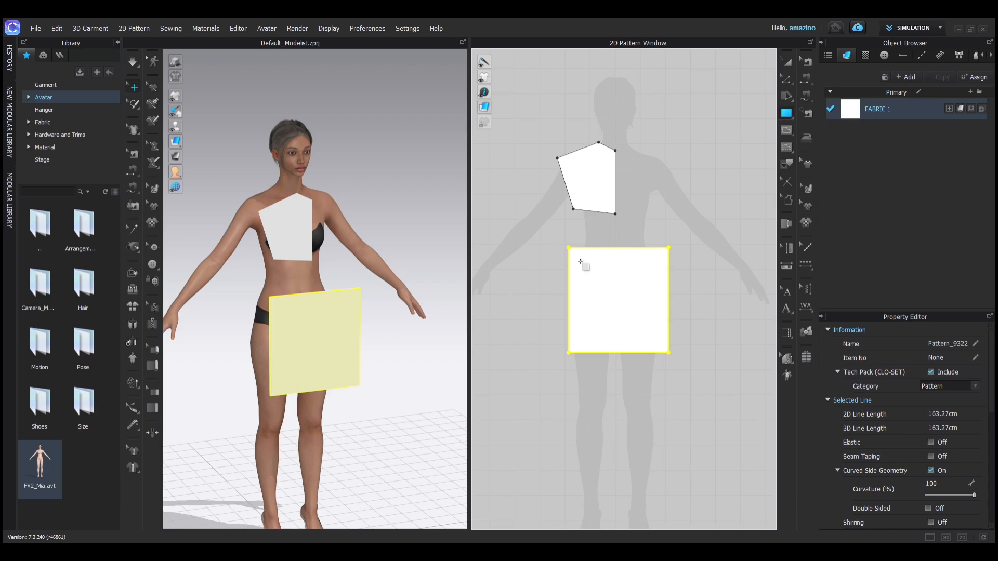
scroll(587, 207, up, 3)
scroll(593, 214, down, 3)
scroll(574, 189, up, 3)
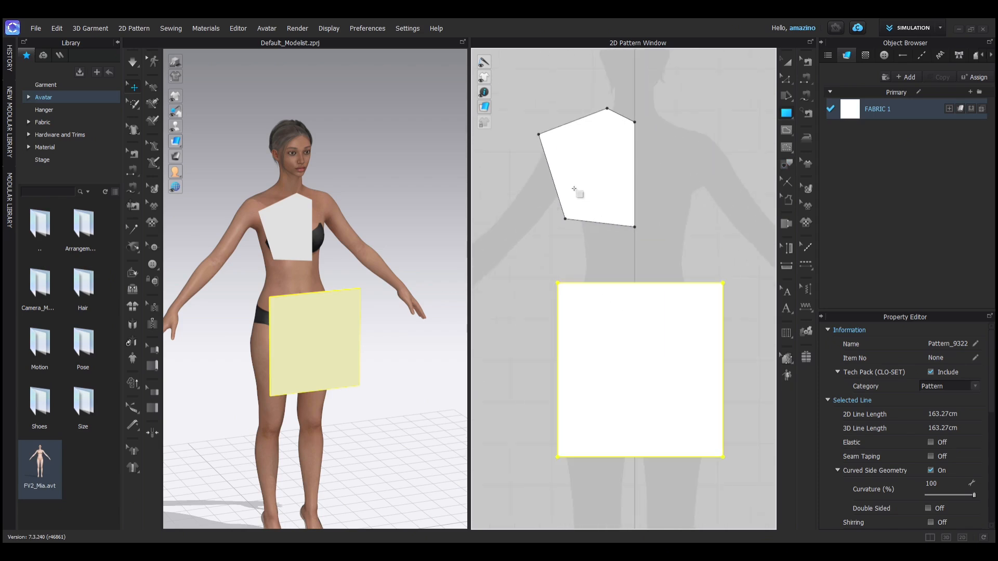
scroll(644, 317, up, 3)
scroll(643, 314, down, 3)
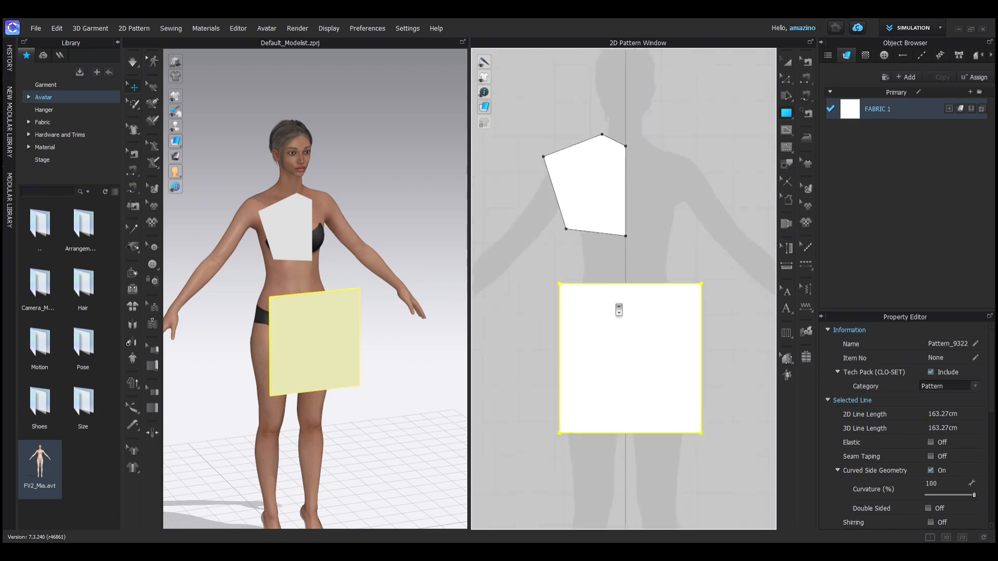
scroll(616, 310, up, 5)
scroll(617, 310, down, 5)
middle_drag(615, 314, 573, 300)
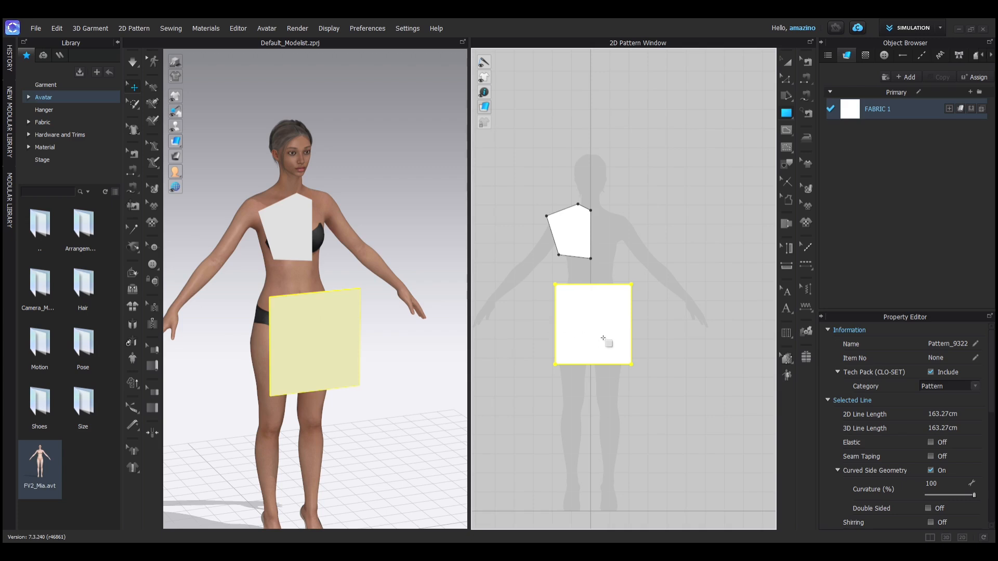
Select both the chest polygon and the hip rectangle in the 2D pattern and delete them
key(a)
click(585, 244)
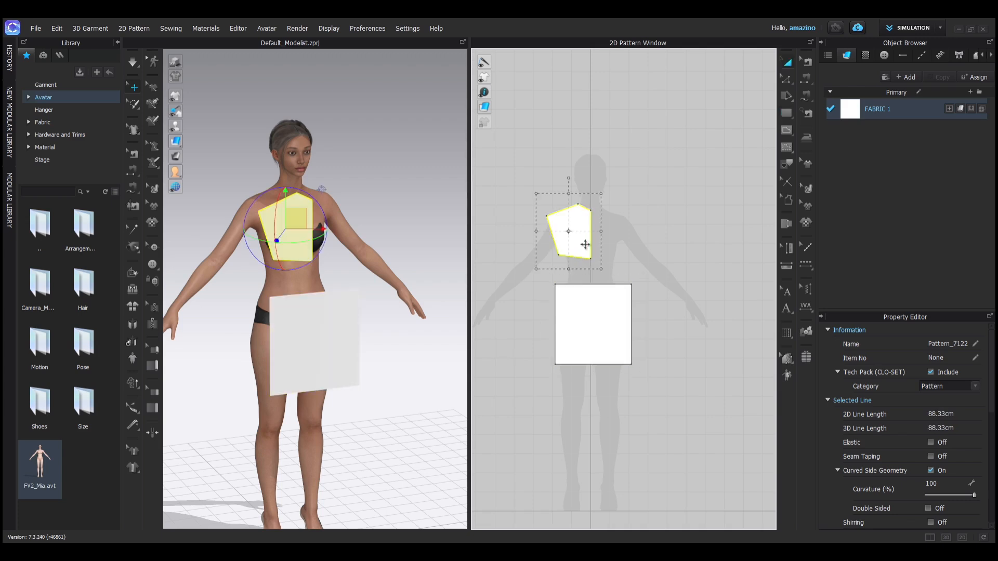
shift+click(612, 322)
click(691, 364)
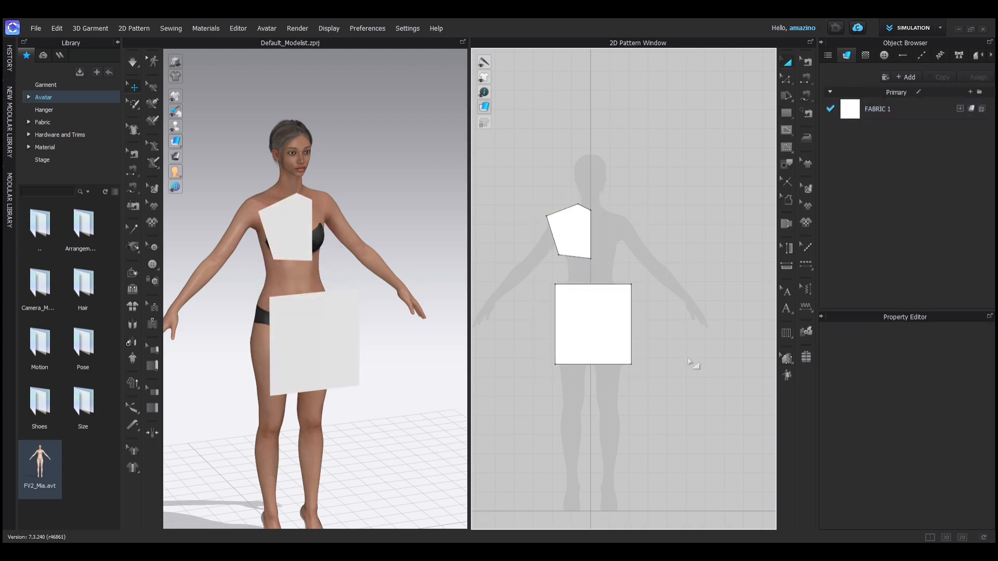
click(577, 244)
shift+click(607, 318)
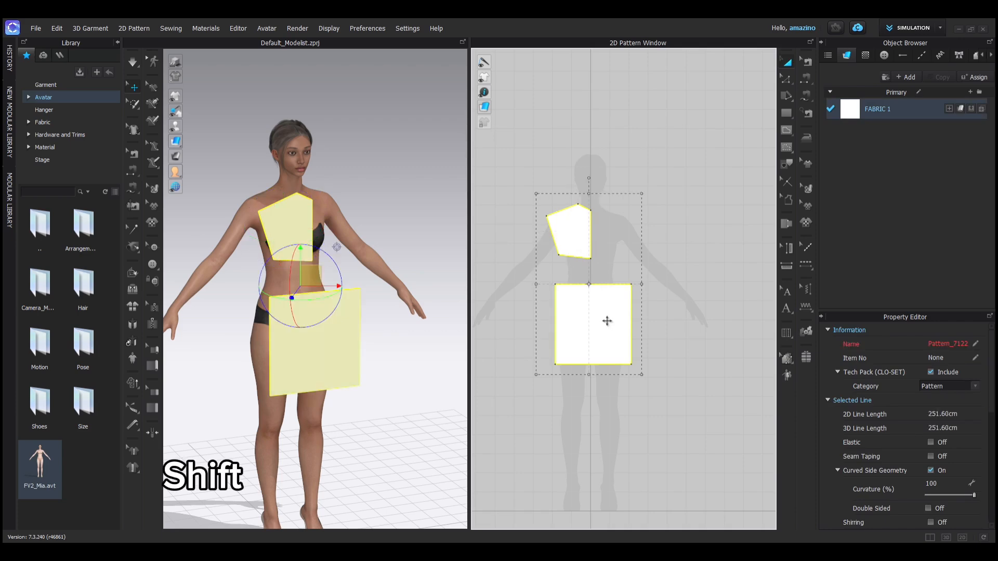
key(Delete)
Draw a six-point half-bodice polygon along the centre line, with neckline about 10 cm, centre 35.4 cm, waist 12.4 cm and side 17.8 cm
scroll(619, 235, up, 3)
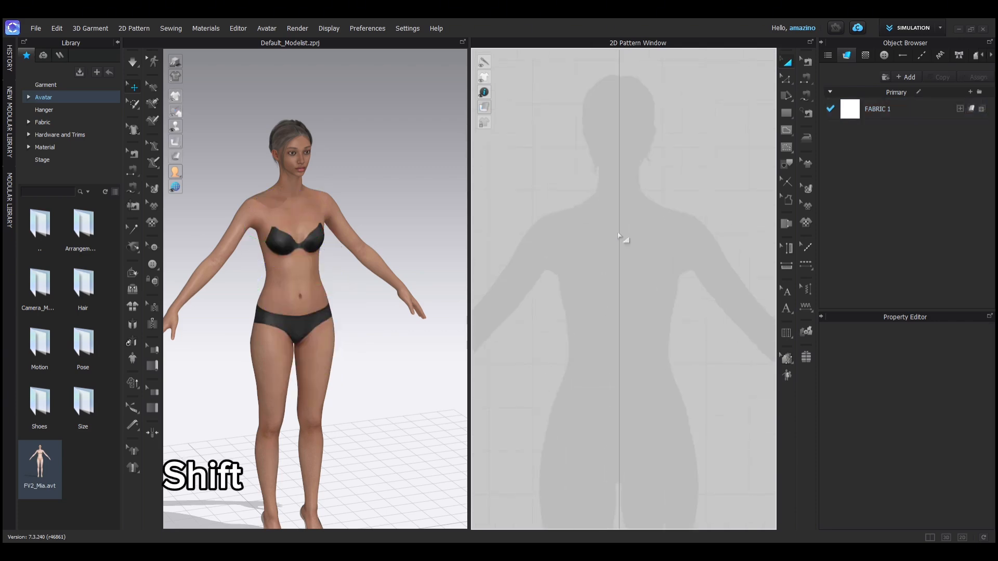
middle_drag(586, 276, 535, 258)
right_drag(374, 341, 334, 324)
middle_drag(557, 244, 600, 244)
key(h)
click(572, 175)
click(613, 190)
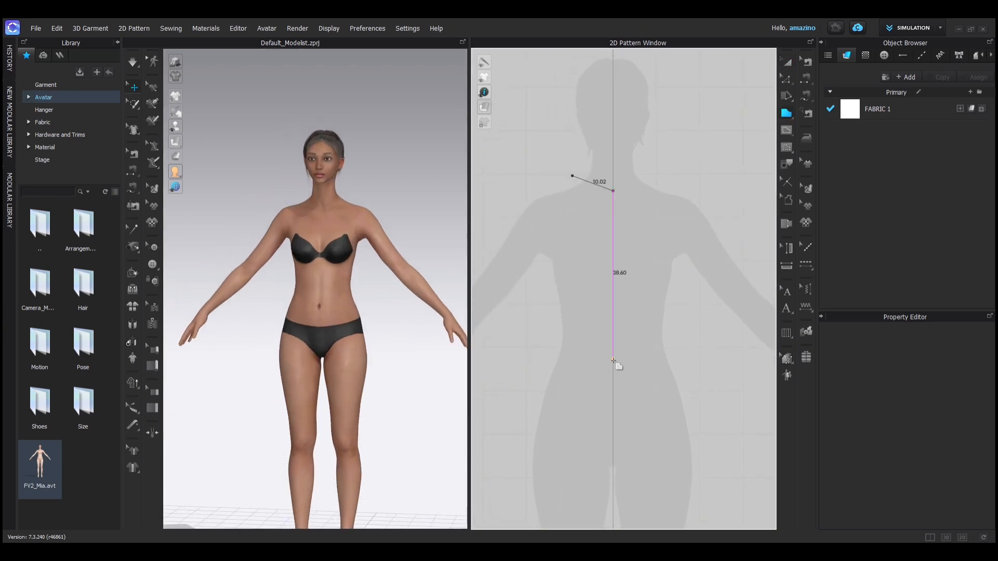
click(613, 344)
click(559, 344)
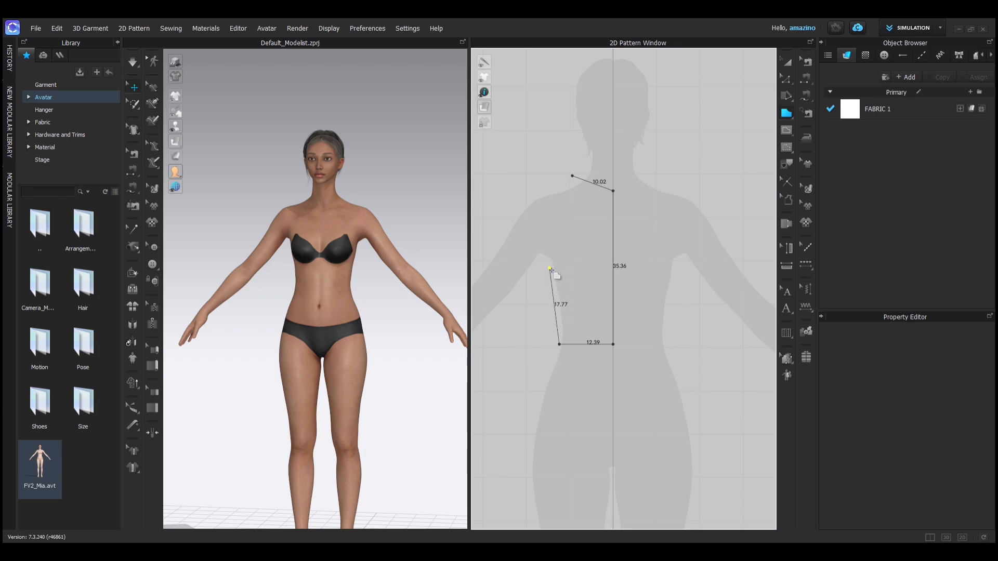
click(550, 269)
click(549, 185)
click(572, 177)
key(Escape)
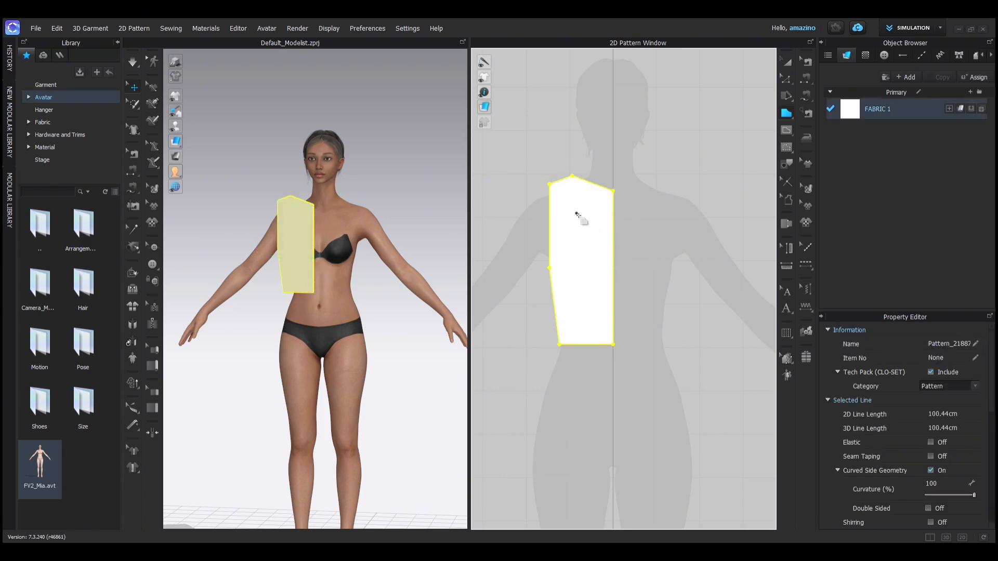
scroll(559, 294, up, 2)
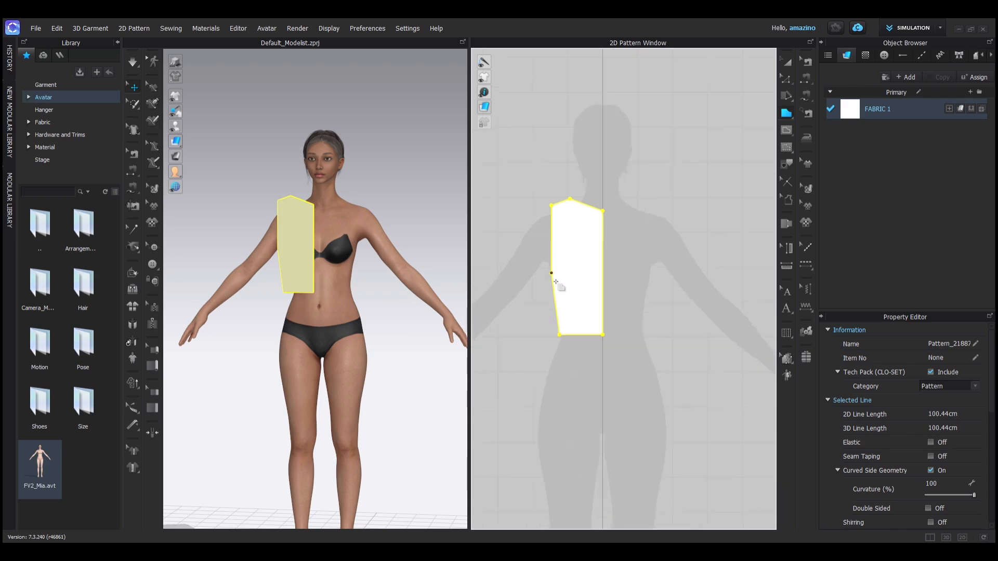
Curve the half-bodice's armhole edge inward with Edit Curvature to a length of about 19.8 cm
click(577, 267)
key(Escape)
scroll(571, 259, up, 5)
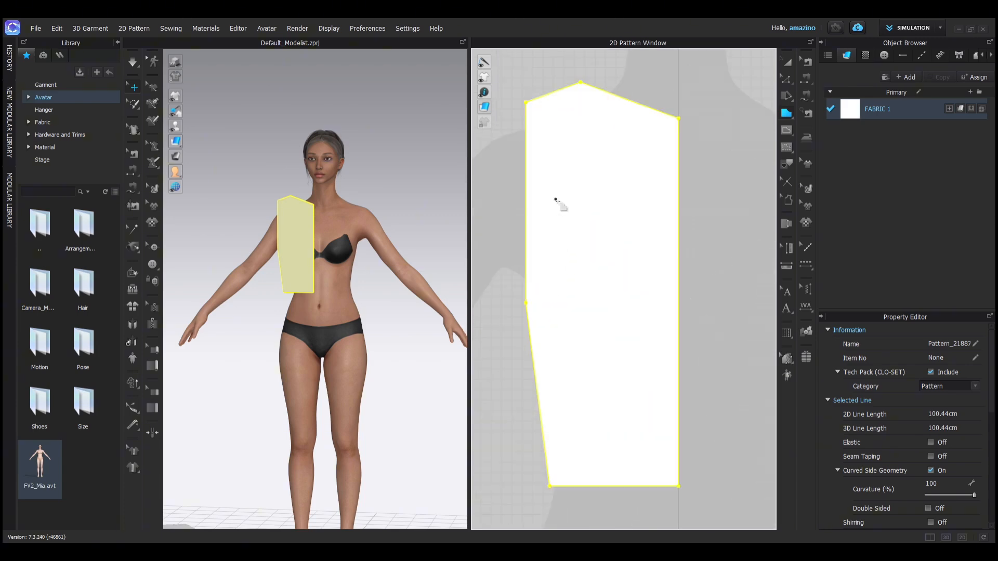
key(c)
drag(526, 241, 541, 252)
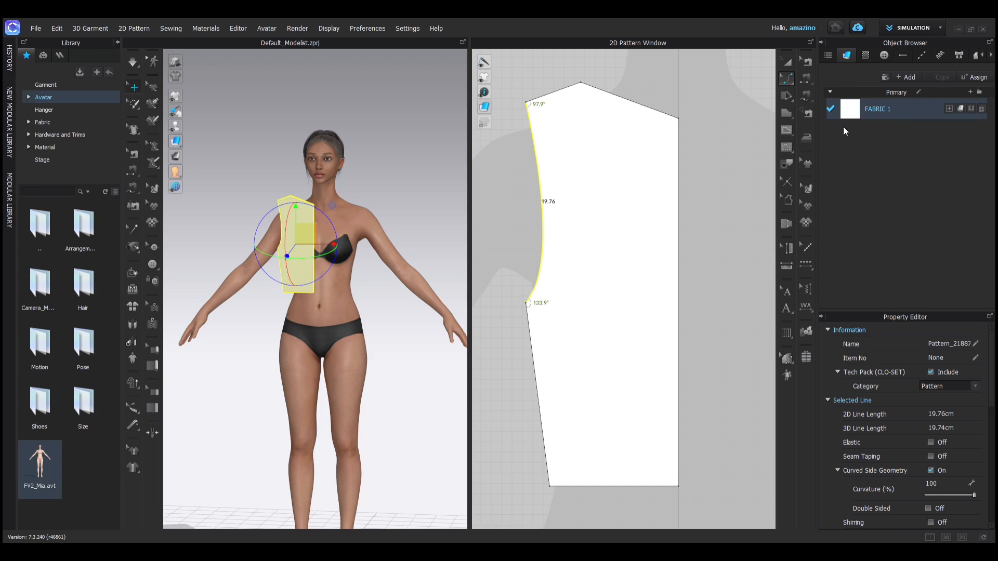
Curve the half-bodice's neckline edge inward to a length of about 10.4 cm
click(641, 96)
click(639, 104)
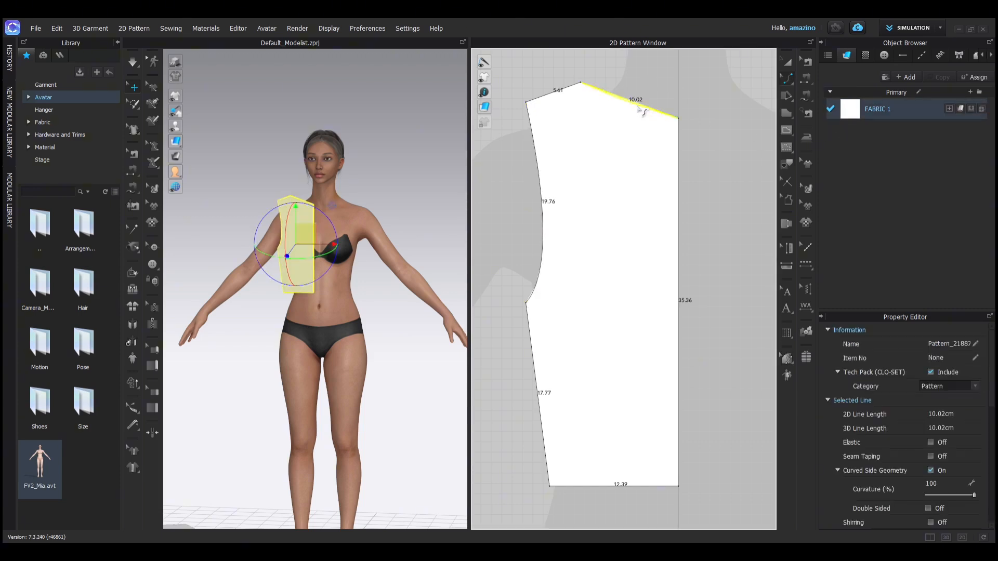
drag(639, 105, 639, 118)
scroll(679, 114, up, 4)
scroll(679, 114, down, 3)
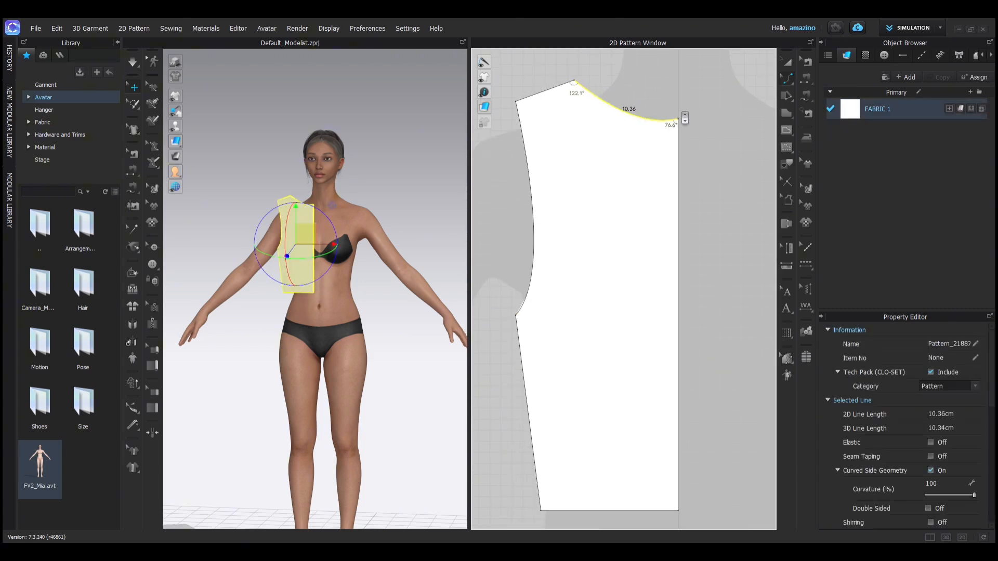
Lower the centre neck point for a centre line of about 33.9 cm and move both shoulder points slightly down
key(z)
click(679, 120)
drag(678, 118, 643, 142)
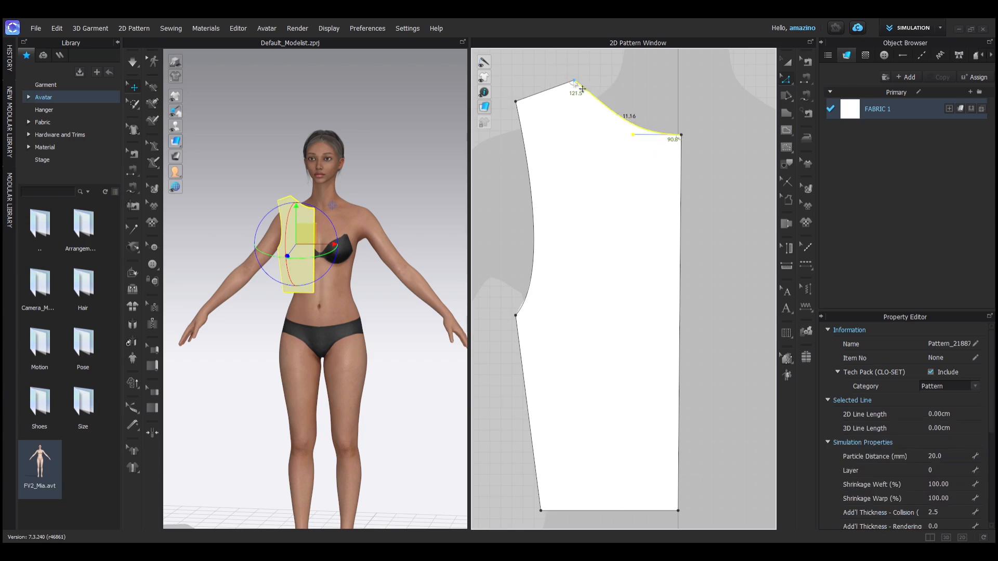
click(573, 81)
key(z)
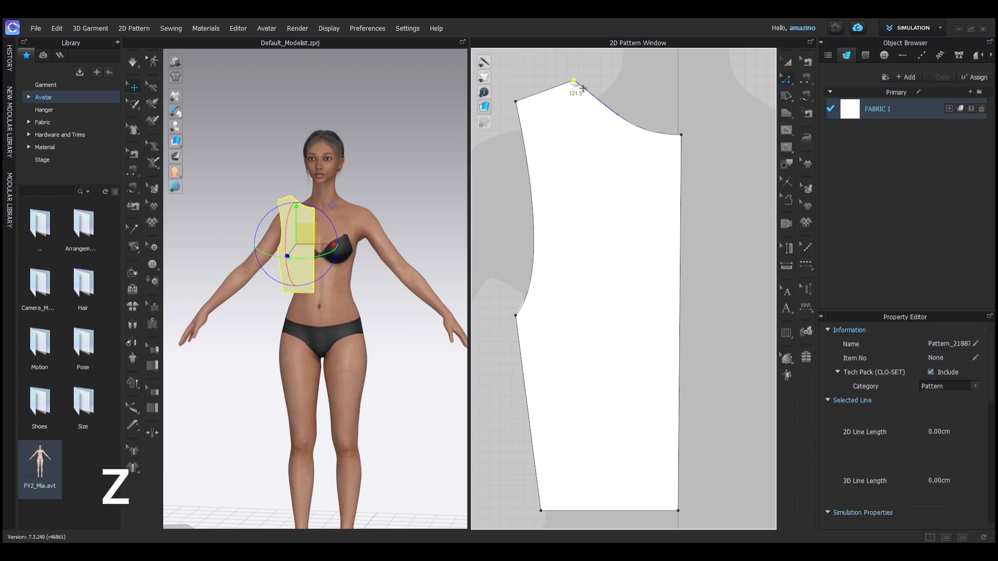
drag(585, 89, 592, 92)
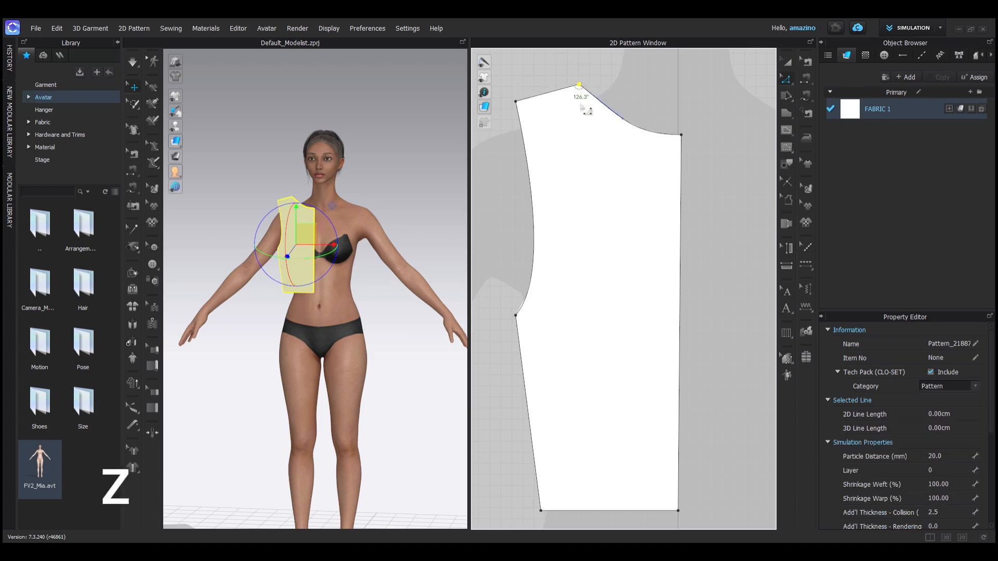
drag(525, 107, 534, 109)
scroll(653, 151, up, 4)
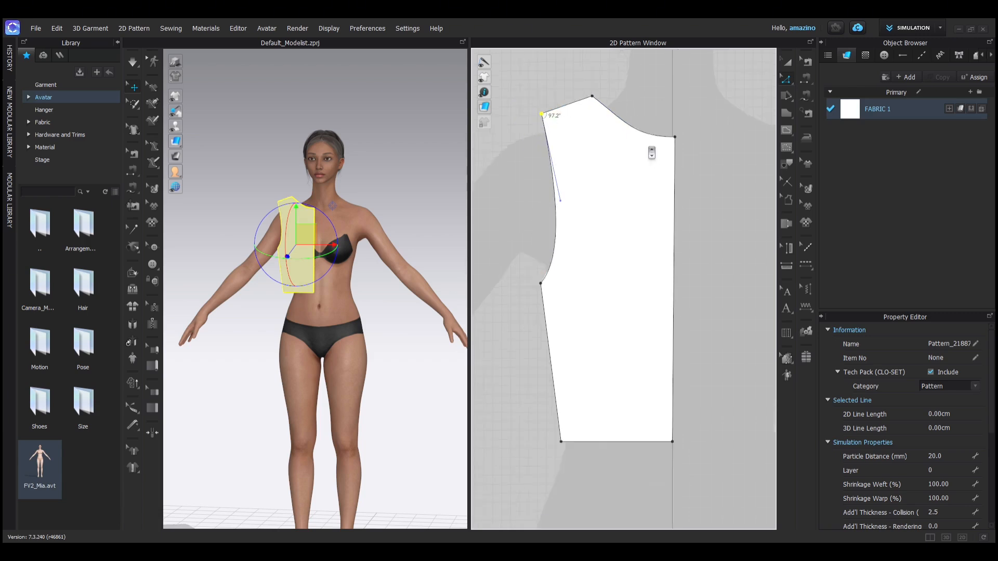
Unfold the half-bodice symmetrically across its centre edge into a full front piece
scroll(646, 240, down, 4)
scroll(601, 232, up, 4)
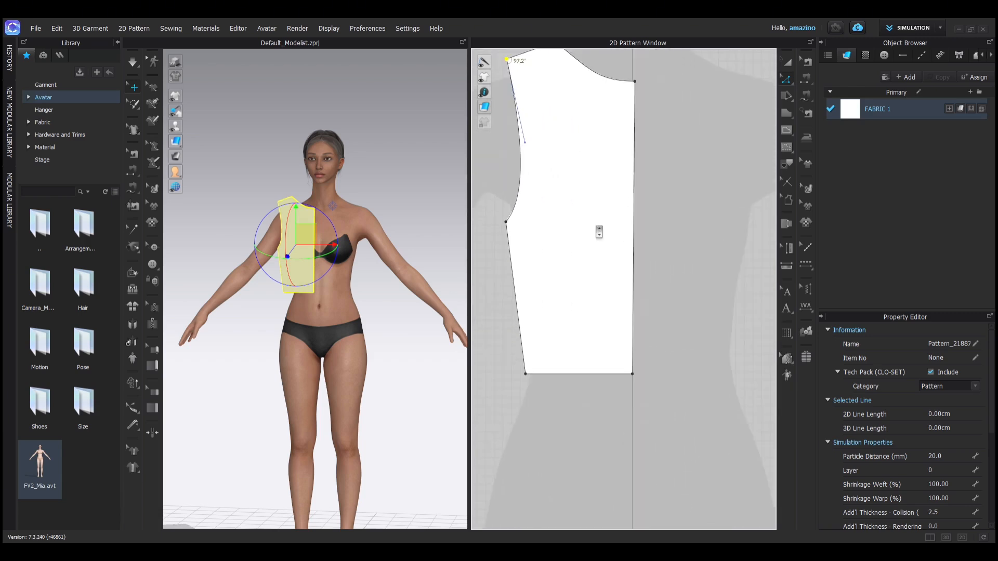
scroll(626, 341, down, 1)
scroll(626, 340, up, 3)
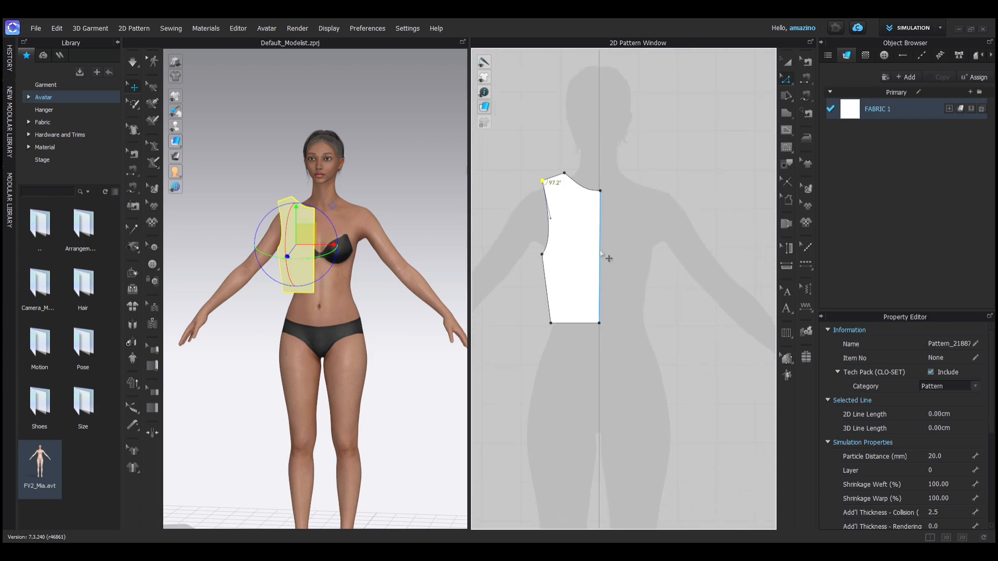
click(600, 254)
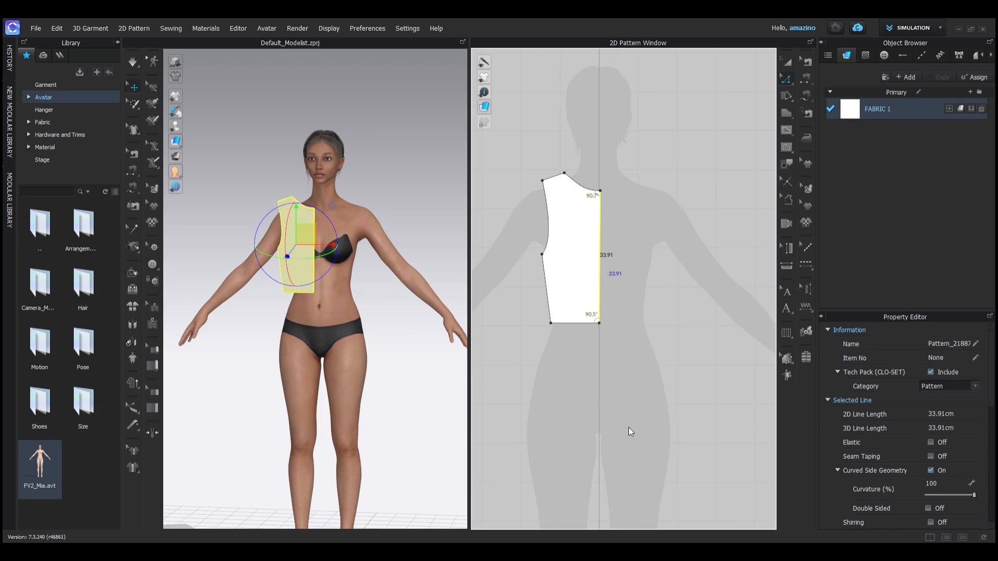
key(ctrl+u)
scroll(603, 212, down, 3)
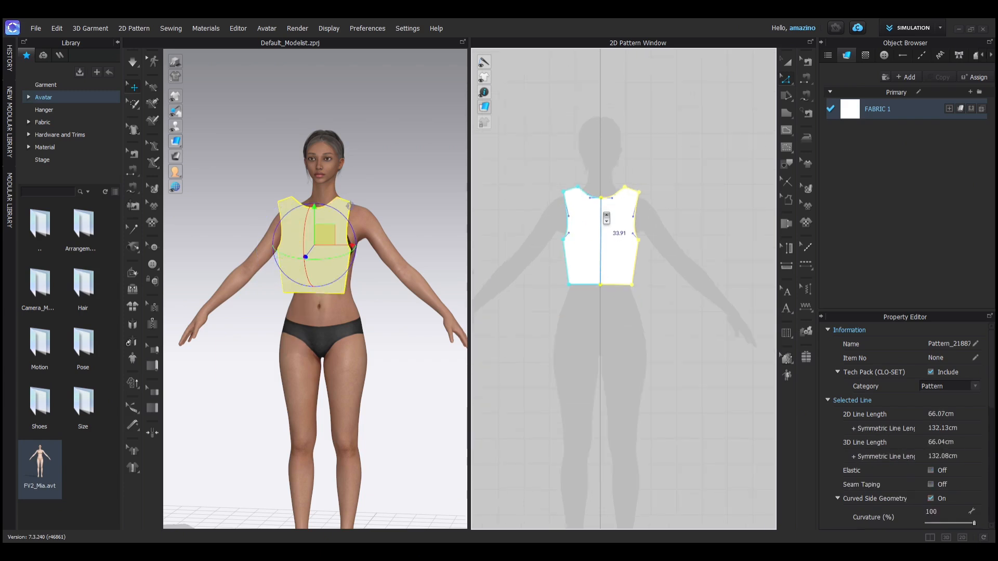
Copy the whole front bodice and paste the duplicate beside the avatar silhouette as the back piece
scroll(604, 243, up, 4)
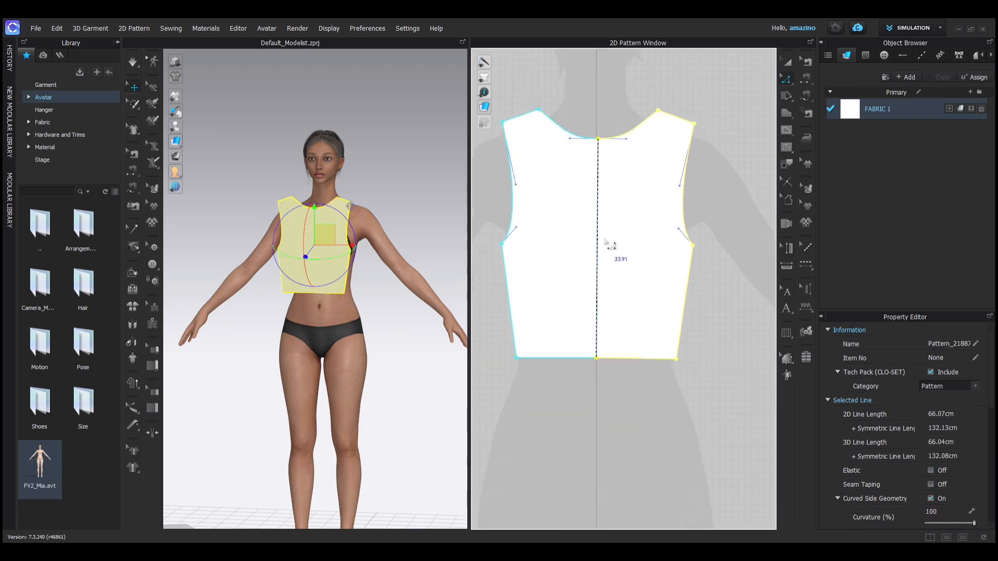
key(a)
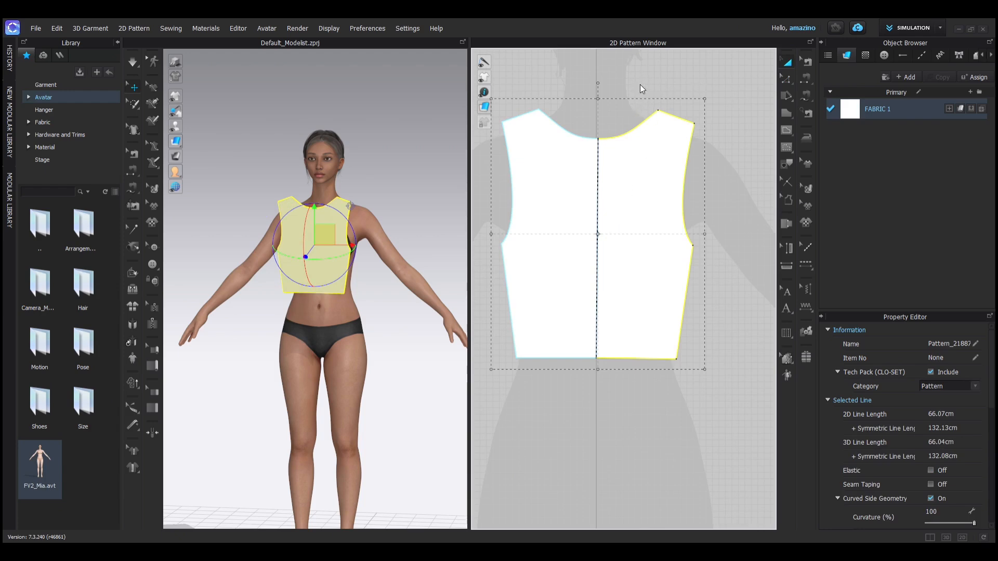
right_drag(717, 358, 533, 371)
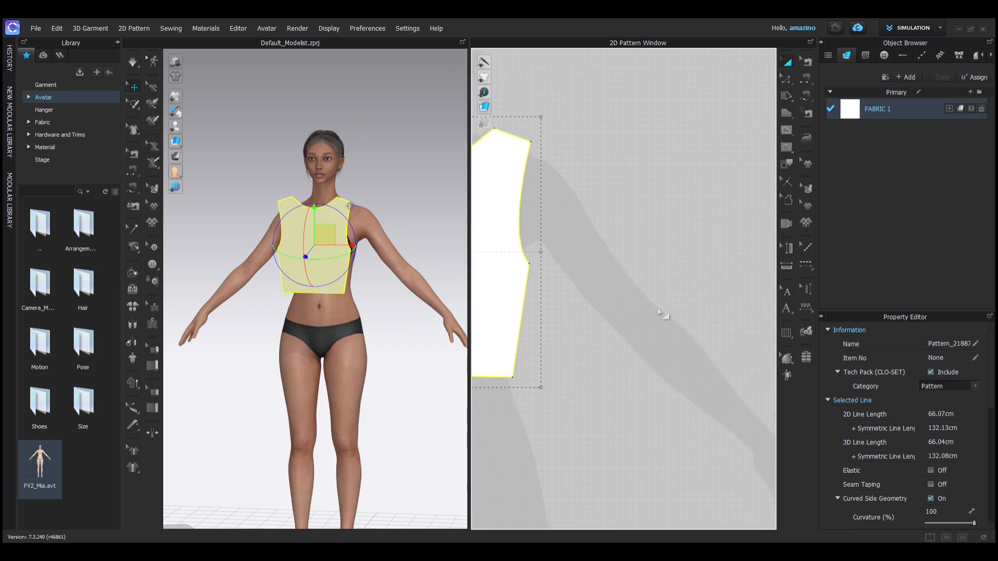
key(ctrl+v)
middle_drag(713, 256, 552, 290)
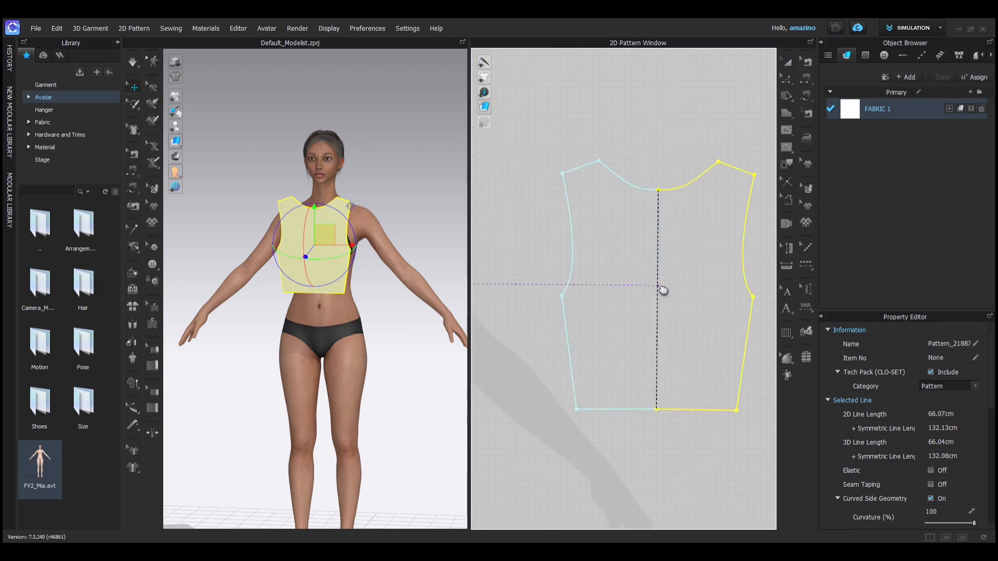
click(657, 288)
Raise the centre neck point of the copied bodice for a shallower back neckline
scroll(555, 331, down, 3)
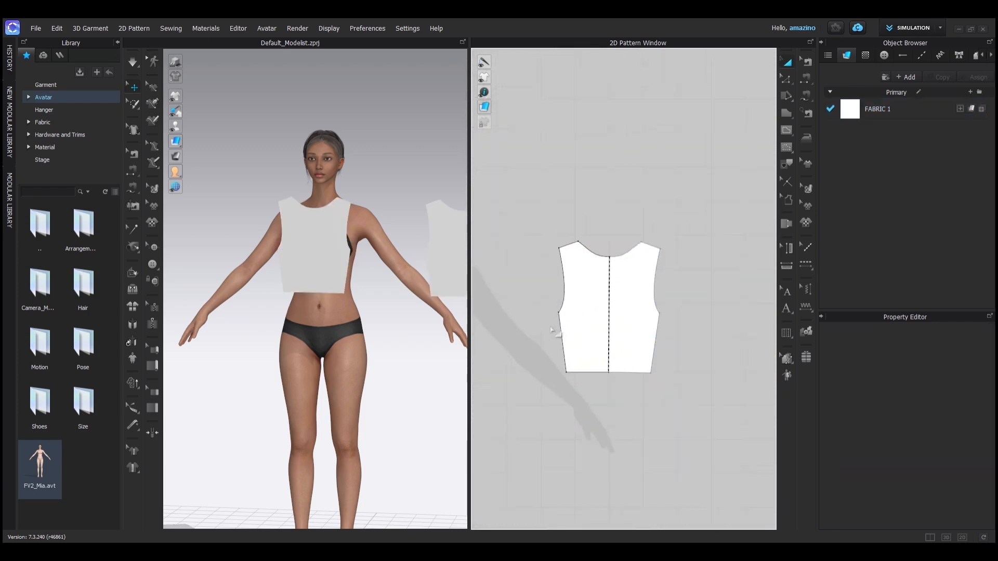
middle_drag(515, 333, 573, 343)
scroll(674, 273, up, 4)
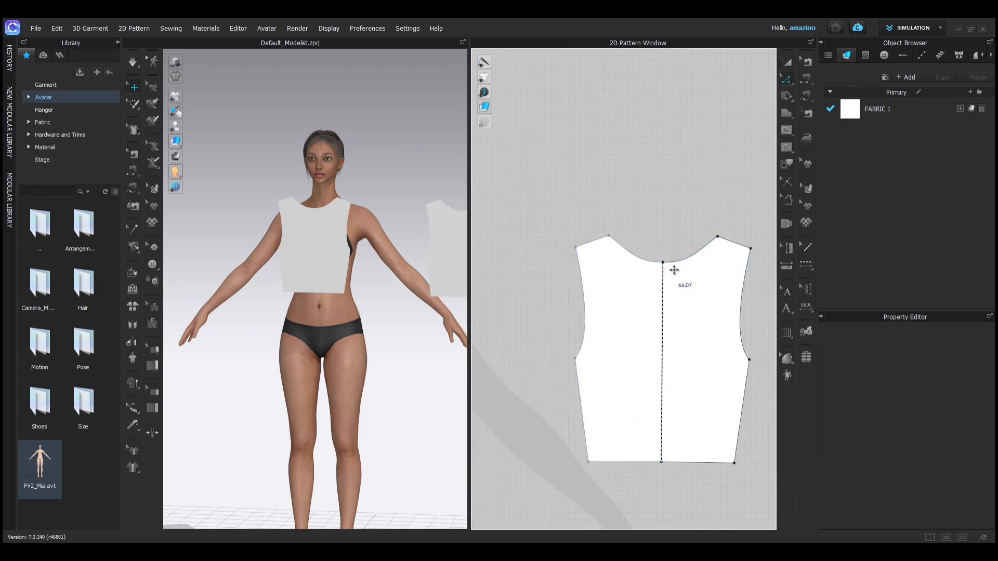
drag(663, 263, 662, 252)
Move the back bodice piece sideways in 3D to centre it behind the avatar's back
scroll(385, 298, down, 5)
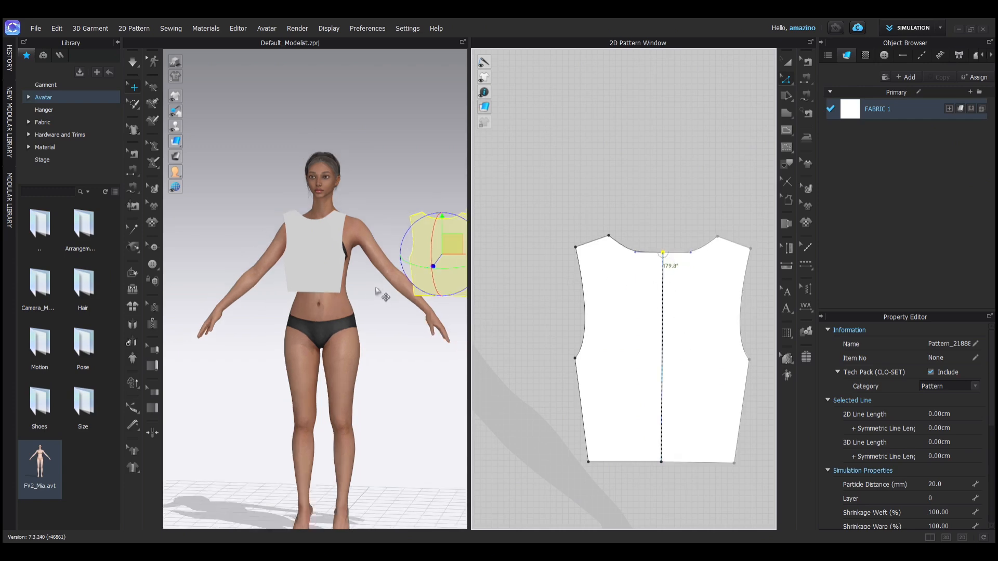
right_drag(414, 334, 223, 329)
right_drag(390, 338, 223, 332)
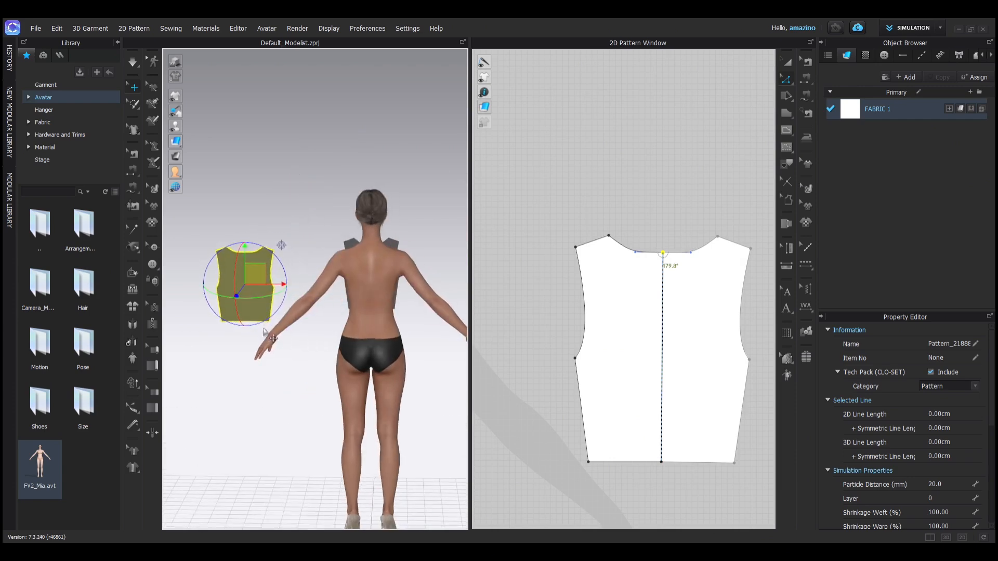
drag(288, 285, 404, 288)
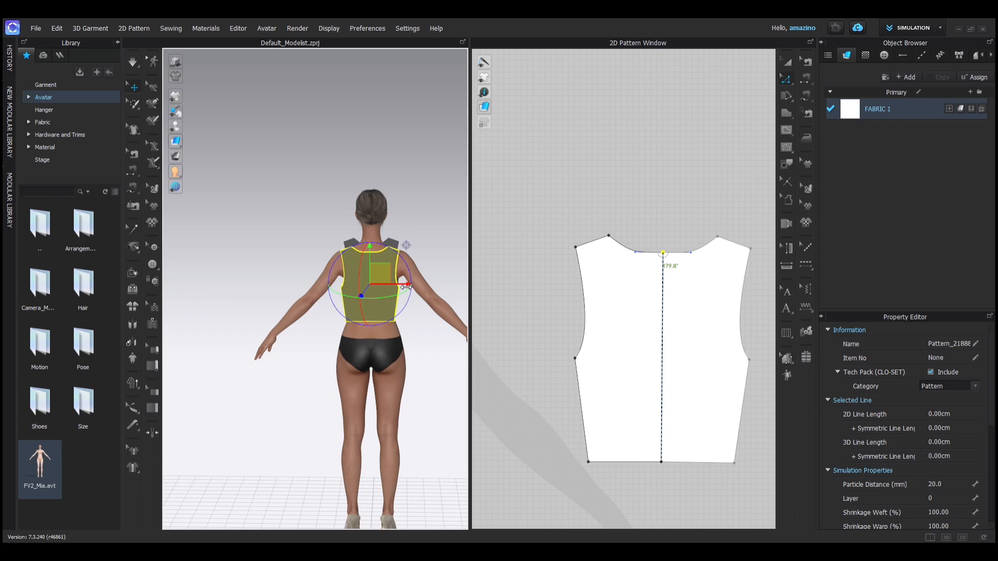
Move the front bodice piece closer to the avatar's chest in the side view
right_drag(280, 396, 416, 396)
middle_drag(229, 333, 367, 333)
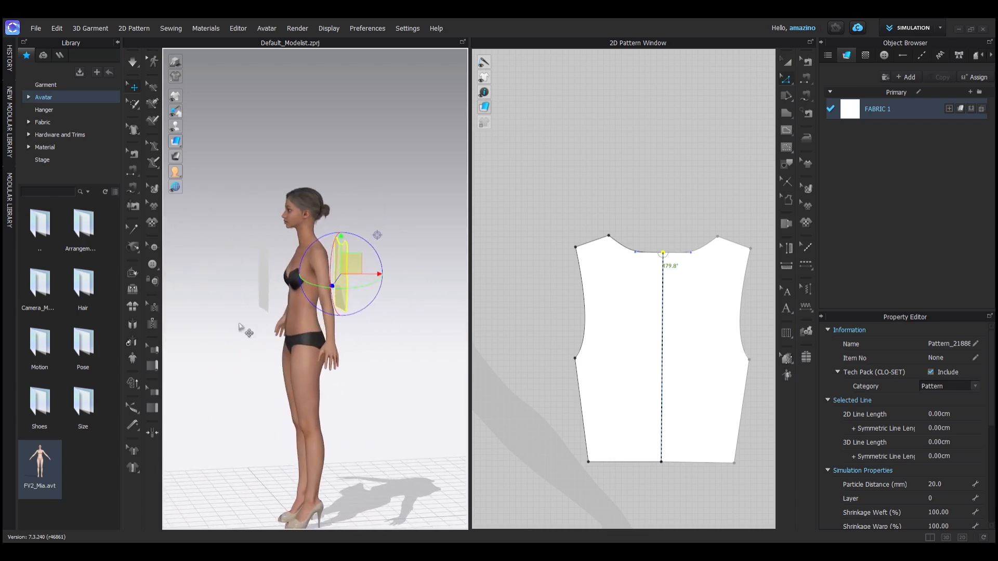
right_drag(244, 330, 404, 335)
click(363, 326)
right_drag(248, 357, 348, 370)
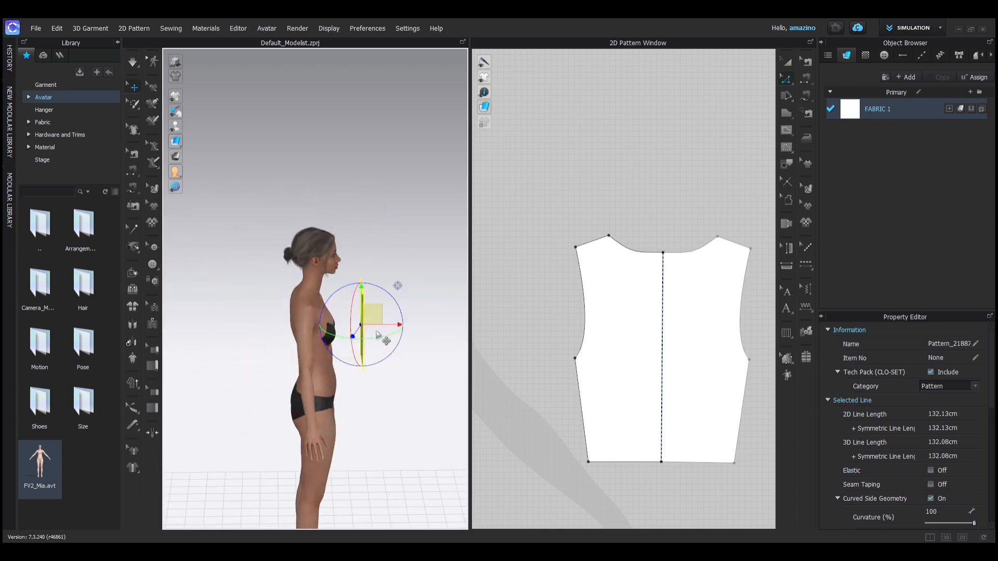
drag(388, 329, 364, 330)
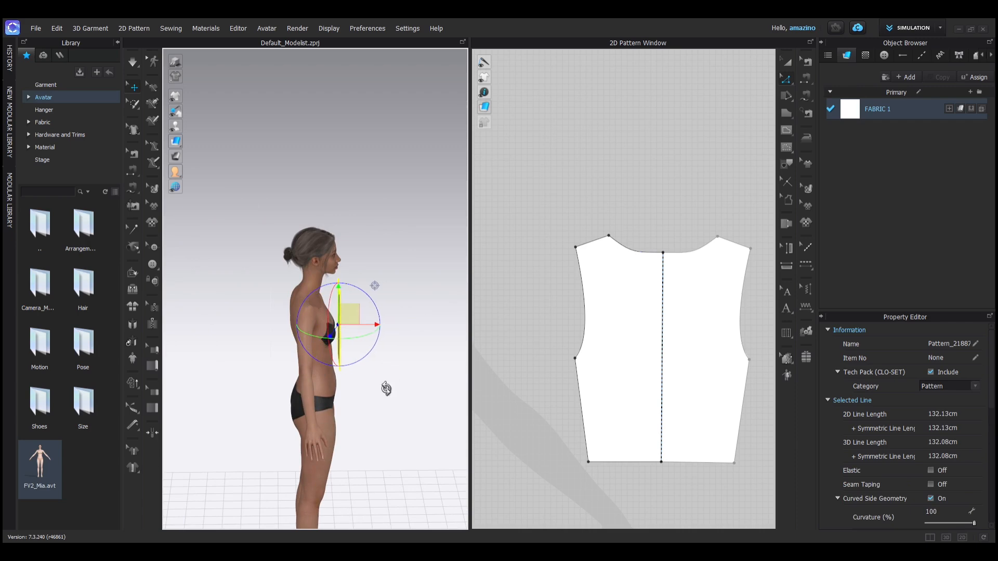
Select both the back and front bodice pieces in 3D and raise them slightly along the avatar's torso
right_drag(386, 388, 265, 378)
scroll(375, 364, down, 3)
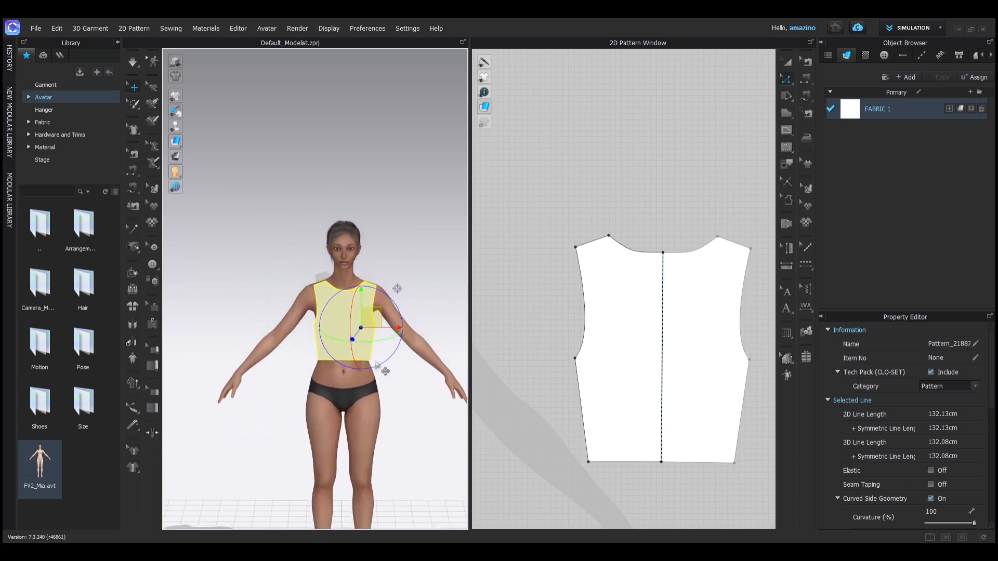
right_drag(376, 363, 203, 369)
click(425, 312)
right_drag(424, 312, 365, 390)
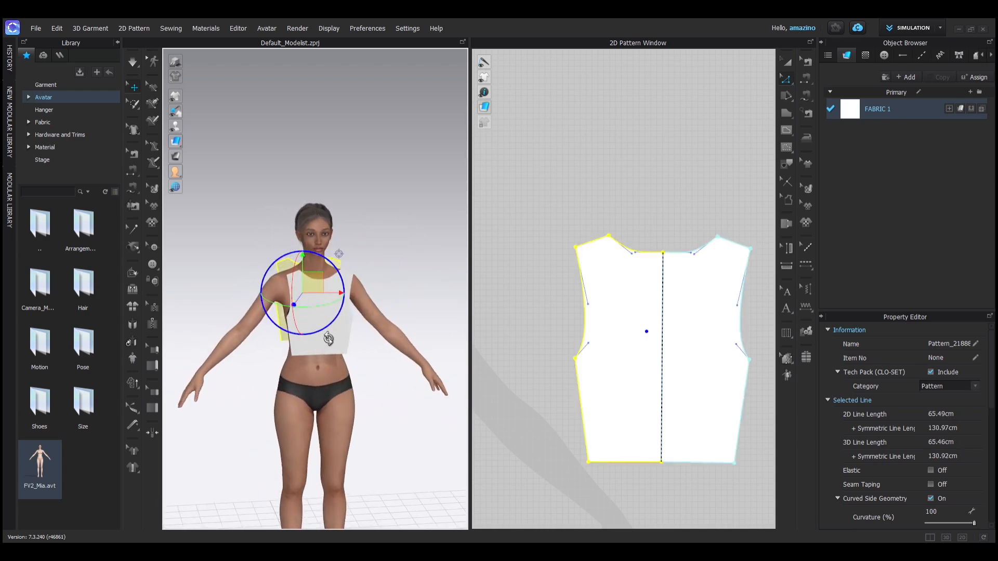
click(314, 319)
click(320, 311)
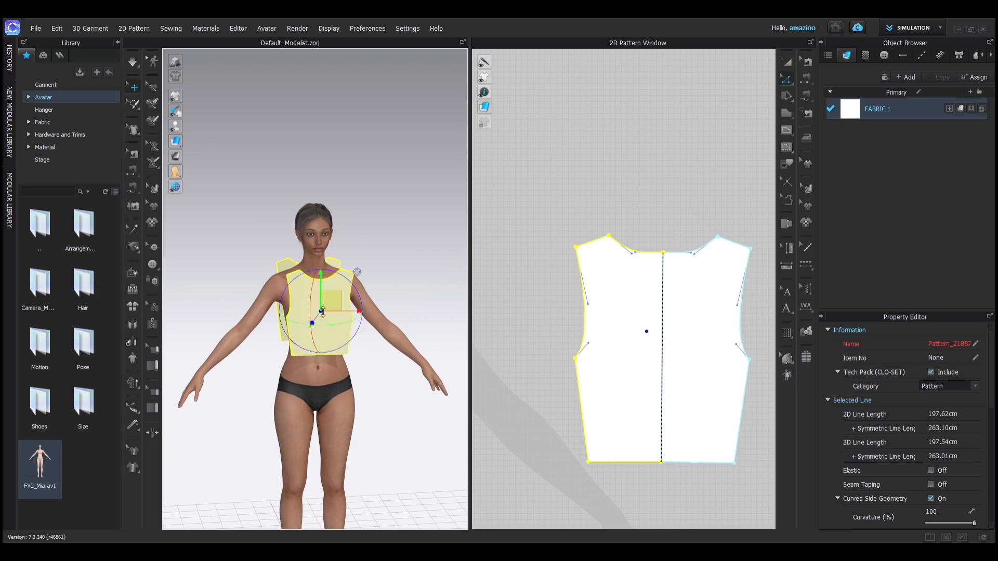
drag(322, 291, 320, 282)
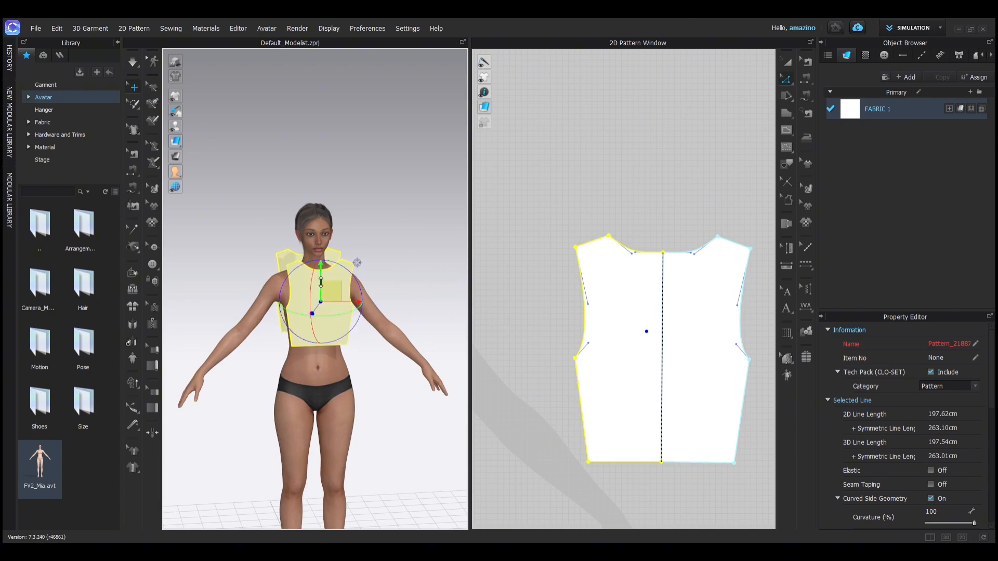
Flip the back bodice piece's normal to make its right side face outward, and return to the avatar's front view
right_drag(376, 364, 352, 351)
click(397, 274)
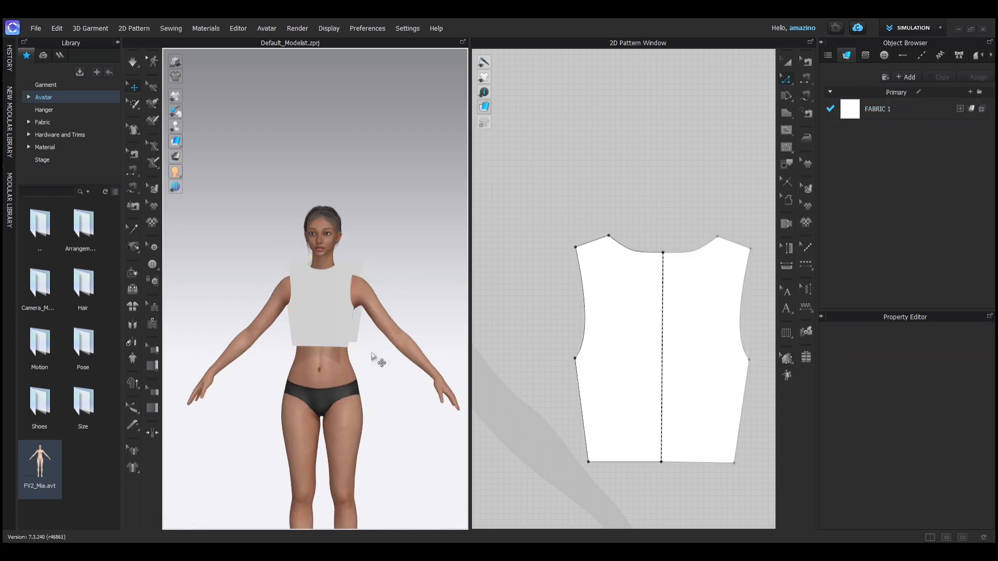
right_drag(337, 306, 225, 312)
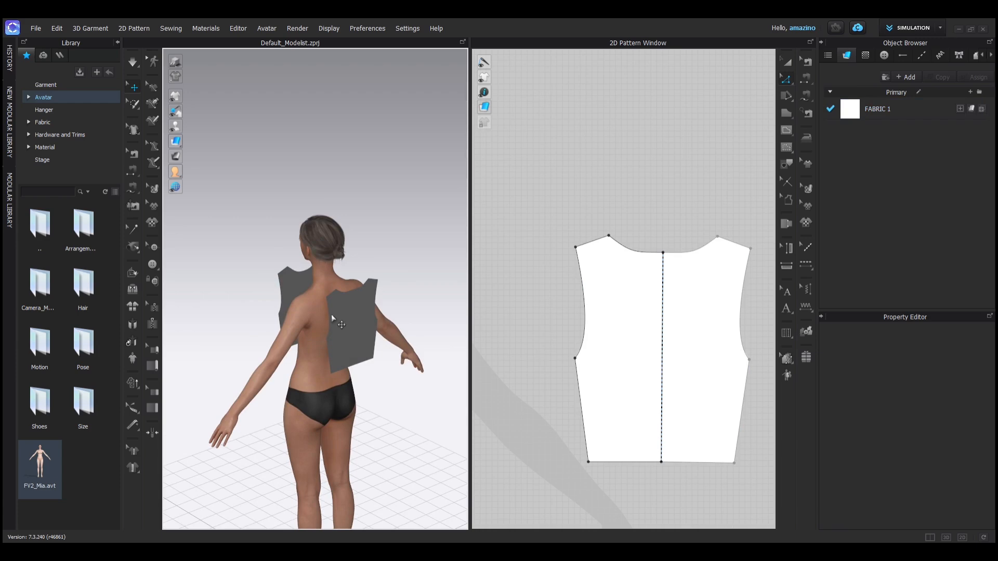
scroll(337, 320, up, 3)
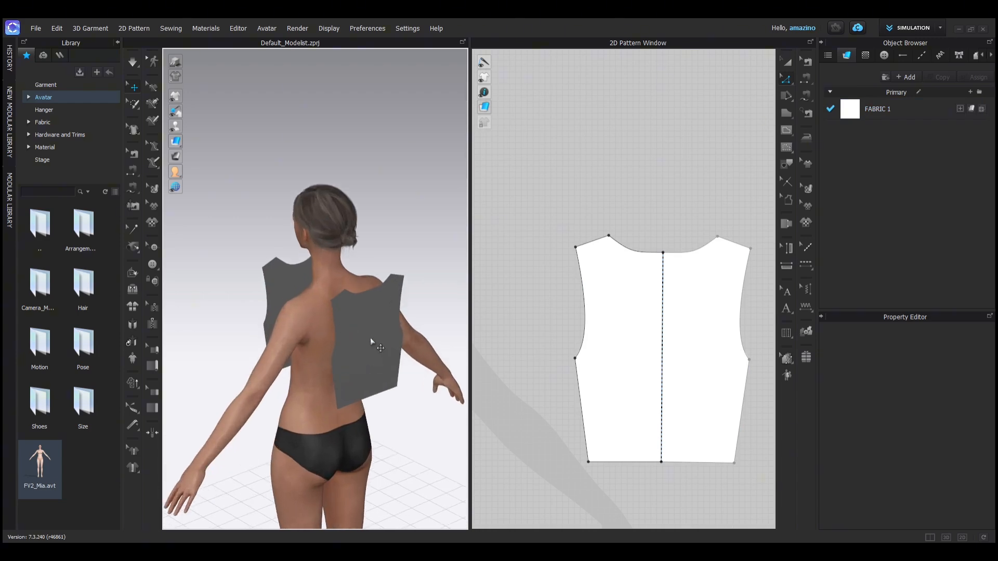
click(340, 328)
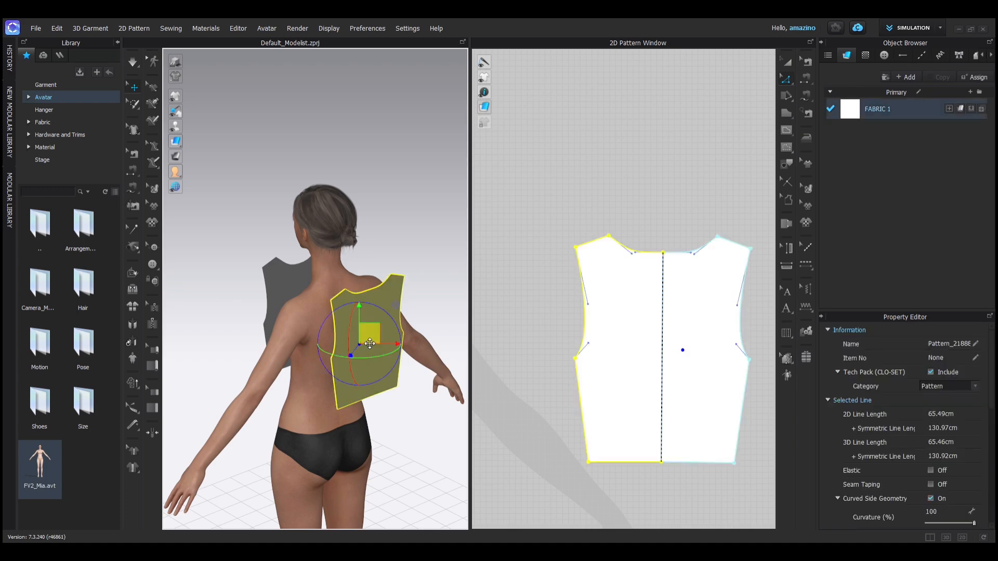
key(ctrl+g)
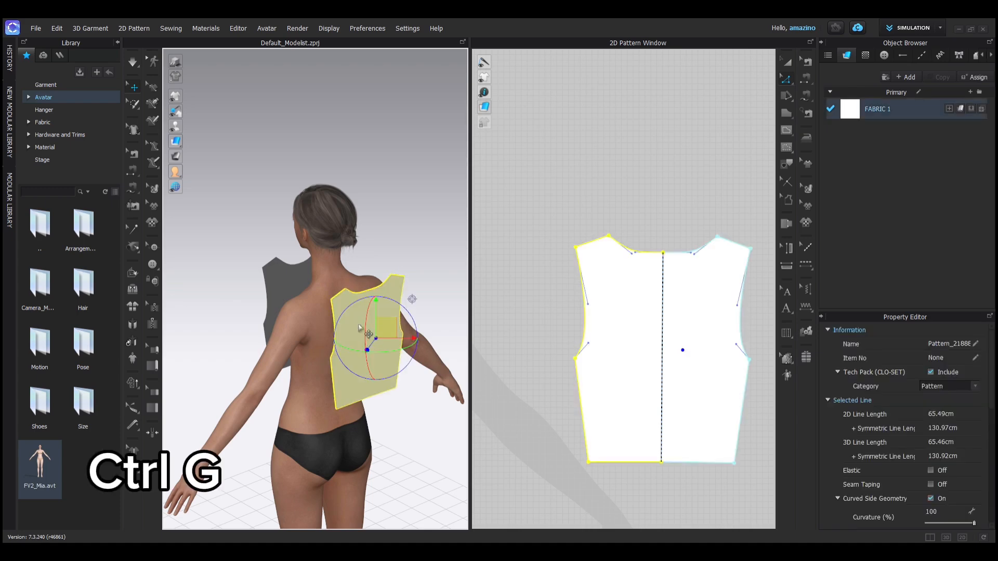
click(350, 323)
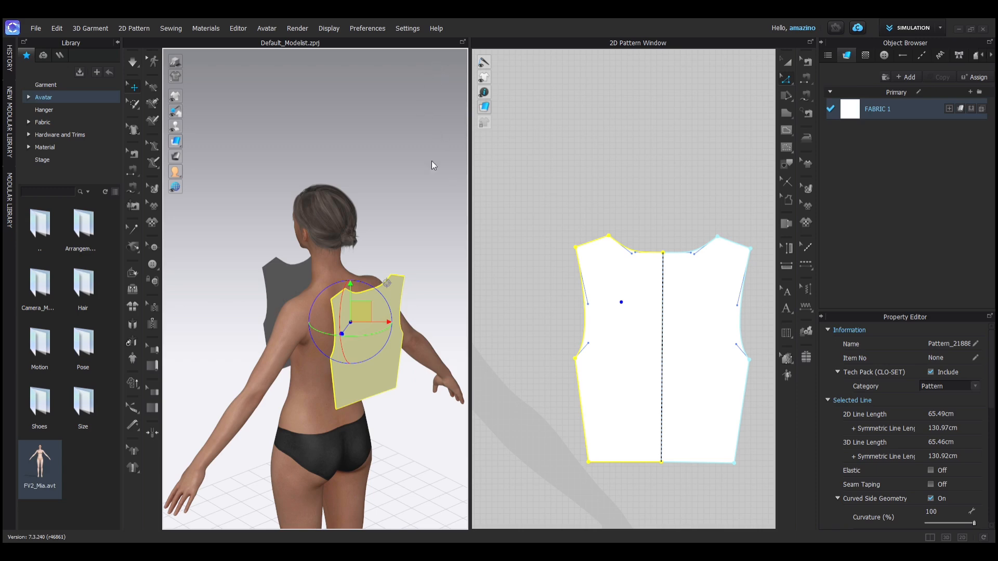
key(ctrl+g)
right_drag(248, 289, 403, 274)
key(2)
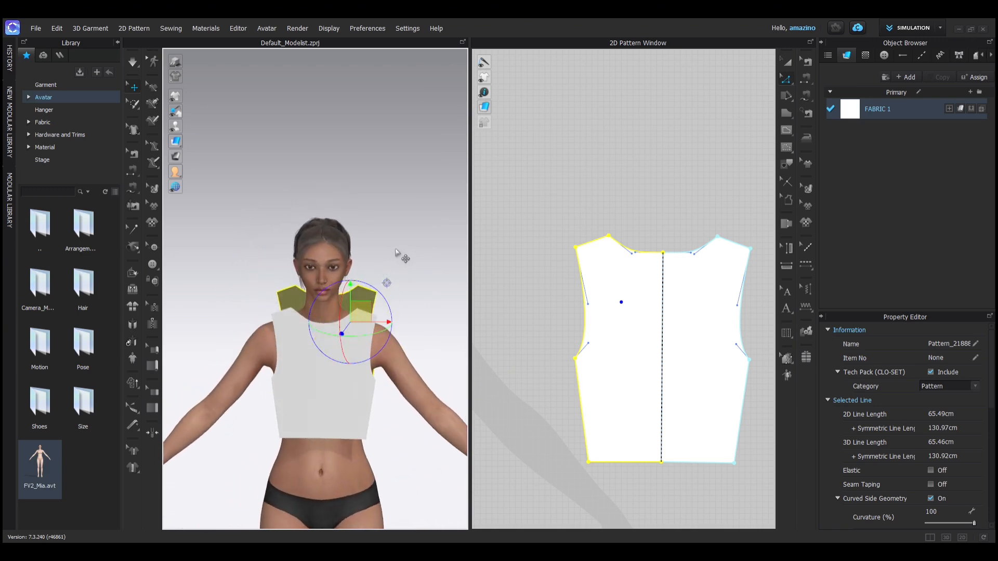
Deselect the back bodice and sew the front bodice's side seams to the back bodice's side seams with Segment Sewing
scroll(392, 254, down, 1)
scroll(392, 254, down, 2)
middle_drag(356, 364, 338, 259)
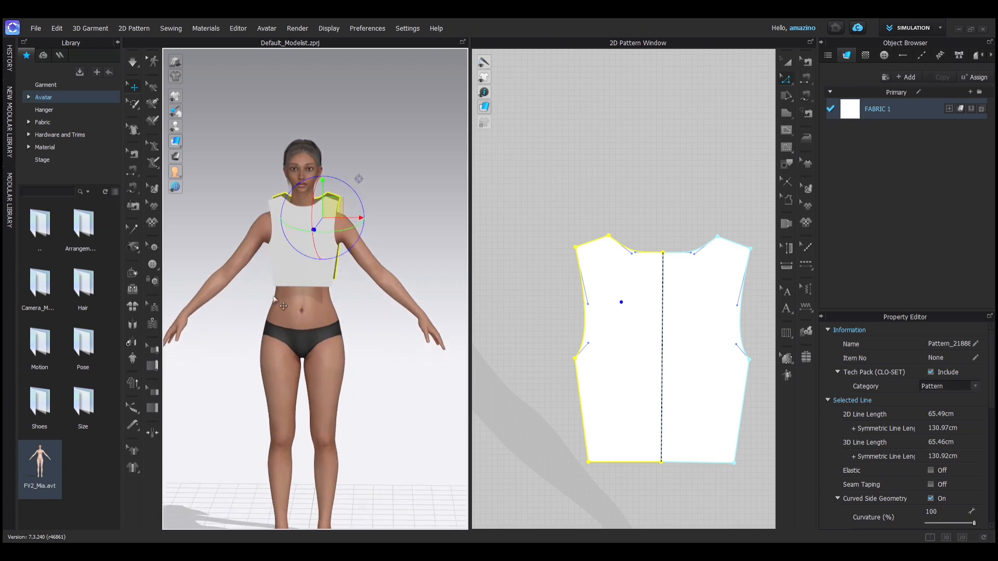
click(391, 319)
scroll(310, 270, down, 1)
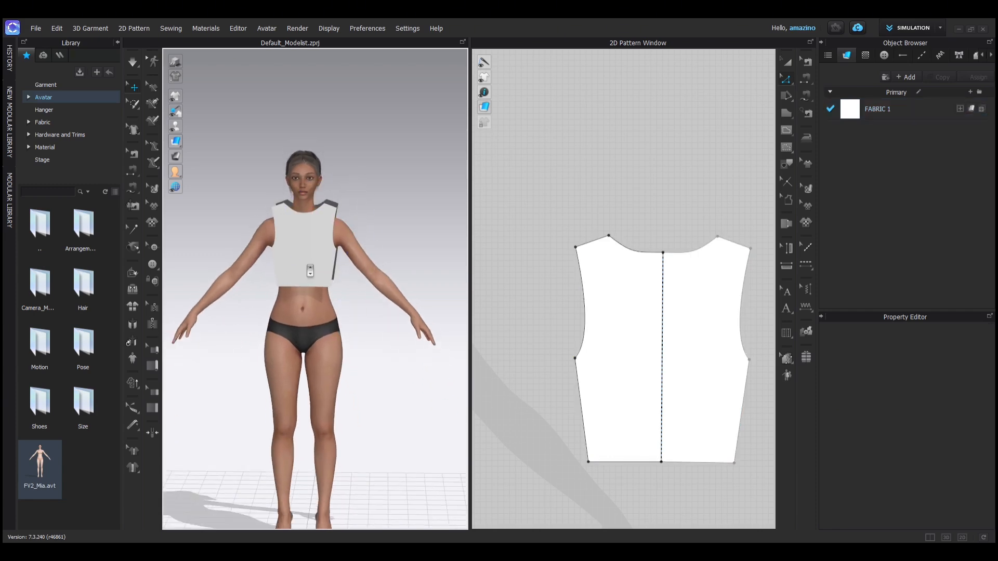
scroll(311, 270, up, 1)
scroll(561, 378, down, 4)
middle_drag(537, 349, 617, 275)
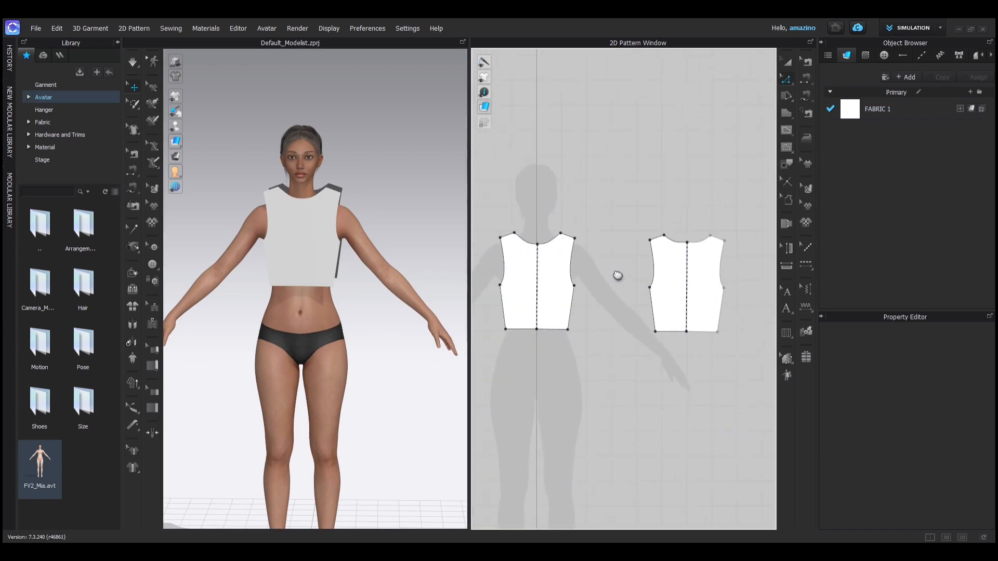
scroll(586, 289, up, 4)
scroll(611, 312, down, 3)
middle_drag(608, 318, 605, 343)
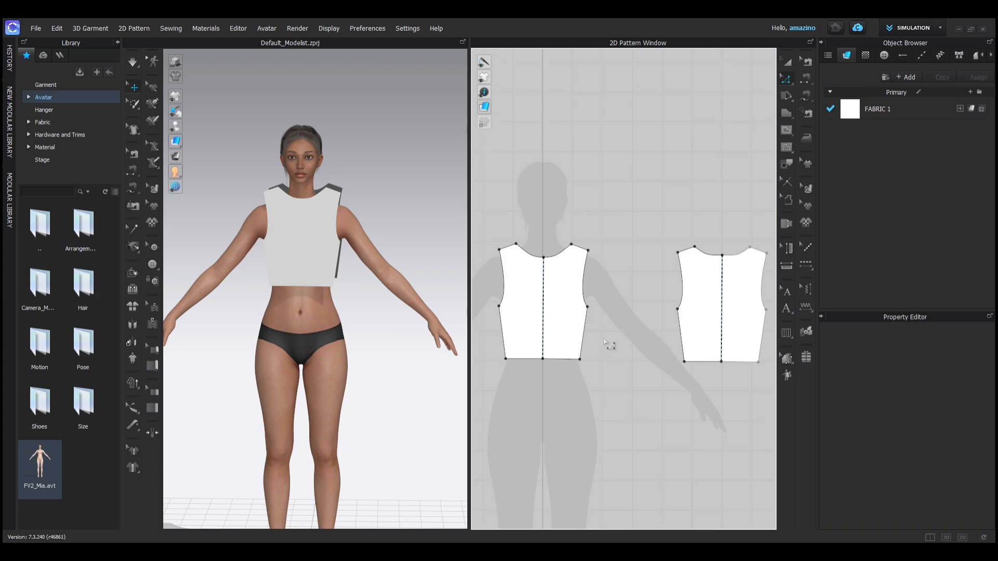
key(n)
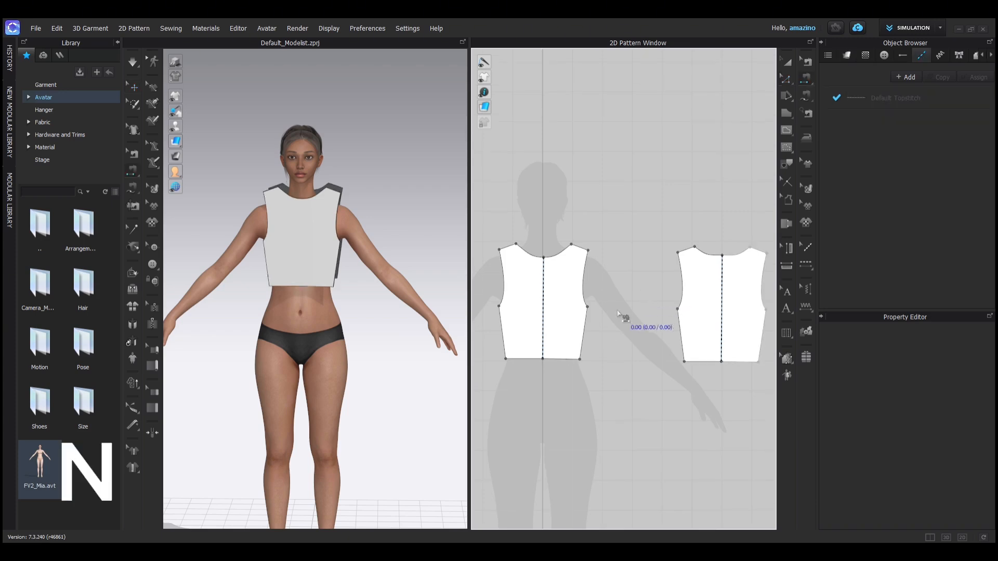
click(584, 328)
click(677, 324)
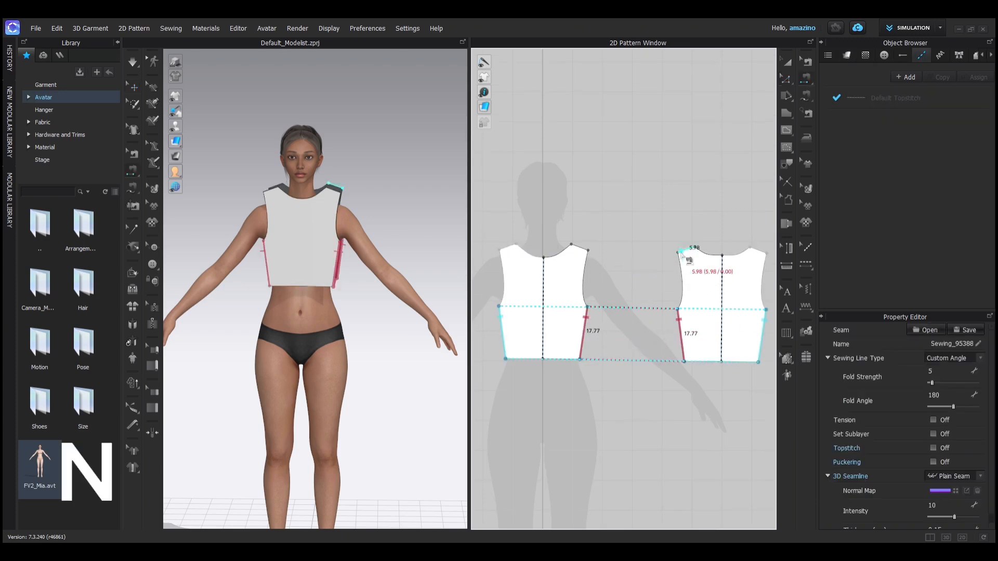
Sew the front bodice's shoulder lines to the matching back shoulder lines with Segment Sewing
scroll(611, 362, down, 2)
scroll(611, 362, up, 4)
scroll(617, 362, down, 1)
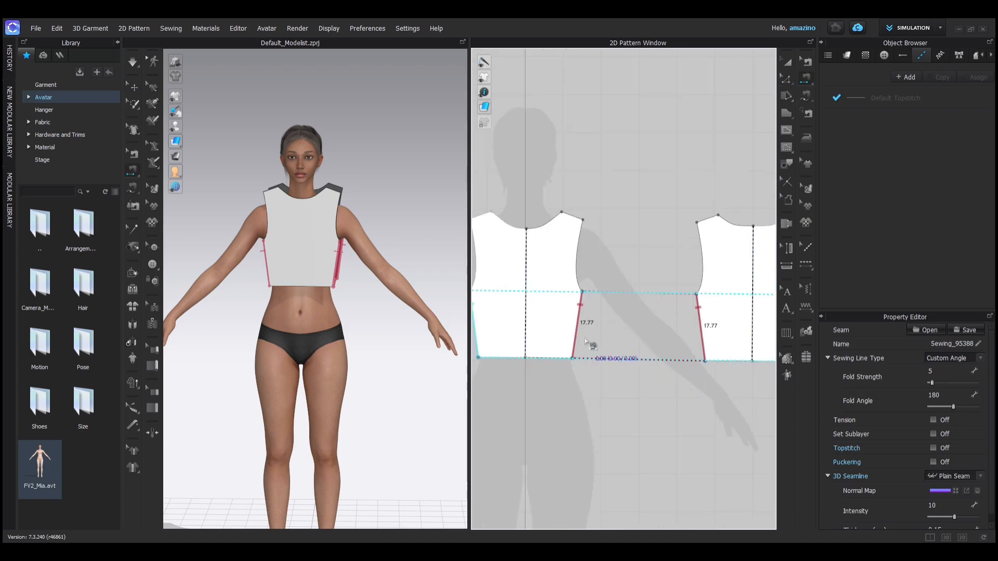
mouse_move(404, 285)
right_down()
mouse_move(303, 296)
mouse_move(416, 280)
right_up()
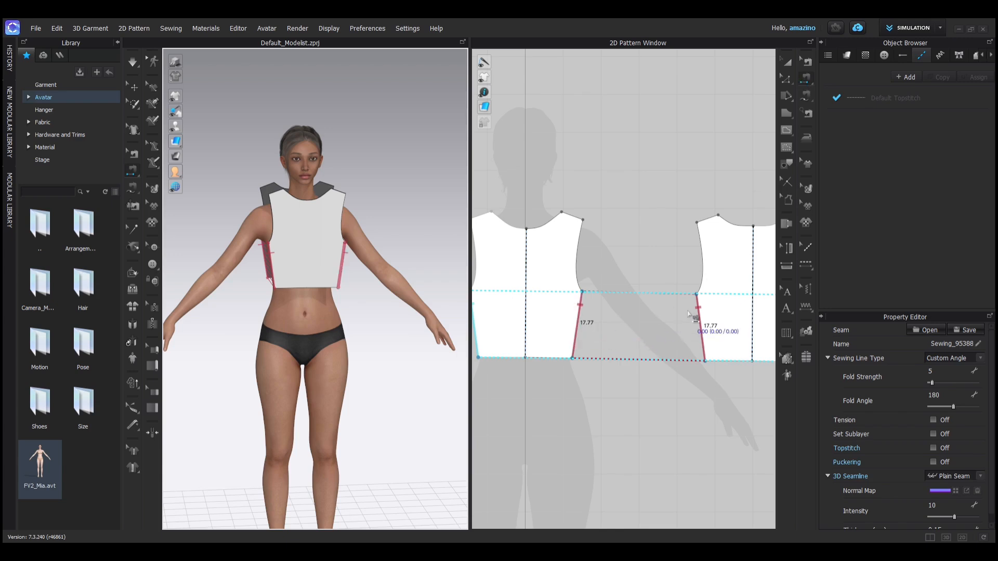
click(808, 96)
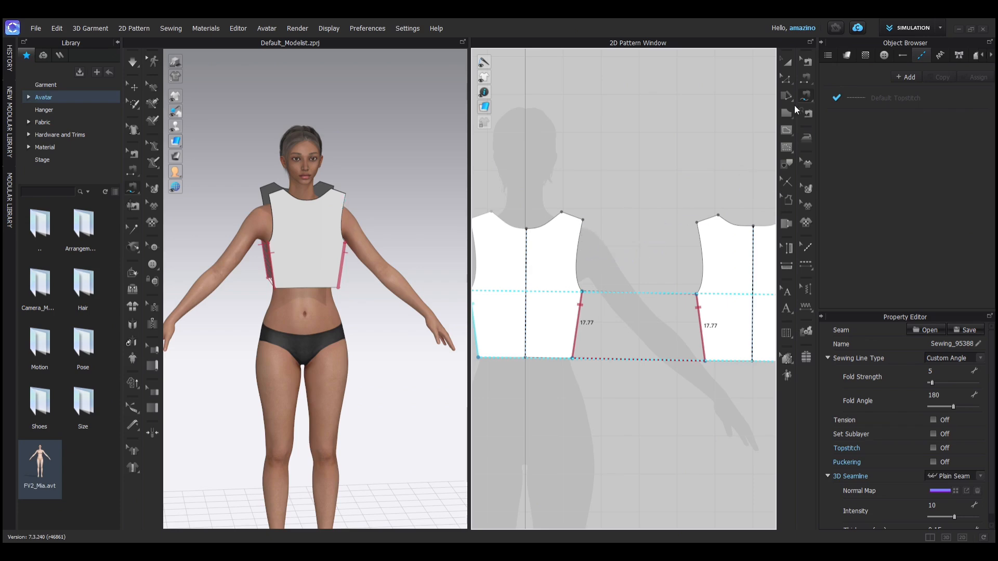
click(805, 77)
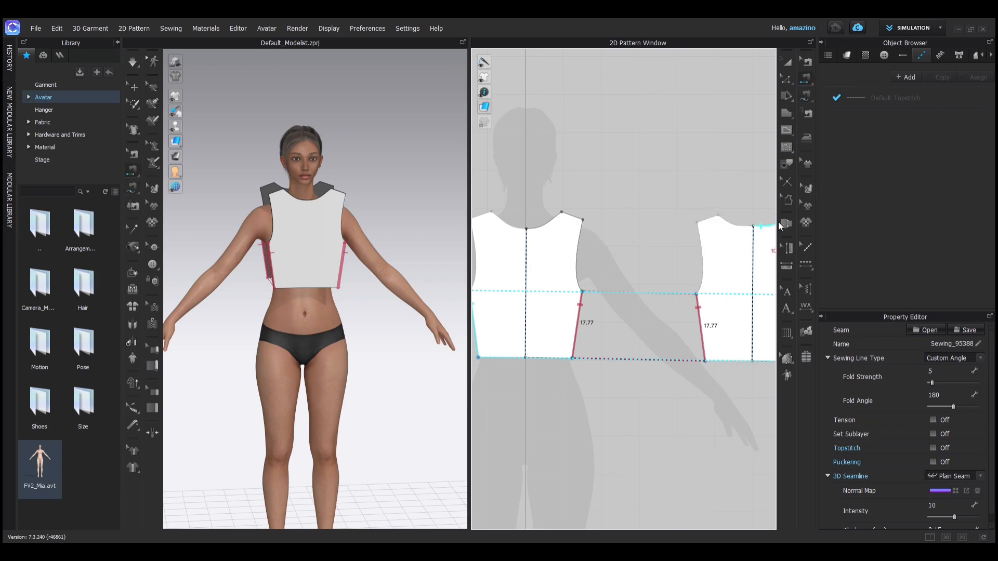
click(583, 221)
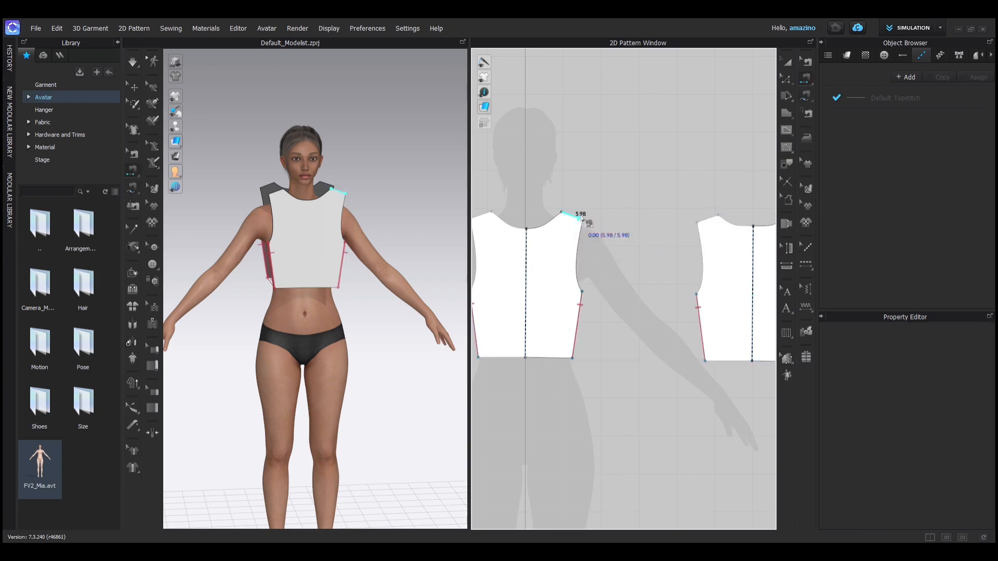
click(713, 218)
Simulate the sewn bodice onto the avatar, and undo the drape
scroll(323, 261, up, 1)
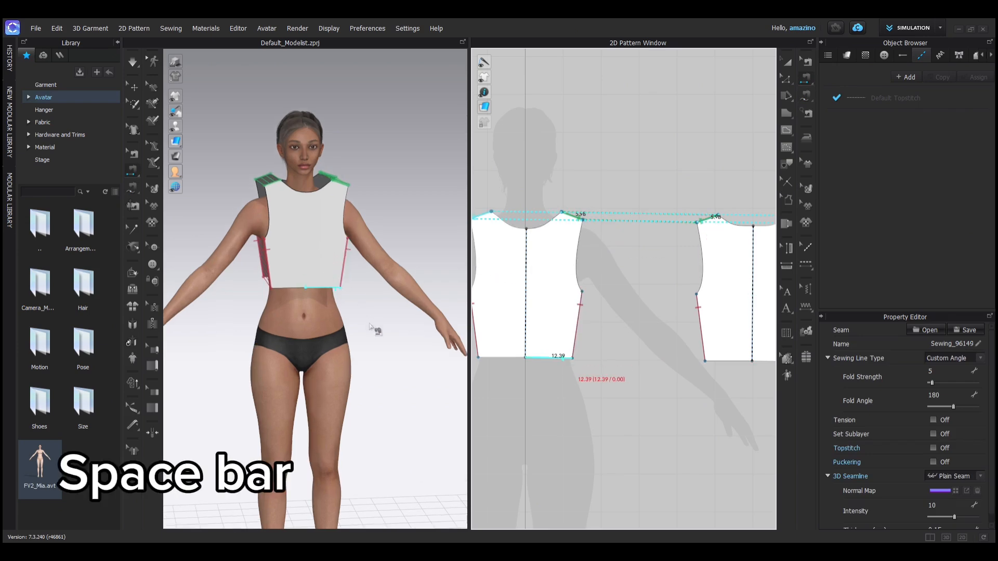
click(126, 67)
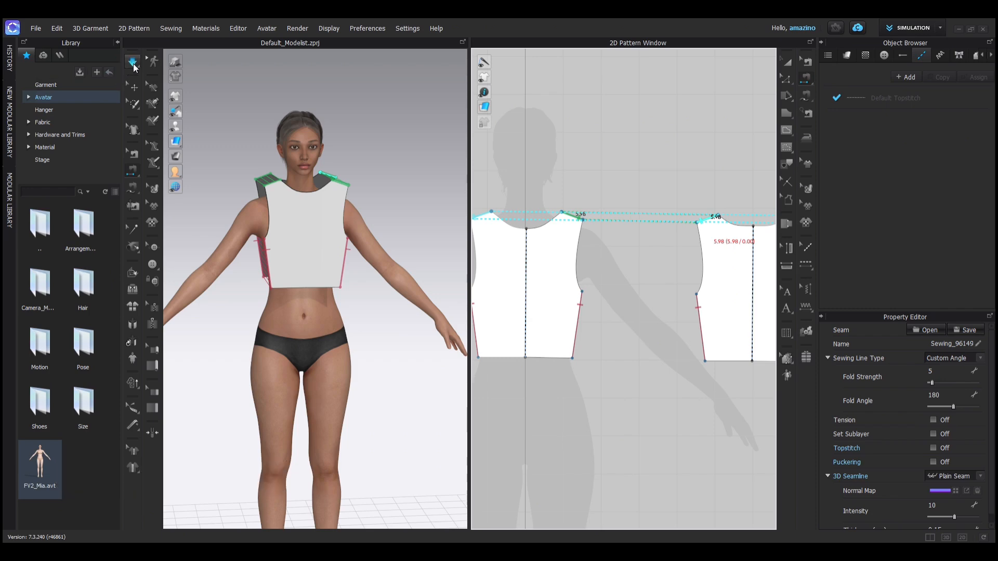
click(133, 63)
key(space)
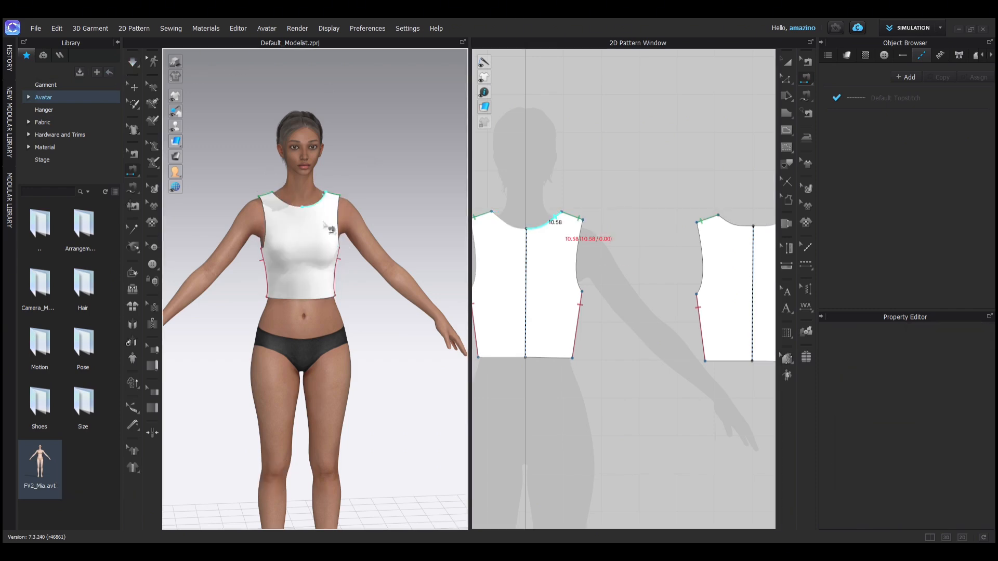
key(ctrl+z)
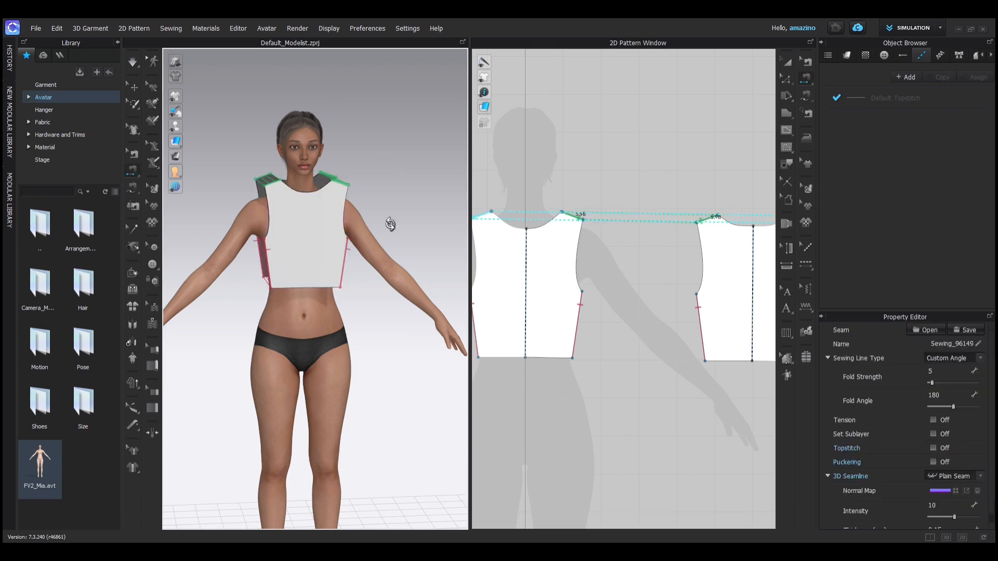
Simulate the garment again from the side so both bodice pieces drape onto the avatar's body, and return to the front view
right_drag(390, 223, 281, 227)
key(space)
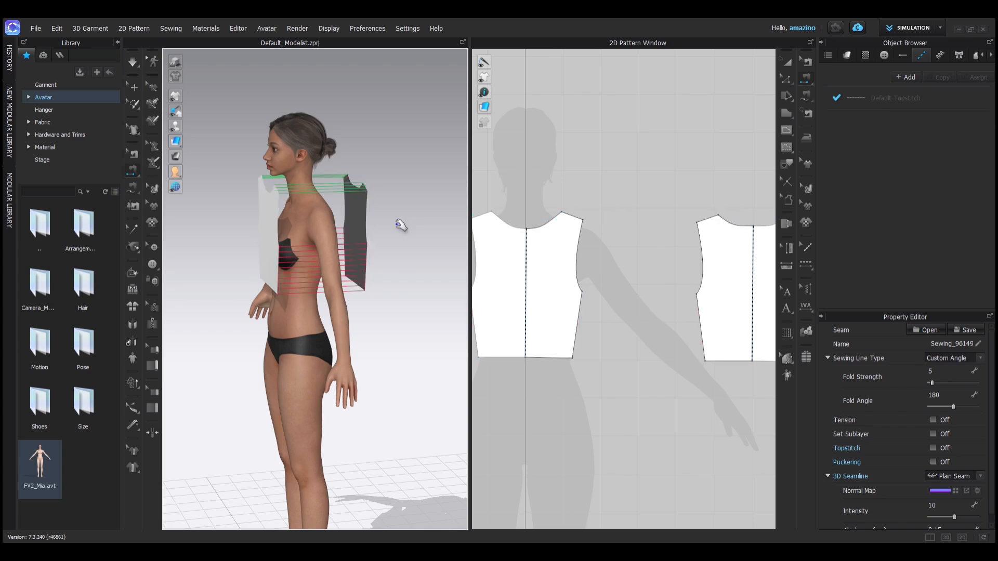
right_drag(401, 222, 332, 245)
scroll(276, 209, up, 3)
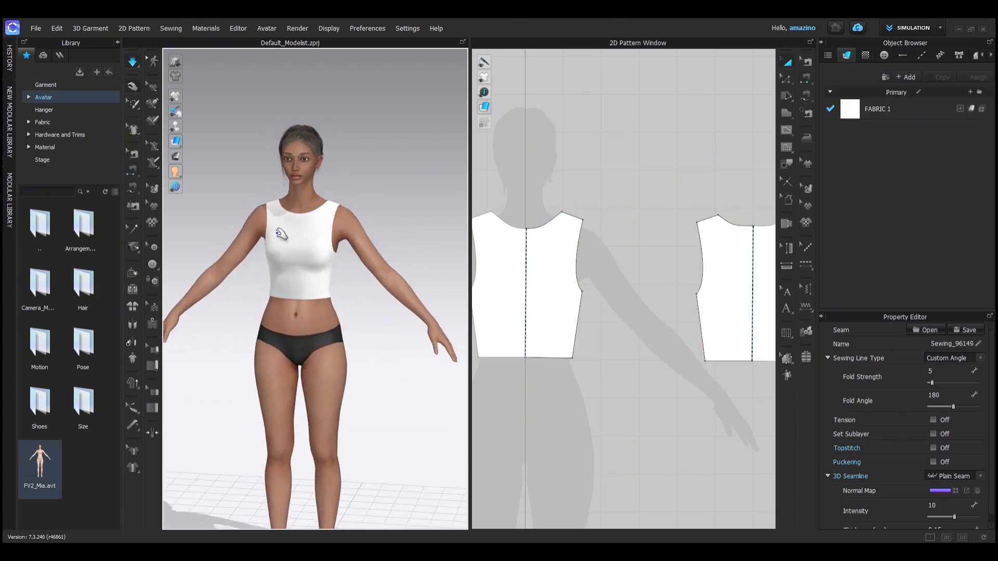
right_drag(270, 229, 309, 227)
Draw a triangular pattern piece about 19 cm wide over the avatar's hip with the Polygon tool, and undo it
scroll(587, 312, down, 4)
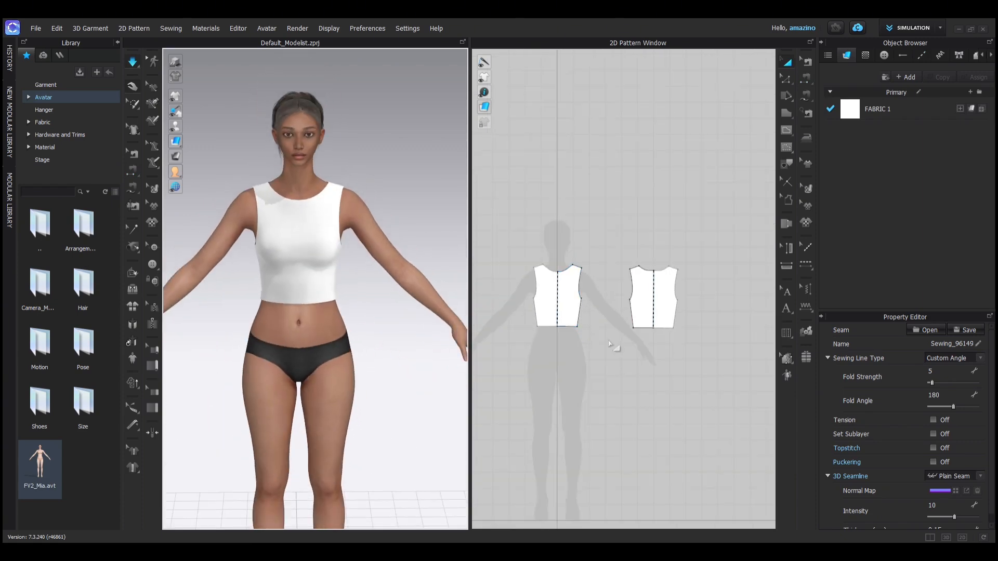
scroll(570, 355, up, 4)
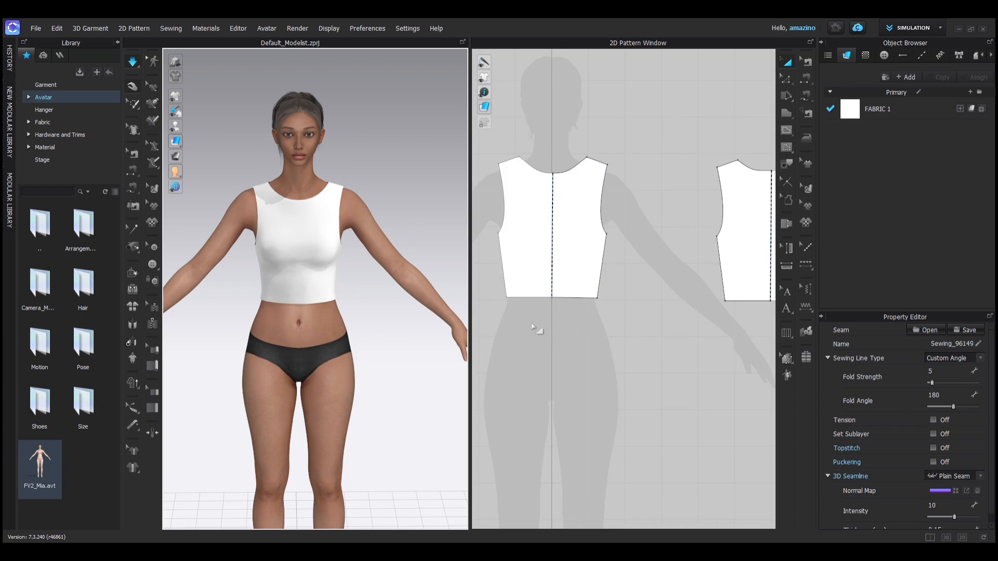
scroll(565, 316, down, 3)
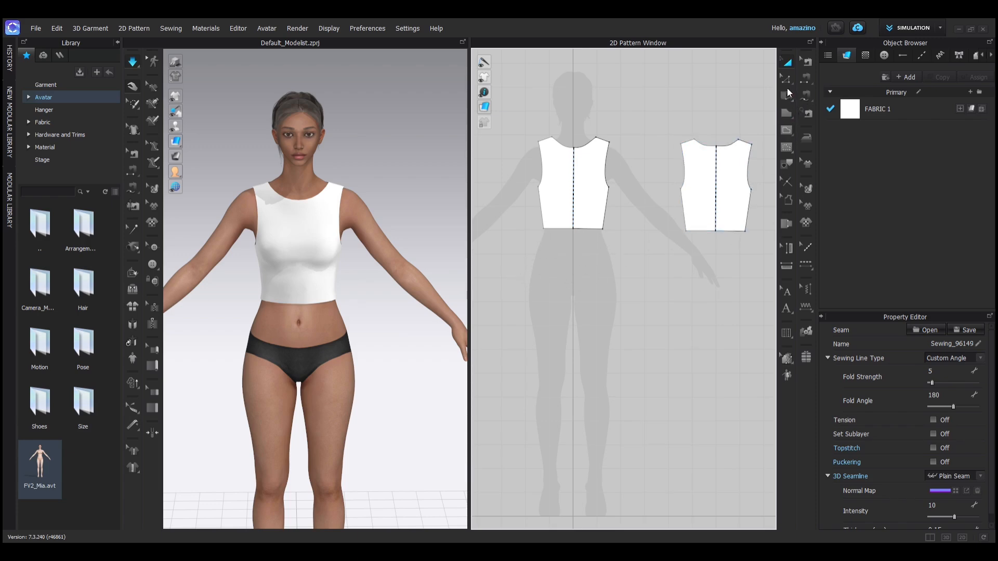
click(786, 112)
click(543, 228)
click(533, 246)
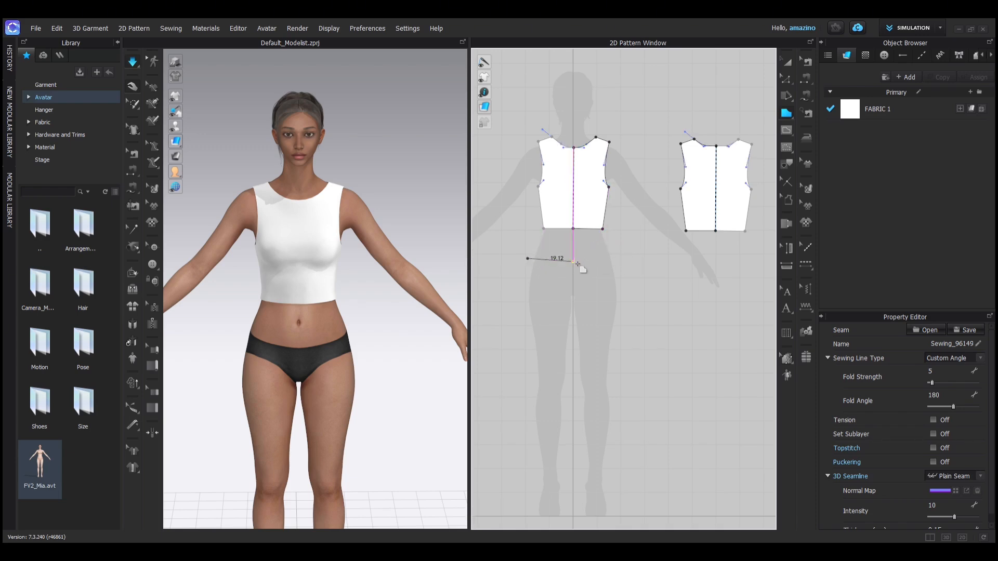
click(523, 301)
click(528, 258)
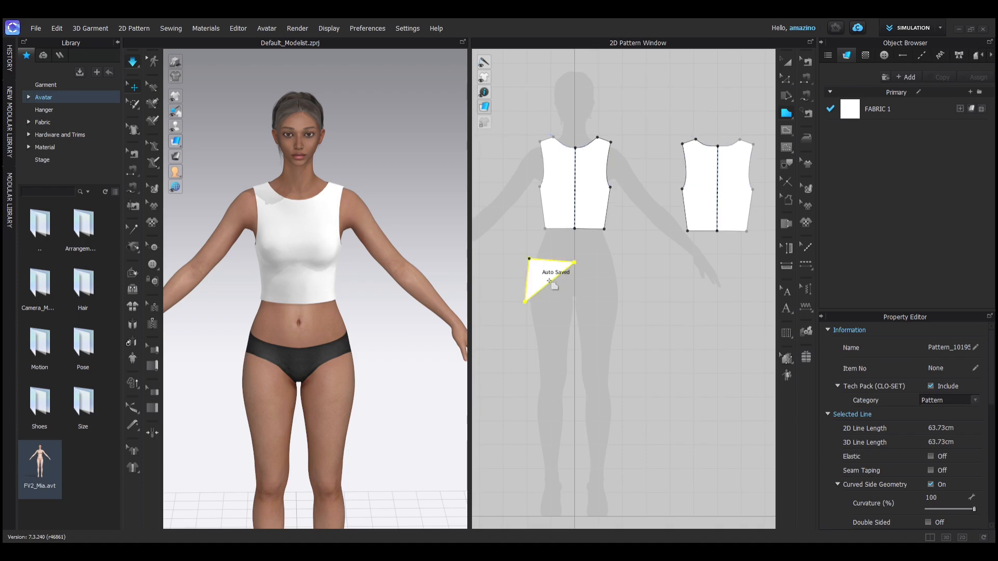
scroll(552, 281, down, 2)
scroll(550, 284, up, 2)
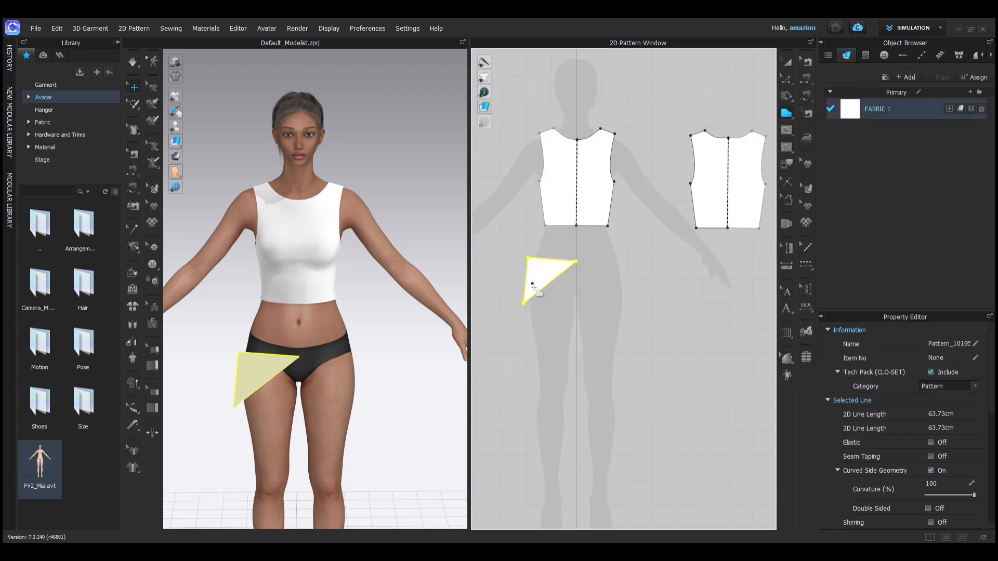
key(ctrl+z)
scroll(575, 234, up, 3)
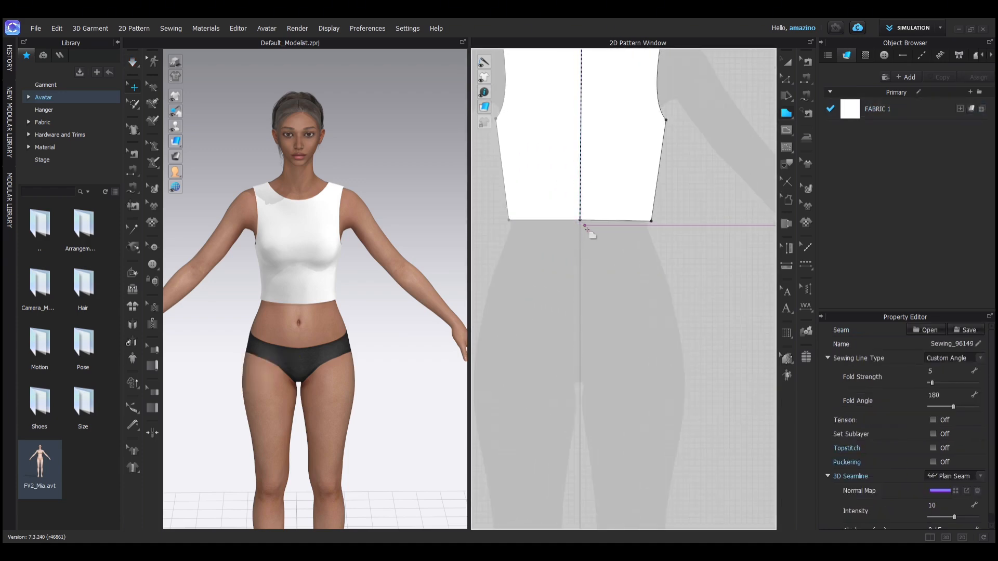
Edit the front bodice by moving its centre hem point straight down the centre line to form a V-shaped hem
key(z)
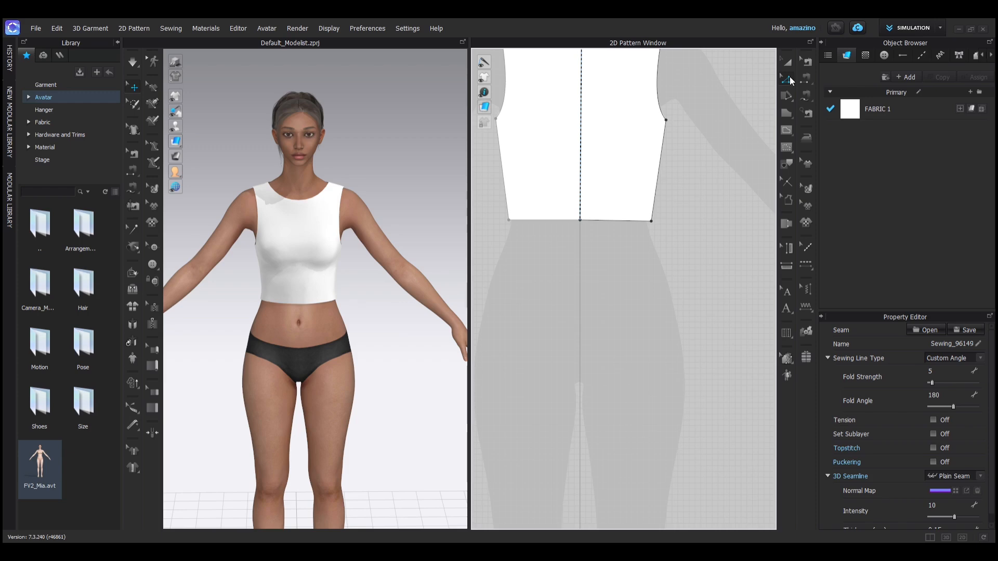
drag(581, 221, 581, 287)
click(554, 311)
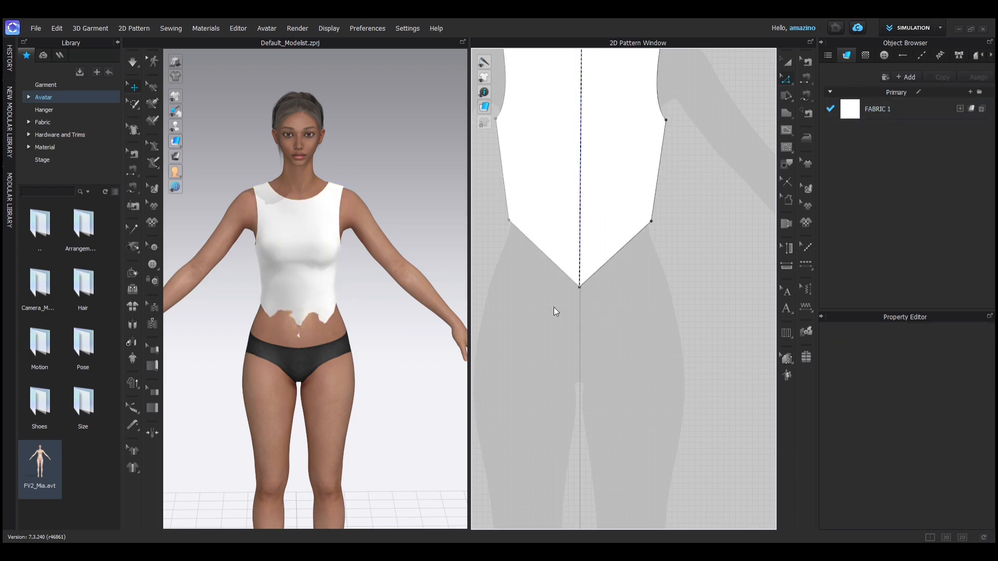
scroll(605, 277, down, 5)
scroll(598, 276, up, 4)
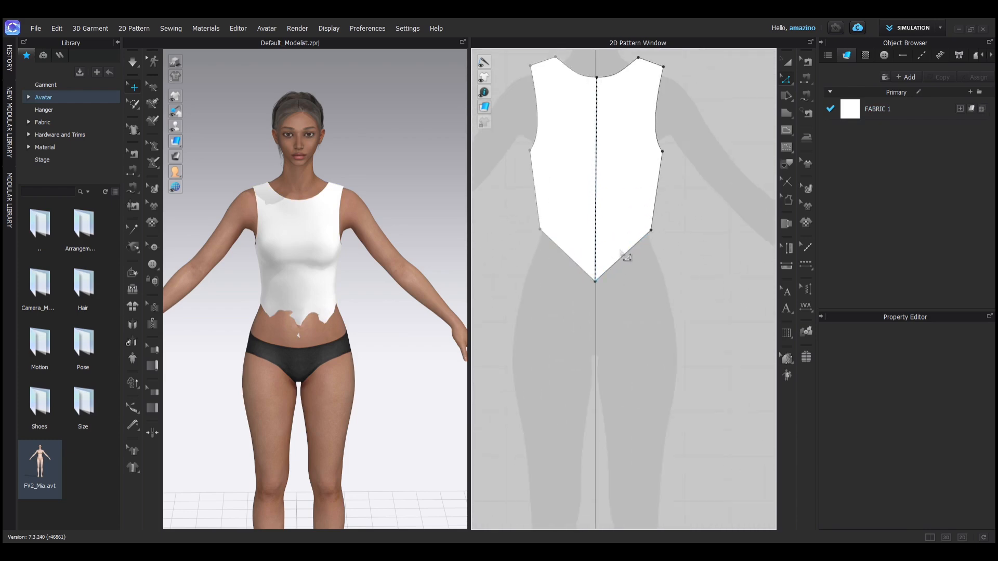
click(596, 282)
scroll(562, 280, down, 2)
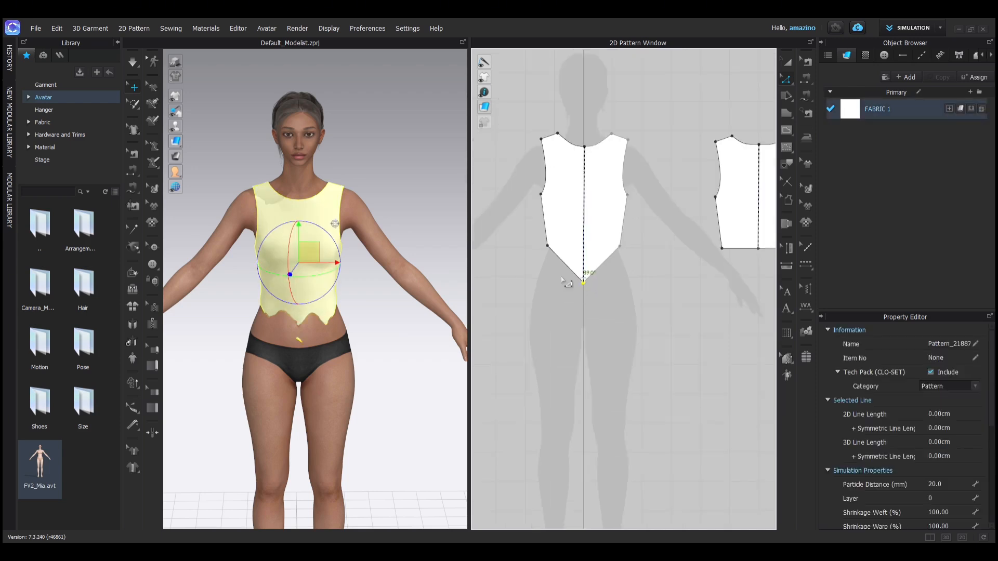
scroll(567, 276, up, 1)
scroll(532, 296, down, 1)
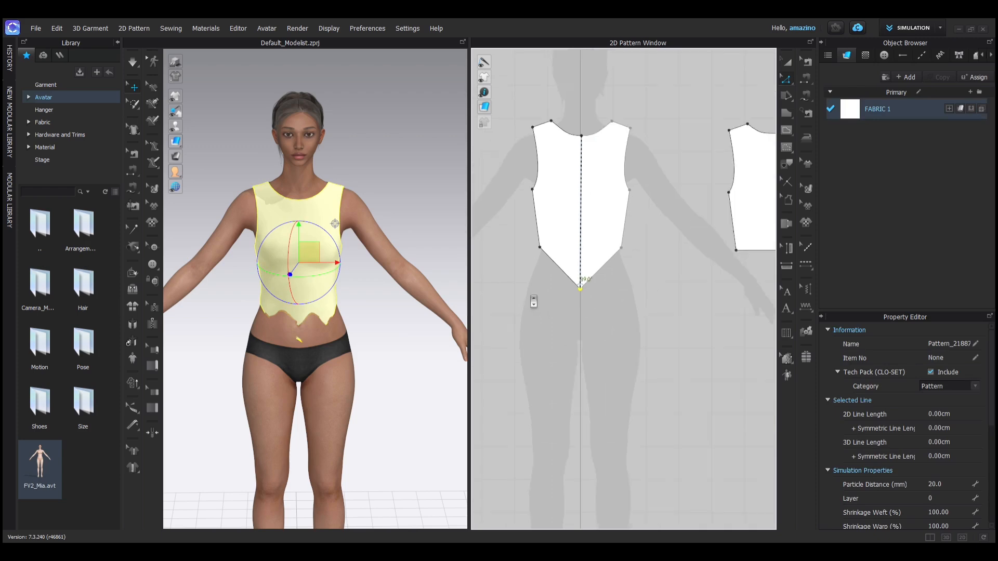
scroll(566, 356, down, 2)
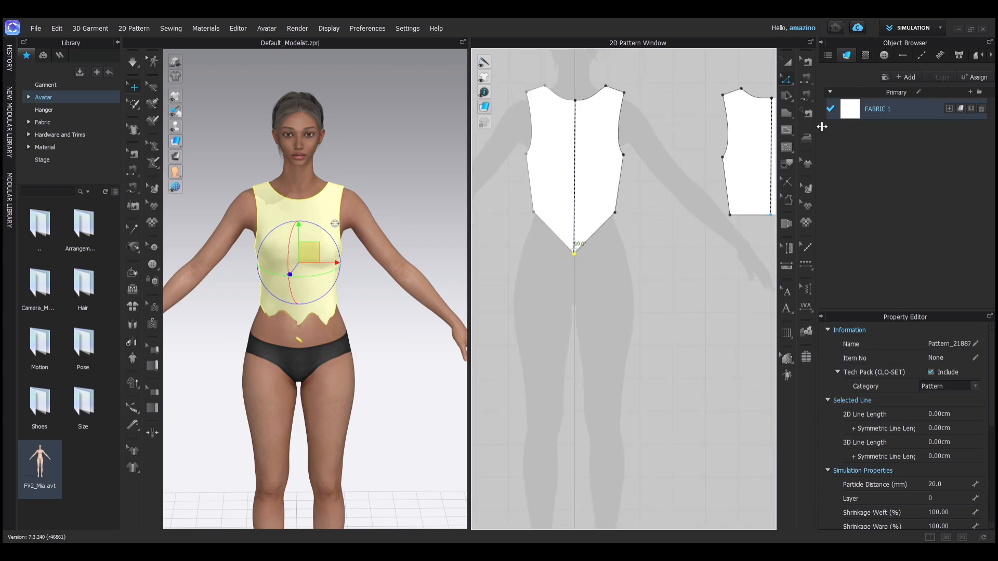
Draw a long horizontal rectangular pattern piece below the two bodice pieces, with an outline of about 432 cm
click(789, 116)
scroll(573, 310, down, 5)
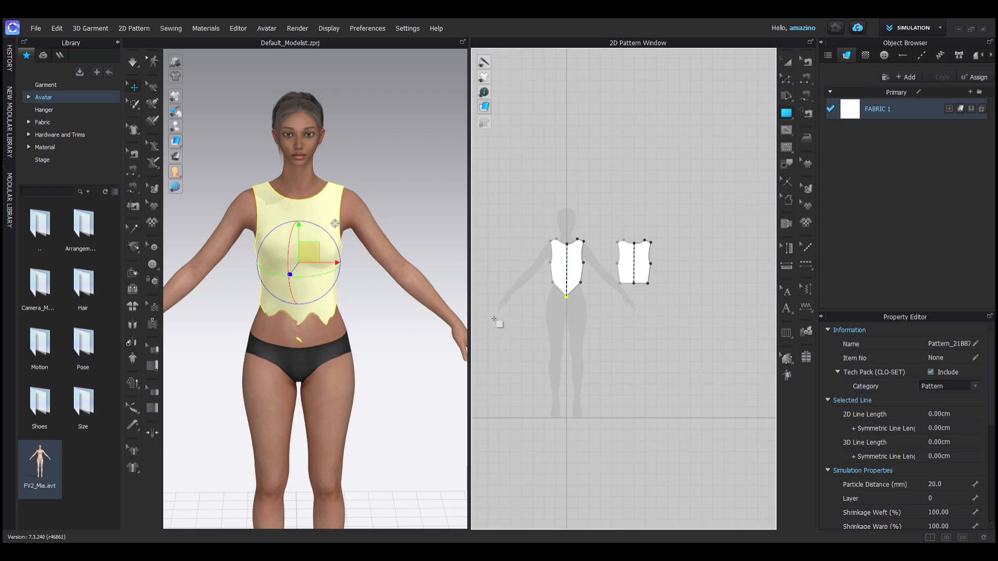
scroll(493, 319, up, 3)
middle_drag(576, 319, 555, 283)
scroll(523, 284, down, 1)
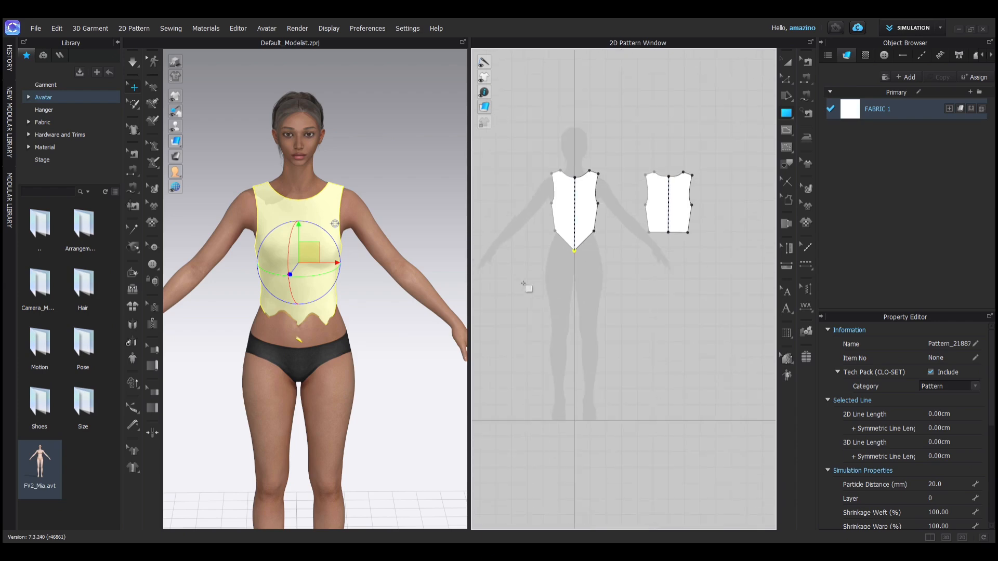
middle_drag(520, 286, 527, 244)
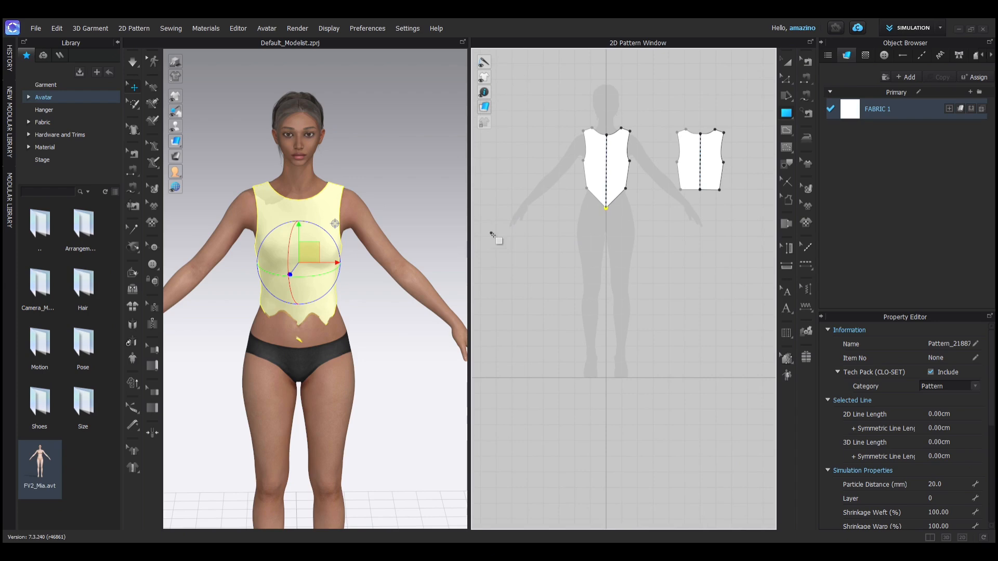
drag(491, 234, 776, 287)
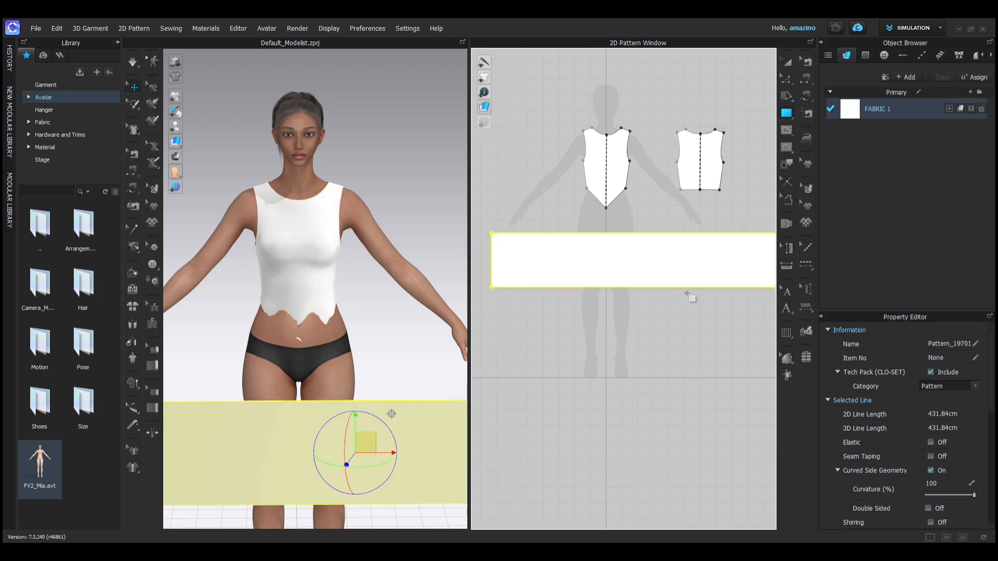
scroll(613, 284, down, 6)
scroll(629, 272, up, 2)
middle_drag(629, 272, 559, 278)
scroll(617, 264, up, 3)
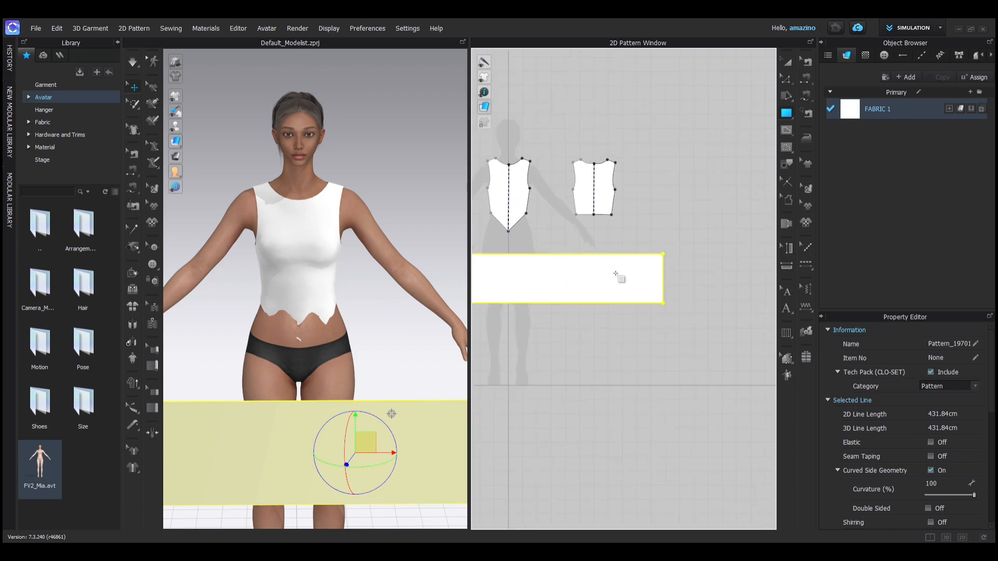
Stretch the rectangular pattern piece horizontally to about 249 cm wide without scaling its height, and deselect it
scroll(615, 296, down, 2)
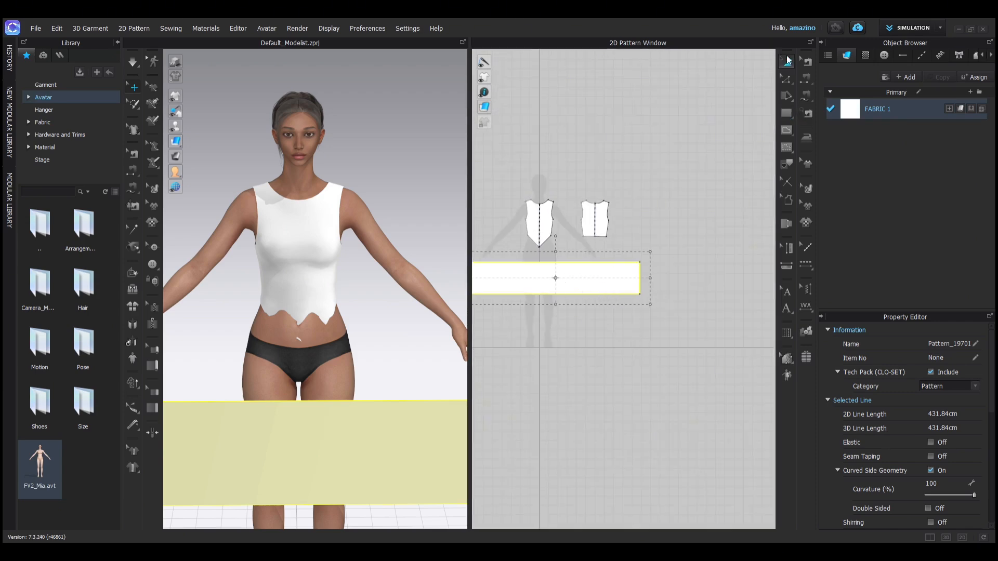
scroll(550, 289, up, 5)
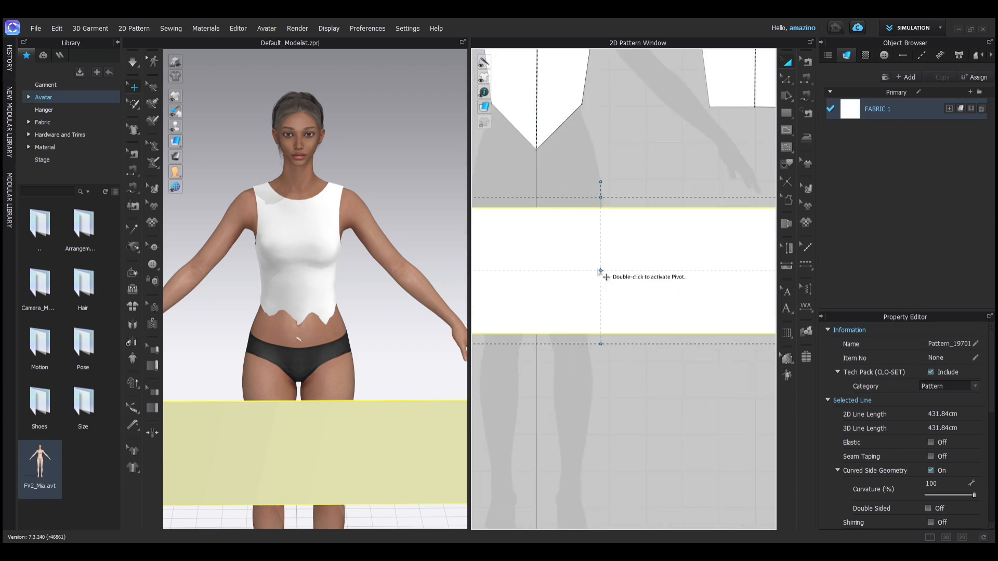
scroll(606, 275, down, 5)
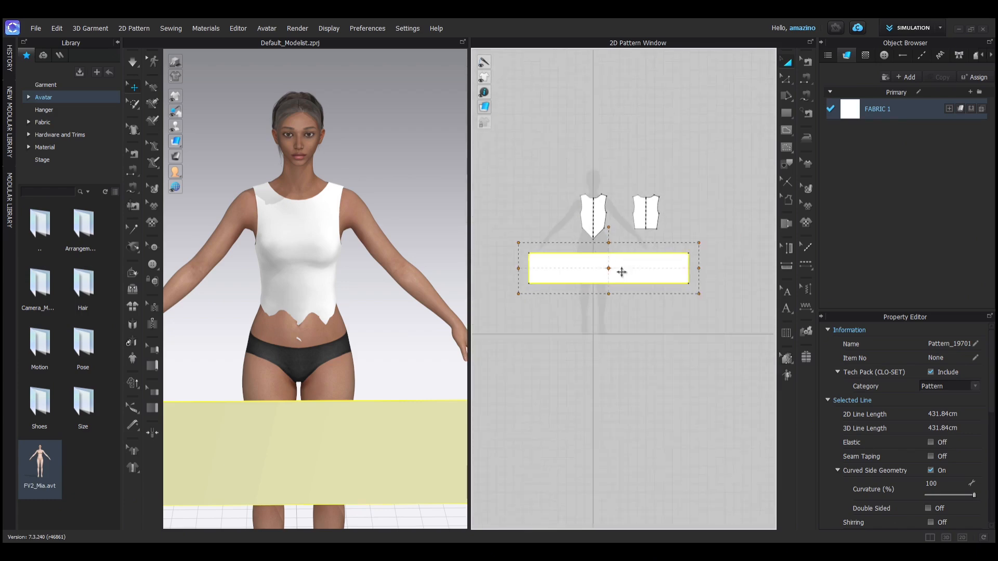
drag(696, 246, 739, 224)
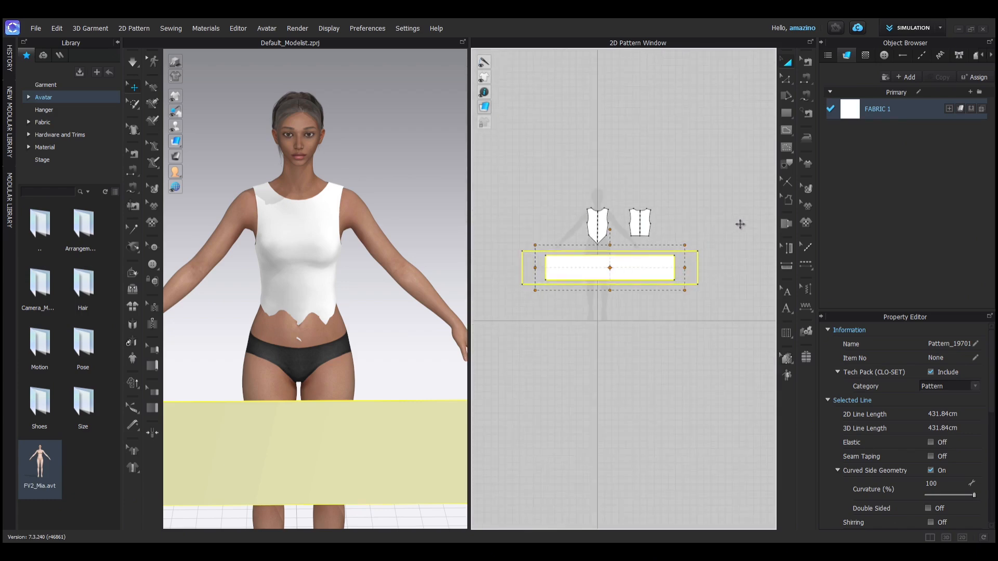
key(ctrl+z)
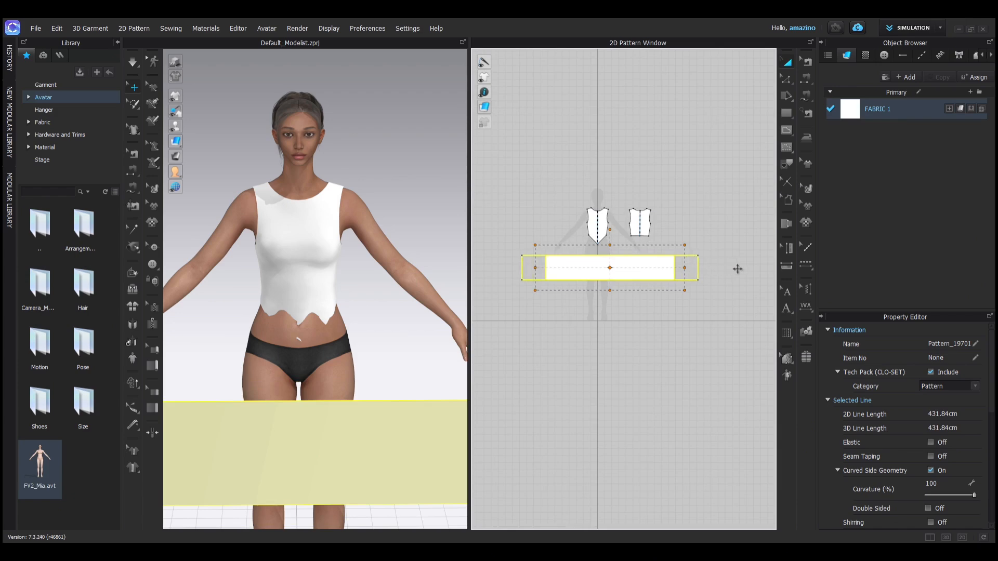
drag(737, 268, 737, 269)
click(589, 354)
scroll(581, 267, down, 3)
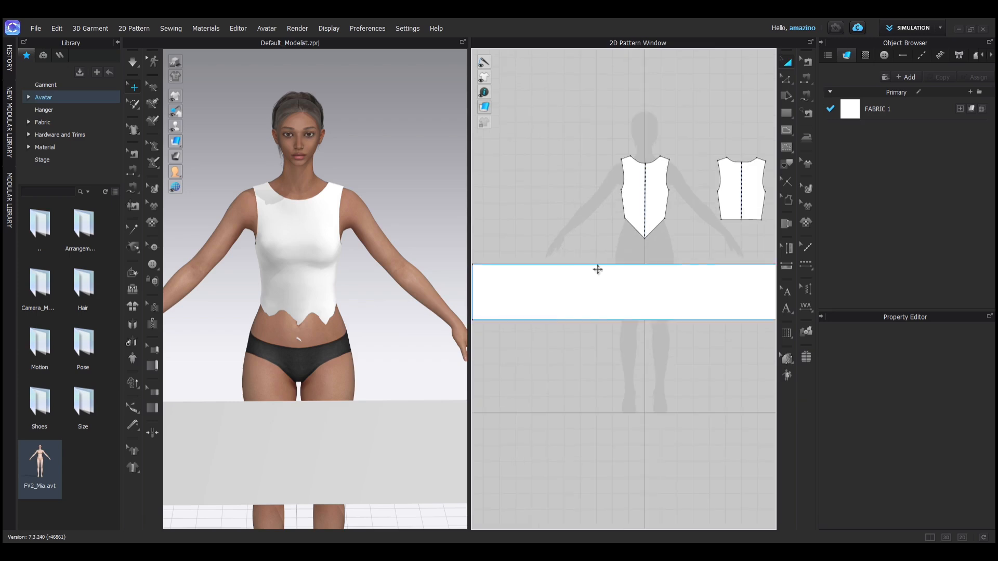
middle_drag(609, 261, 548, 216)
scroll(593, 219, up, 3)
scroll(590, 215, down, 3)
scroll(606, 244, up, 2)
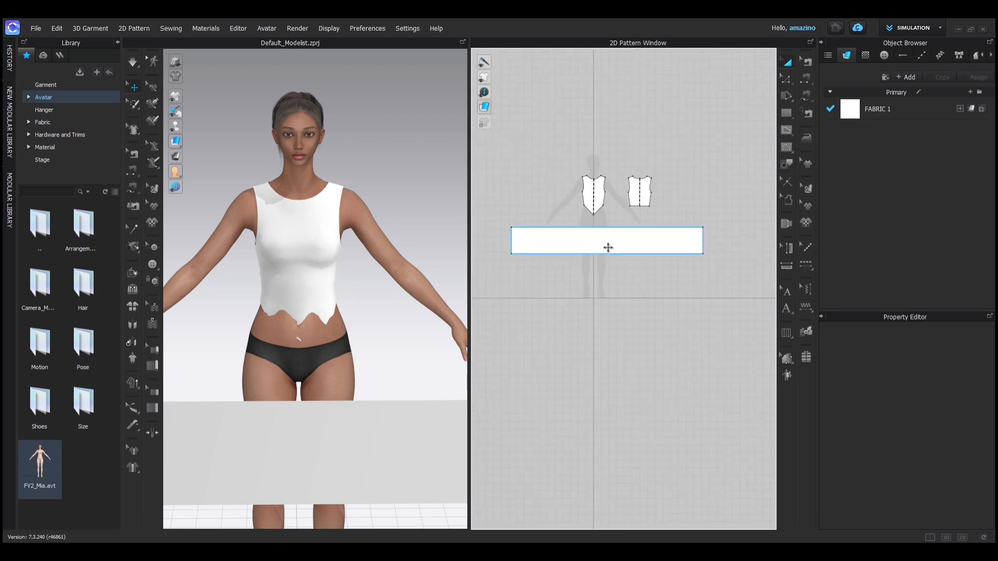
scroll(603, 250, down, 1)
middle_drag(596, 284, 625, 294)
scroll(614, 266, up, 1)
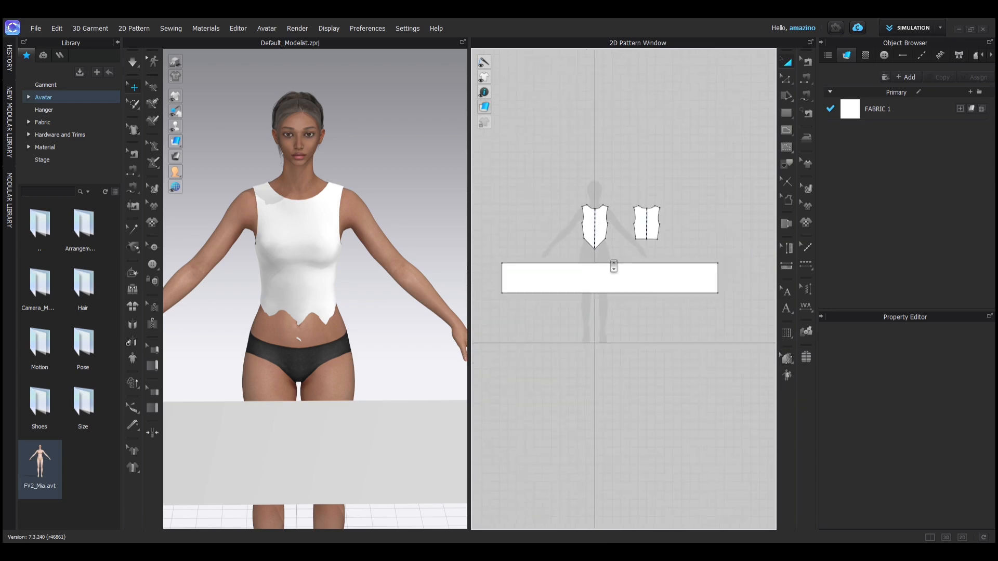
Start an M:N Free Sewing seam by marking both V-shaped hem edges of the front bodice and the back bodice's whole hem
click(805, 97)
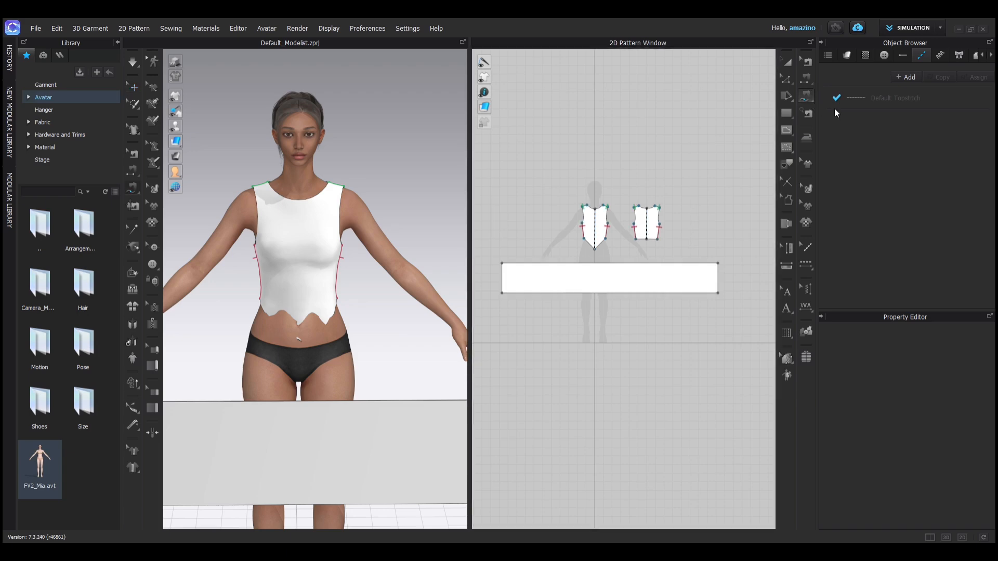
click(834, 108)
scroll(611, 234, down, 5)
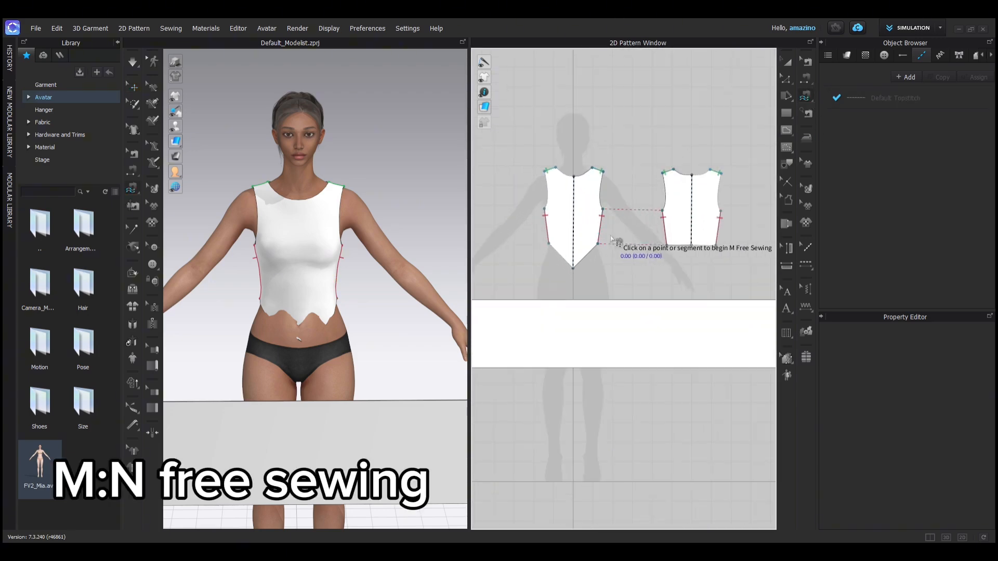
click(549, 244)
click(573, 268)
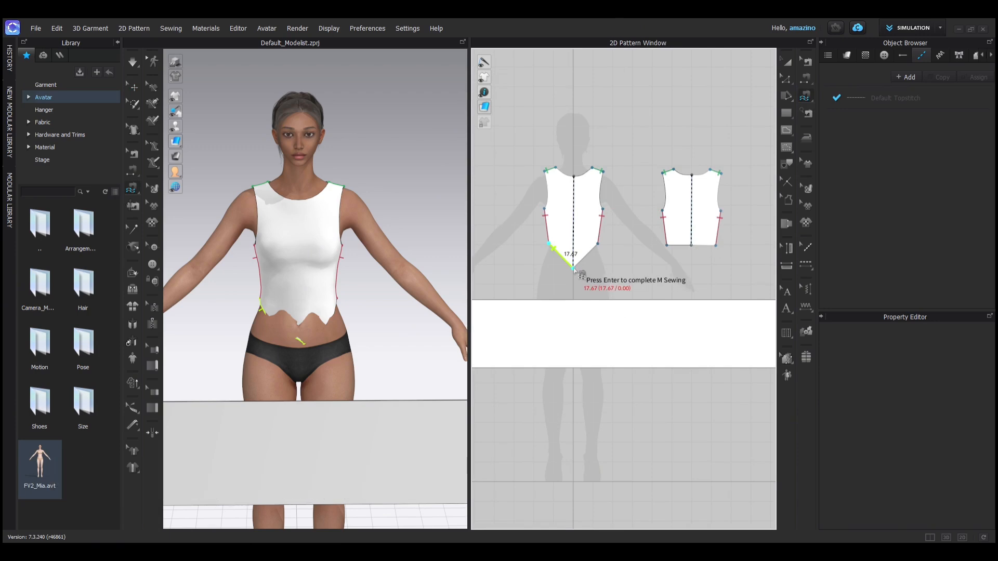
click(598, 244)
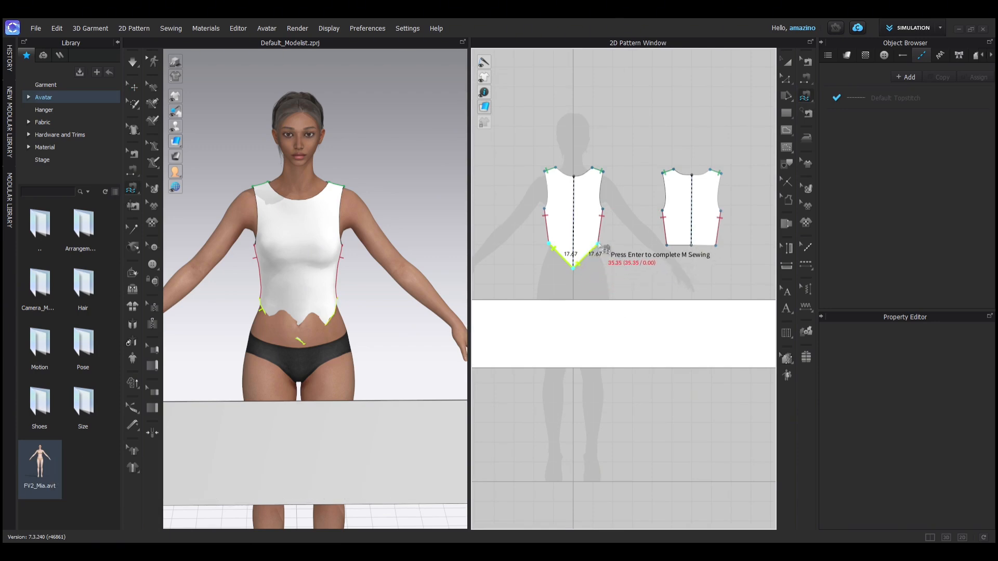
click(667, 246)
click(691, 245)
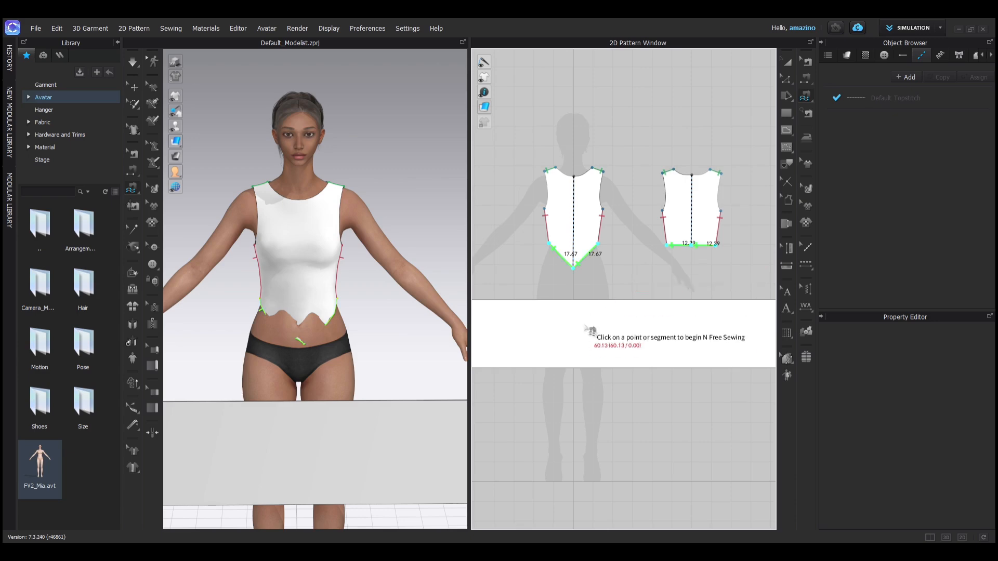
Sew the marked bodice hems to the rectangle's full upper edge, about 249 cm long, and complete the M:N seam
scroll(579, 324, down, 4)
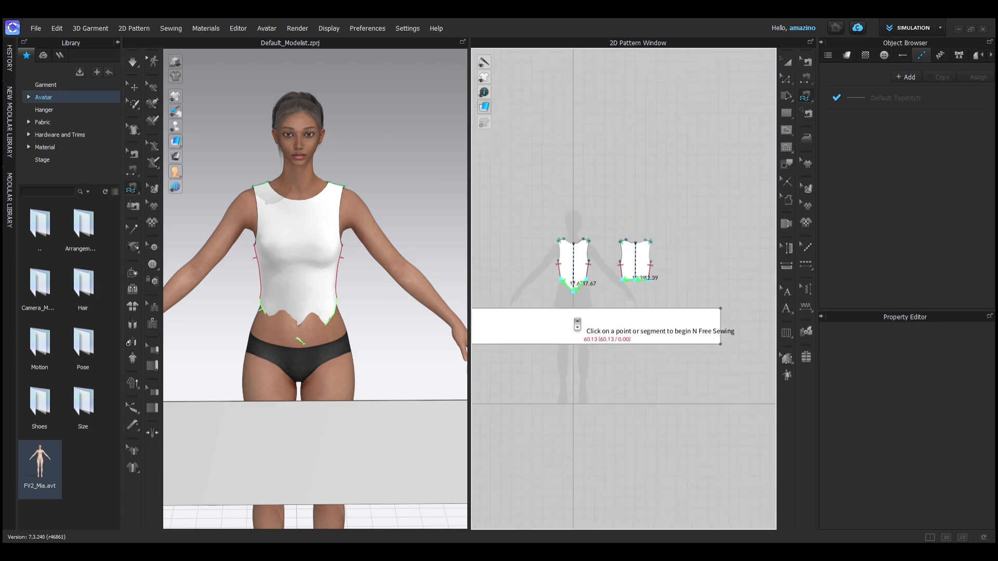
click(485, 311)
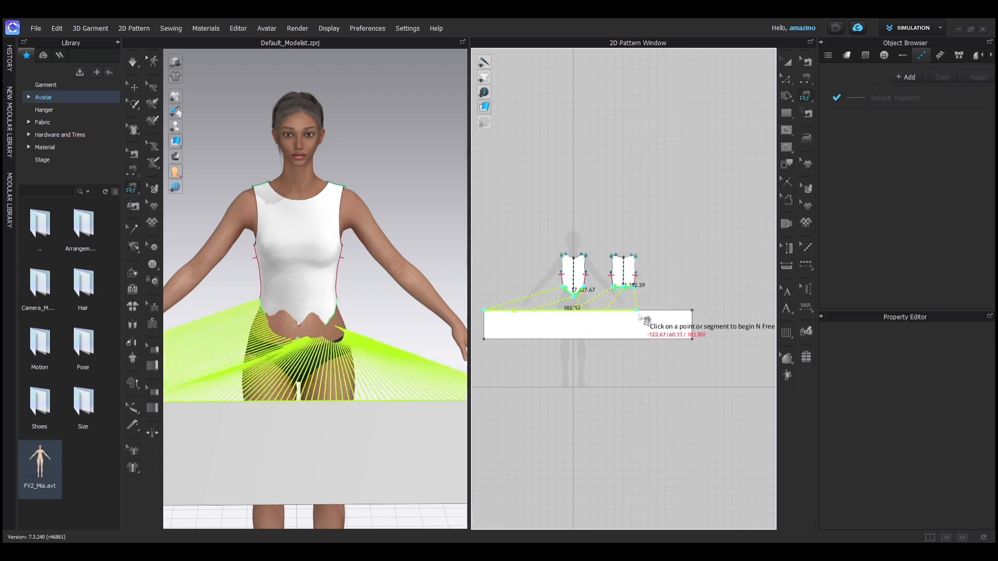
click(691, 311)
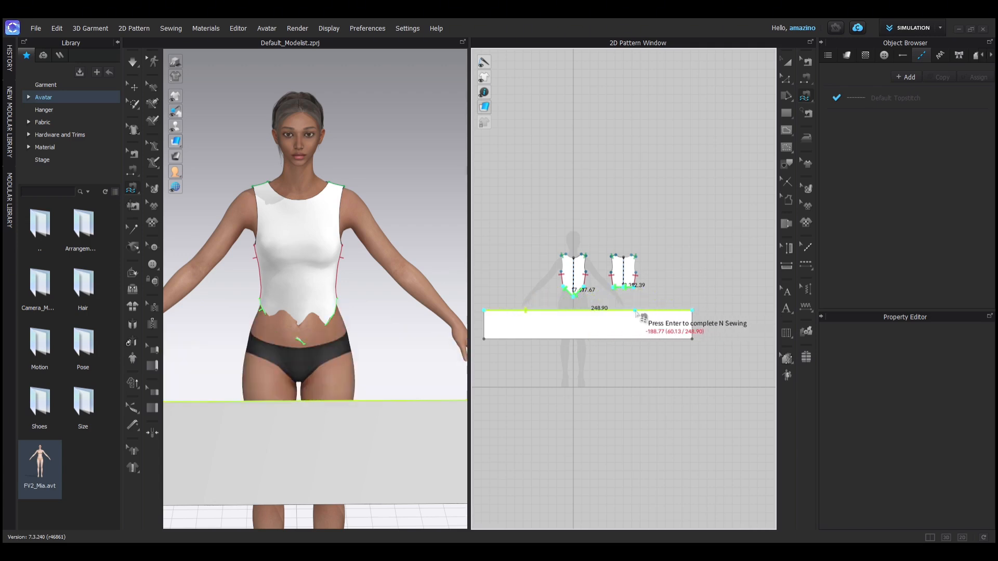
key(Return)
scroll(592, 322, up, 3)
scroll(591, 318, down, 3)
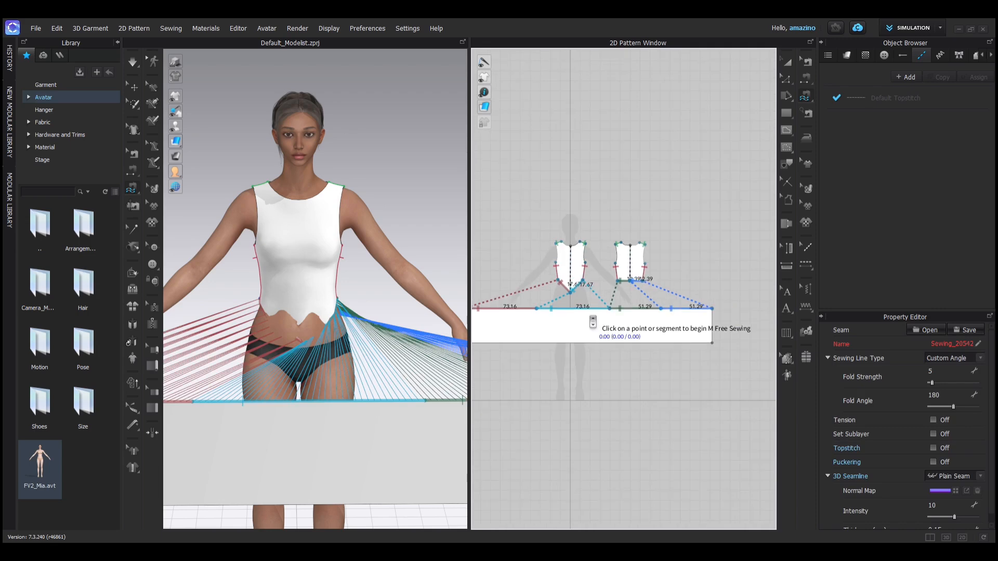
scroll(577, 304, up, 2)
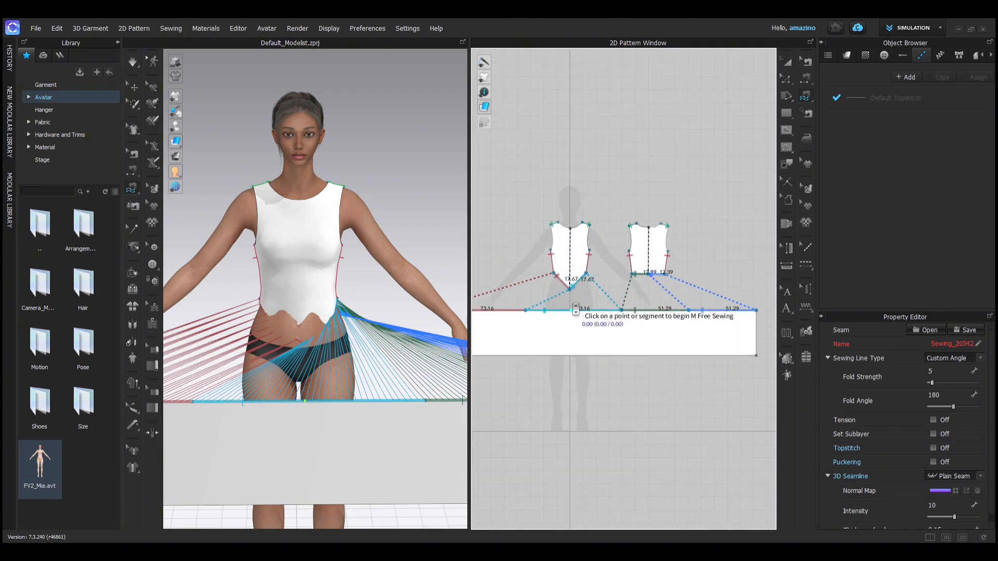
scroll(575, 310, down, 2)
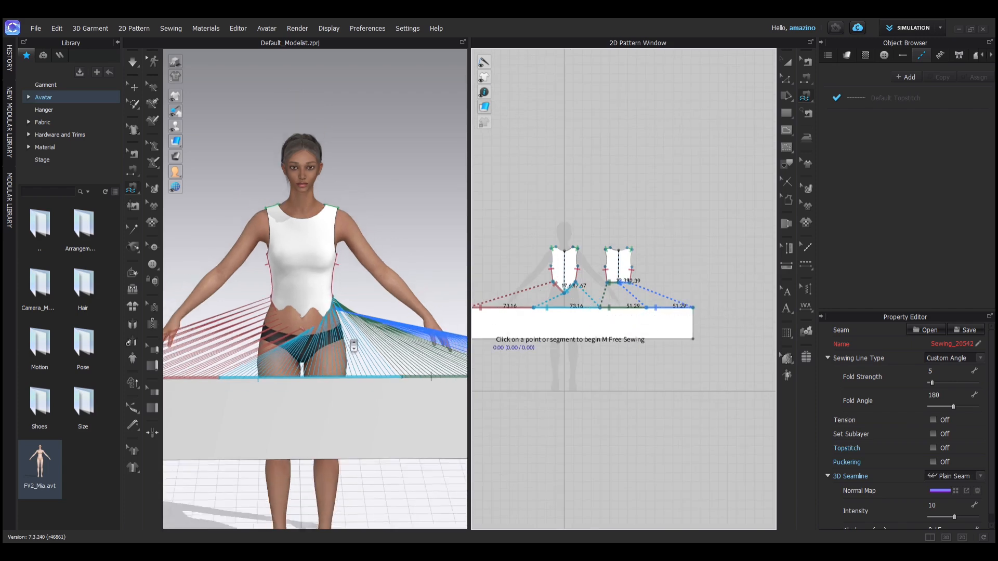
Simulate the garment to gather the rectangle into a skirt at the bodice hem, and view the avatar from behind
right_drag(349, 348, 238, 313)
key(space)
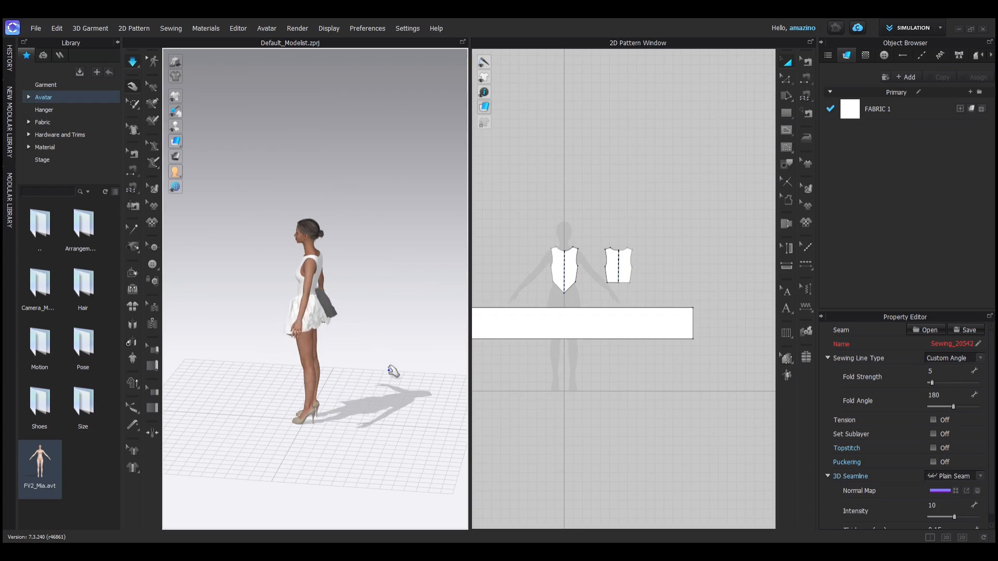
right_drag(392, 369, 335, 322)
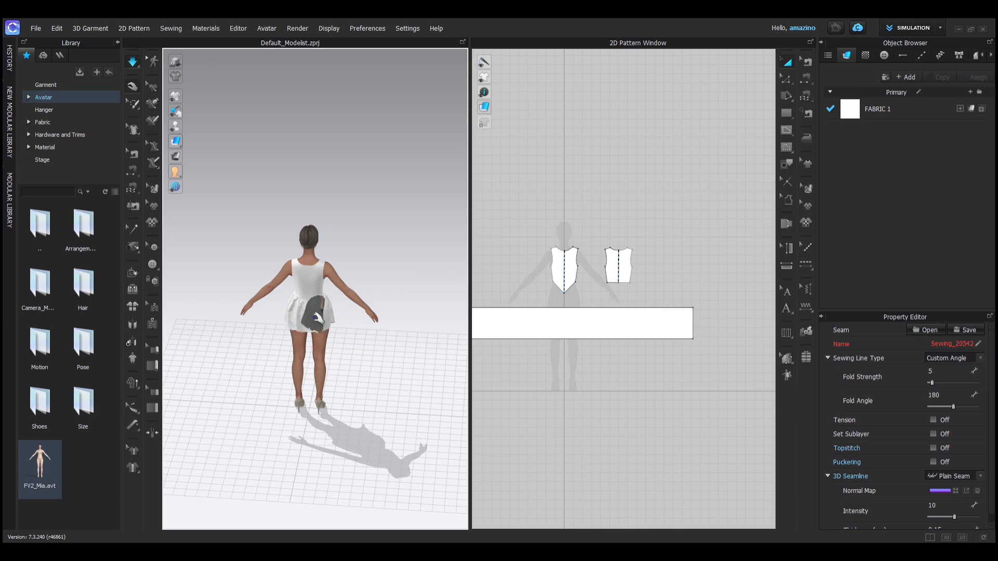
scroll(333, 335, up, 3)
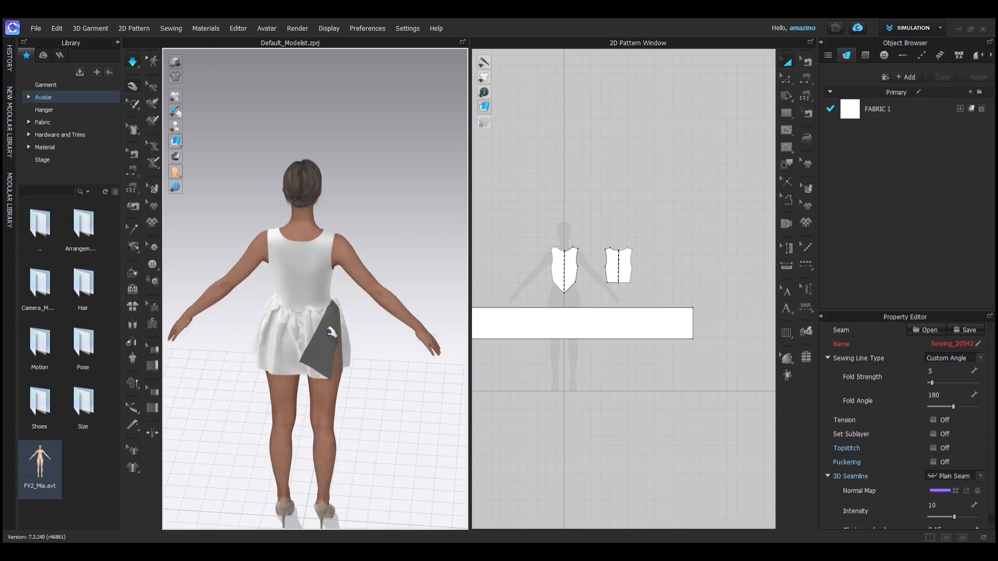
Pull the skirt's loose open edges outward around the avatar and adjust the front hem point during simulation, and stop simulating
drag(310, 363, 387, 377)
right_drag(403, 375, 281, 351)
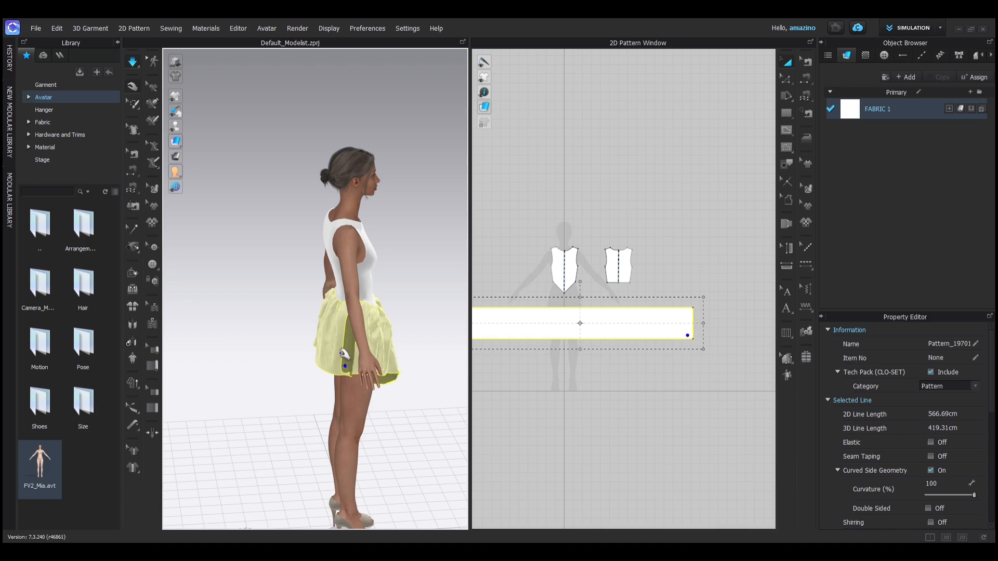
drag(333, 358, 296, 336)
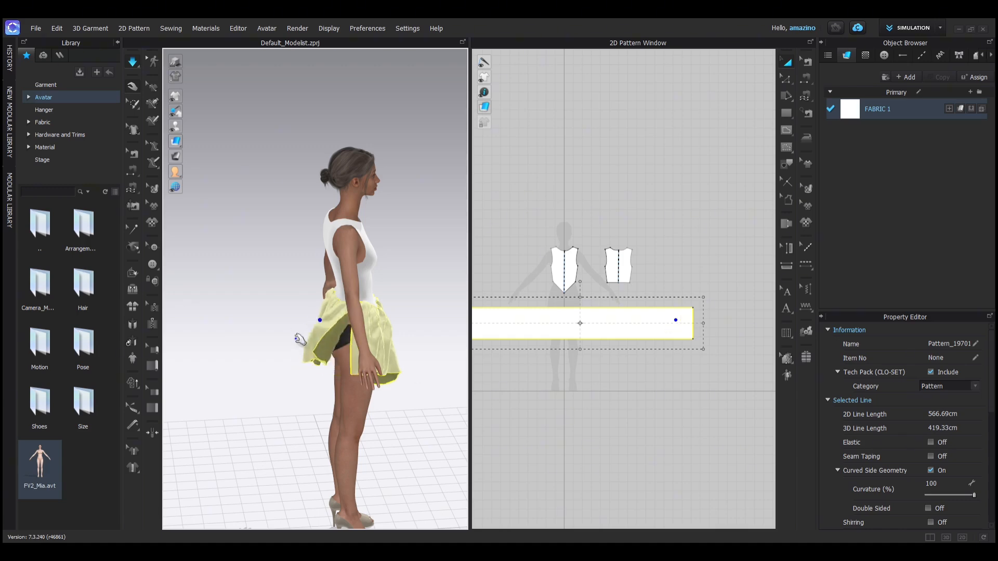
scroll(389, 304, up, 1)
scroll(388, 304, down, 4)
middle_drag(389, 304, 268, 288)
right_drag(343, 297, 251, 294)
click(303, 323)
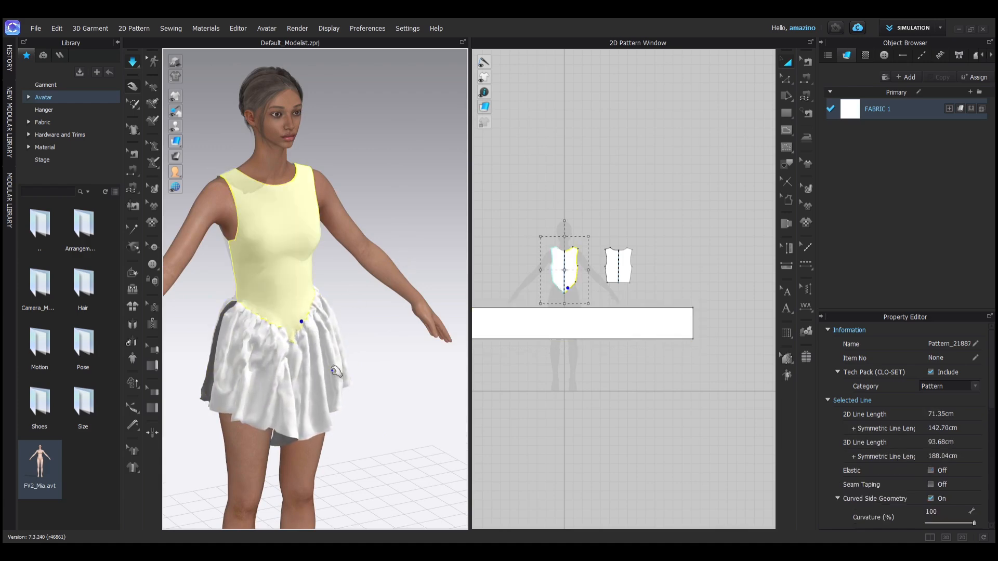
key(m)
key(a)
Sew the rectangle's two short side edges together with Free Sewing to close the skirt
scroll(554, 331, up, 2)
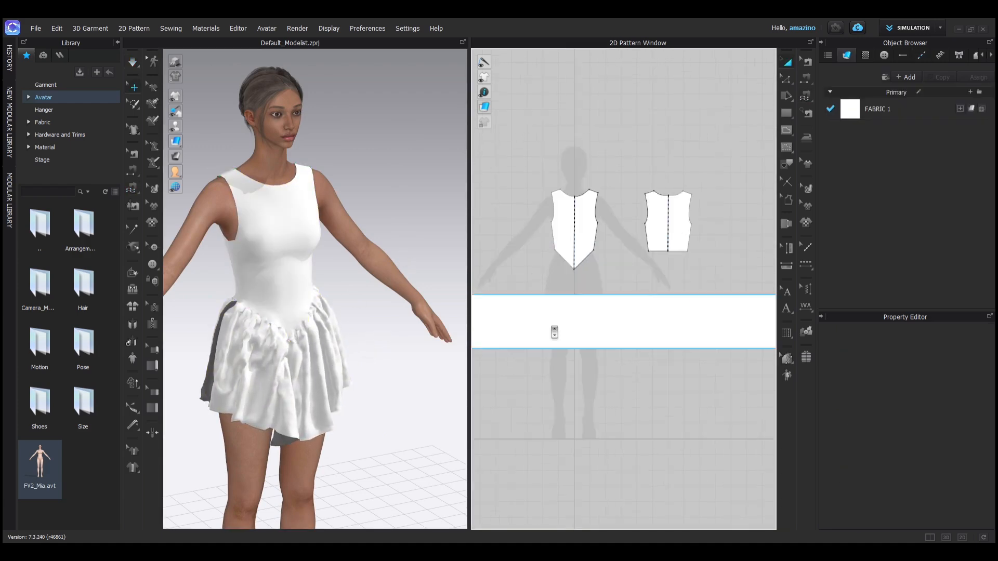
scroll(554, 332, down, 3)
scroll(555, 331, up, 1)
mouse_move(560, 325)
middle_down()
mouse_move(647, 312)
mouse_move(546, 325)
middle_up()
scroll(587, 320, up, 2)
scroll(558, 329, down, 3)
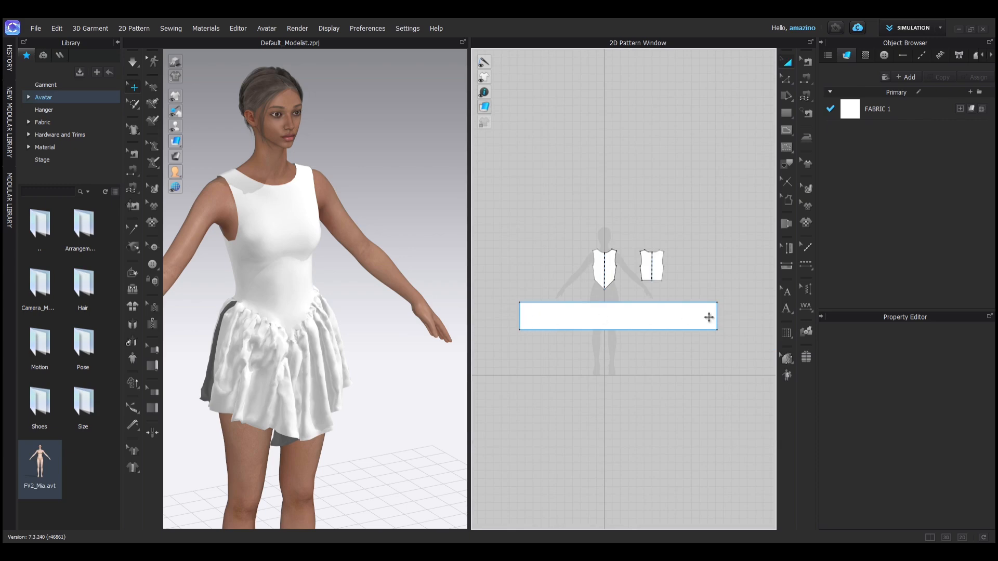
key(n)
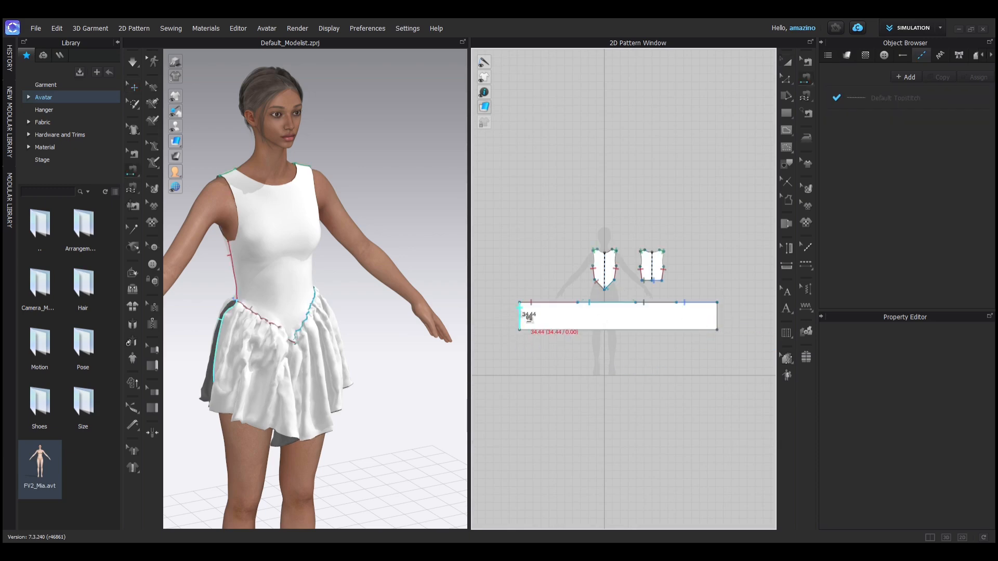
click(717, 316)
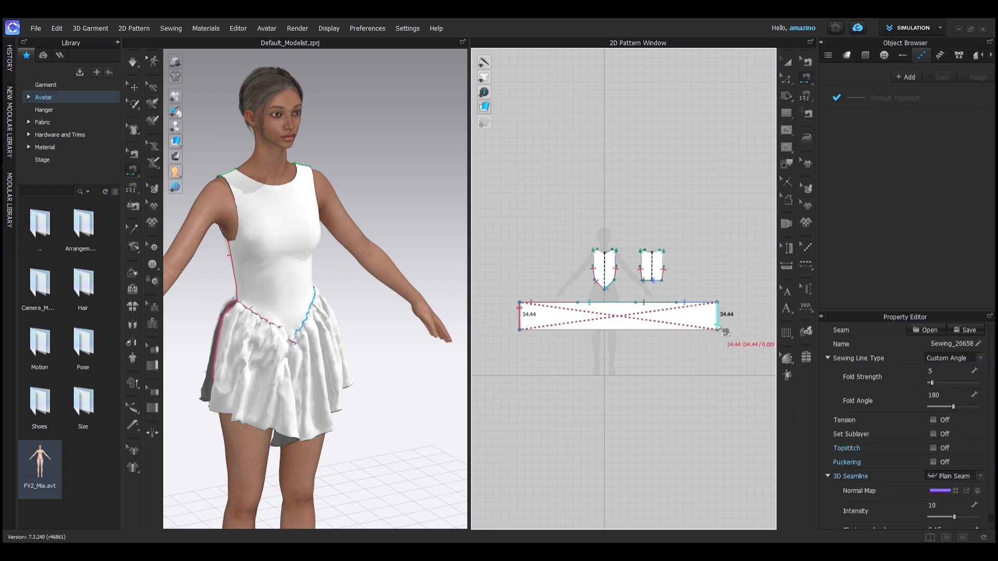
click(649, 302)
Simulate the garment with the new skirt closure seam and inspect the opening from behind and from the side
right_drag(190, 364, 295, 356)
key(space)
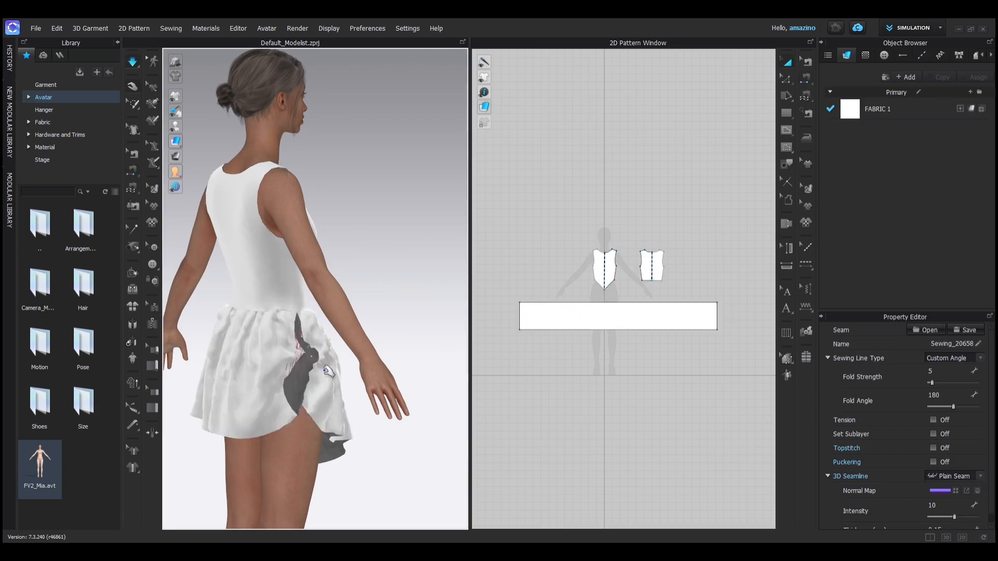
right_drag(311, 345, 273, 346)
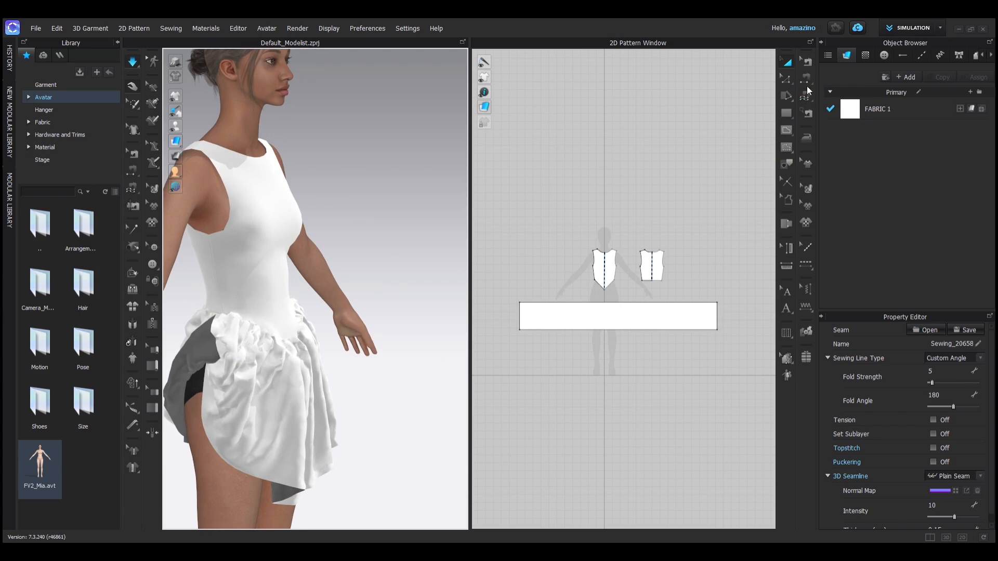
Reverse the sewing direction of the seam between the rectangle's short edges with Edit Sewing so its seam lines do not cross
click(807, 63)
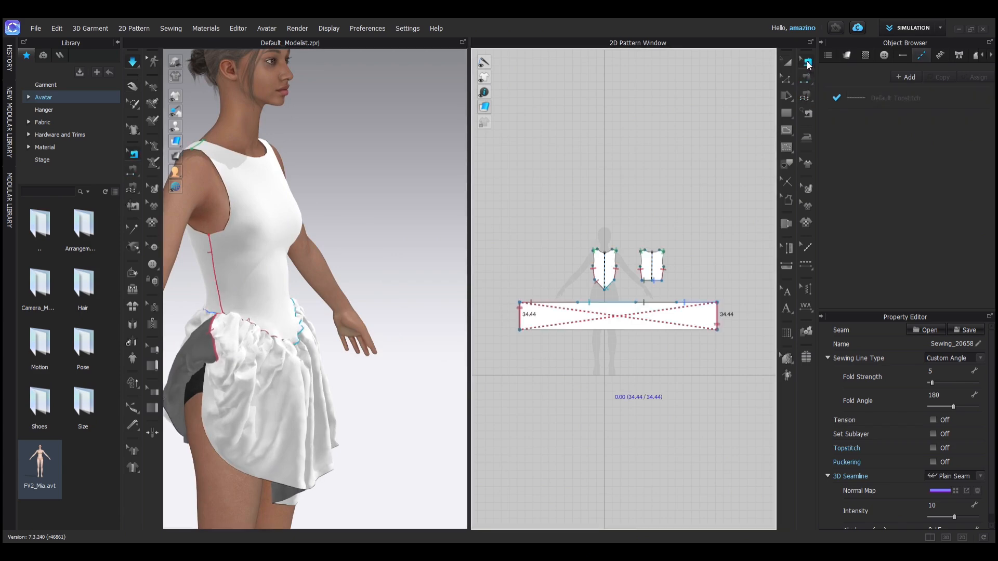
click(627, 315)
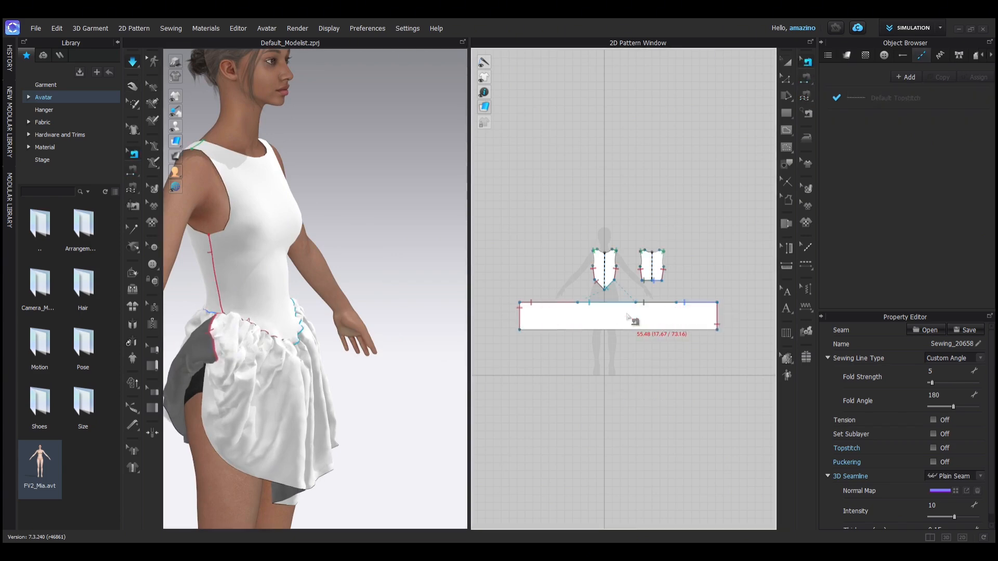
click(520, 313)
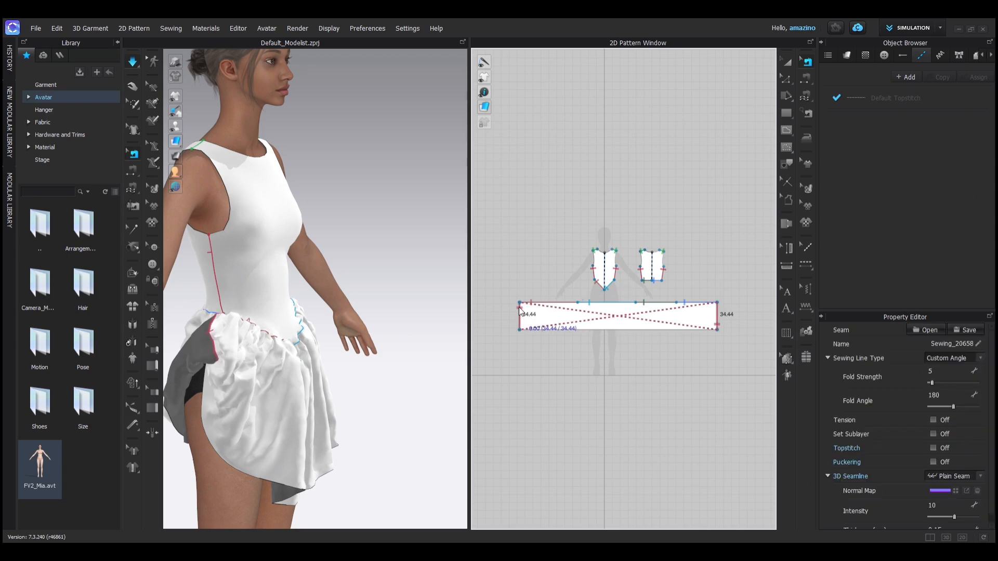
key(ctrl+b)
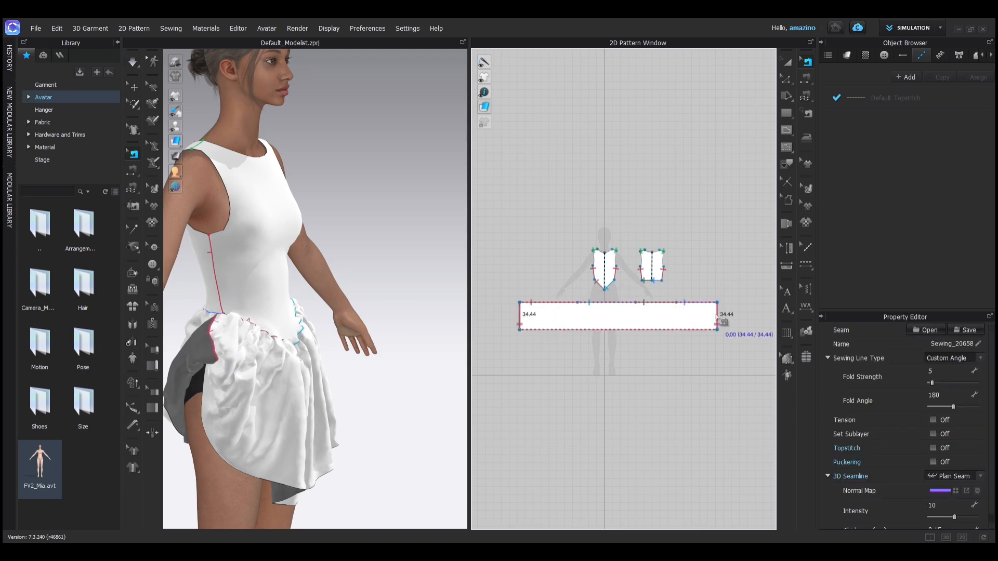
Simulate the garment with the corrected skirt closure seam and follow the skirt's draping around the avatar
key(space)
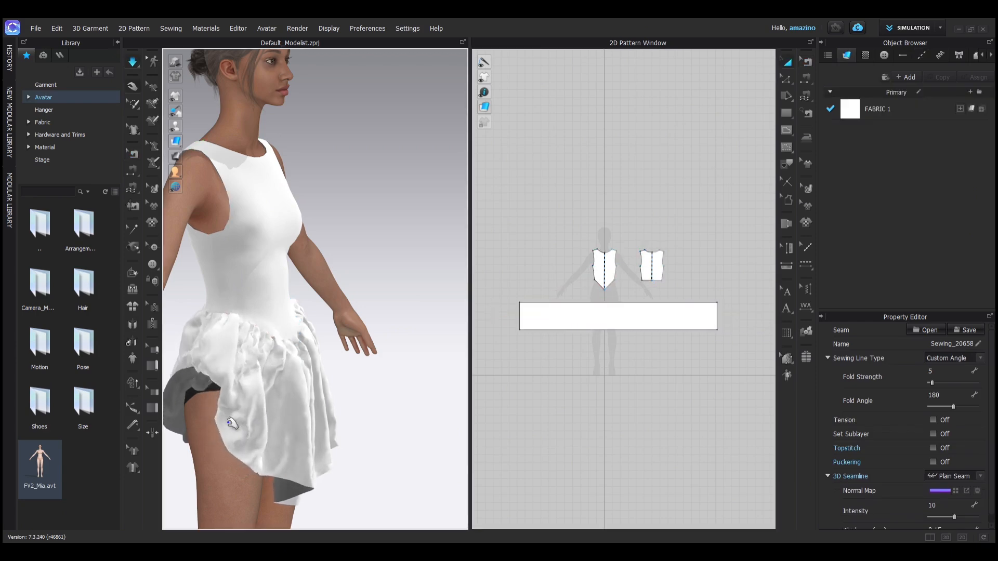
right_drag(260, 427, 309, 430)
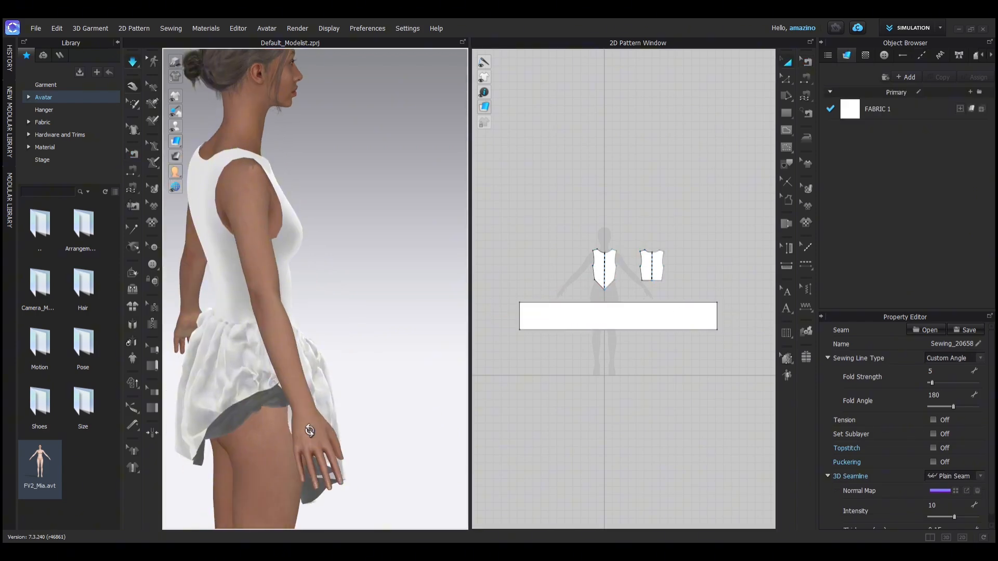
click(255, 444)
right_drag(245, 444, 275, 480)
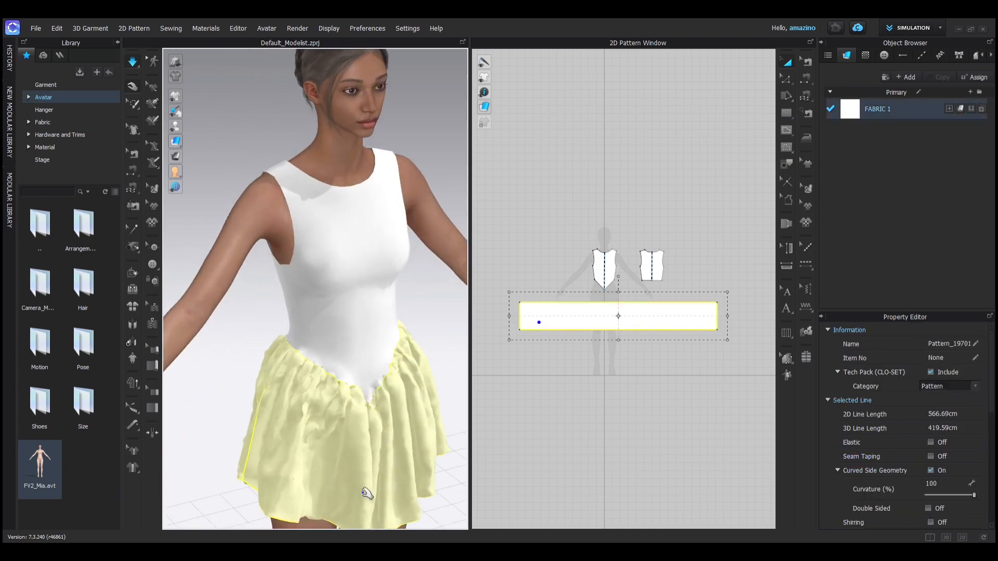
Examine the gathered skirt's waistline, closure seam and side drape from the front and the side
right_drag(368, 494, 276, 416)
scroll(356, 364, up, 5)
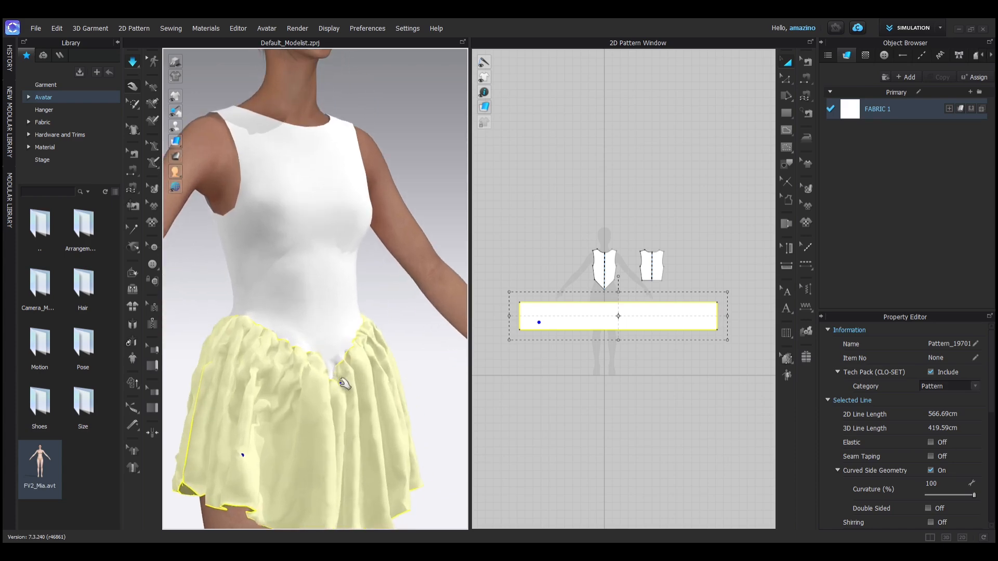
middle_drag(349, 375, 338, 289)
right_drag(338, 289, 330, 410)
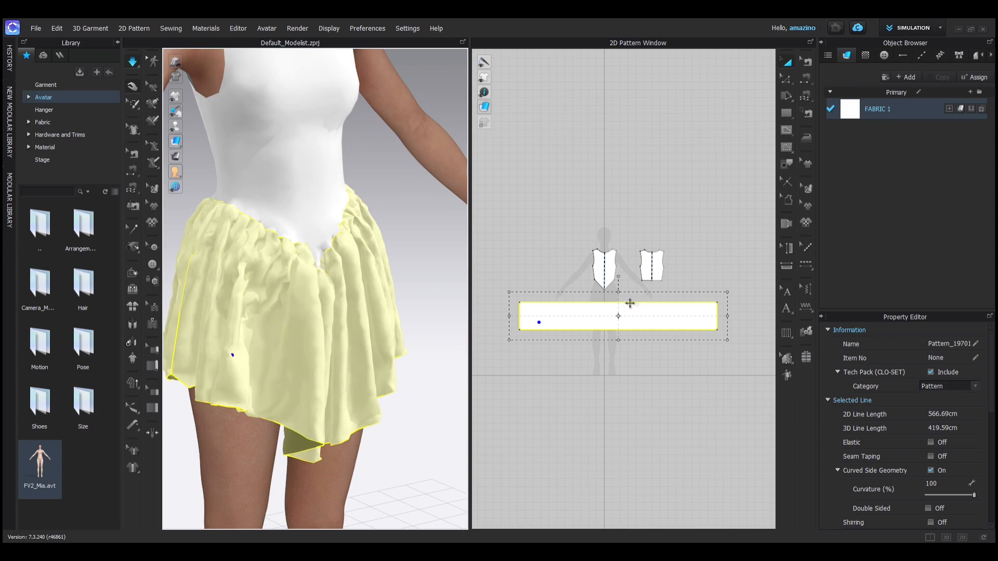
right_drag(203, 325, 399, 318)
scroll(284, 308, down, 3)
click(384, 318)
scroll(384, 319, up, 5)
scroll(322, 295, down, 3)
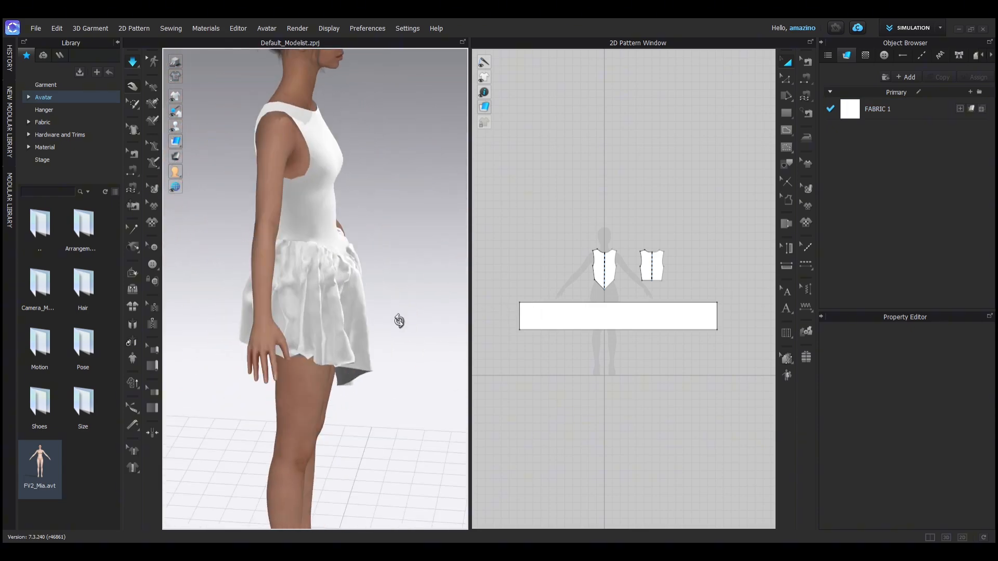
Move the back bodice's lower centre point down about 11.74 cm, level with the front bodice's hem point
scroll(603, 292, up, 3)
scroll(603, 293, up, 2)
middle_drag(665, 291, 565, 286)
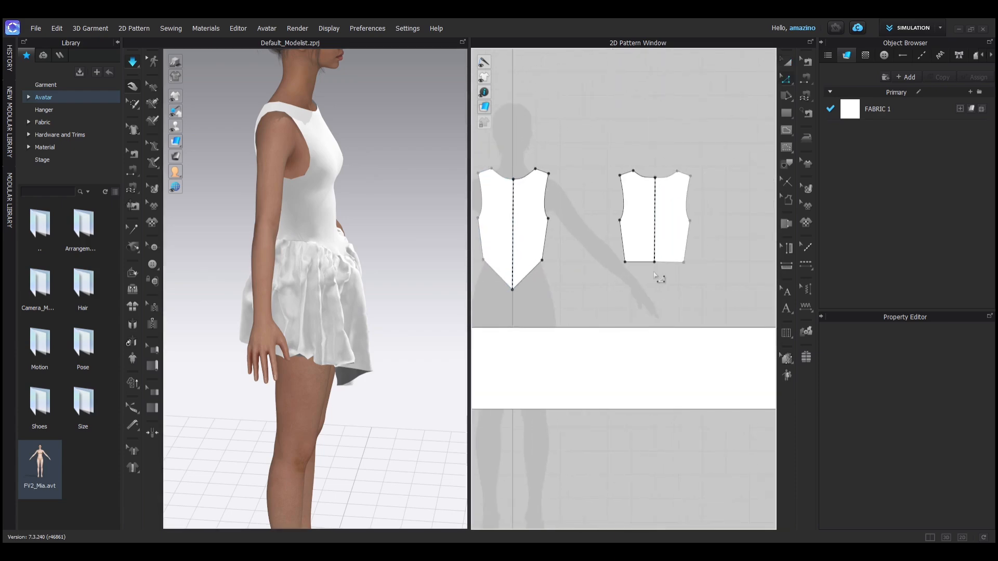
drag(653, 262, 654, 285)
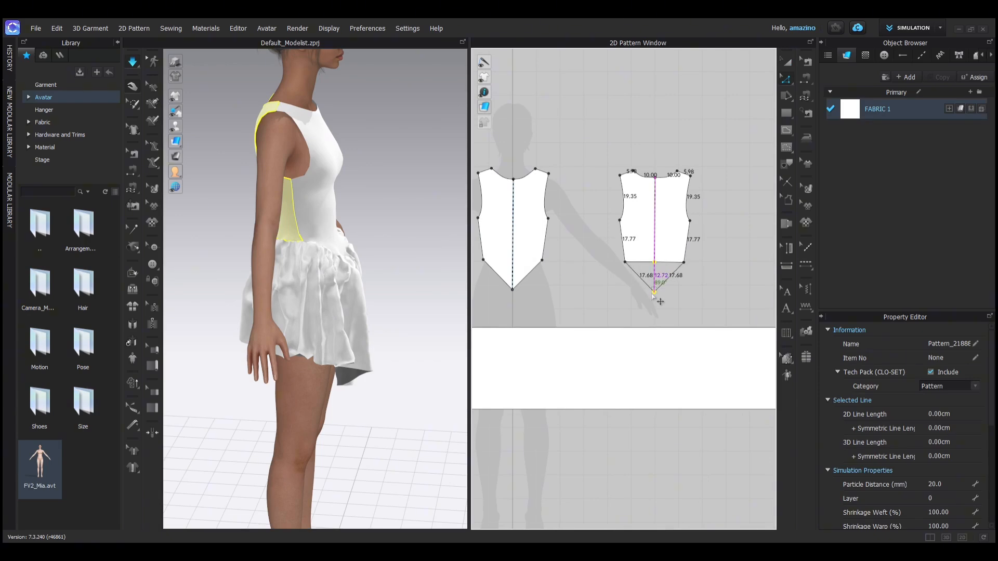
drag(654, 292, 654, 289)
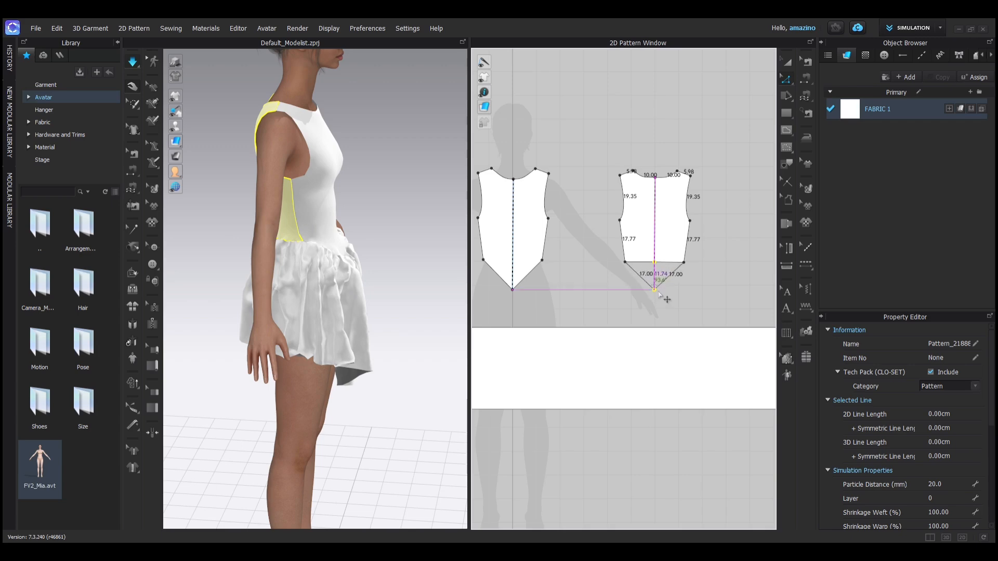
drag(654, 289, 654, 289)
Simulate the garment with the pointed back bodice and check how the skirt drapes from behind and in front
right_drag(168, 279, 325, 311)
key(space)
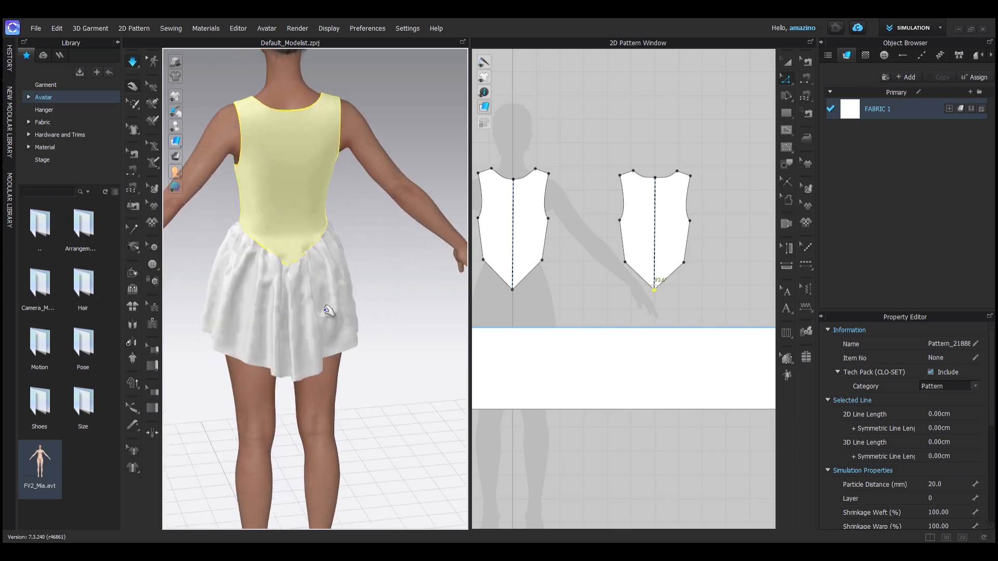
right_drag(262, 304, 239, 289)
click(234, 292)
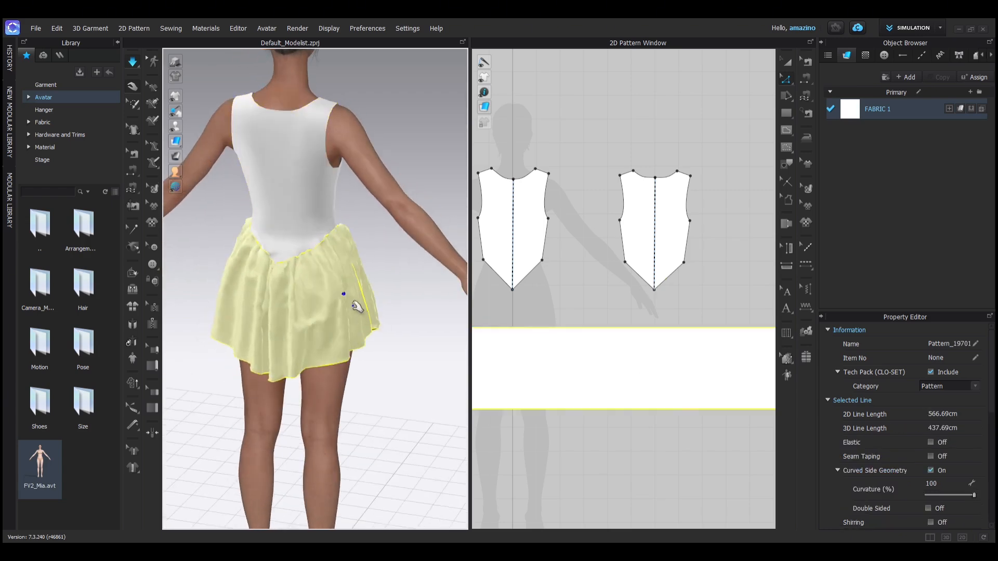
right_drag(357, 307, 318, 285)
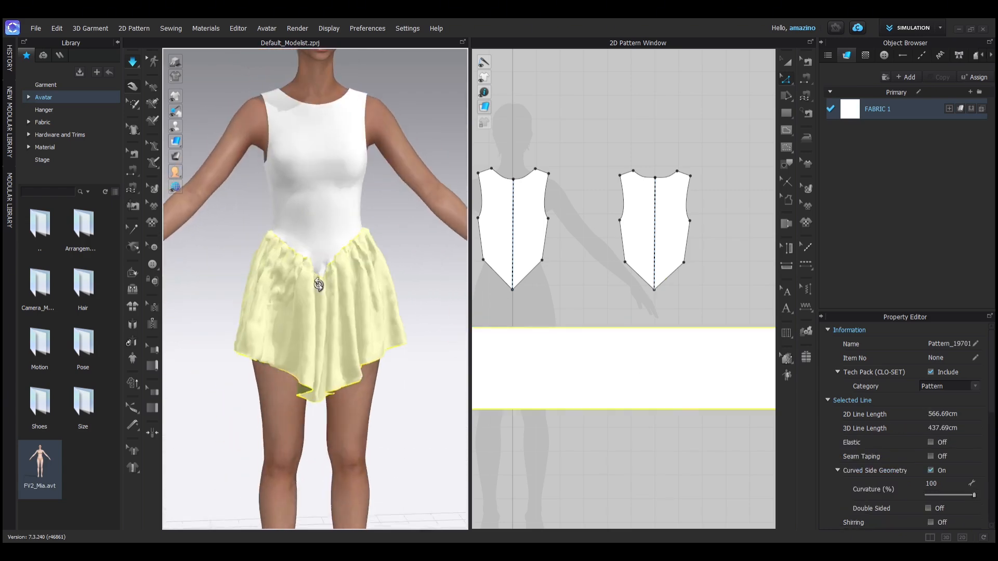
scroll(342, 260, down, 5)
middle_drag(347, 262, 285, 273)
click(357, 328)
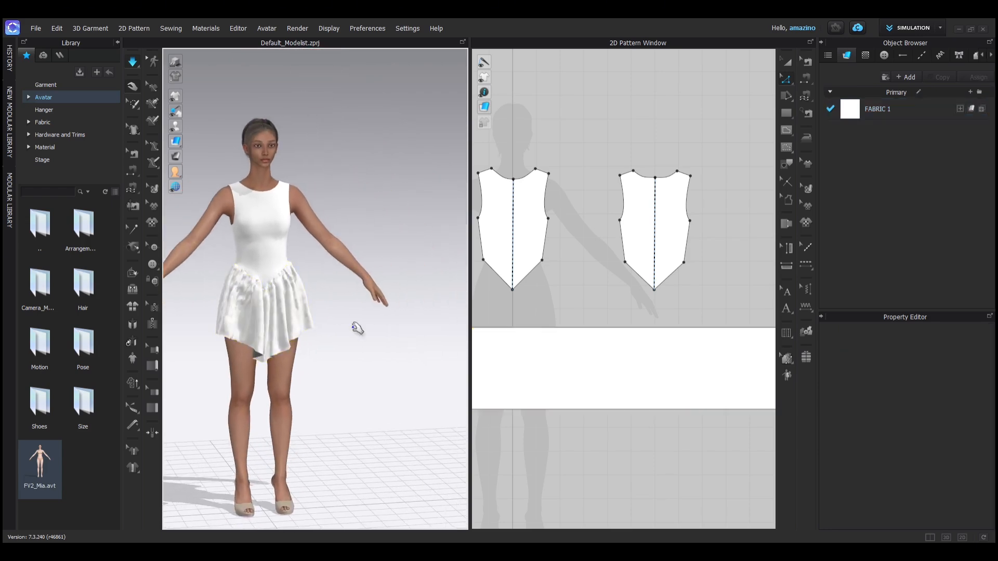
Examine the whole dress from the back and front and review its flat pattern pieces
right_drag(312, 308, 393, 326)
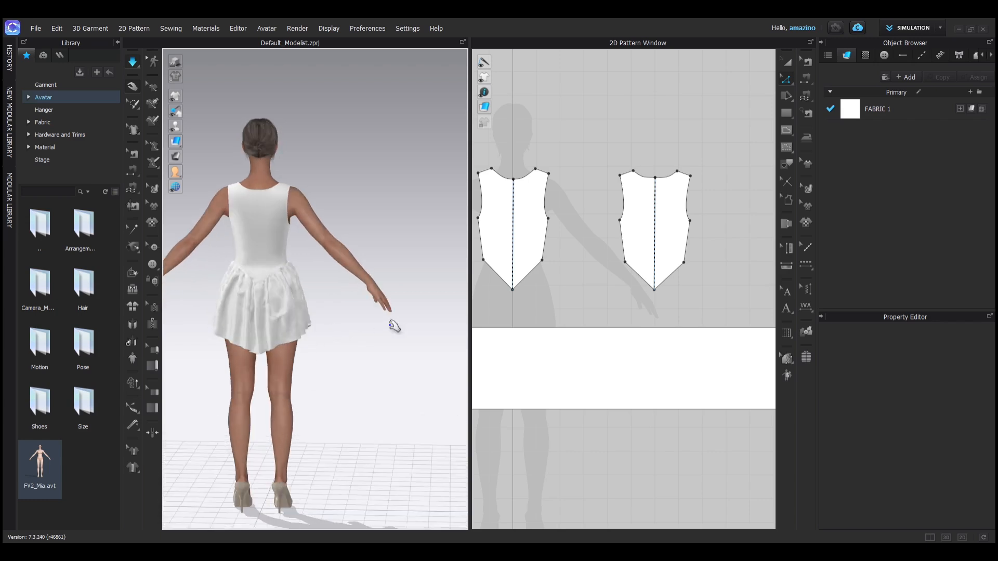
right_drag(290, 250, 295, 281)
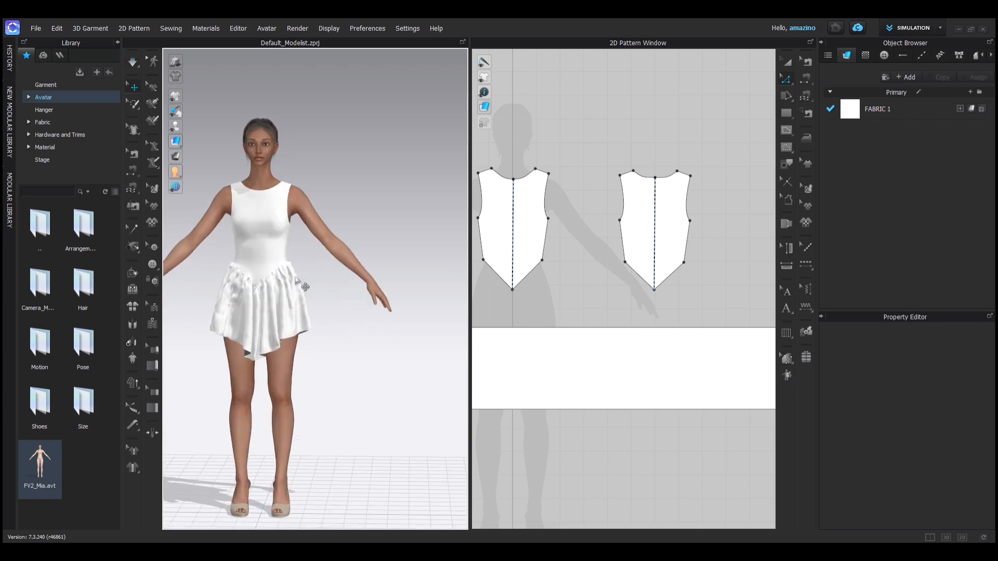
scroll(265, 283, up, 2)
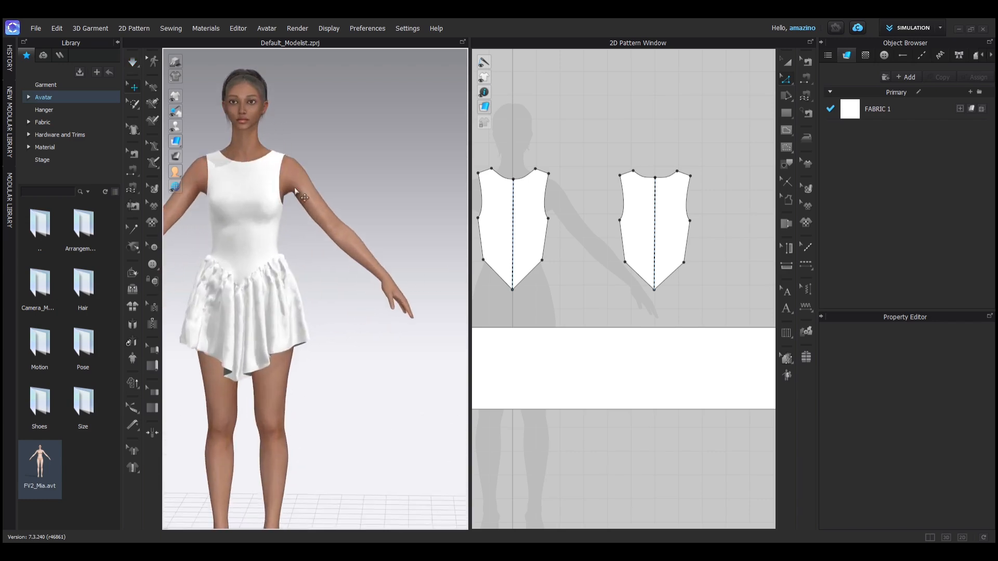
scroll(585, 263, down, 5)
middle_drag(269, 202, 307, 213)
scroll(578, 259, up, 2)
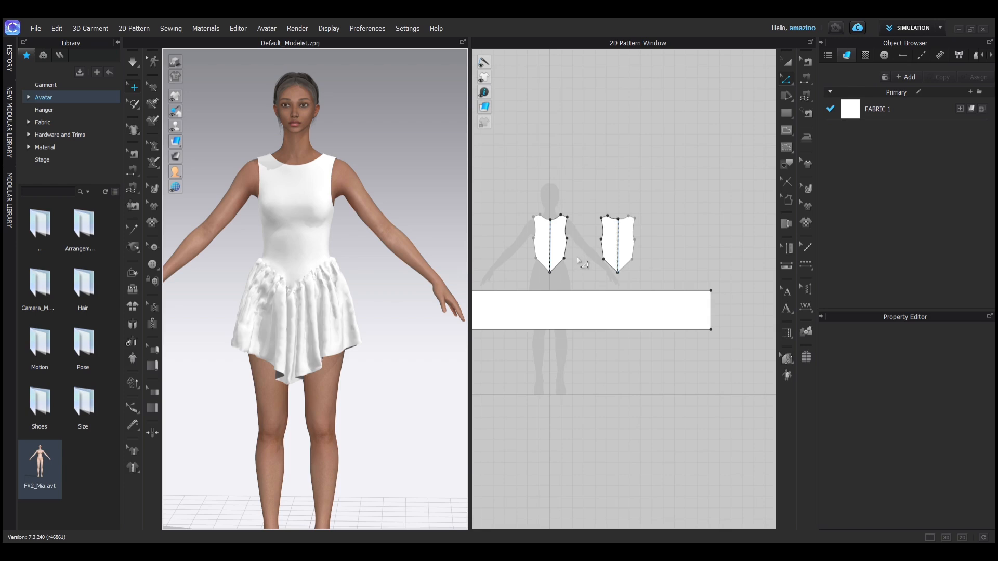
scroll(607, 258, down, 2)
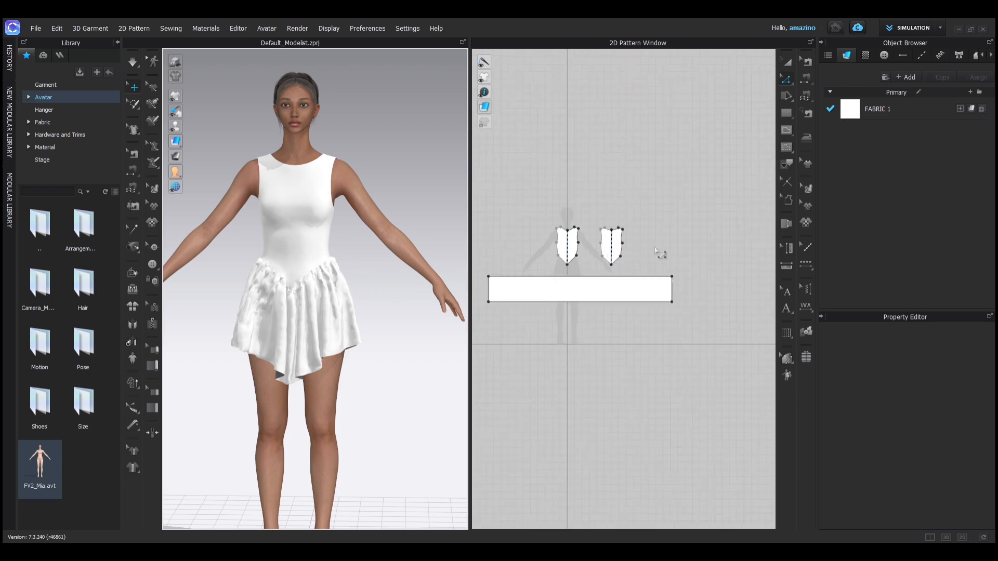
scroll(570, 238, up, 5)
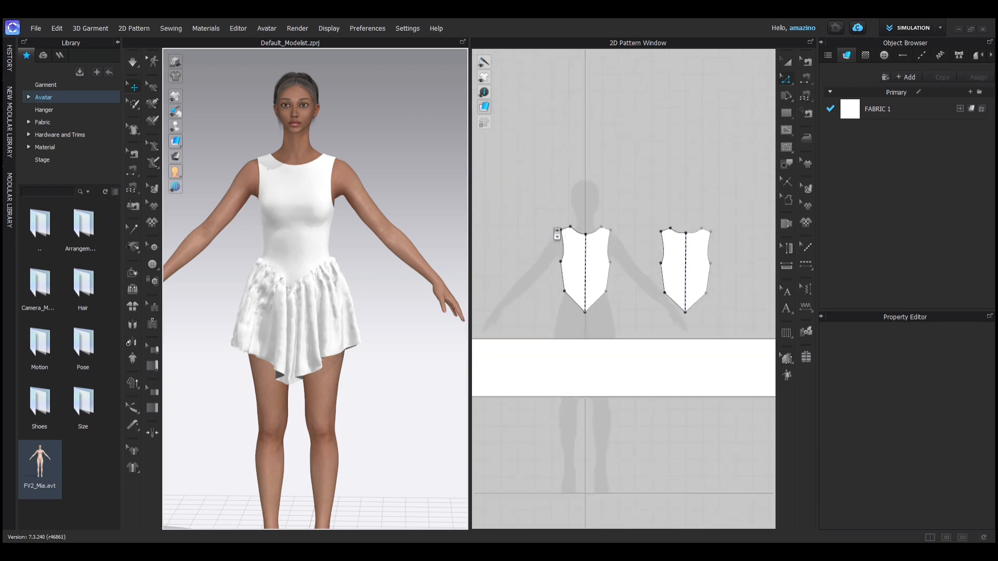
scroll(606, 256, down, 3)
scroll(589, 252, down, 2)
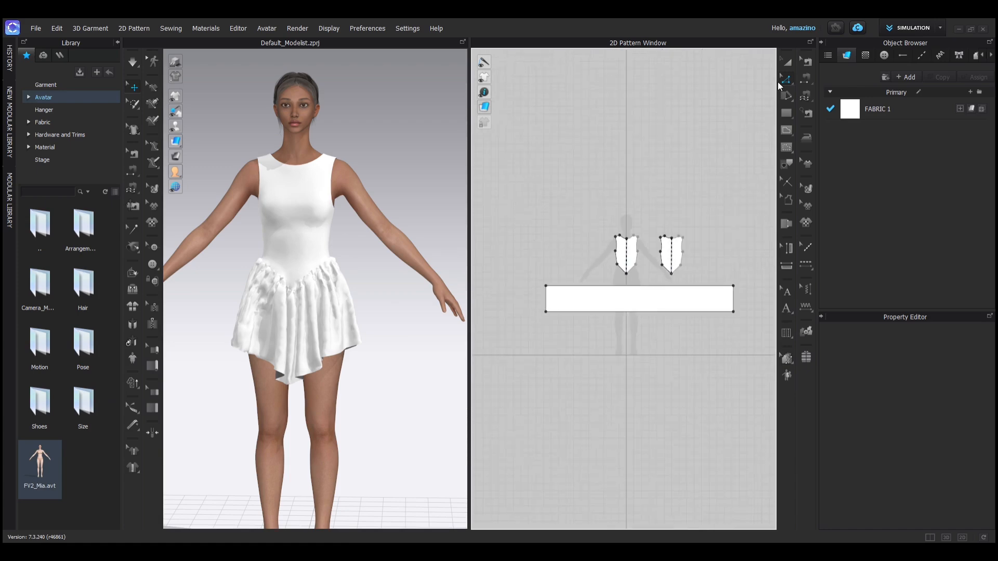
click(791, 115)
scroll(554, 203, up, 4)
scroll(514, 256, up, 1)
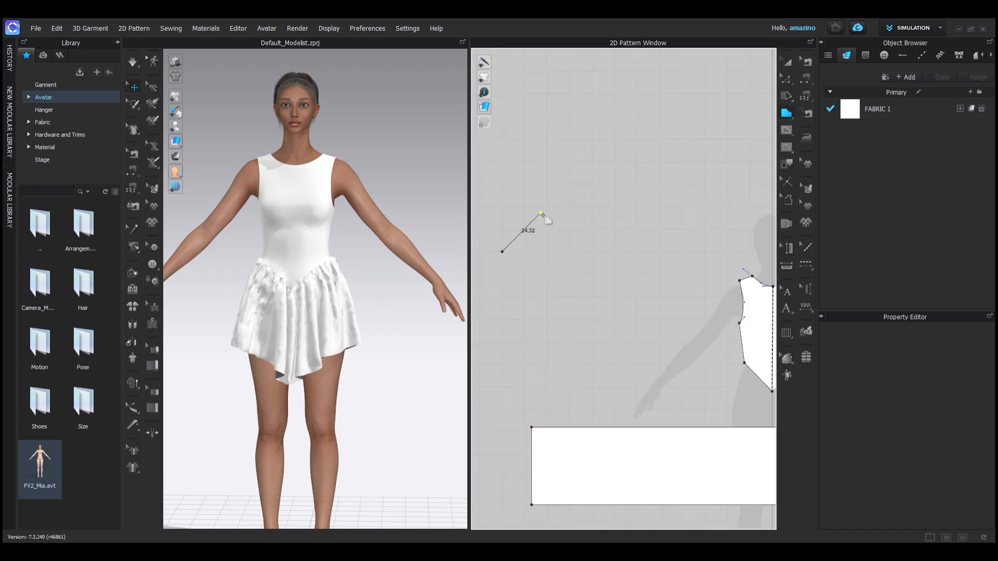
click(547, 209)
click(581, 251)
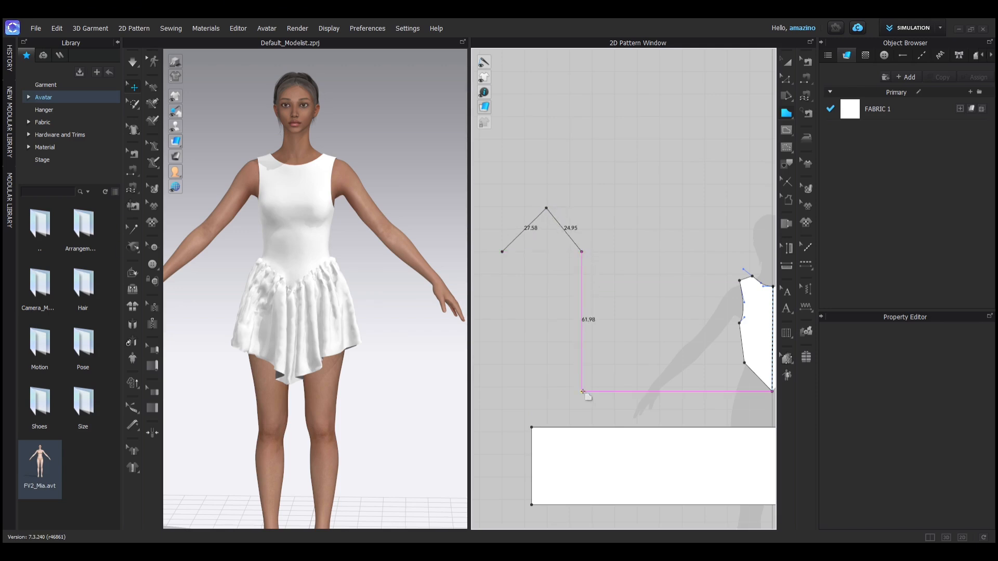
key(Escape)
Draw a closed polygon half panel beside the bodice with a 67.17 cm vertical edge, a 15.47 cm base and a sloping top about 21.71 cm long
click(498, 245)
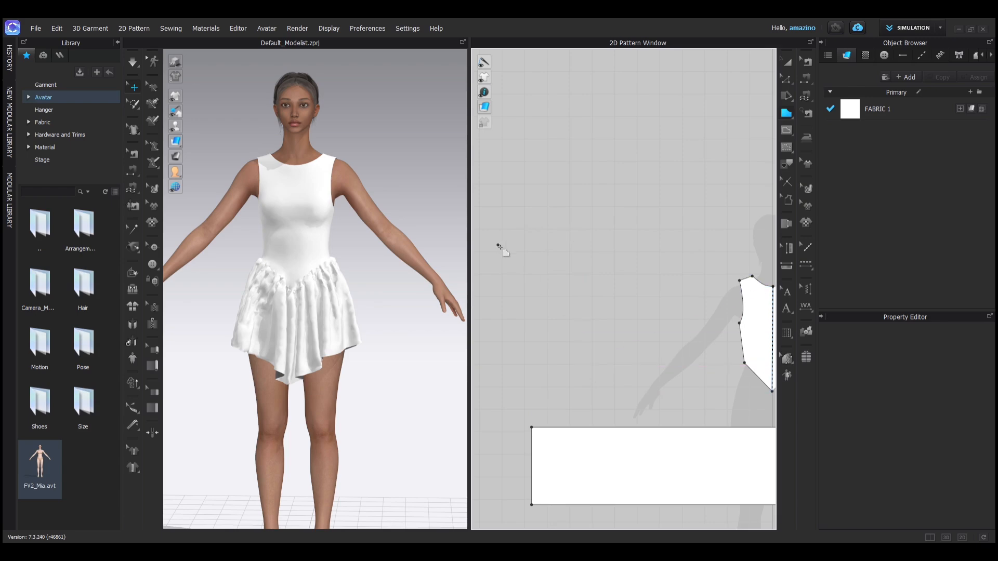
click(537, 193)
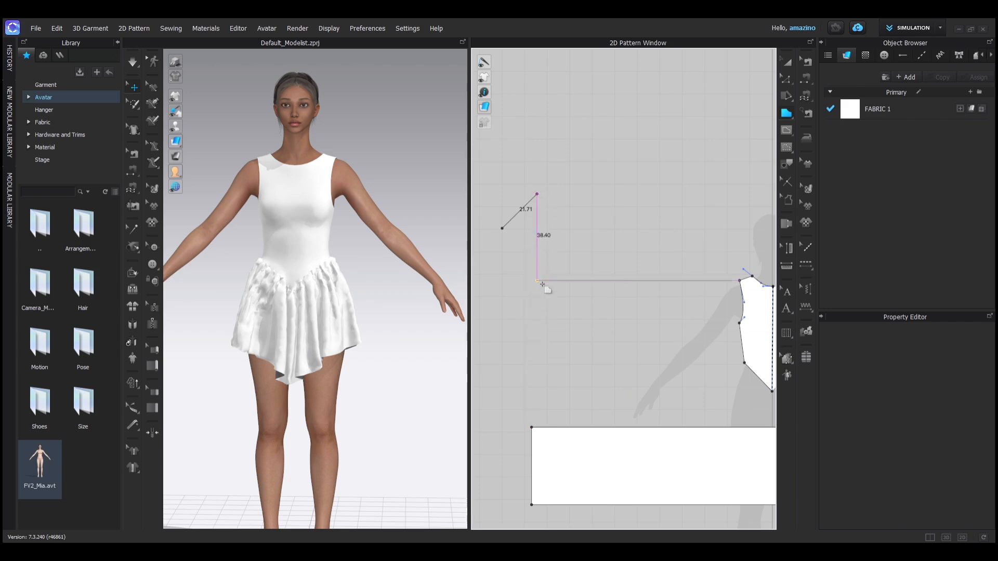
click(536, 344)
click(502, 346)
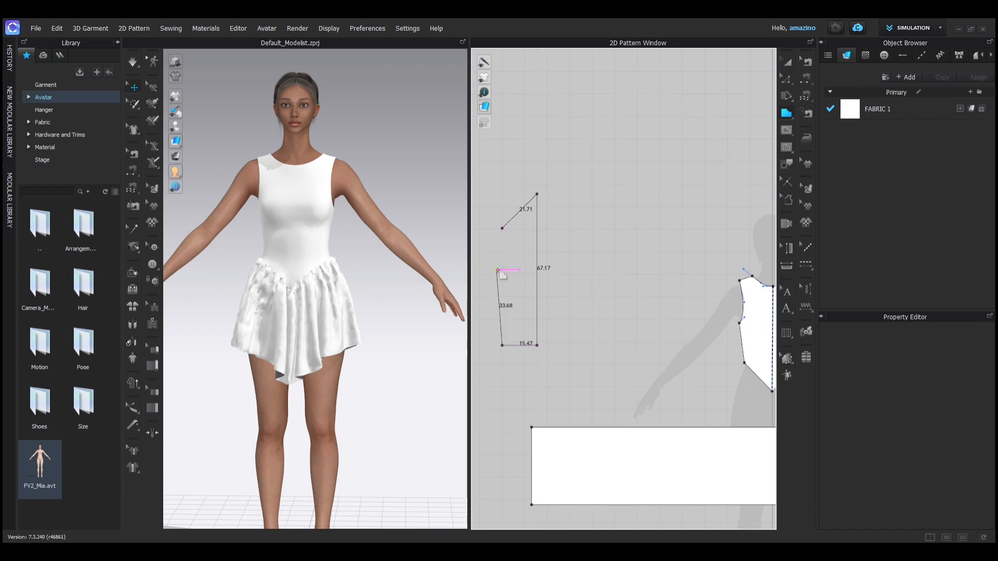
click(502, 229)
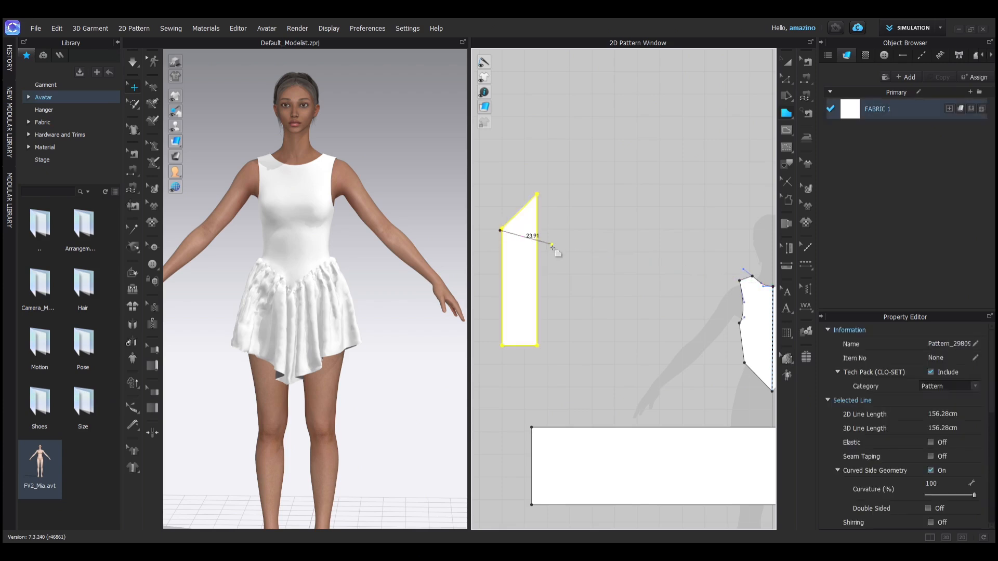
Unfold the half panel symmetrically about its 67.17 cm vertical edge to make a full panel with a peaked top
scroll(538, 243, up, 3)
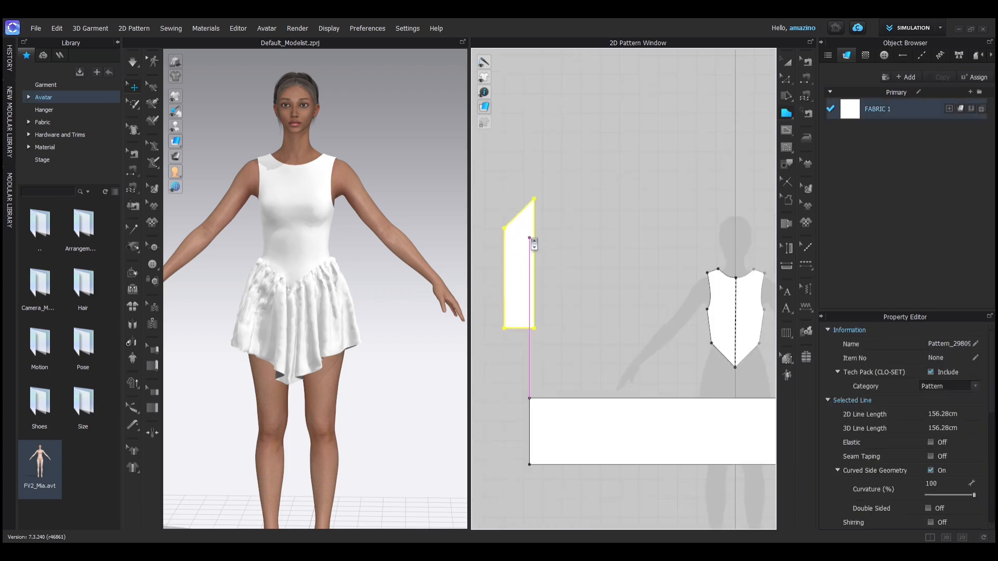
click(537, 243)
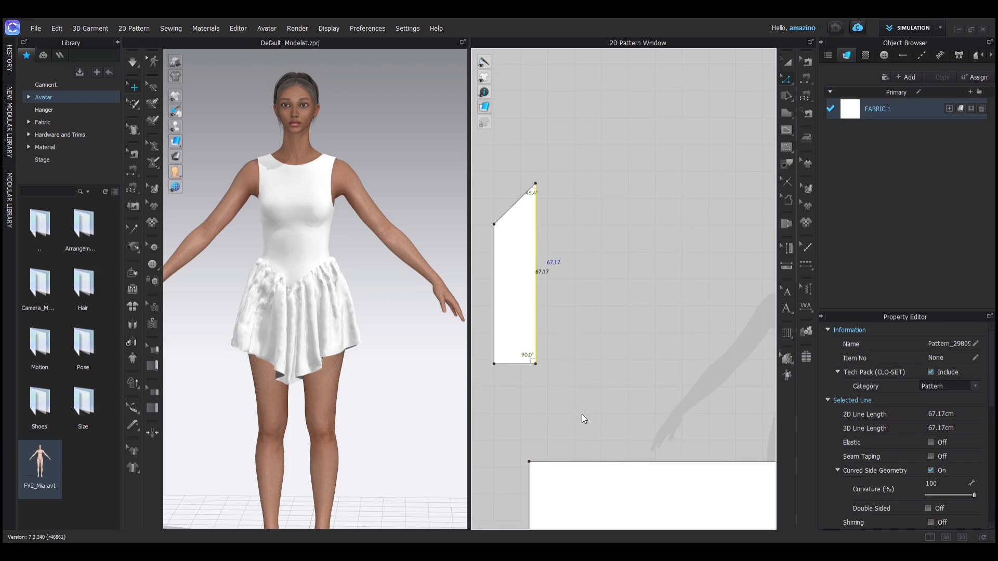
key(ctrl+u)
scroll(512, 189, up, 3)
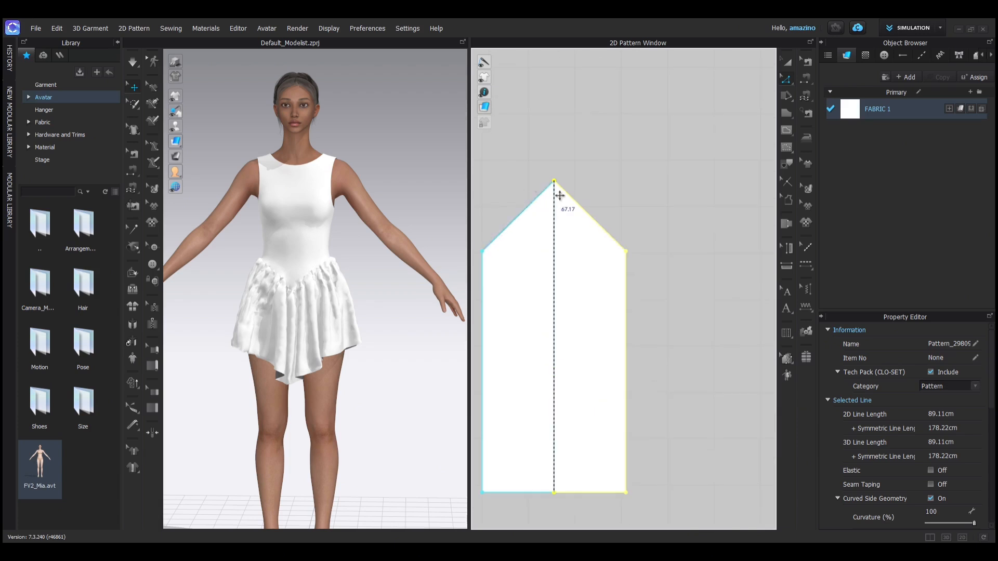
scroll(526, 224, up, 1)
scroll(526, 225, down, 2)
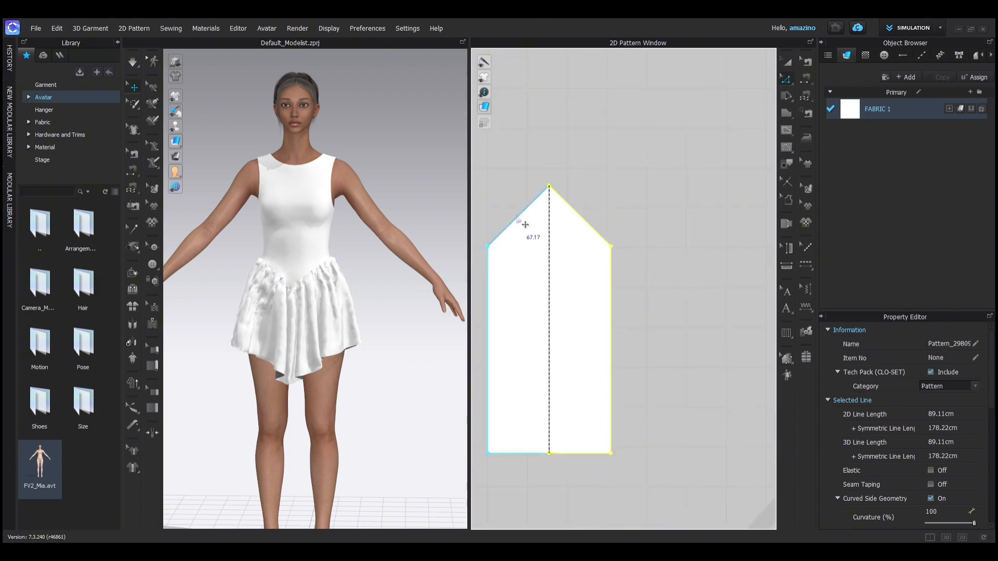
Add mirrored points midway along the panel's sloping top edges and round the peak into a curve about 18.59 cm long
key(x)
click(514, 220)
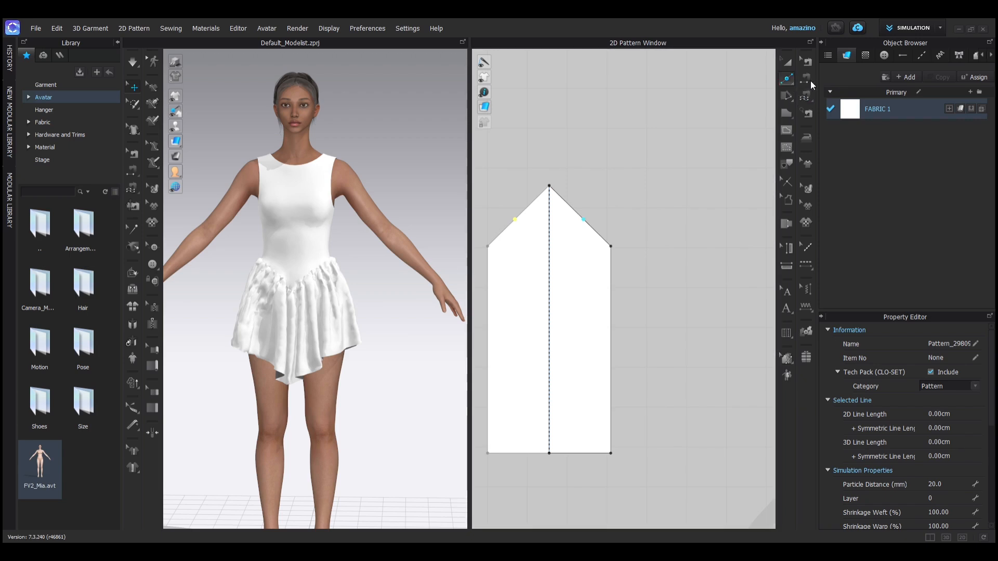
key(z)
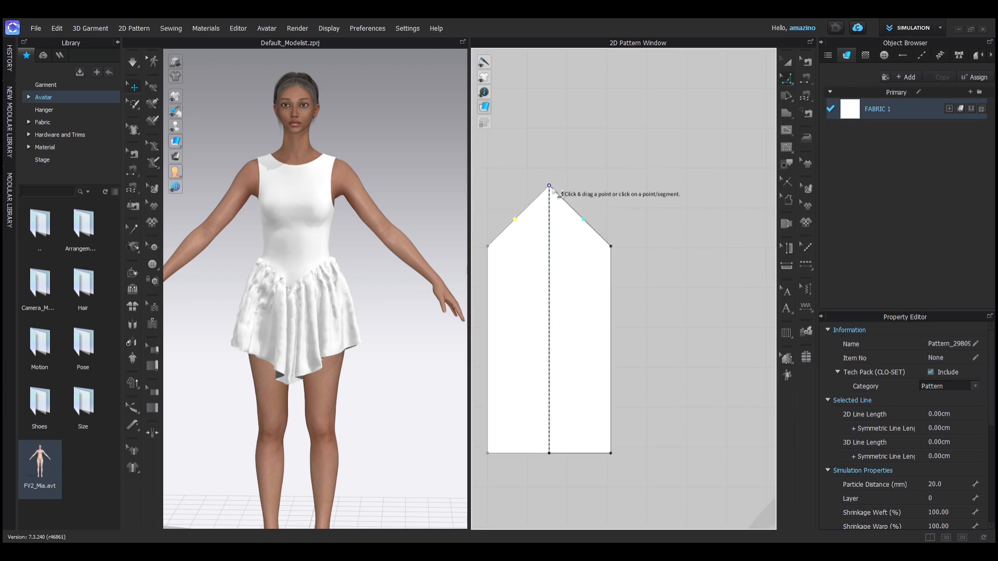
click(602, 193)
drag(596, 188, 661, 238)
Delete the two surplus points just outside the ends of the panel's rounded top curve
scroll(519, 218, up, 5)
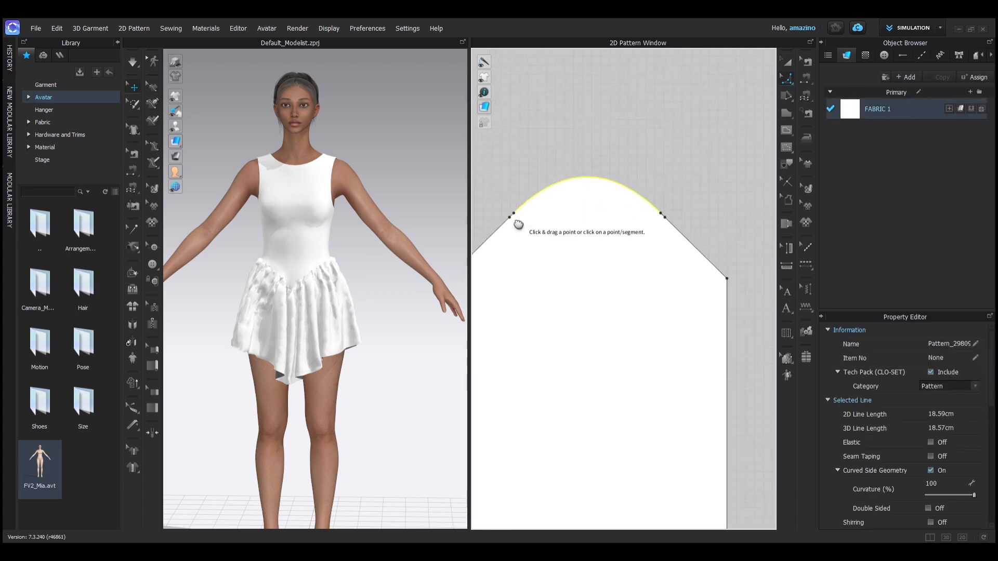
middle_drag(518, 224, 520, 187)
click(512, 181)
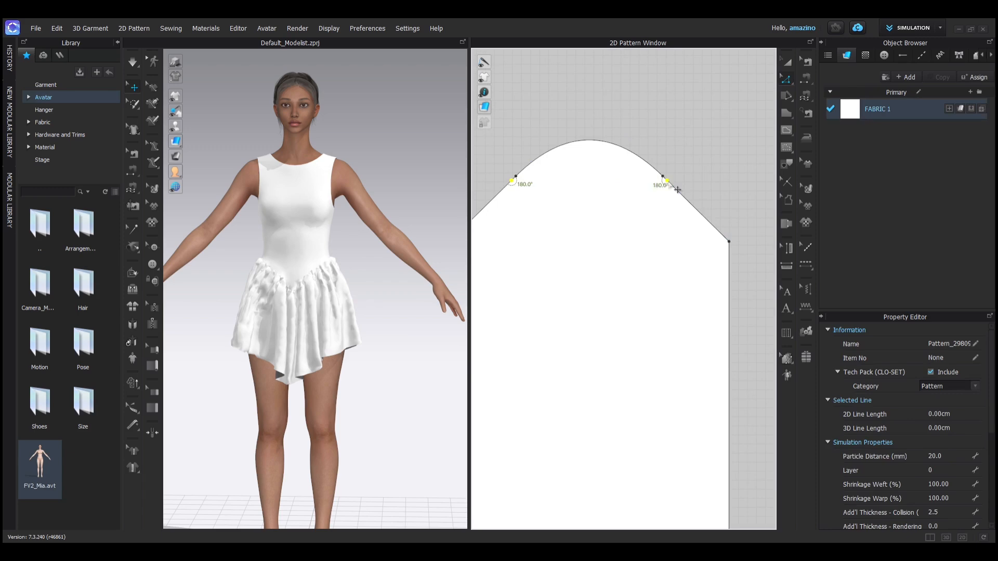
key(Delete)
scroll(559, 207, down, 3)
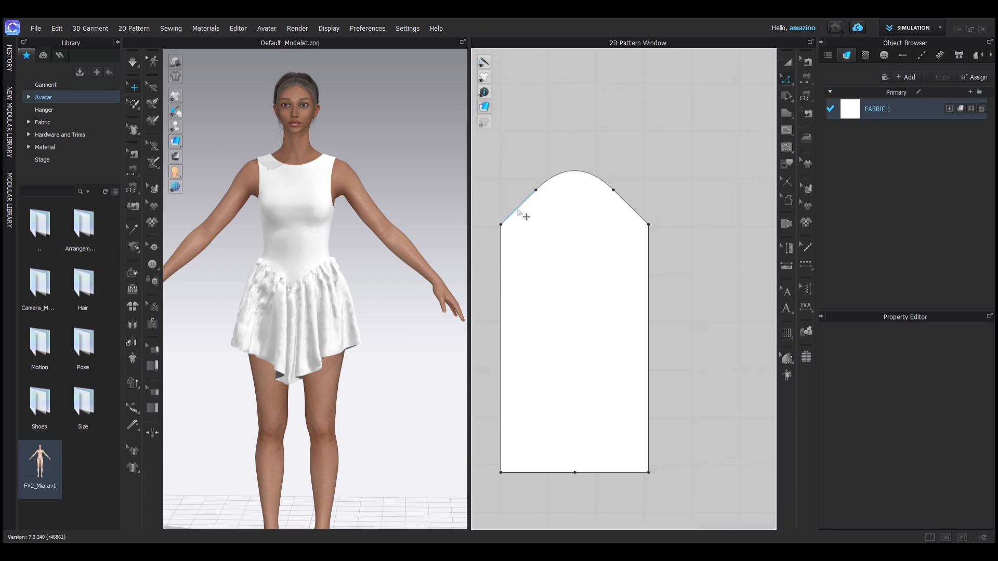
Try to curve the panel's two sloping edges below the rounded top inward, to about 10.71 cm and 10.64 cm long
key(c)
drag(518, 209, 522, 214)
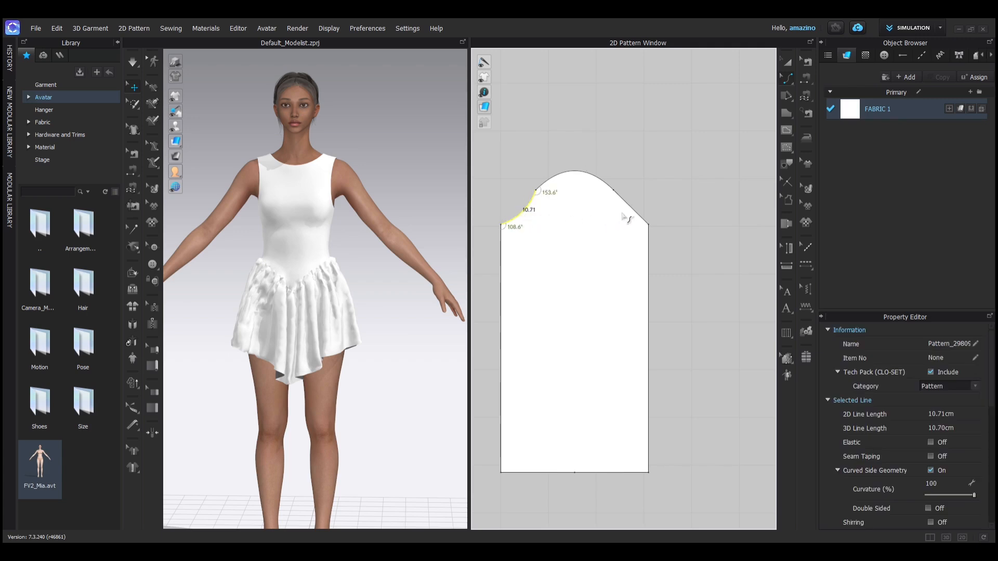
drag(632, 213, 635, 211)
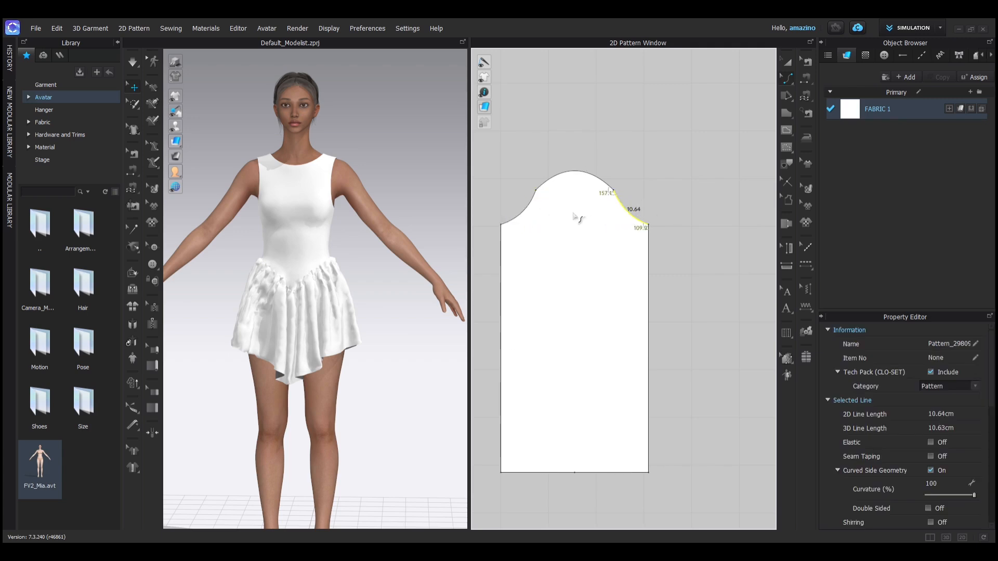
key(ctrl+z)
key(ctrl+z)
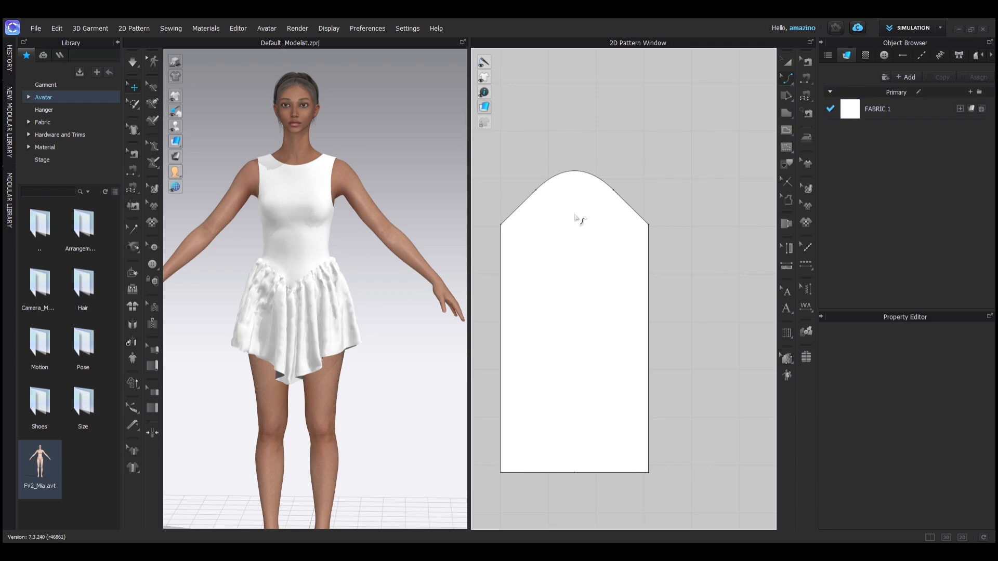
Undo the rounding of the panel's top back to the peaked shape with its symmetric centre fold
key(ctrl+z)
key(ctrl+z)
key(ctrl+z)
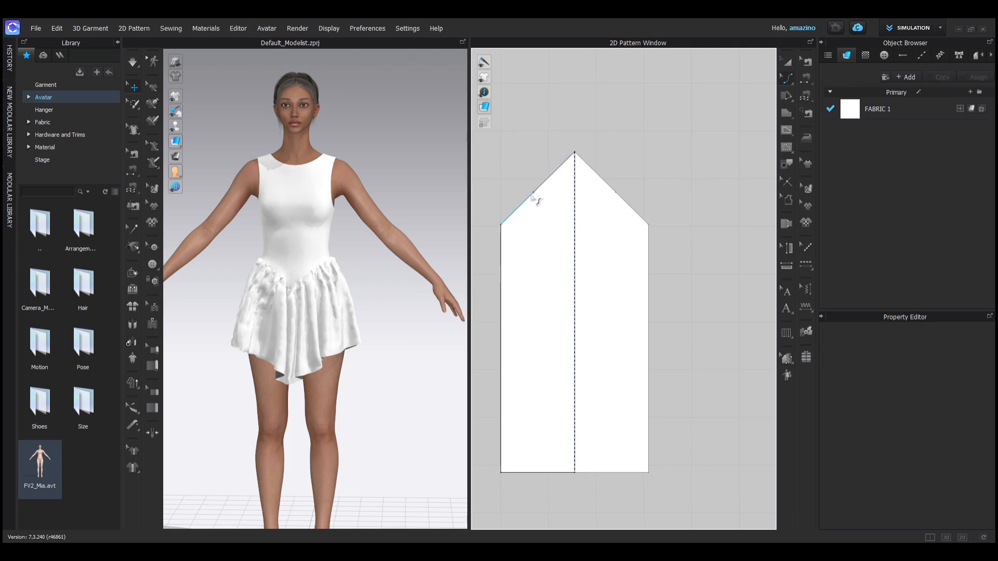
Delete the mirrored points midway along the panel's sloping top edges, undoing any curve on their lower segments
drag(538, 204, 552, 216)
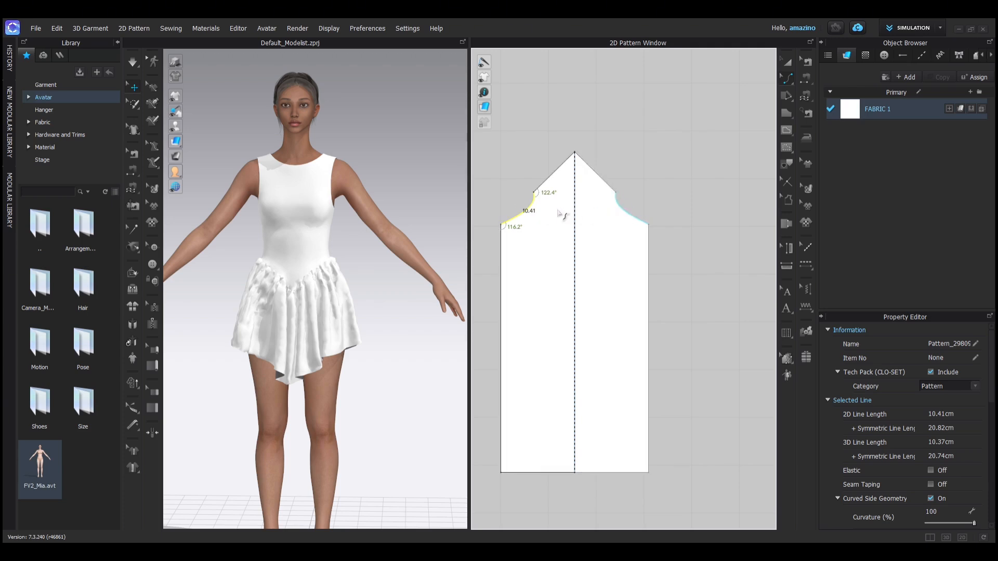
key(ctrl+z)
click(543, 201)
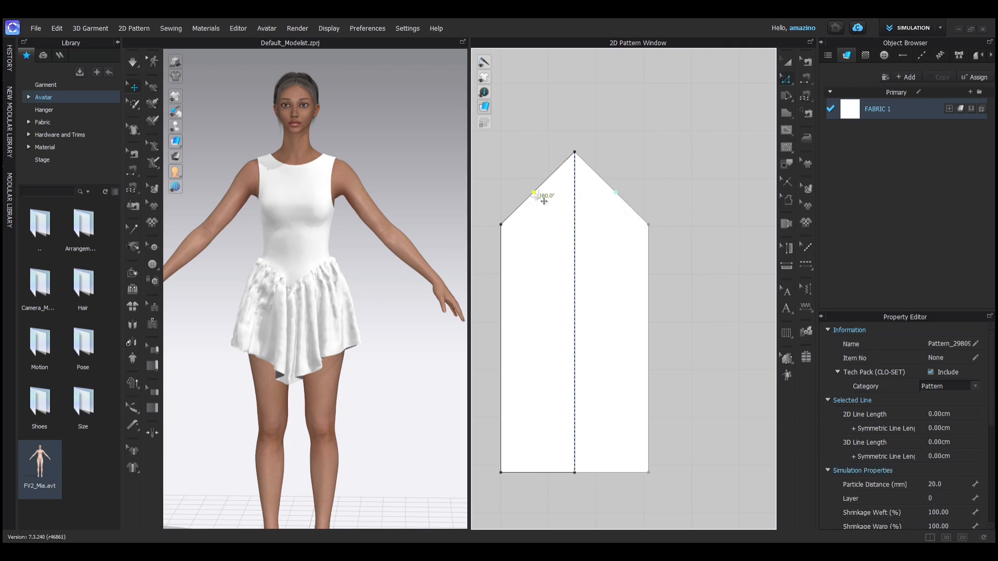
key(Delete)
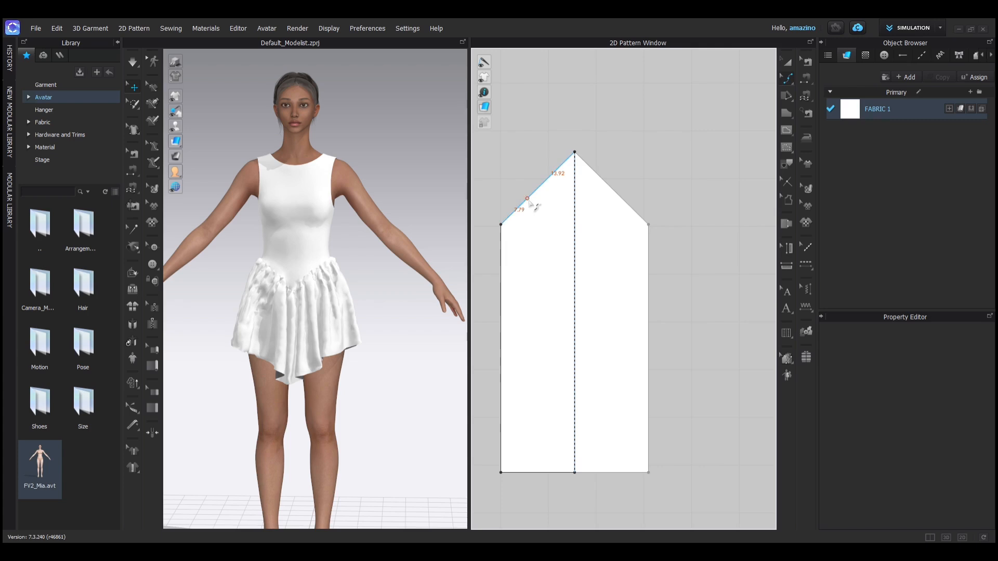
Bend the panel's mirrored sloping top edges inward with a curve point on each, making each edge about 22.39 cm long
drag(528, 200, 535, 207)
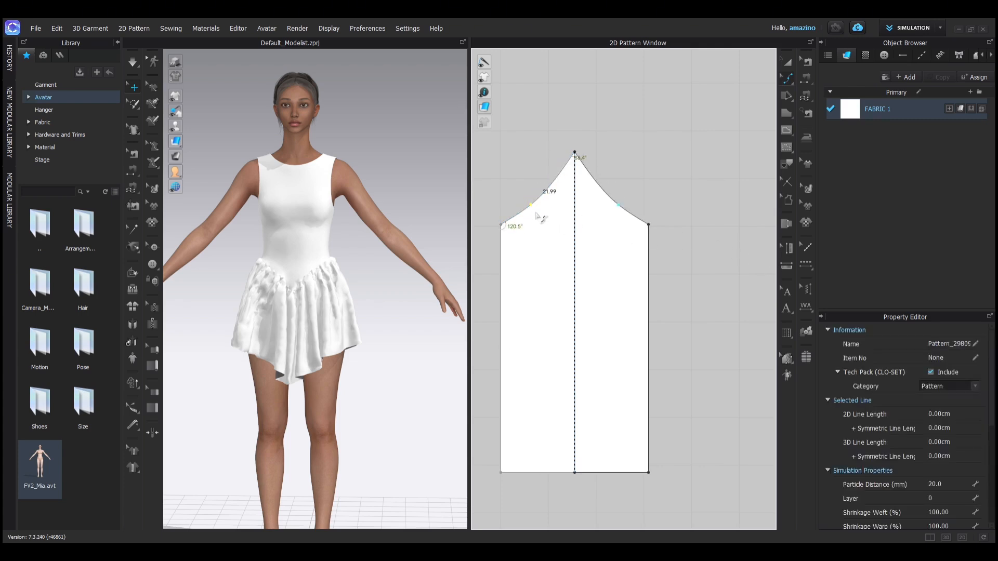
key(ctrl+z)
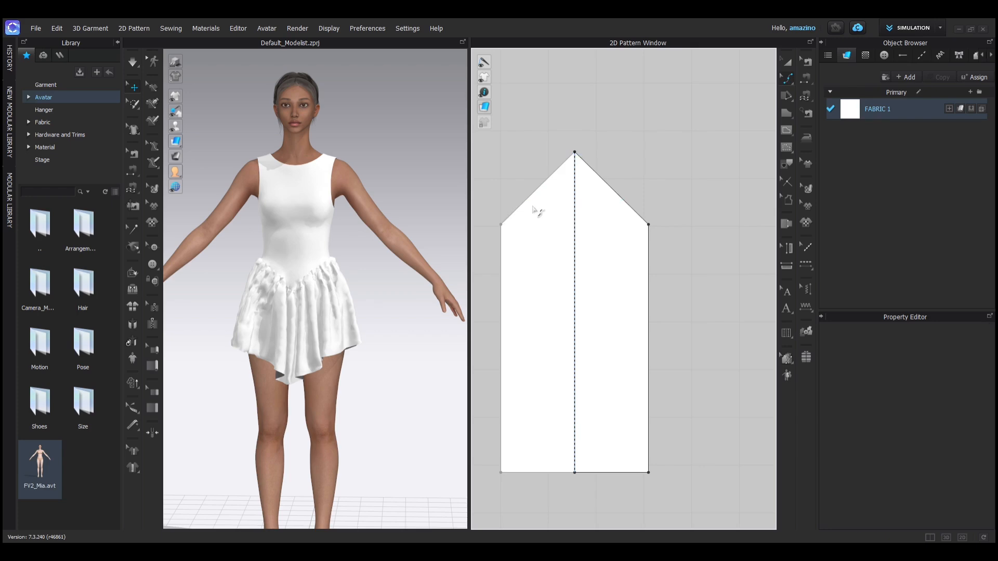
drag(525, 201, 543, 227)
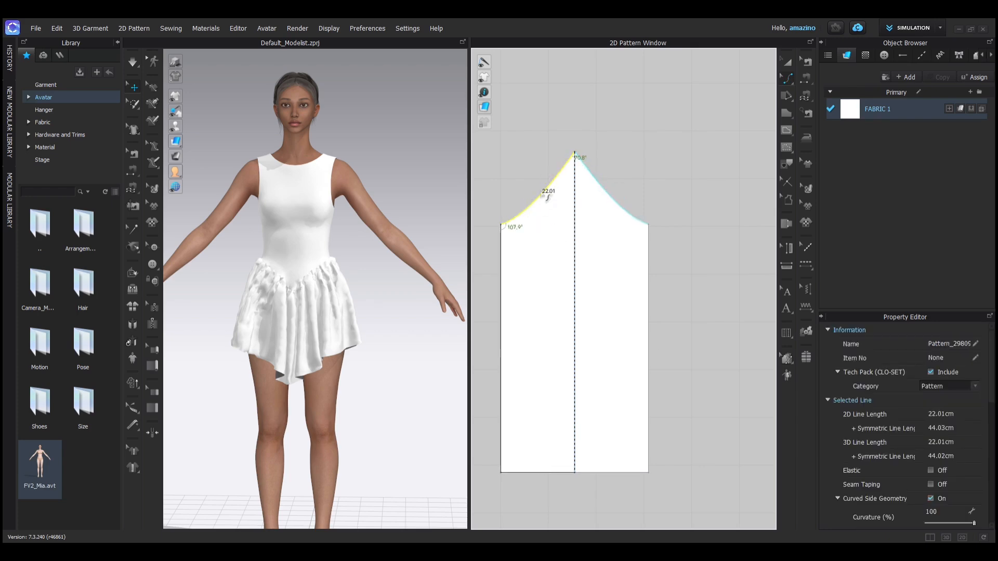
key(ctrl+z)
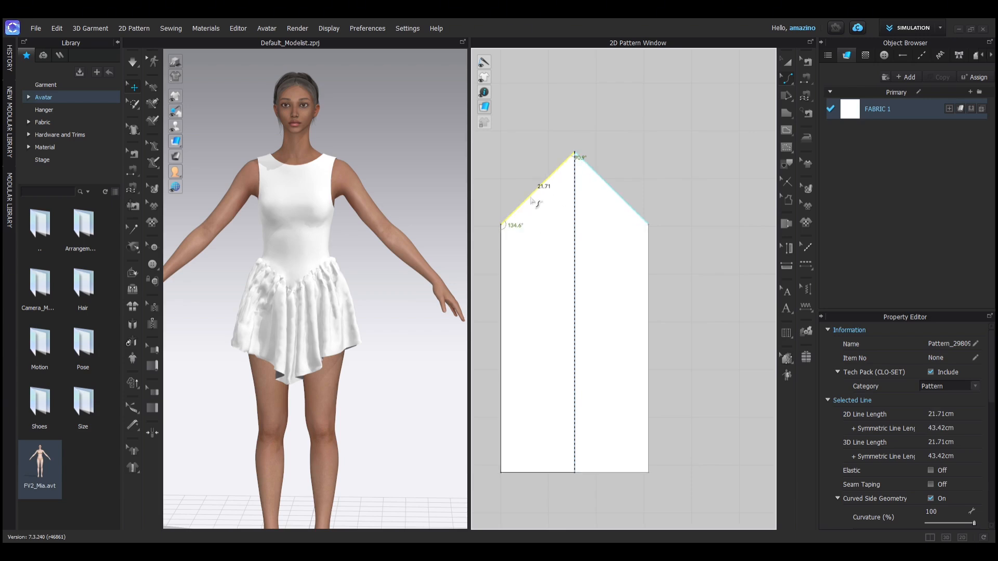
drag(530, 196, 534, 207)
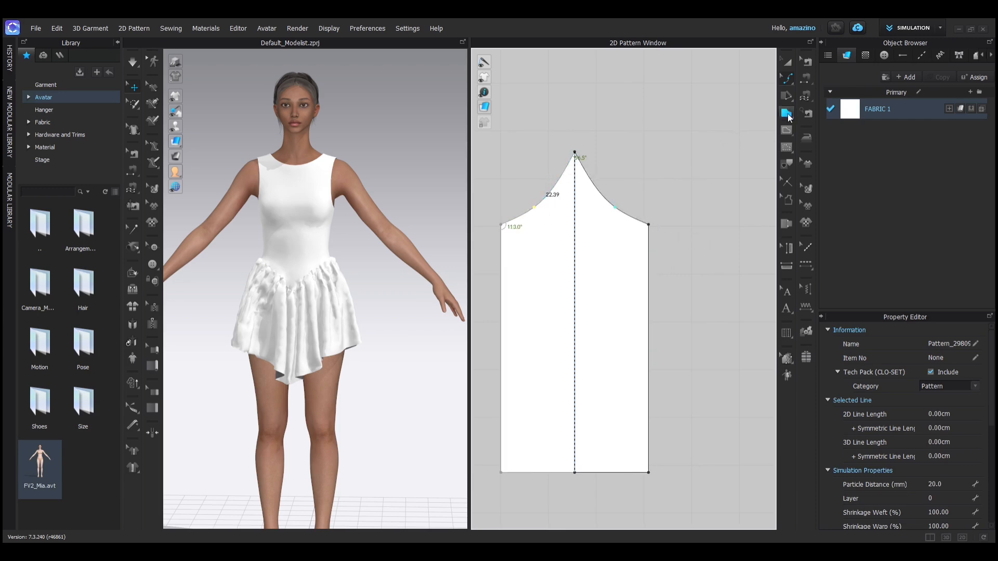
Round the panel's peak into a symmetrical curve about 21.34 cm long between the inward-curved shoulders
click(792, 82)
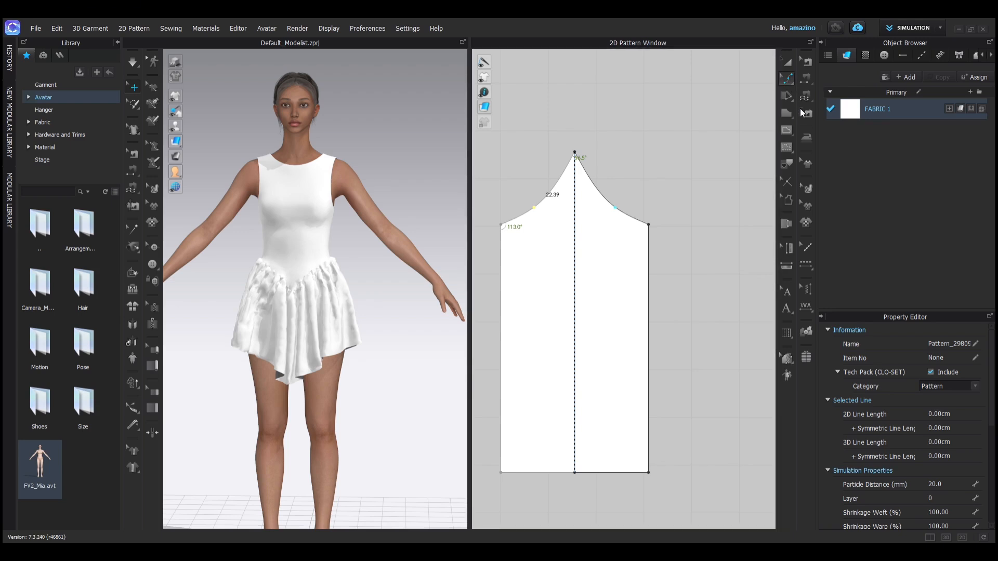
click(831, 138)
drag(574, 153, 583, 225)
scroll(559, 197, down, 5)
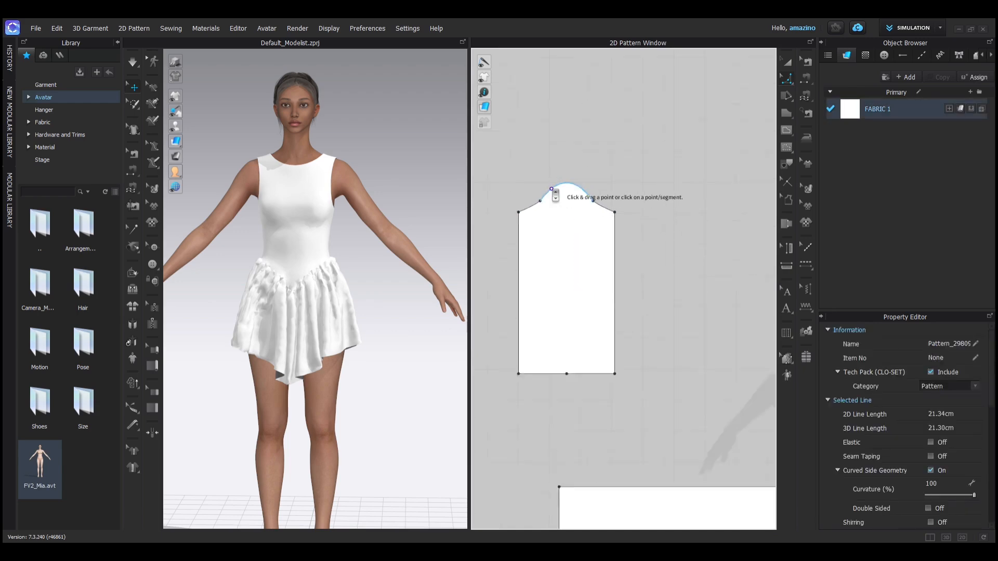
Examine the round-topped panel's shape and its proportions against the bodice and skirt patterns
scroll(559, 202, up, 2)
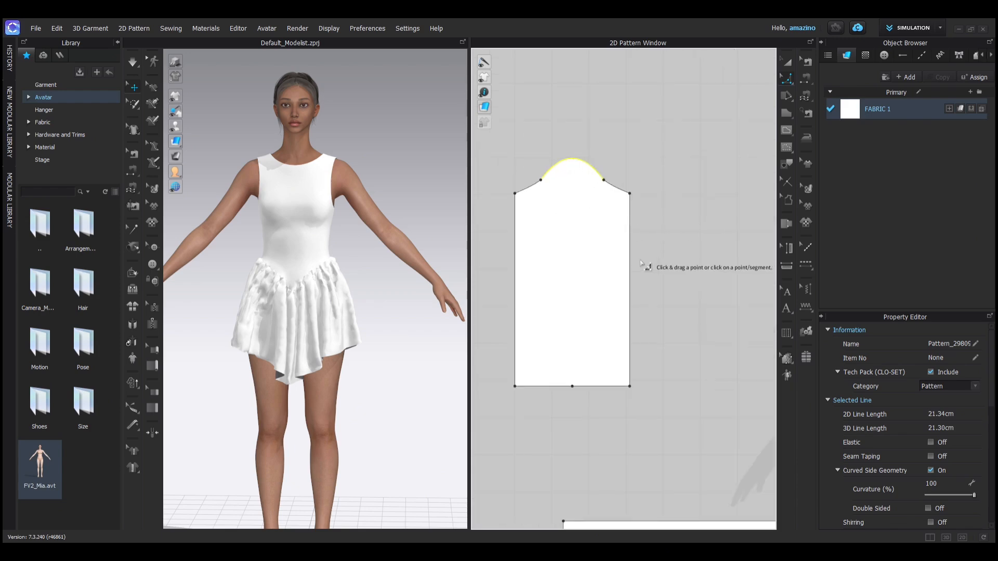
scroll(603, 224, down, 2)
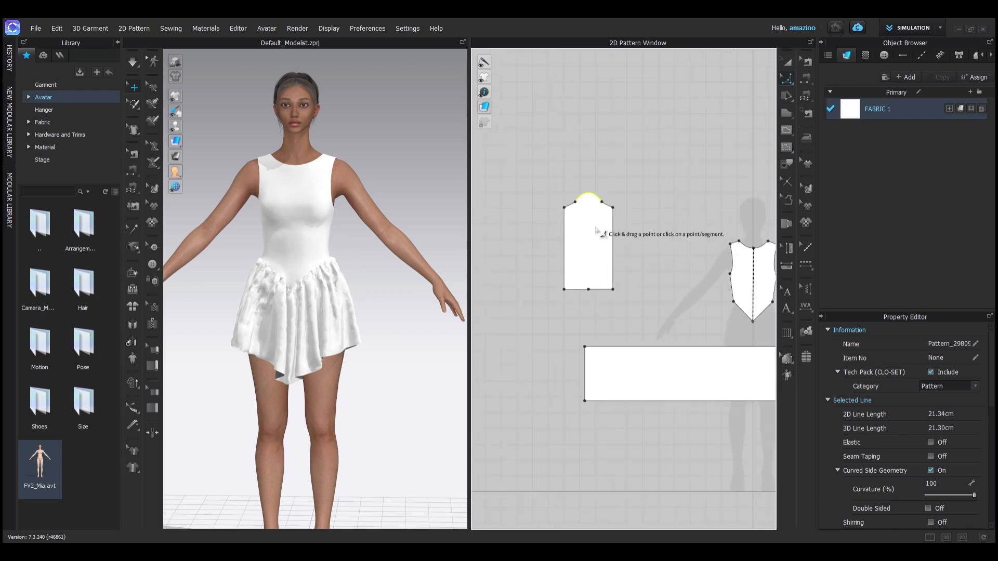
scroll(590, 236, up, 2)
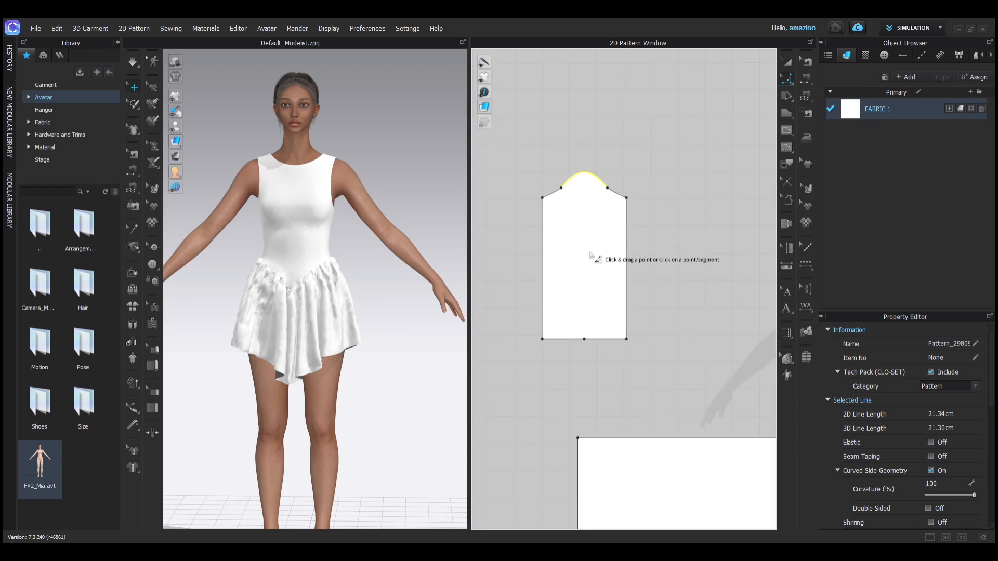
scroll(591, 237, down, 2)
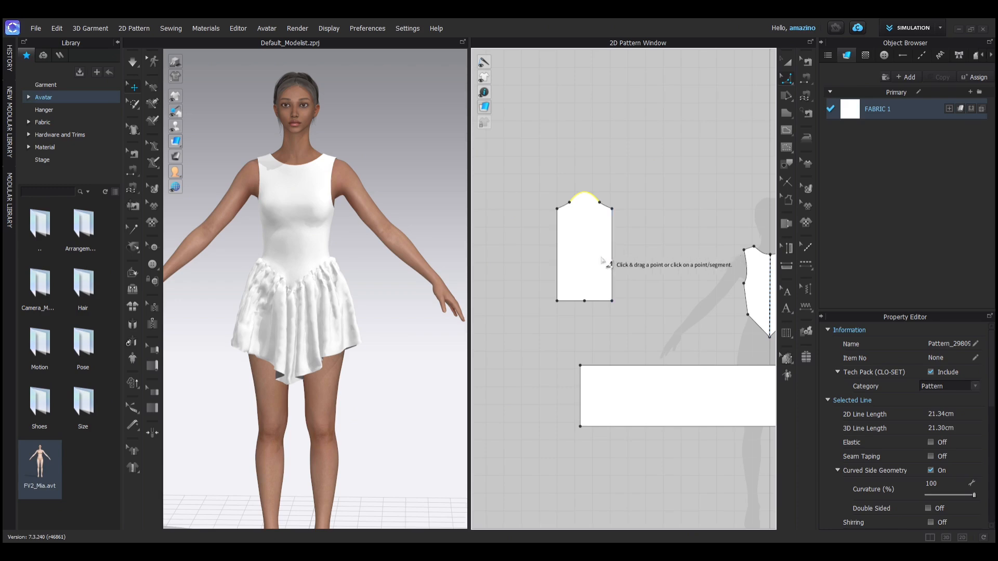
scroll(624, 247, down, 1)
scroll(657, 258, up, 3)
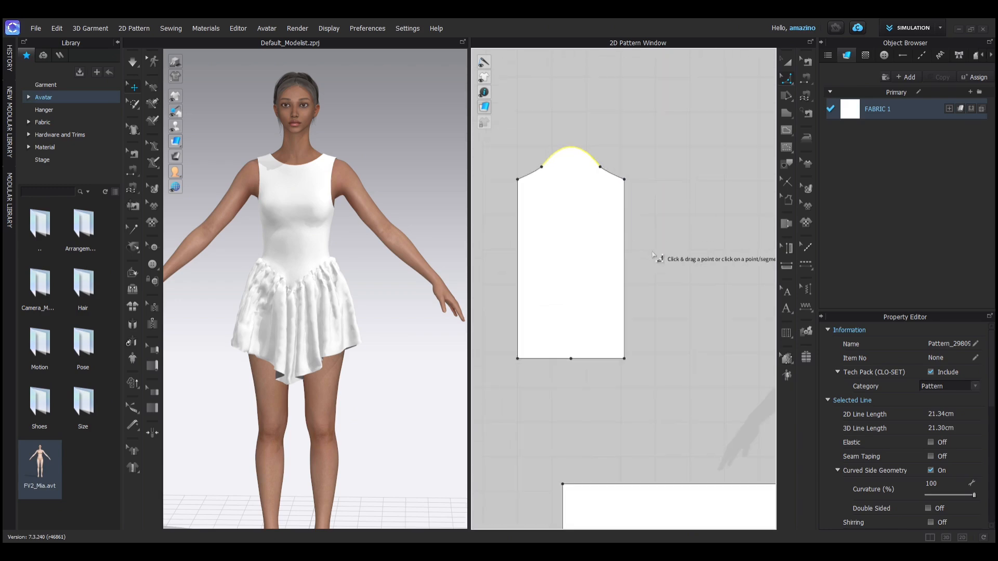
middle_drag(663, 256, 612, 225)
scroll(612, 226, down, 2)
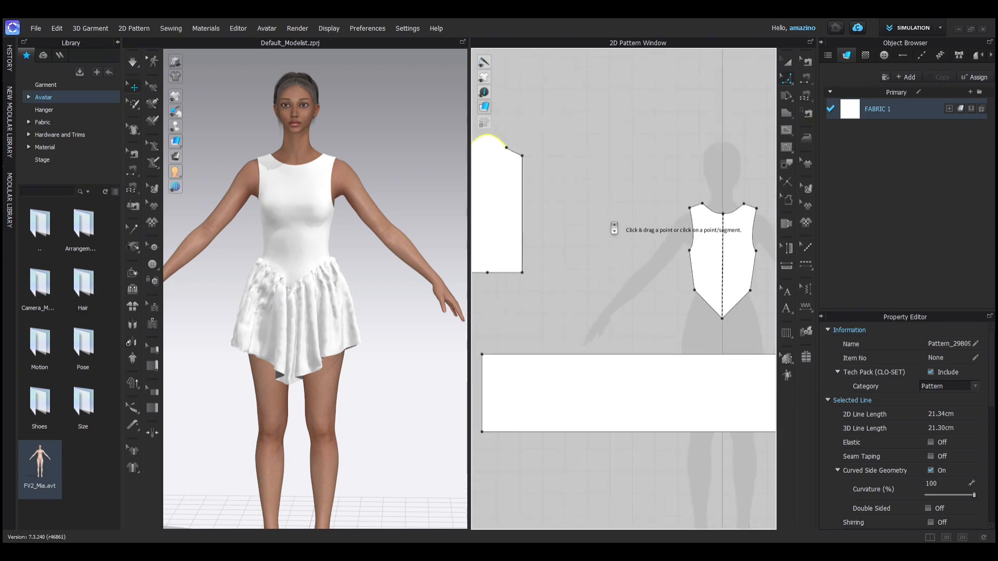
scroll(614, 229, down, 1)
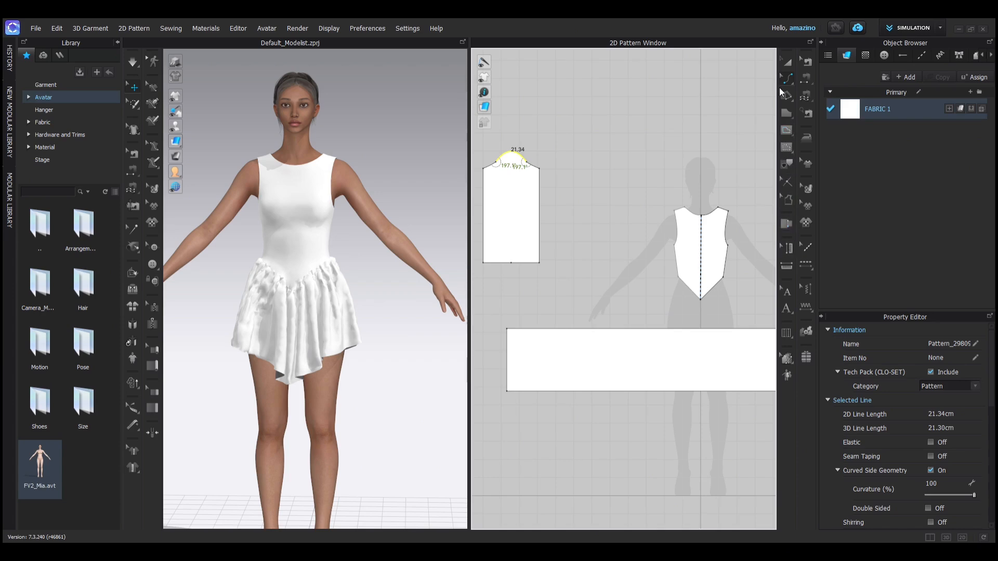
Start an M:N free sewing with the front bodice's armhole edge on the wearer's left side, from shoulder to underarm
click(809, 82)
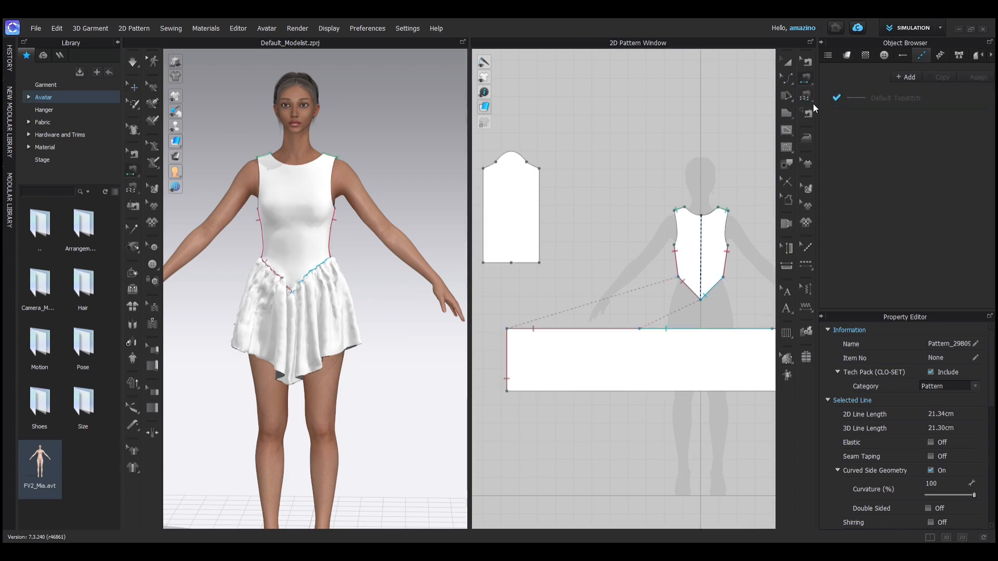
click(810, 100)
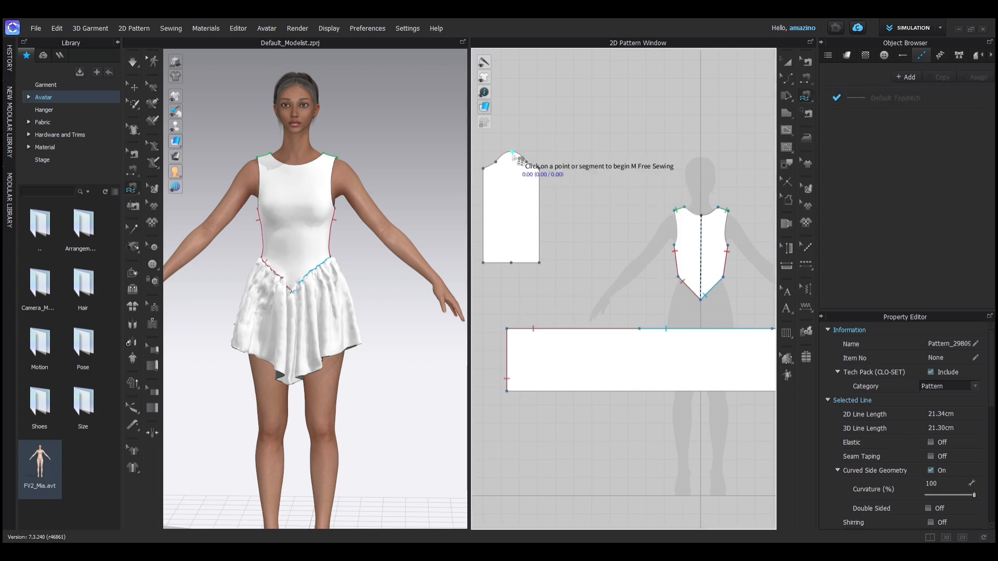
right_drag(307, 190, 234, 224)
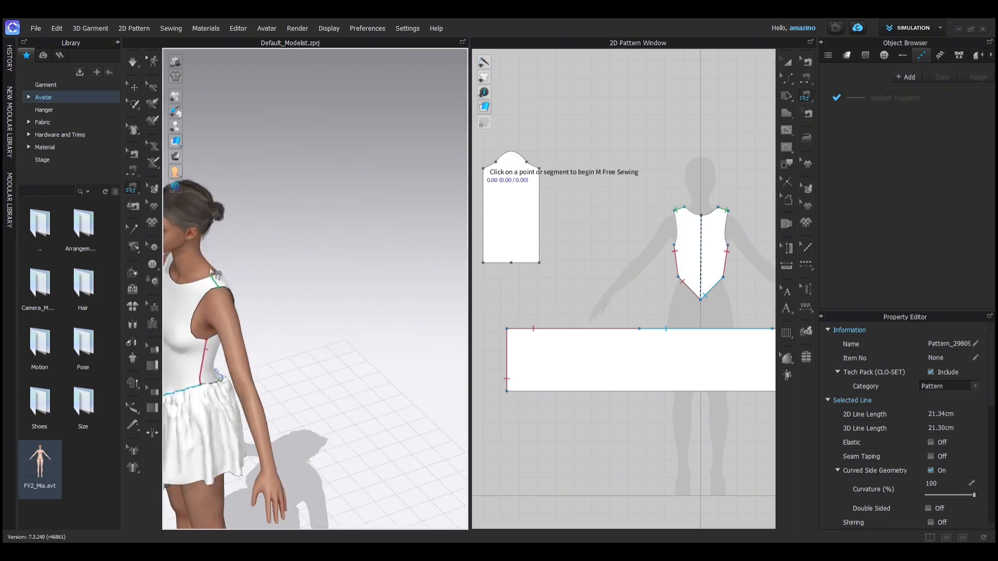
middle_drag(216, 276, 312, 147)
right_drag(362, 169, 352, 162)
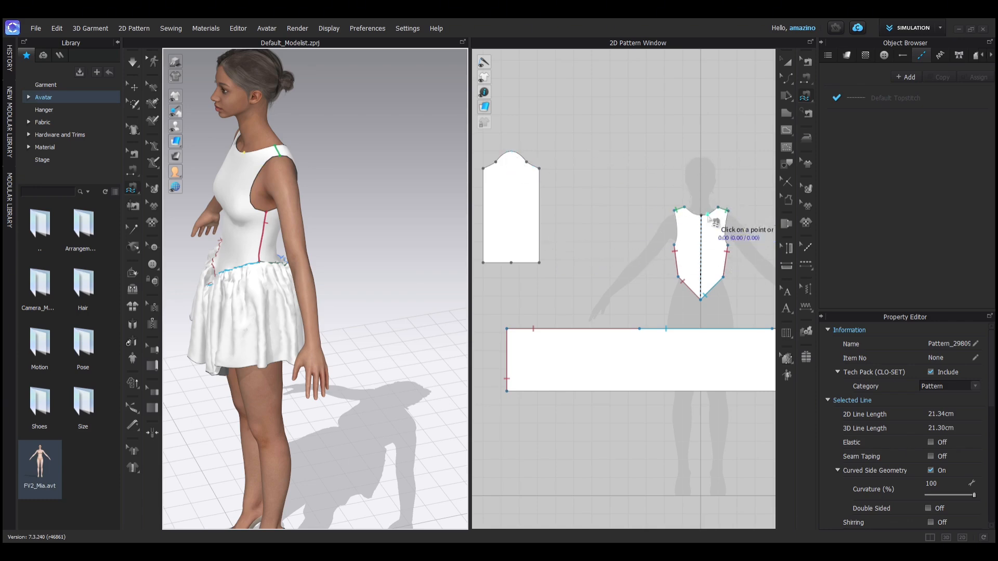
click(727, 210)
click(727, 244)
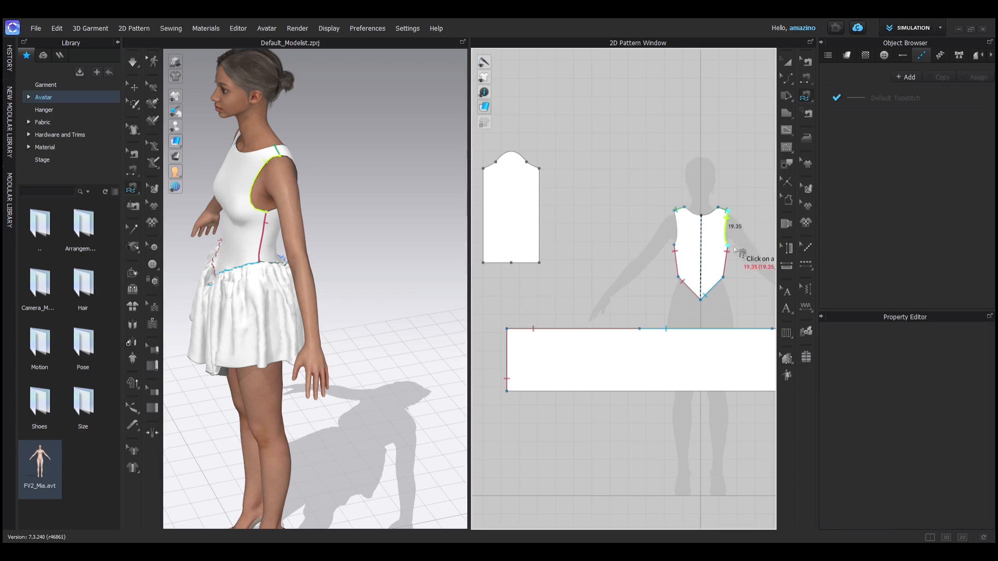
Add the back bodice's matching armhole edge from shoulder to underarm and complete the first side of the sewing
right_drag(390, 213, 300, 175)
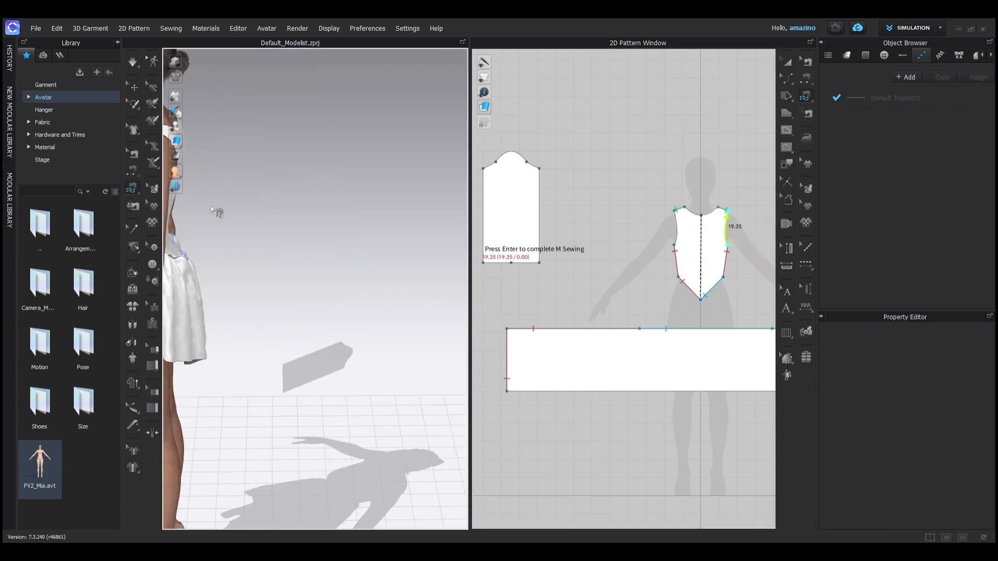
middle_drag(251, 199, 343, 200)
scroll(667, 249, up, 4)
middle_drag(685, 253, 607, 266)
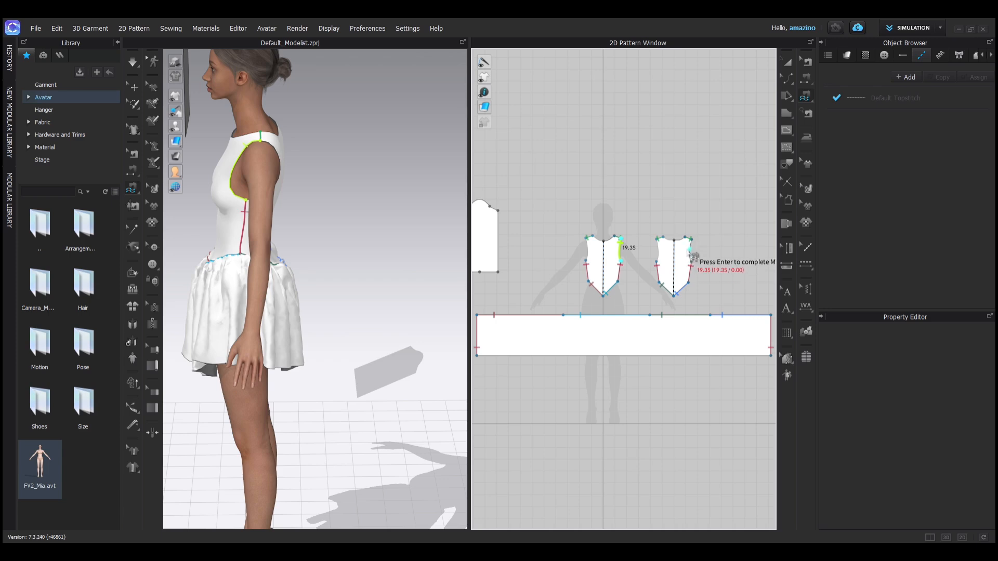
click(657, 241)
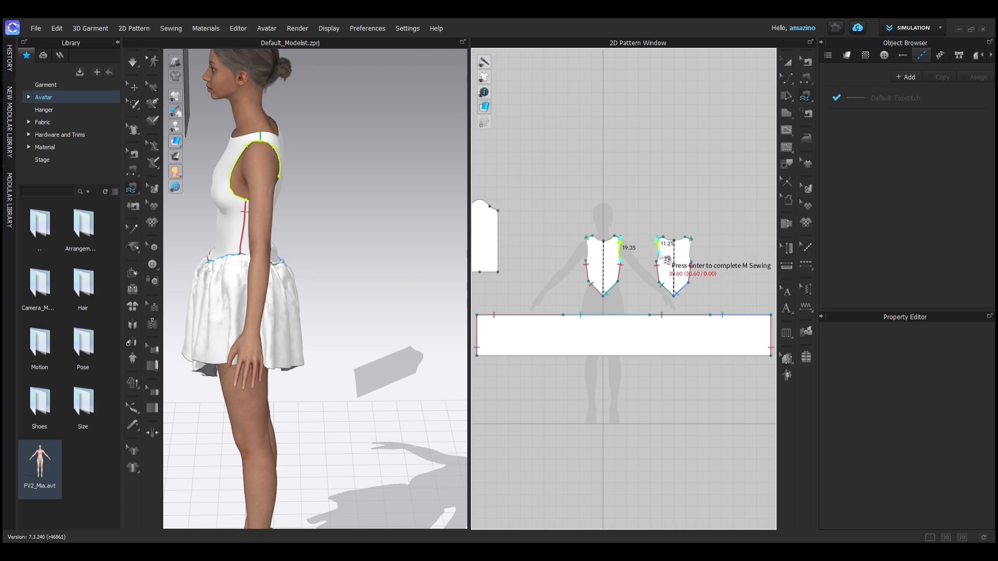
key(Return)
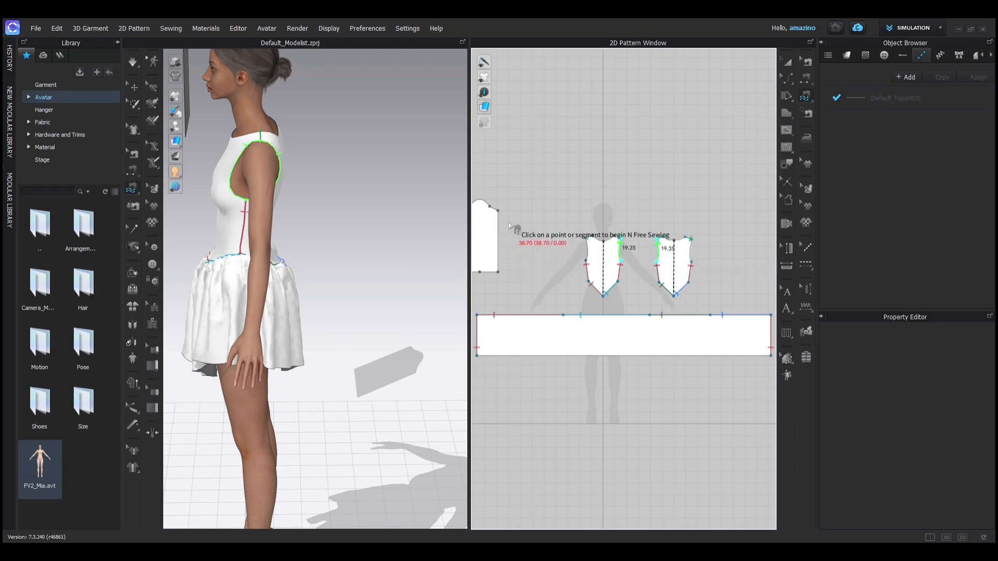
Sew the front and back armhole edges to the panel's full curved top edge, from one upper side corner to the other
scroll(546, 247, down, 2)
scroll(553, 228, up, 5)
click(524, 260)
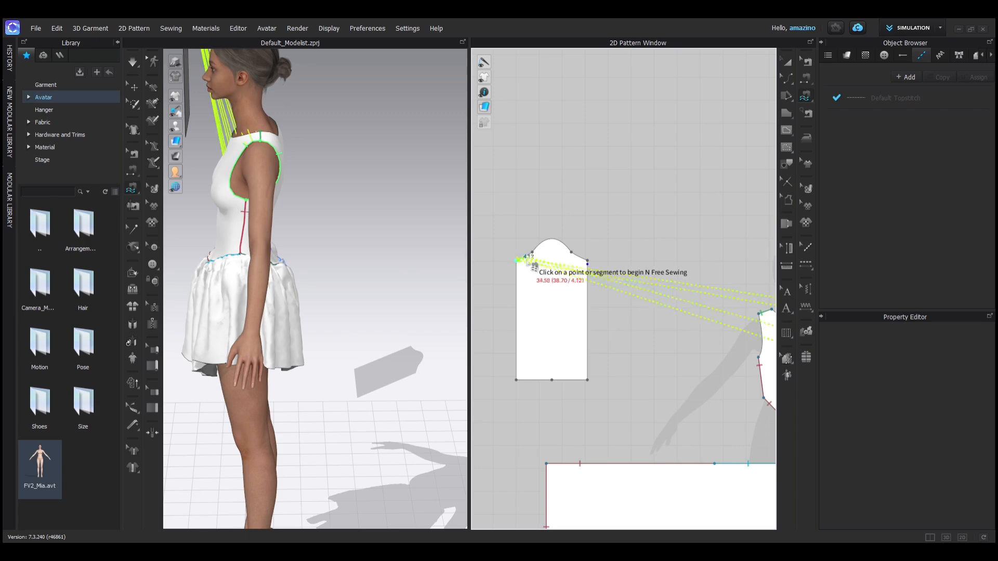
click(587, 260)
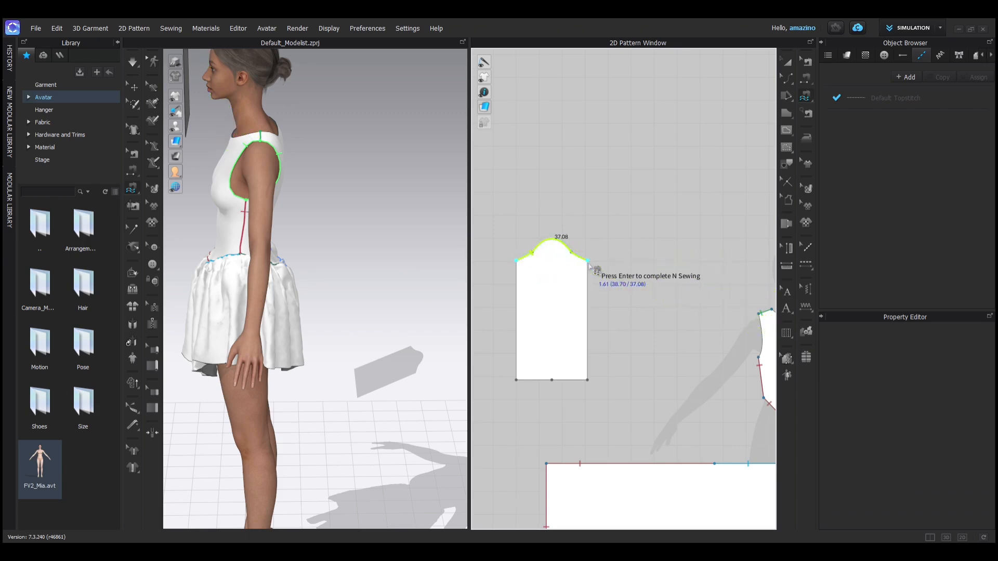
key(Return)
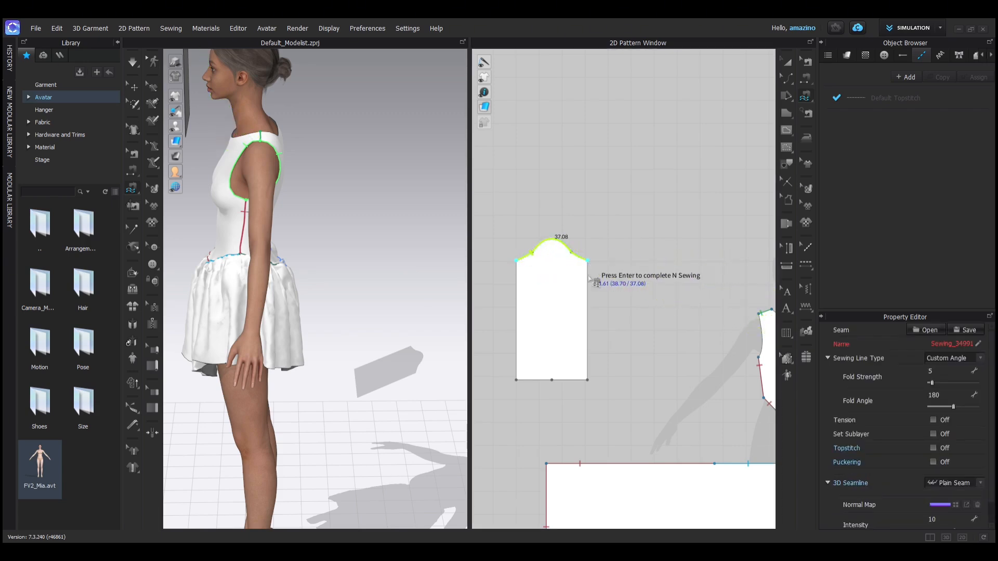
scroll(294, 212, up, 4)
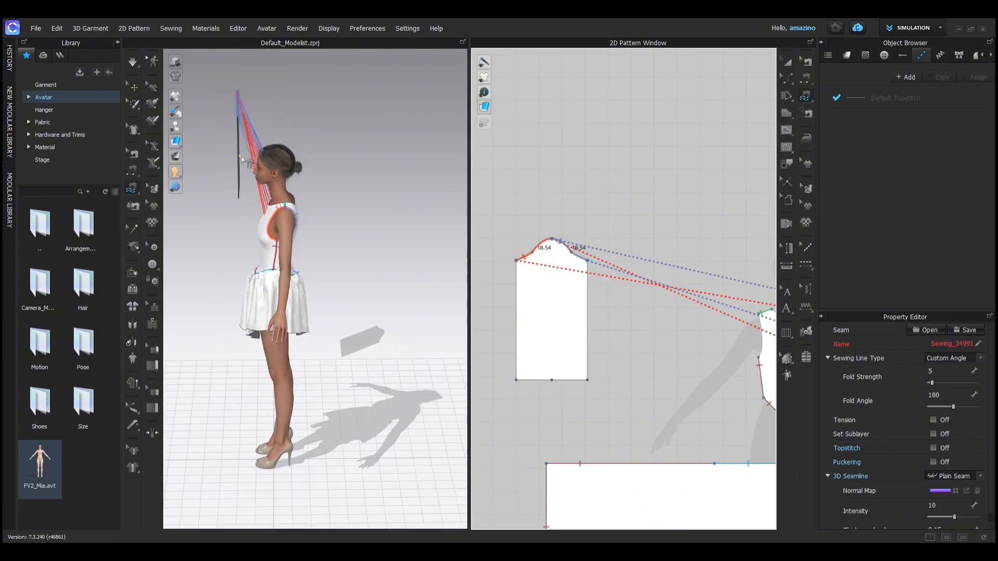
scroll(234, 161, down, 1)
middle_drag(226, 170, 333, 214)
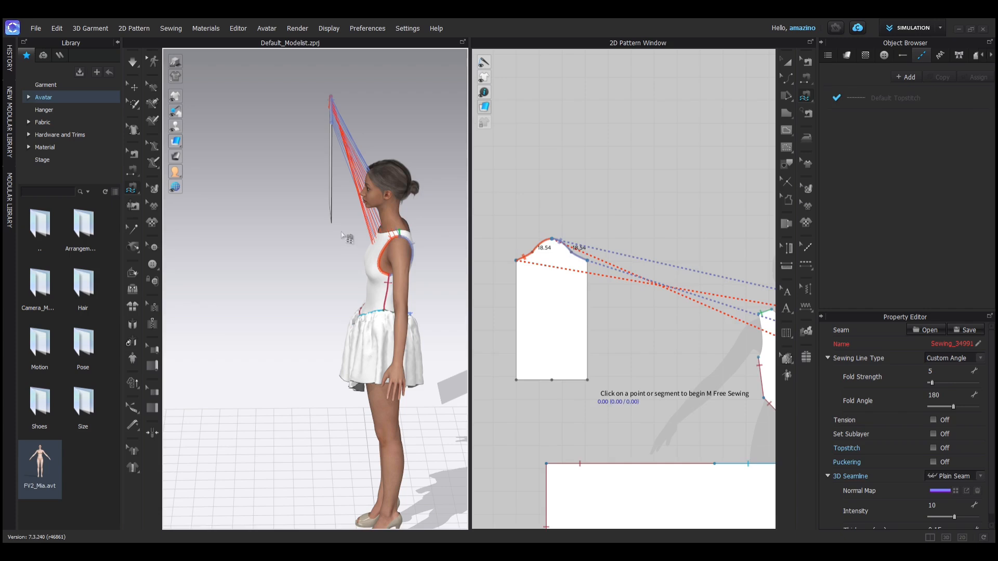
Lower the round-topped panel to torso height and move it from in front of the avatar to behind it
key(q)
click(331, 180)
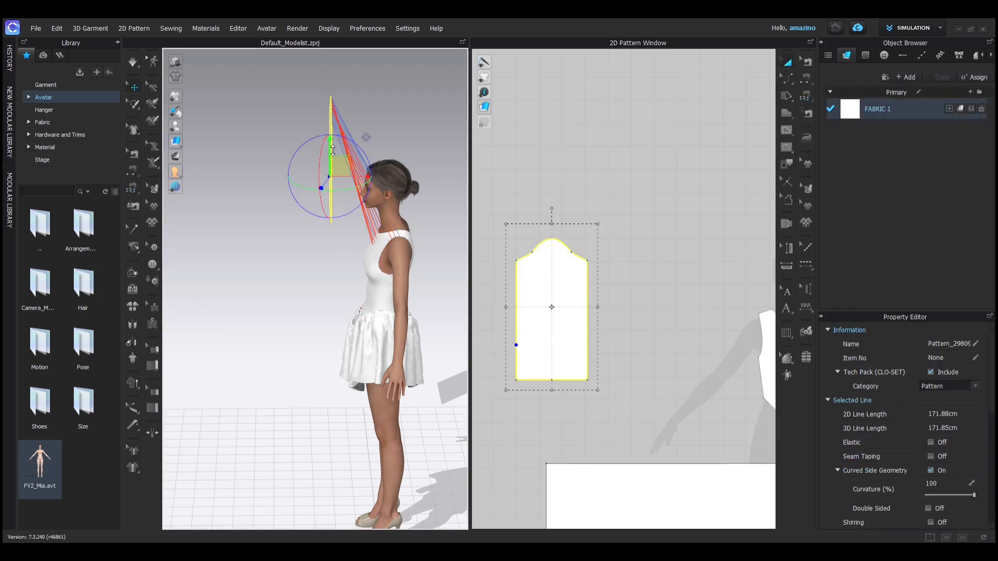
drag(332, 150, 333, 275)
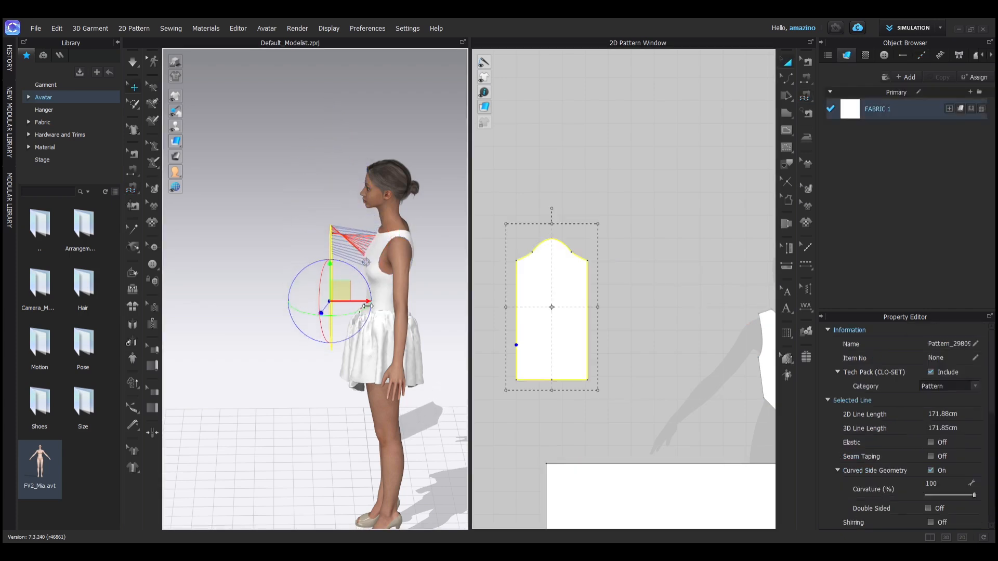
drag(367, 306, 475, 306)
scroll(254, 200, up, 1)
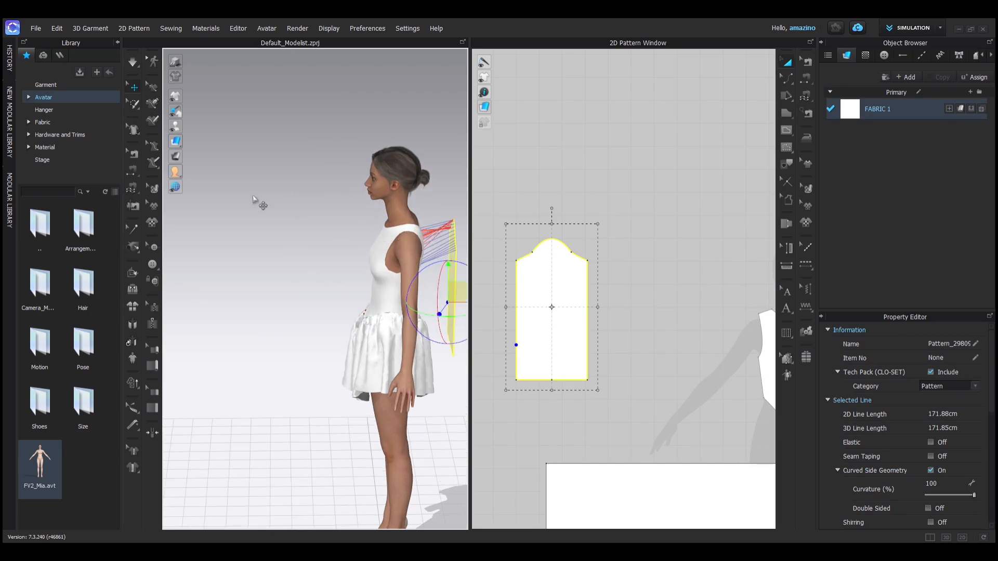
Wrap the panel around the avatar's left arm with the arrangement point near the elbow, and hide the arrangement points
key(shift+f)
middle_drag(312, 258, 219, 211)
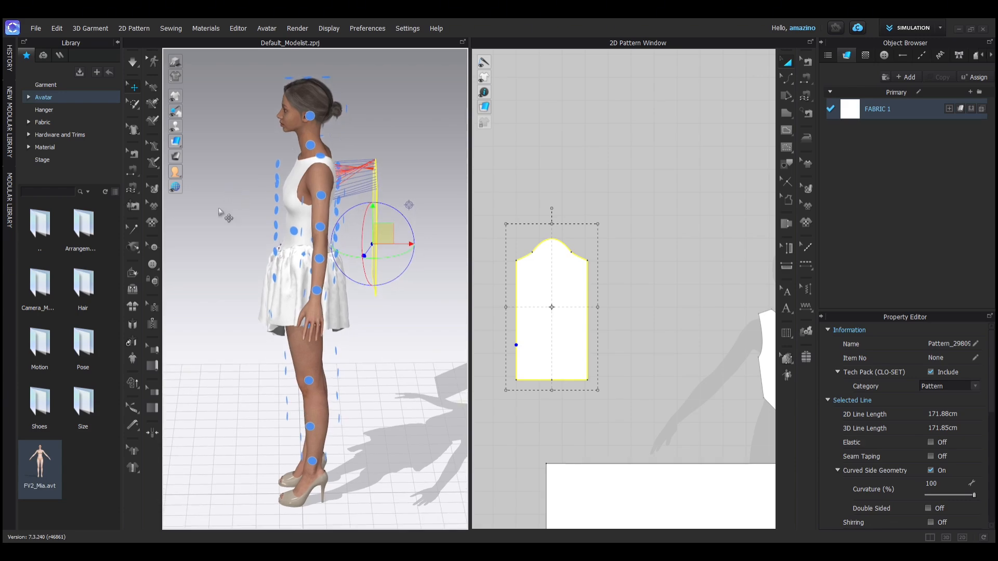
click(320, 230)
key(0)
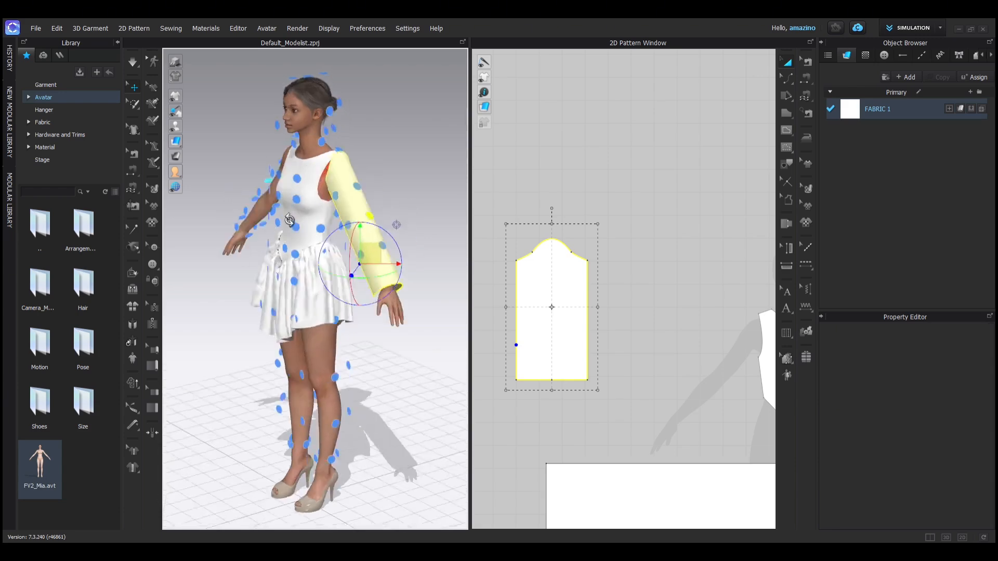
scroll(370, 222, up, 5)
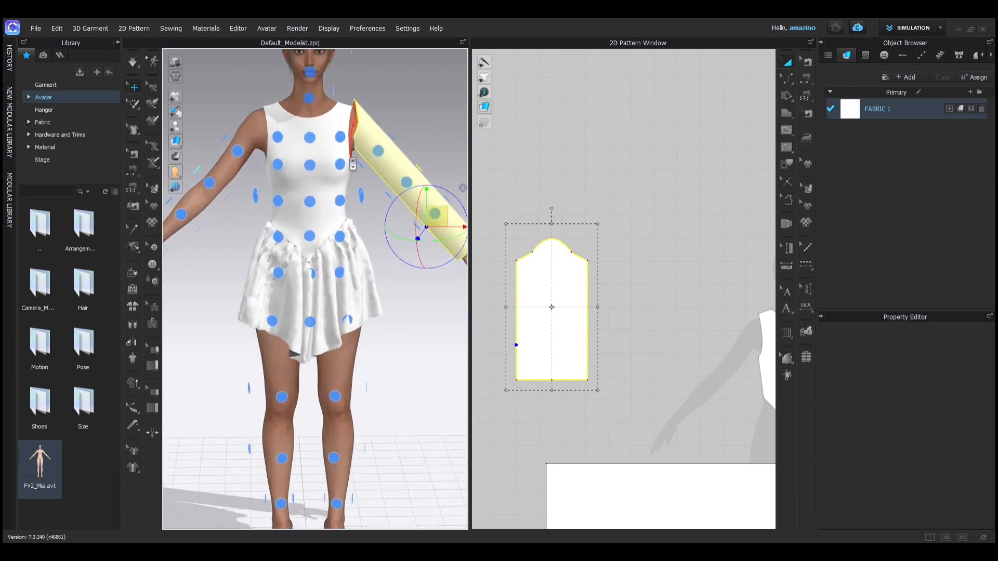
scroll(374, 167, down, 3)
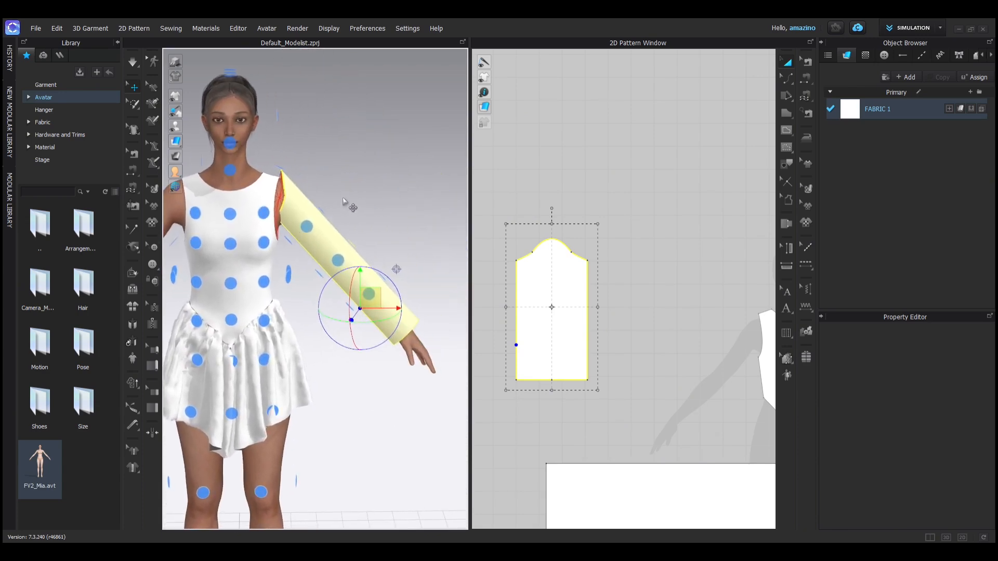
key(shift+f)
Simulate the garment, pull the twisted fabric at the sleeve's underarm outward, and stop the simulation
scroll(305, 149, up, 3)
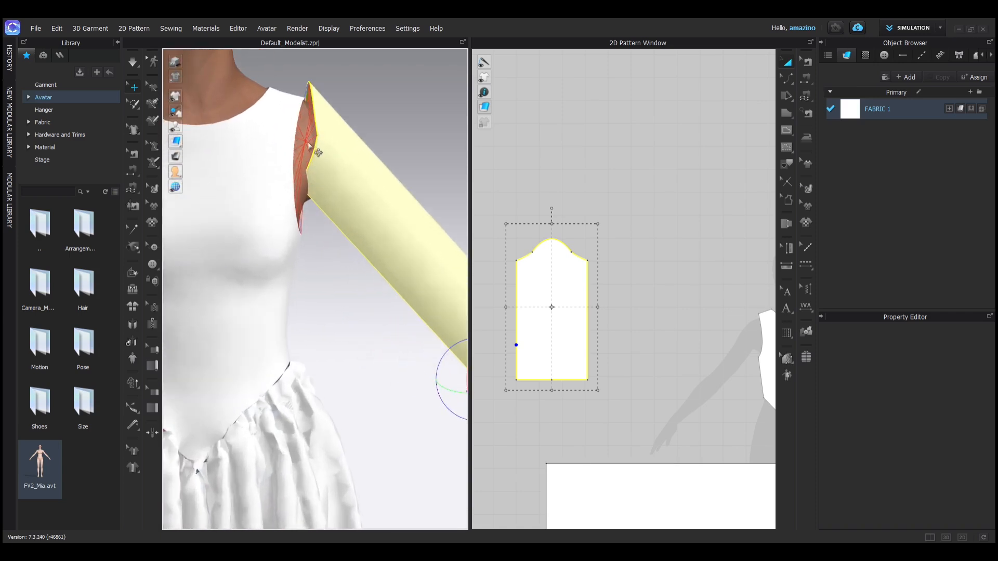
scroll(316, 147, down, 3)
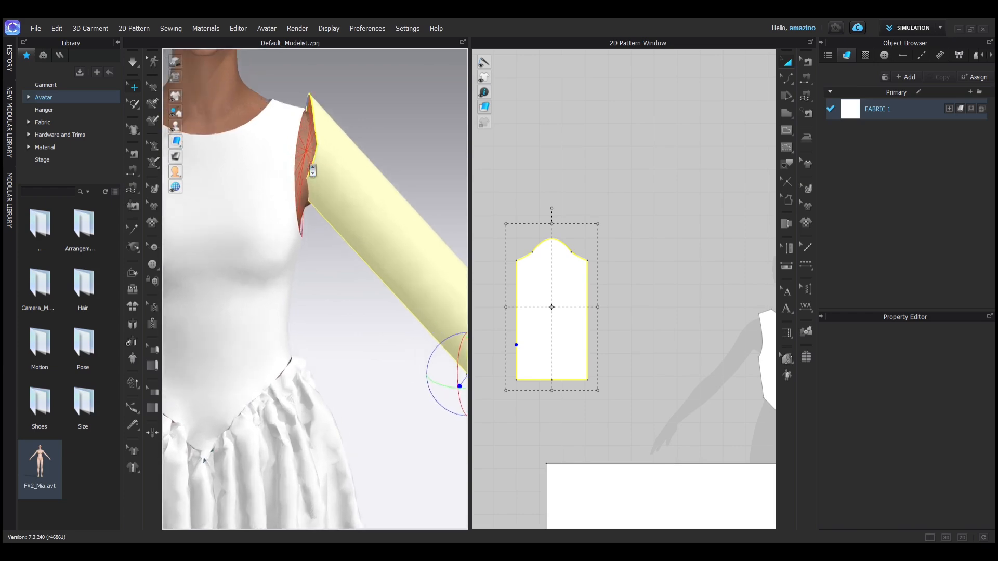
key(space)
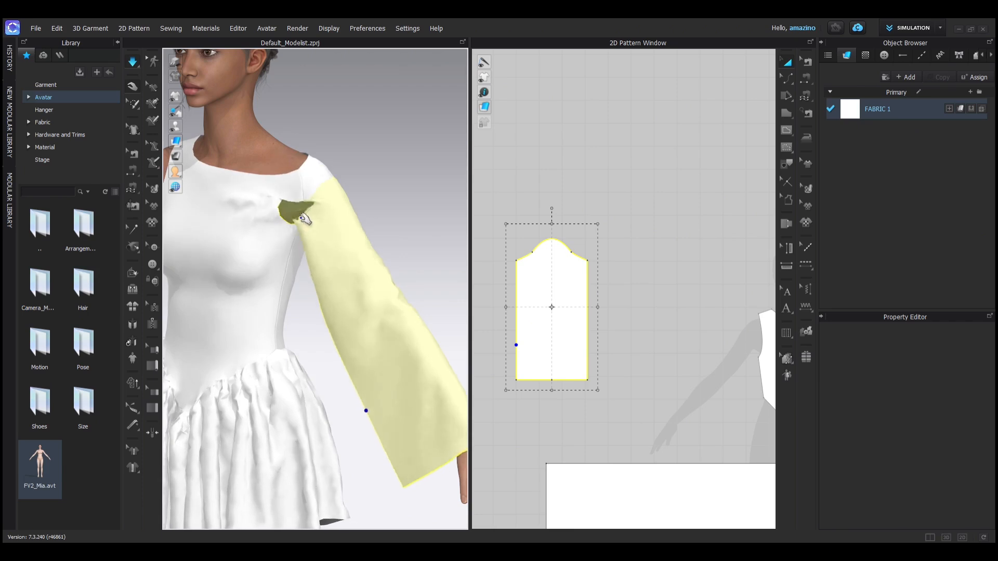
right_drag(316, 214, 374, 189)
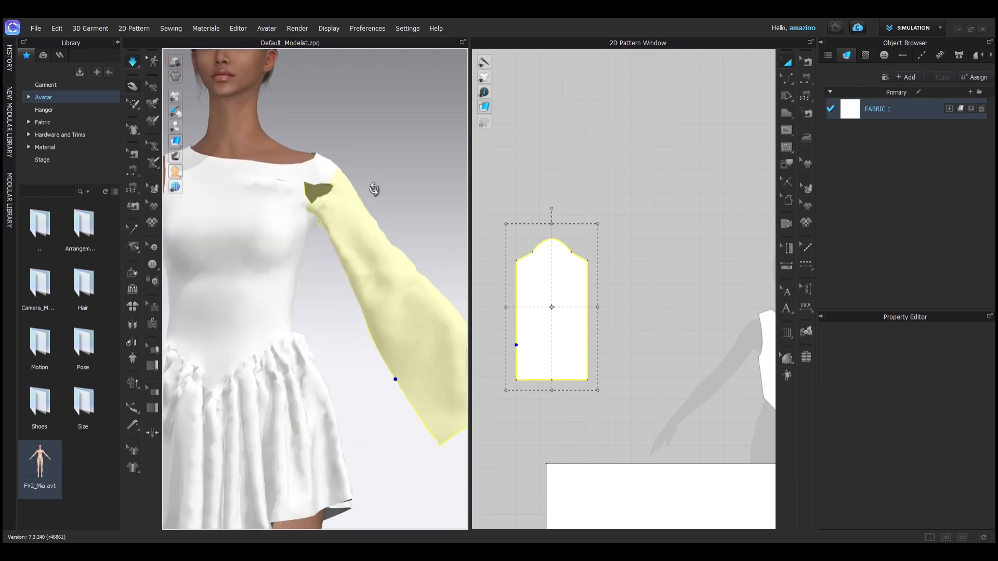
mouse_move(321, 200)
mouse_down()
mouse_move(352, 184)
mouse_move(339, 201)
mouse_up()
key(space)
scroll(333, 223, down, 3)
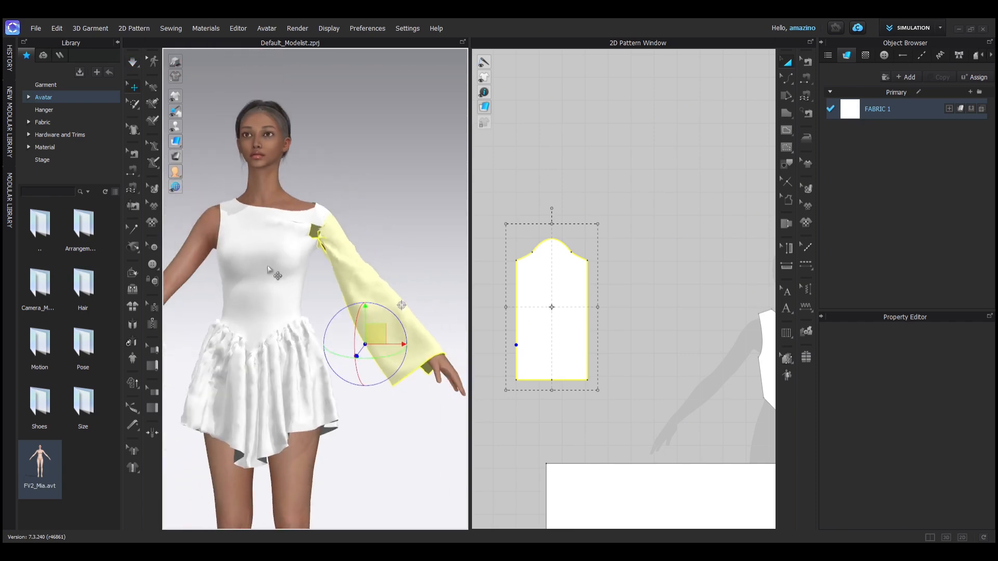
Undo the simulation to restore the sleeve's arranged position around the arm
middle_drag(277, 254, 316, 247)
right_drag(316, 246, 274, 238)
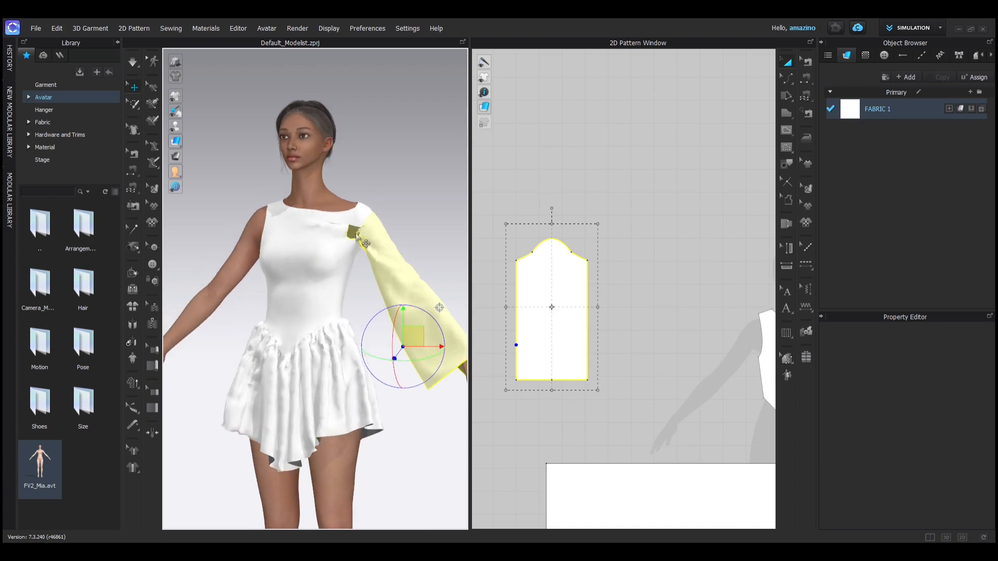
key(ctrl+z)
Correct the crossed sewing between the sleeve's curved top edge and the armhole so its lines run uncrossed
scroll(519, 254, up, 2)
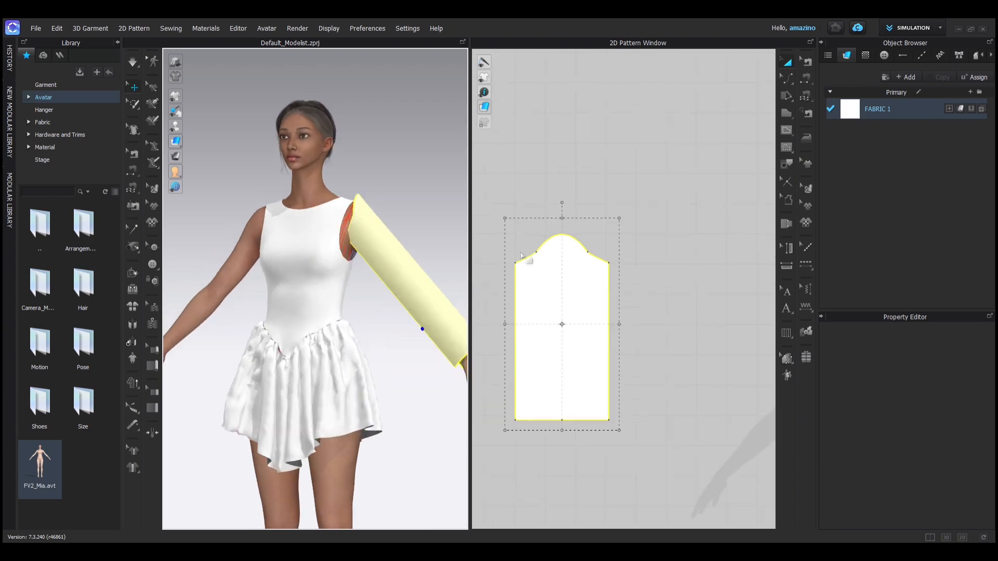
key(b)
click(541, 253)
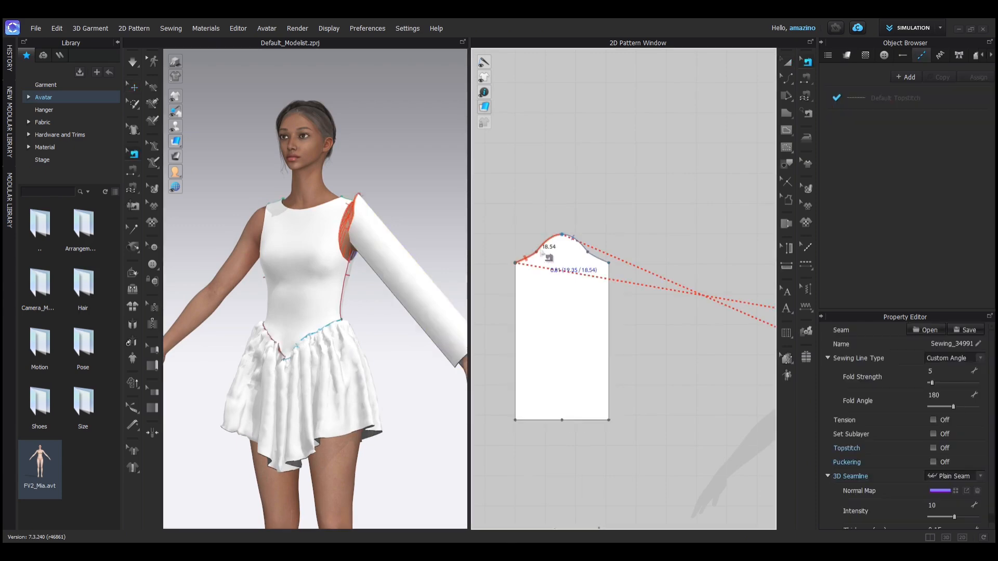
right_drag(332, 281, 310, 240)
scroll(311, 240, down, 5)
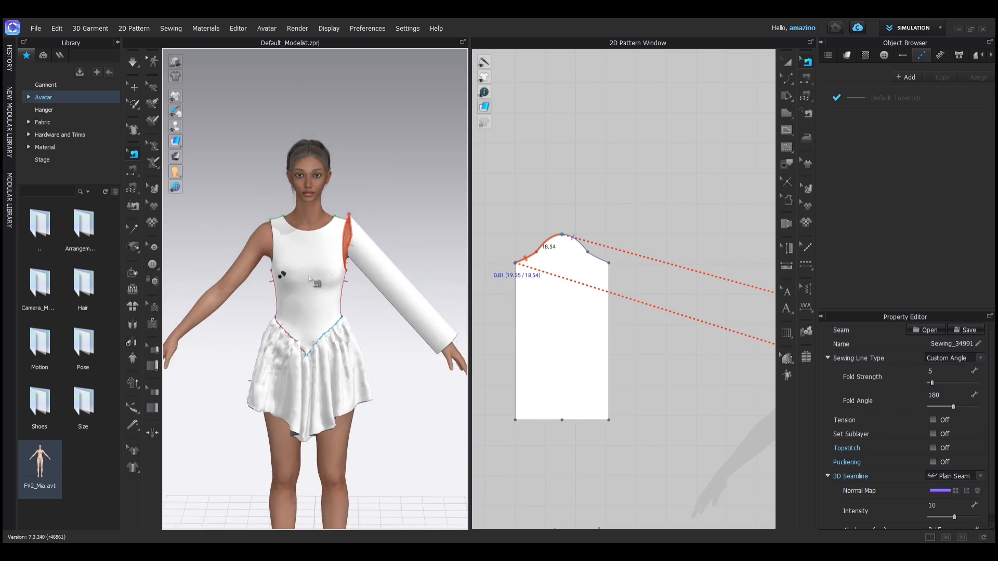
right_drag(310, 279, 339, 283)
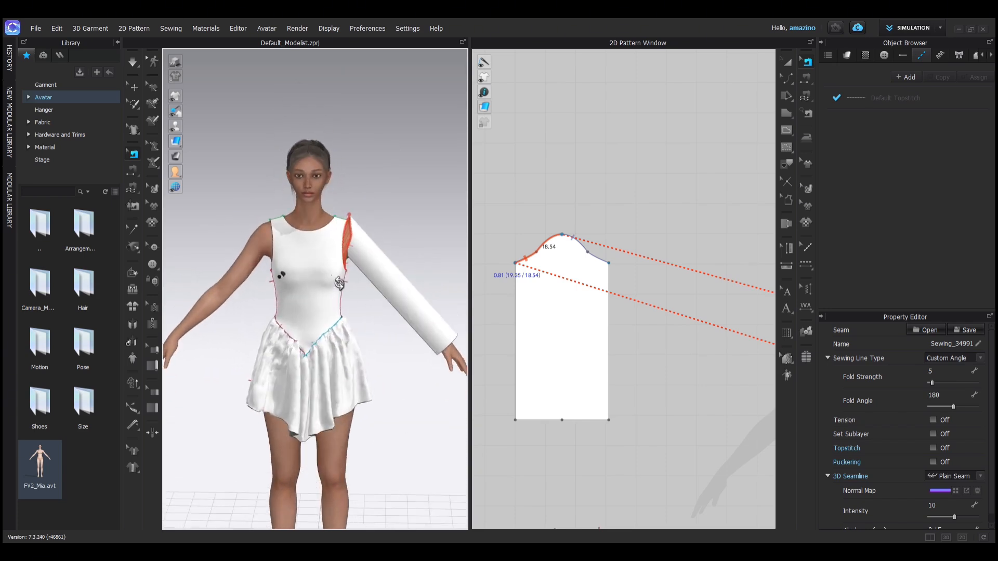
scroll(337, 260, down, 3)
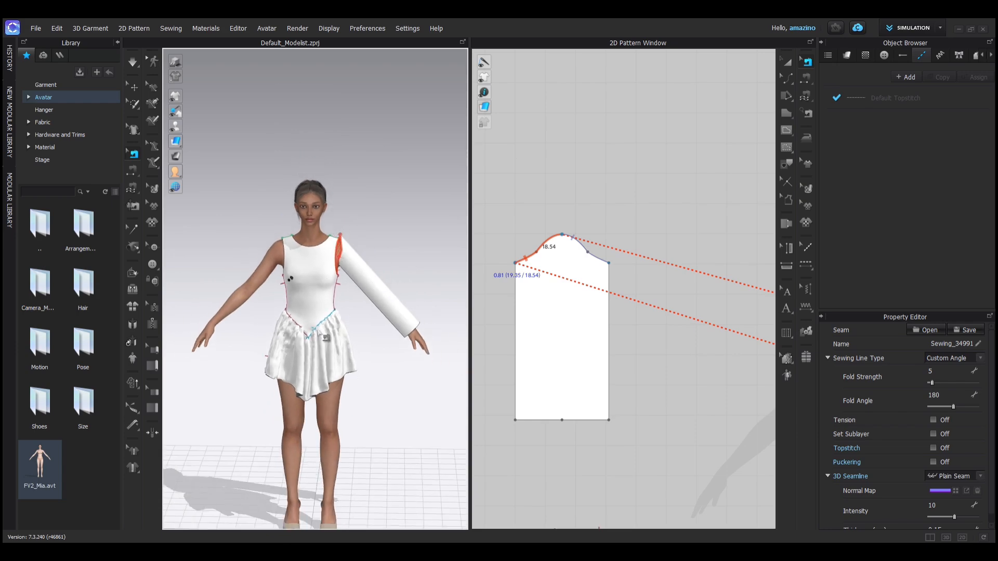
scroll(318, 327, down, 1)
scroll(318, 327, up, 2)
Select the front and back bodice patterns together and freeze them
key(a)
scroll(564, 339, down, 5)
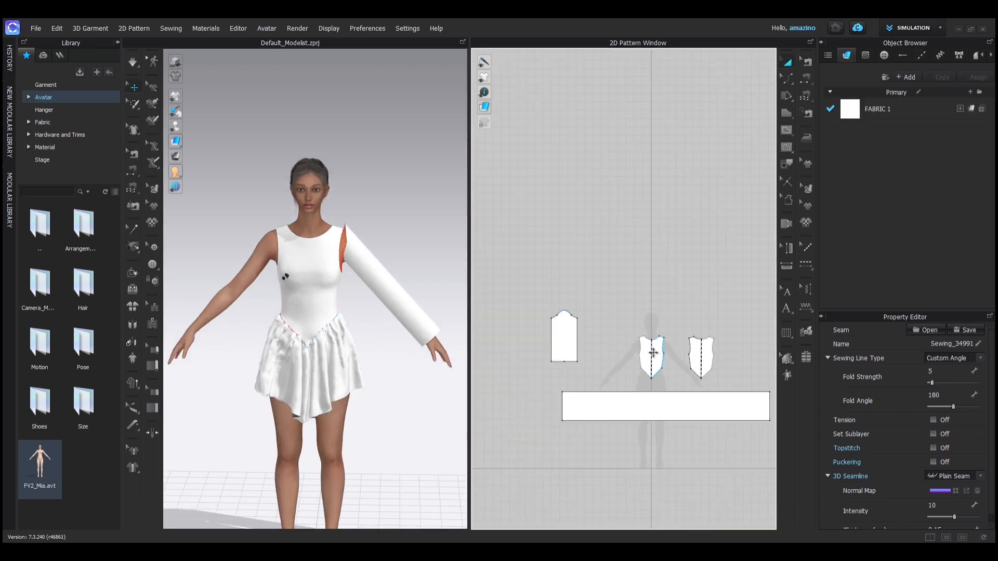
scroll(597, 312, down, 3)
drag(588, 277, 689, 347)
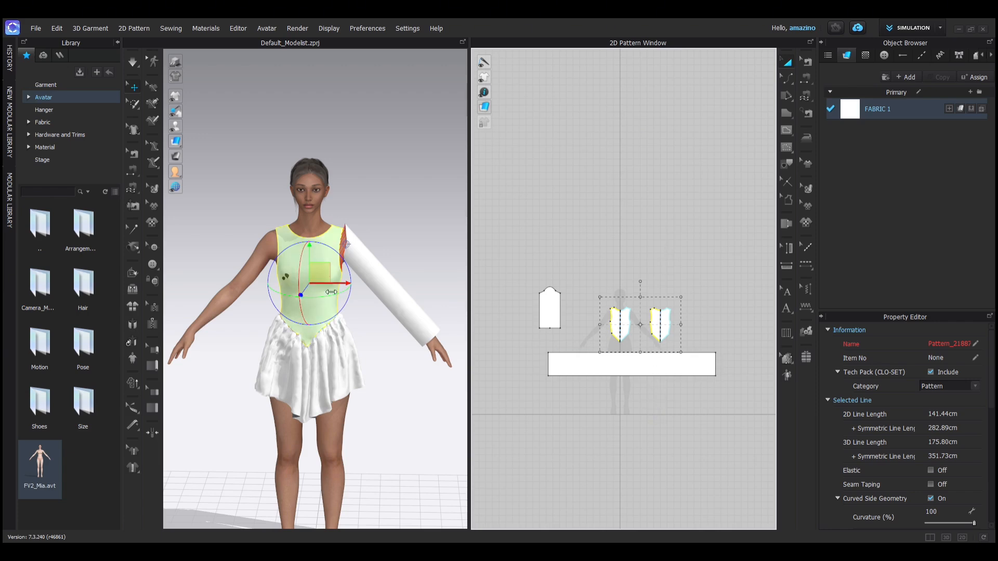
Simulate the garment to draw the sleeve onto the armhole, and deselect the bodice patterns
key(space)
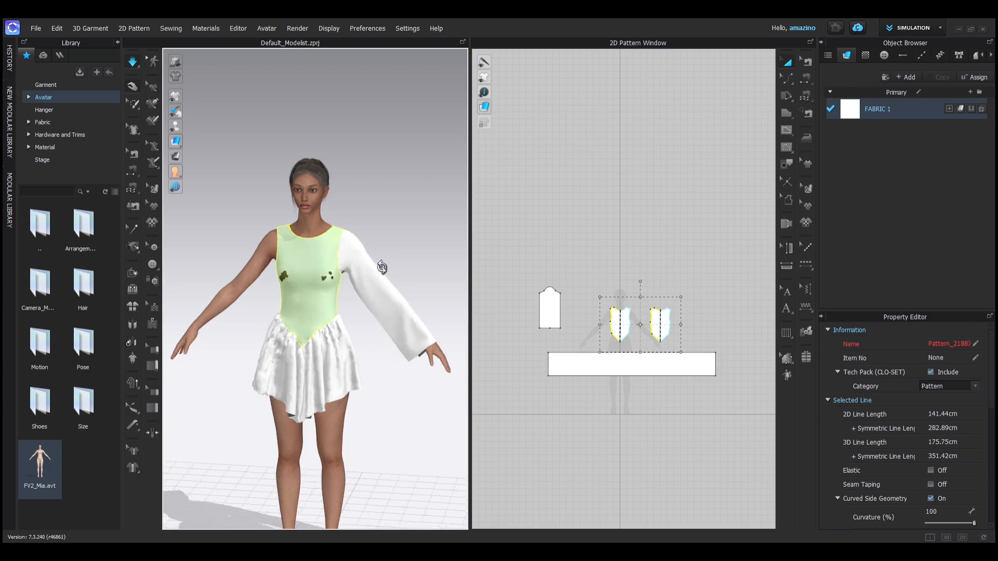
mouse_move(382, 267)
right_down()
mouse_move(229, 249)
mouse_move(394, 267)
right_up()
scroll(324, 260, up, 5)
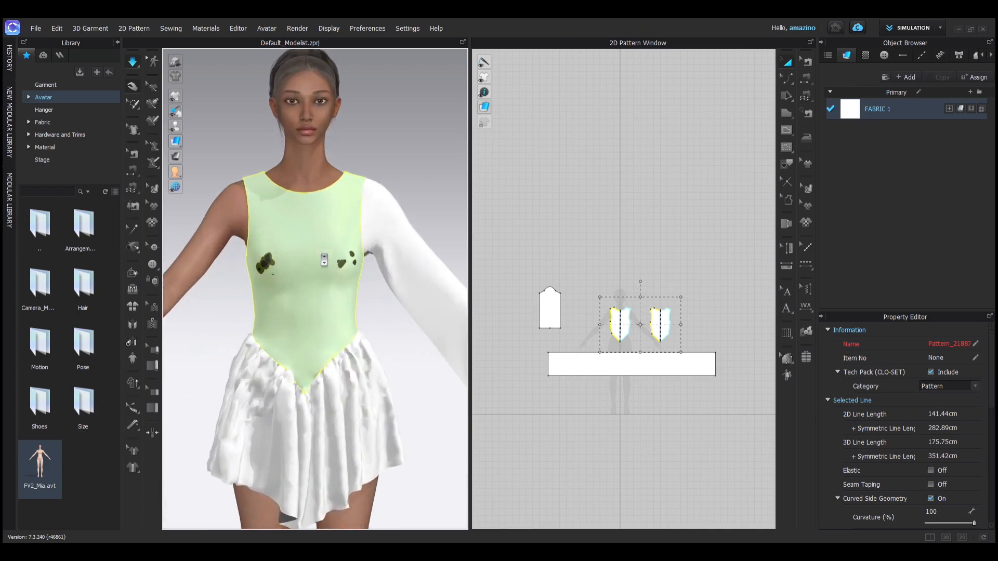
scroll(324, 259, up, 6)
click(401, 248)
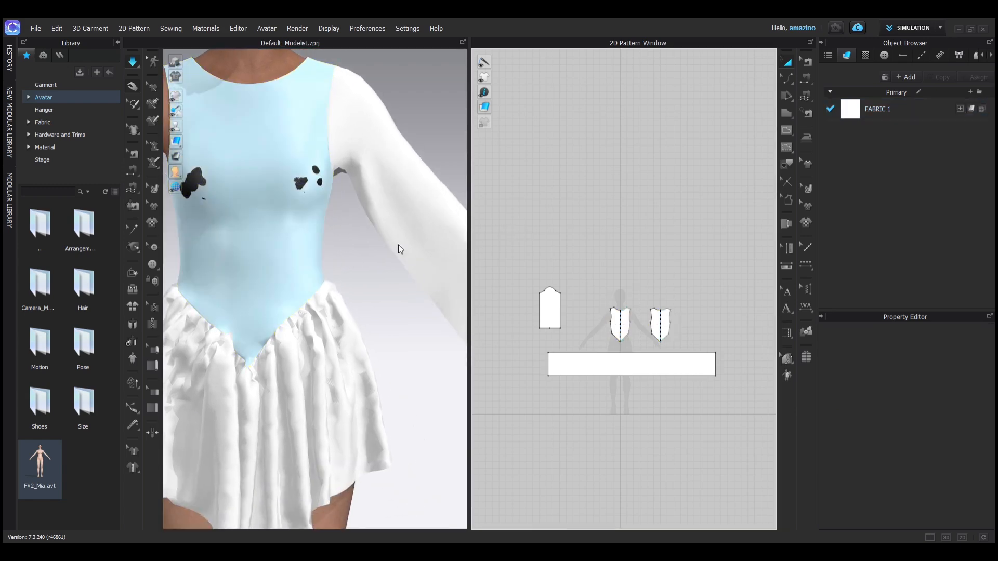
Sew the sleeve panel's two long side edges to each other to close the sleeve along the underarm
scroll(486, 285, up, 5)
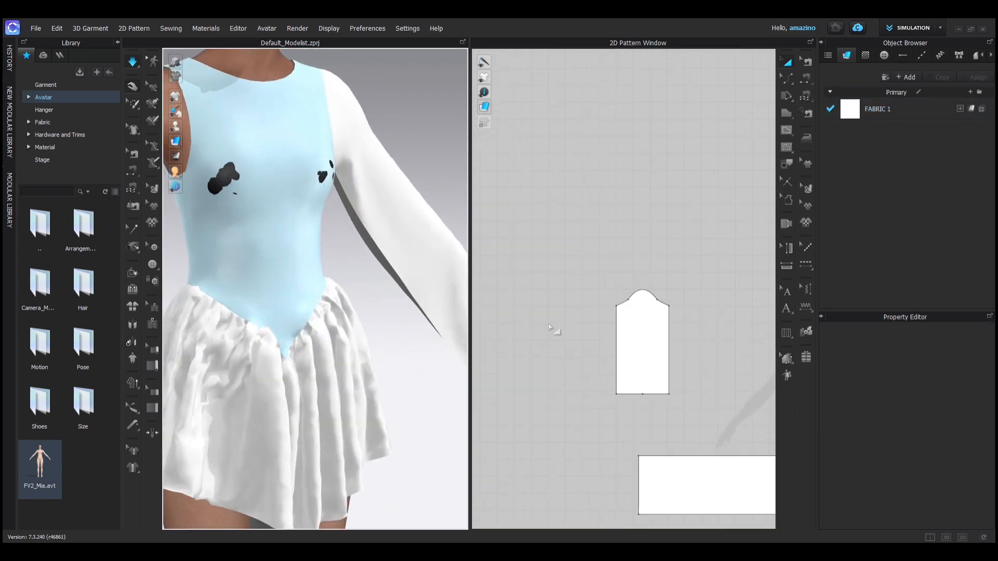
middle_drag(549, 324, 502, 298)
key(n)
click(570, 303)
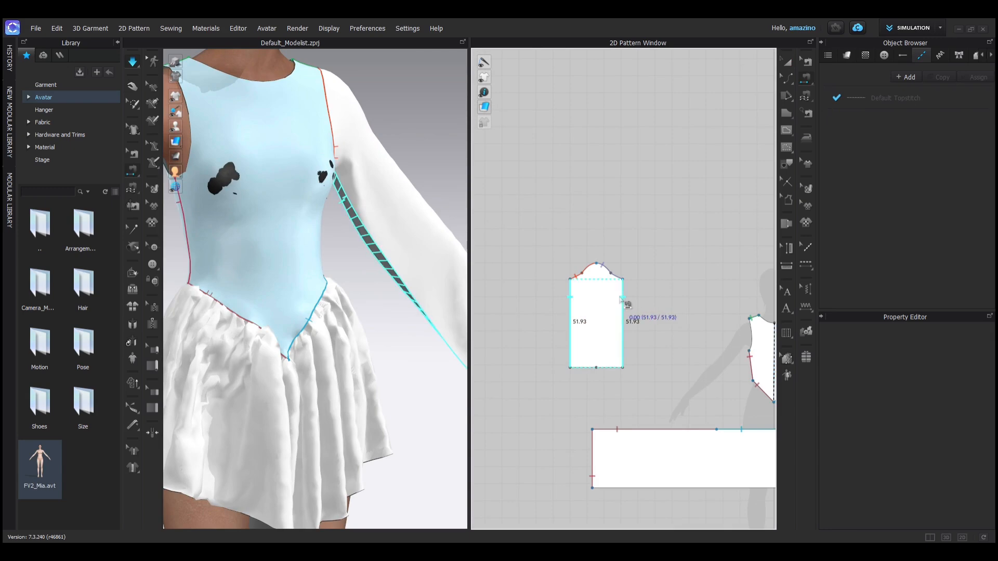
click(623, 302)
right_drag(386, 305, 400, 280)
scroll(307, 253, down, 4)
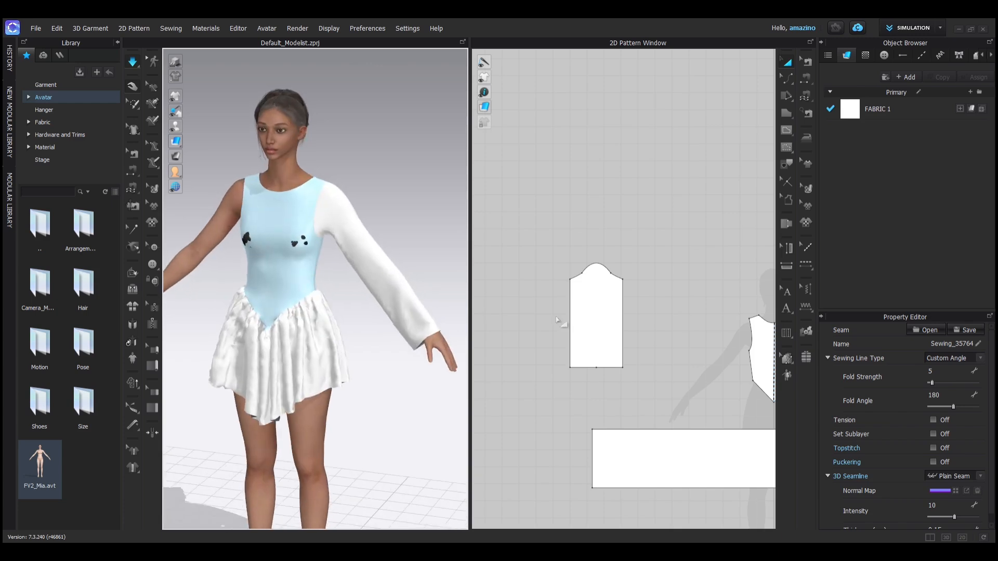
scroll(557, 320, up, 3)
scroll(360, 285, up, 6)
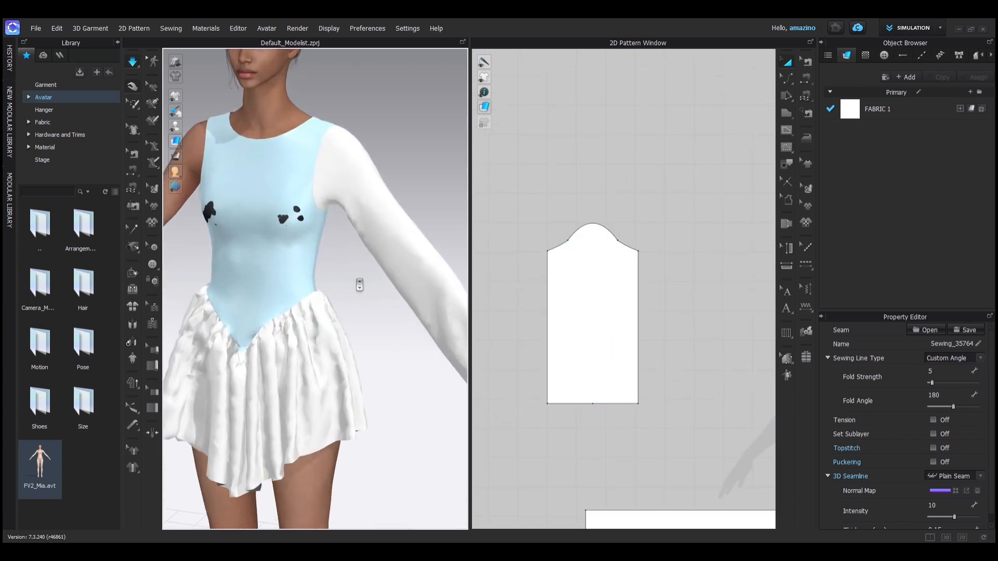
middle_drag(359, 285, 311, 281)
key(z)
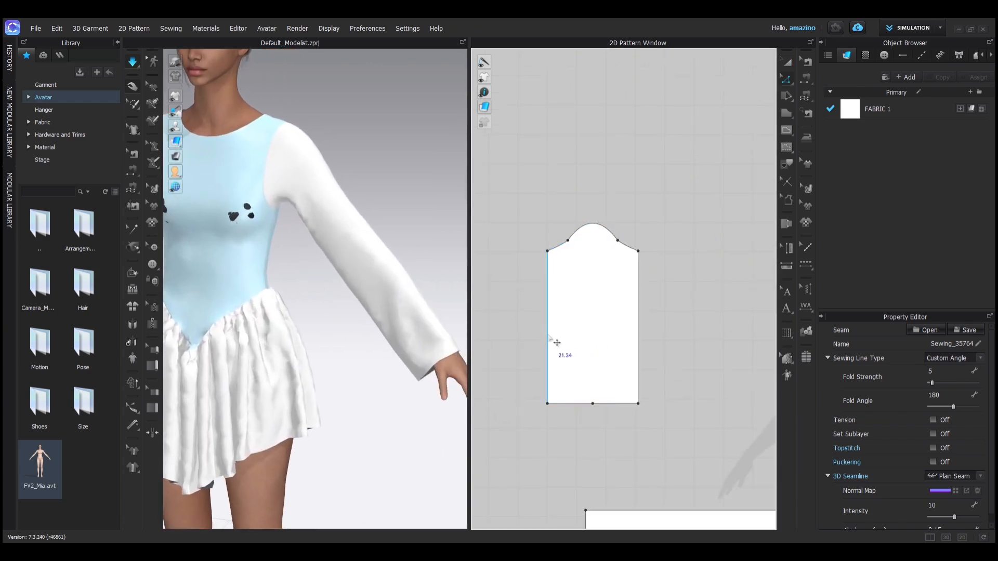
click(556, 342)
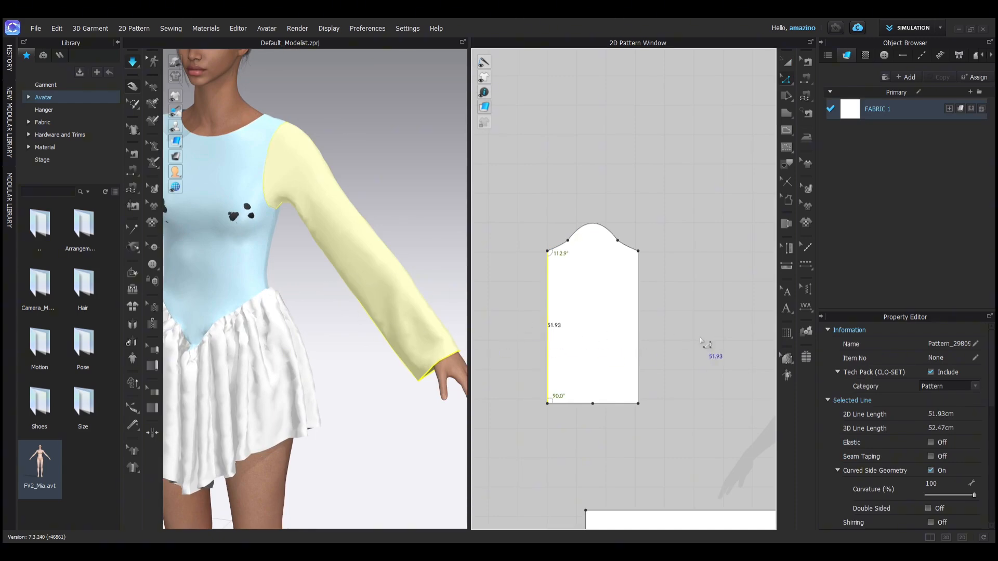
key(n)
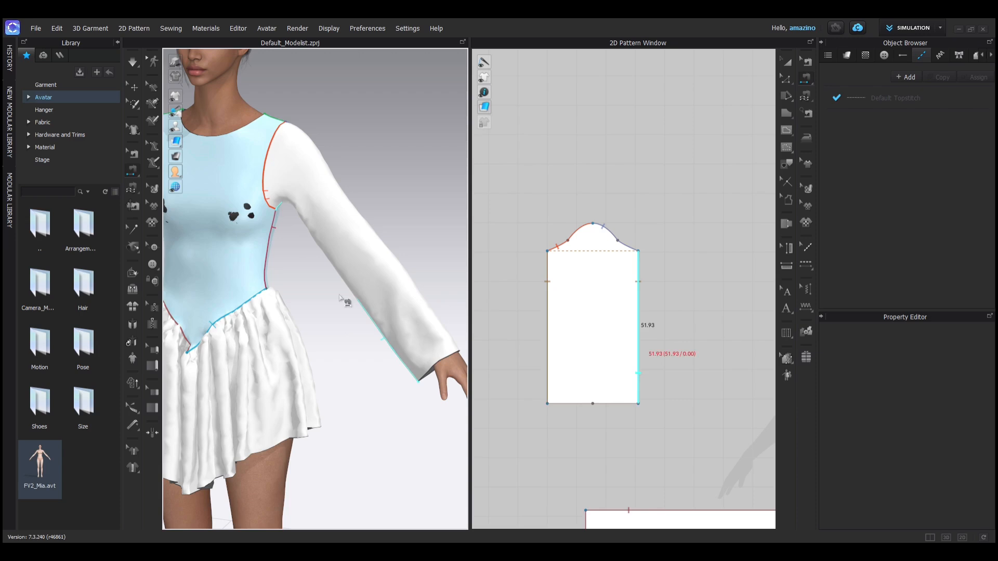
Narrow the sleeve panel by offsetting both long side edges inward until each hem half measures 10.97 cm
key(z)
click(548, 327)
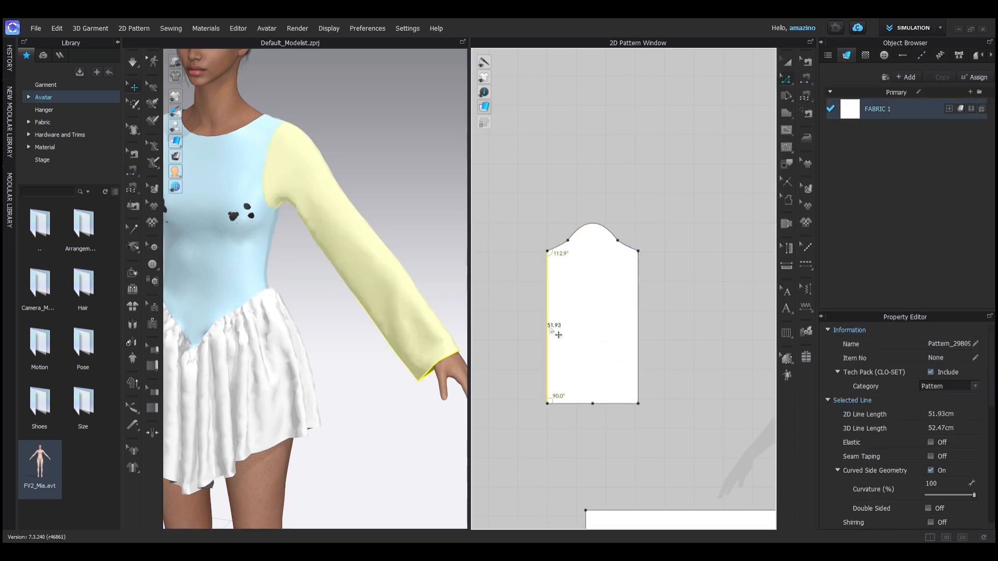
shift+click(638, 325)
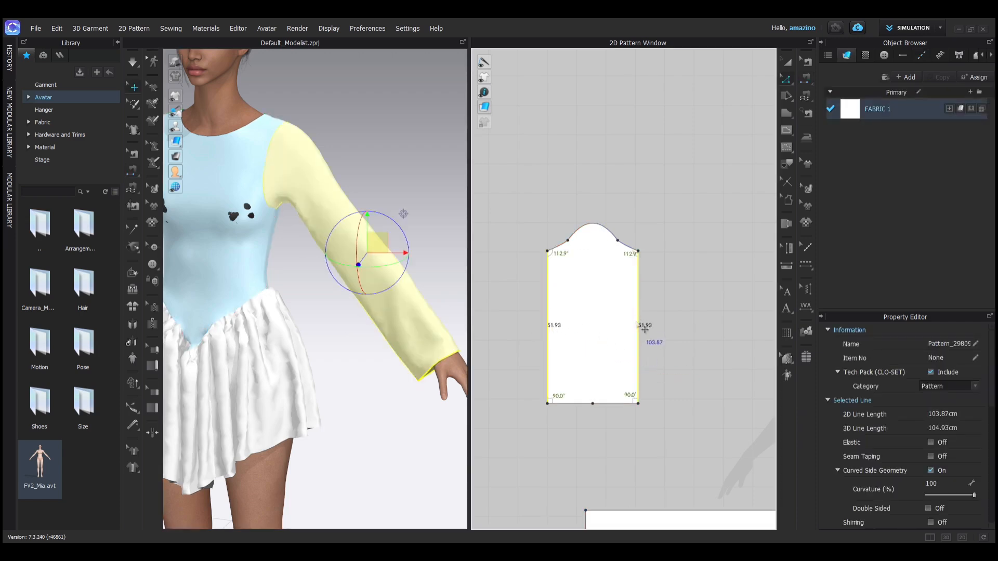
click(671, 432)
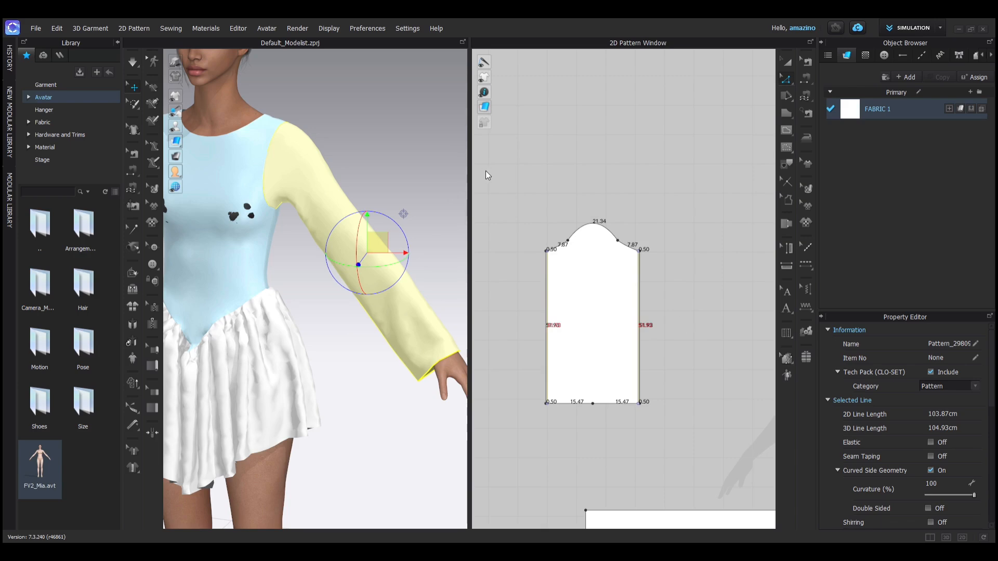
key(ctrl+z)
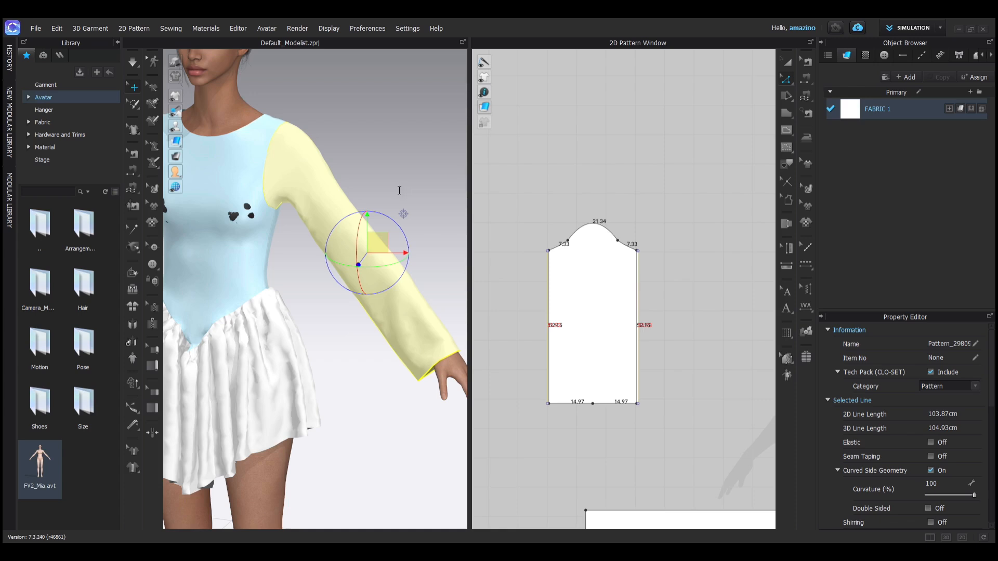
key(ctrl+y)
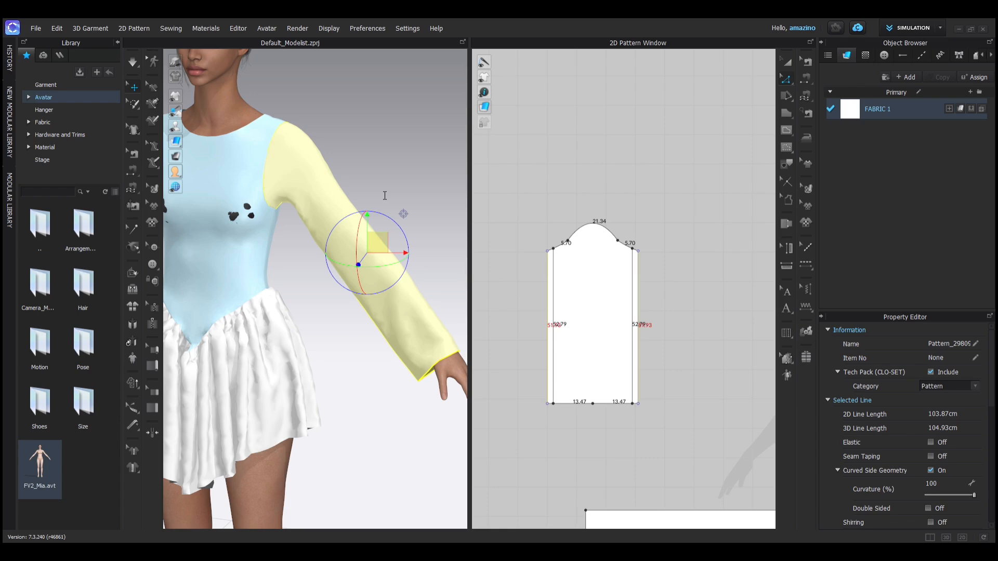
key(ctrl+y)
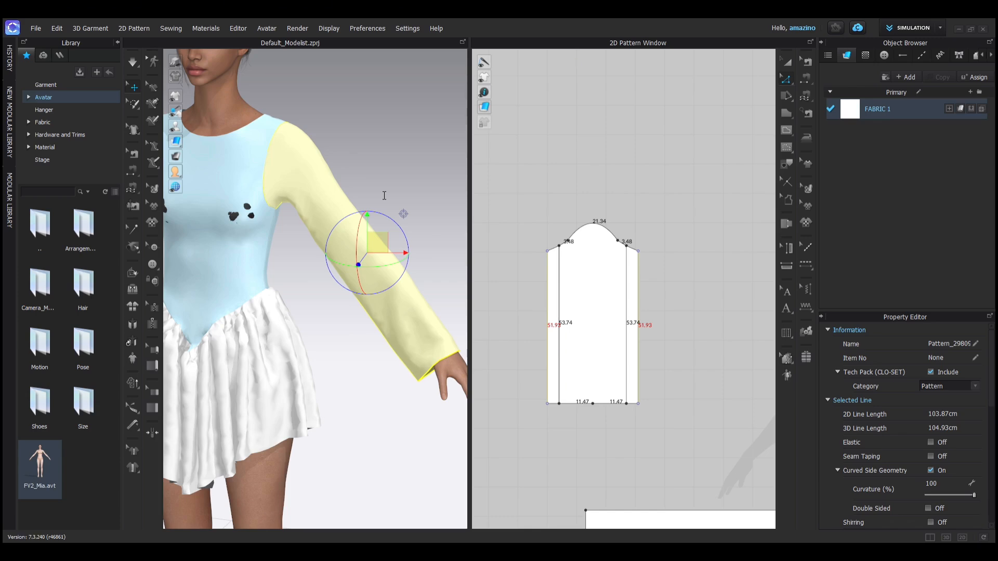
key(ctrl+y)
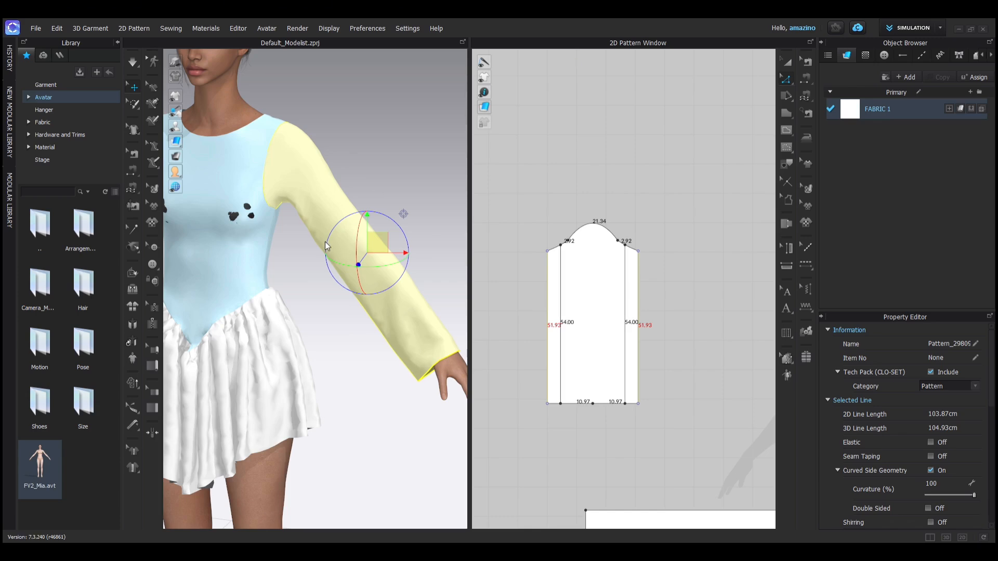
key(ctrl+z)
Simulate the narrowed sleeve and pull its fabric into place over the shoulder
scroll(320, 235, down, 2)
right_drag(316, 232, 385, 238)
key(space)
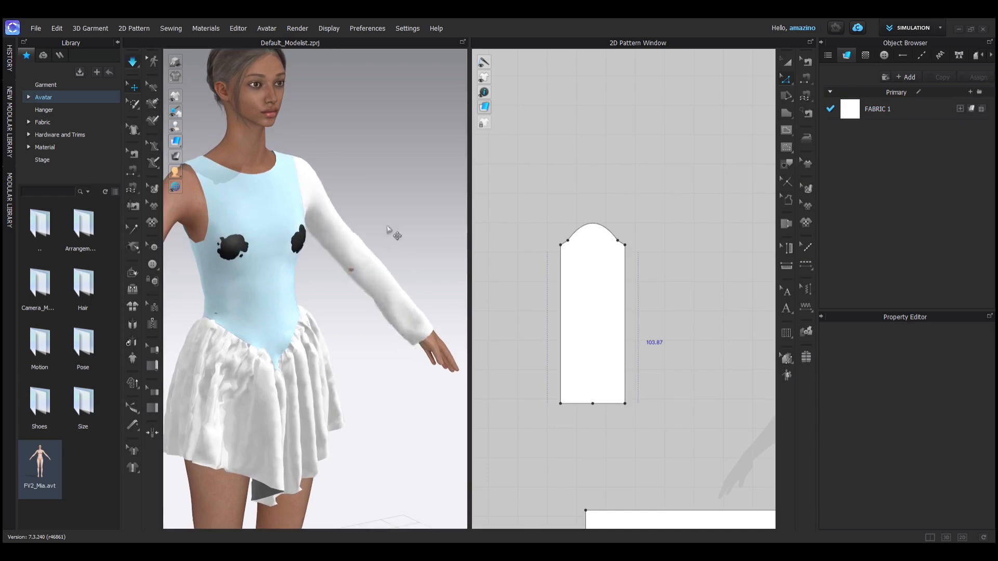
right_drag(349, 209, 320, 197)
drag(307, 176, 316, 166)
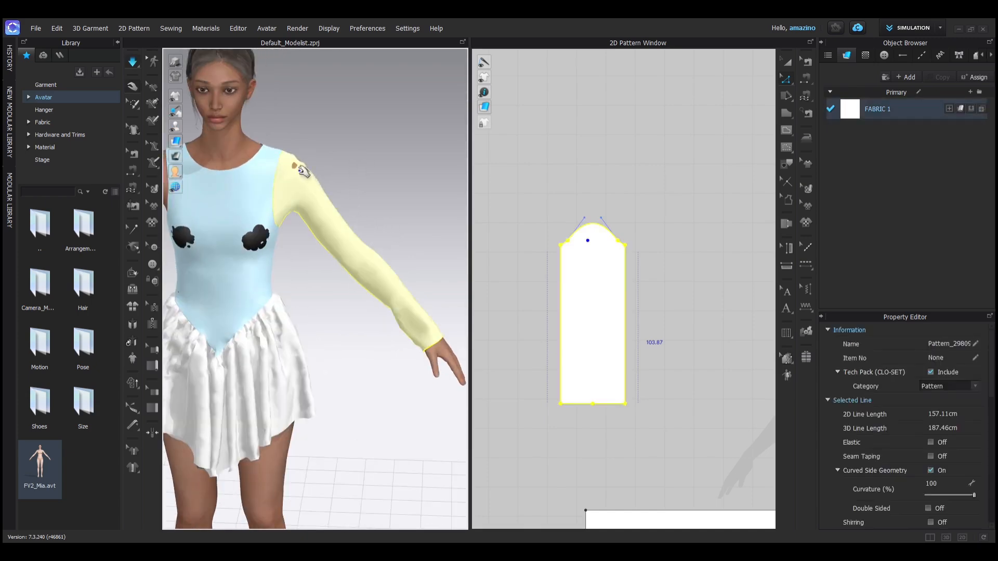
click(312, 161)
click(298, 167)
right_drag(348, 185, 197, 193)
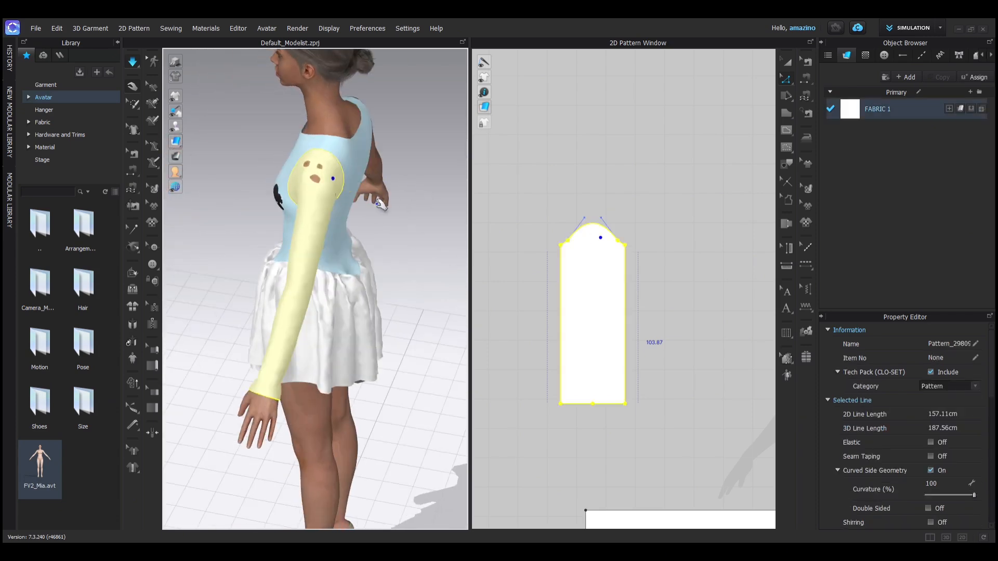
right_drag(280, 189, 445, 185)
scroll(319, 193, down, 2)
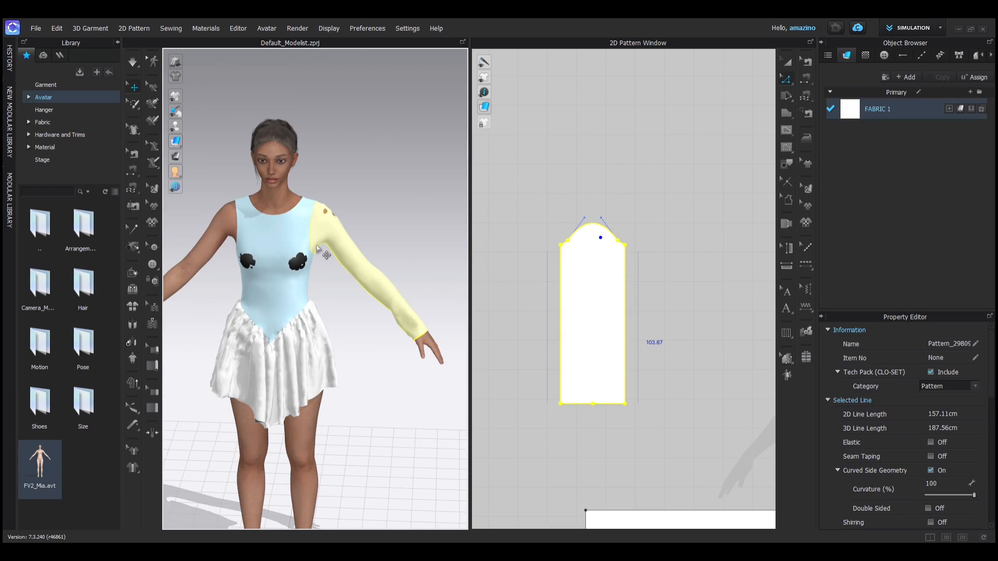
key(space)
Unfreeze the front and back bodice patterns together and simulate the whole garment with the sleeve attached
click(265, 239)
right_drag(335, 283, 156, 267)
click(290, 289)
right_drag(290, 289, 292, 281)
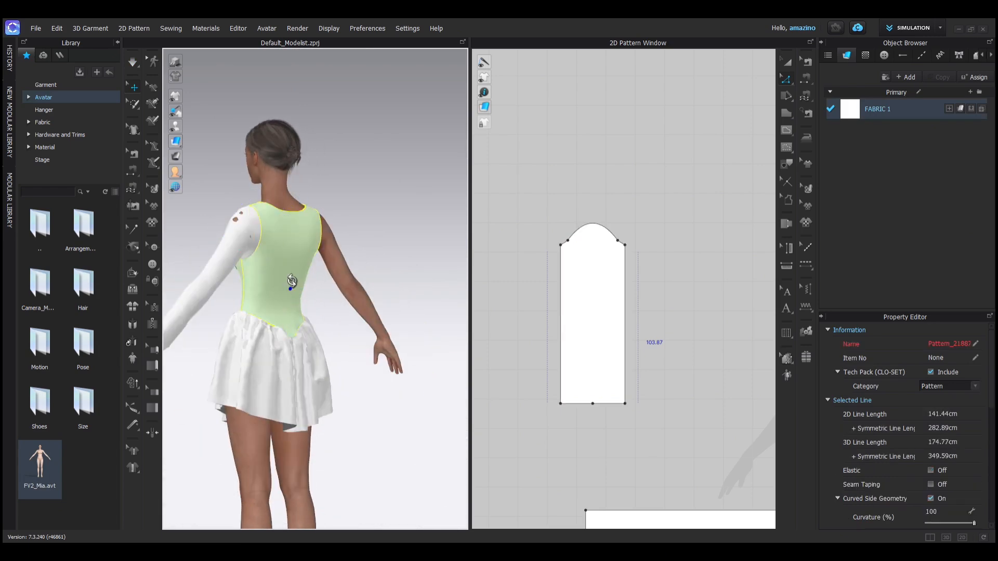
click(307, 110)
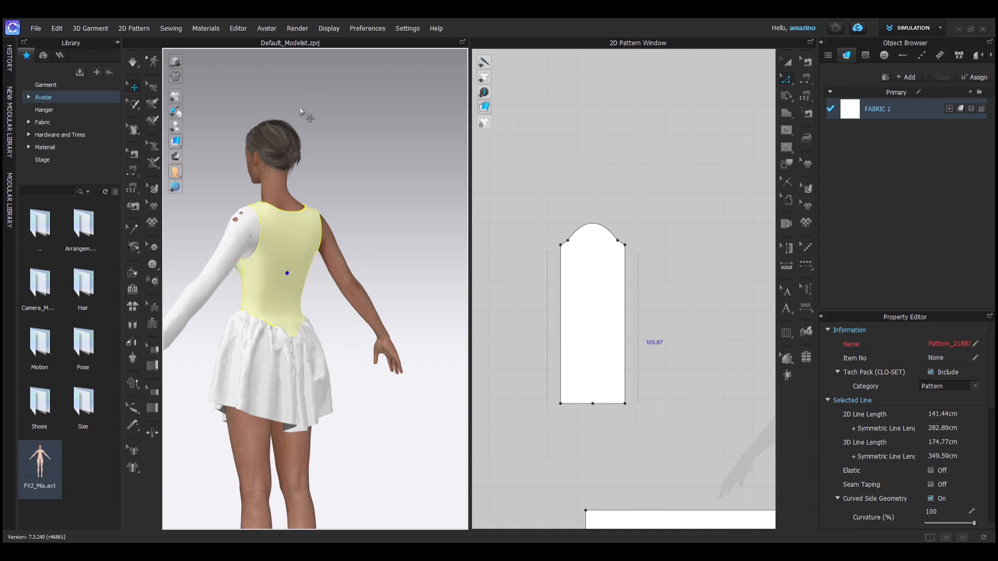
right_drag(219, 207, 403, 274)
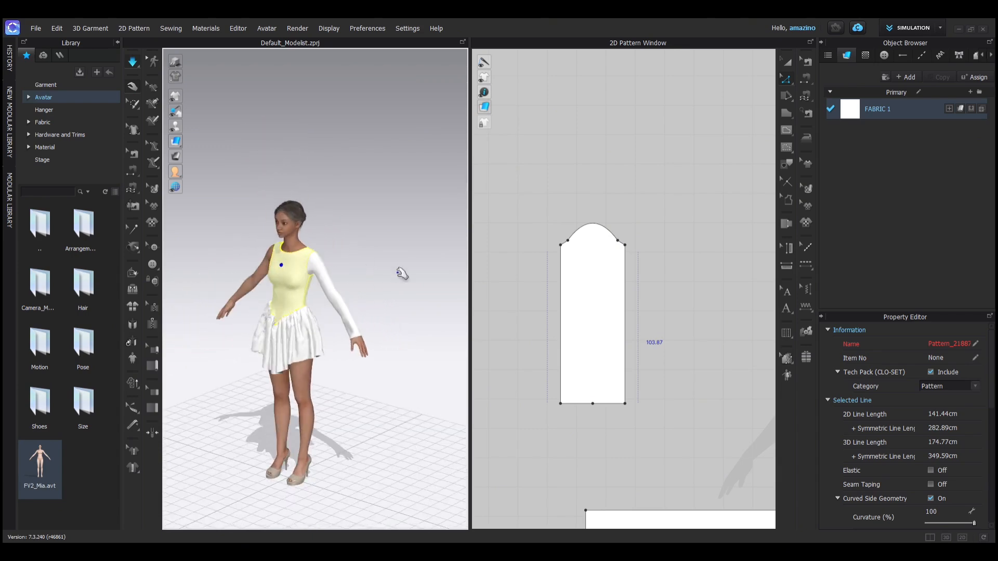
scroll(325, 248, up, 5)
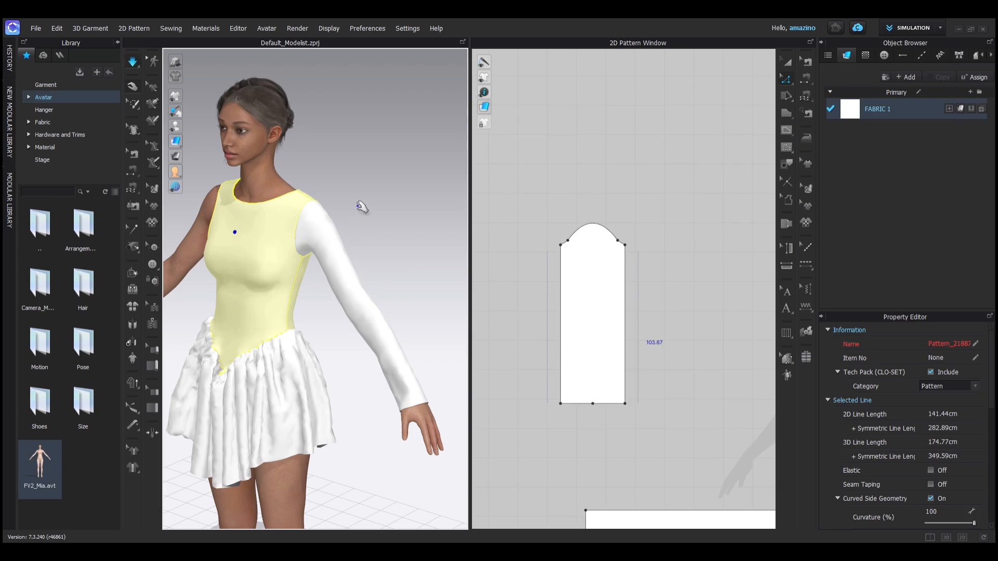
click(362, 207)
click(323, 212)
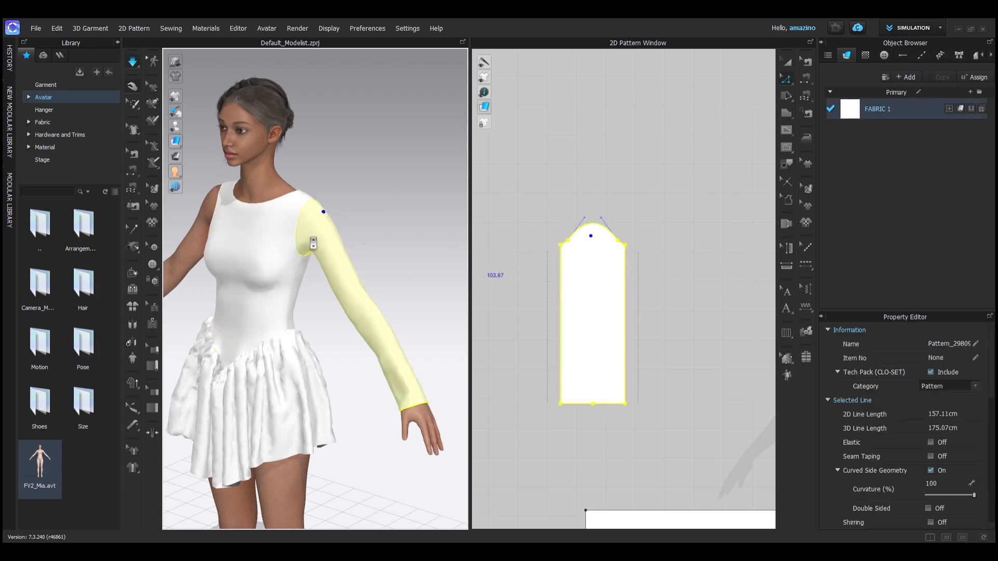
Examine the sleeve's fit on the avatar from the front and side, at the shoulder, underarm and wrist
scroll(313, 242, down, 4)
scroll(312, 243, up, 2)
right_drag(285, 262, 315, 256)
scroll(353, 249, down, 3)
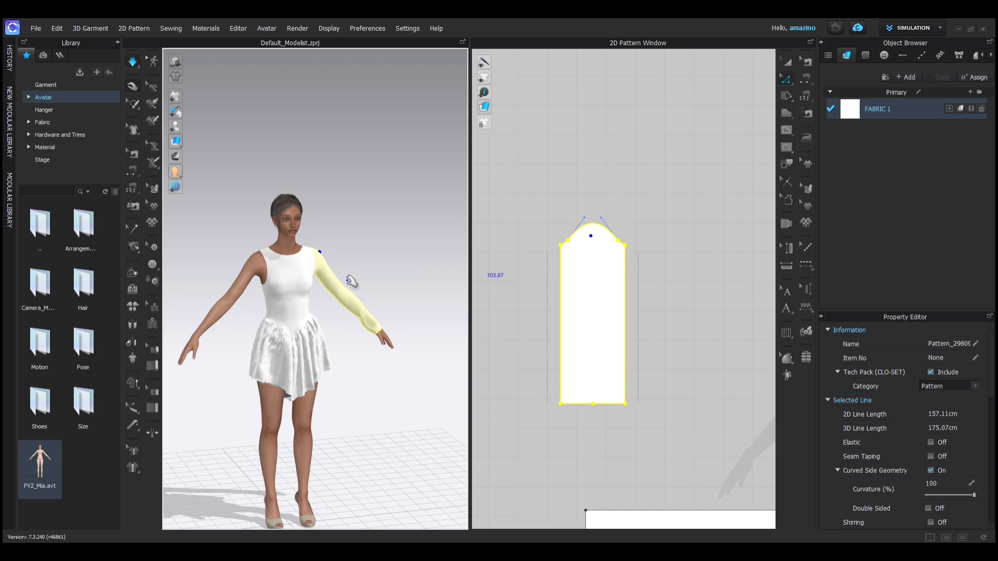
scroll(350, 307, up, 5)
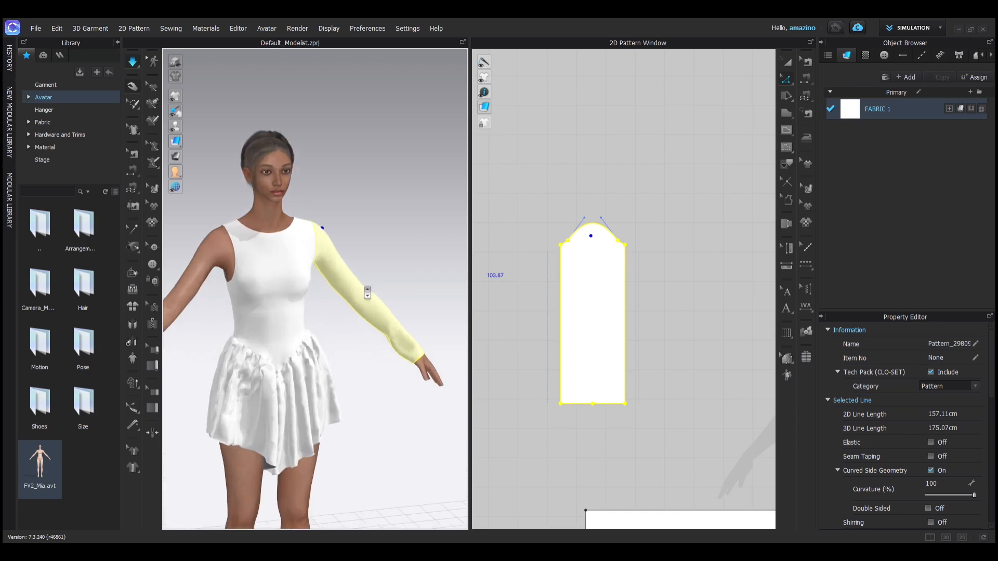
right_drag(360, 227, 391, 280)
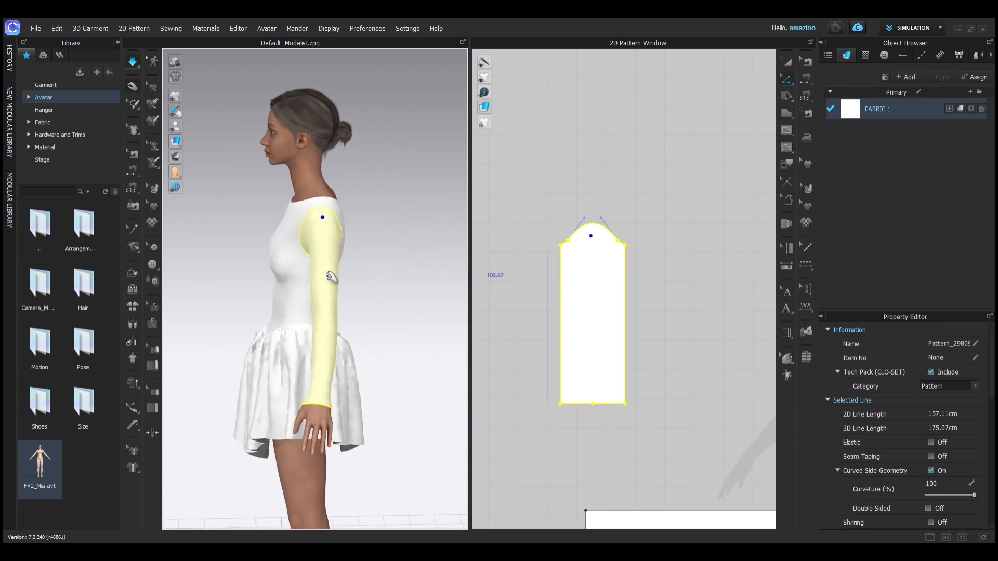
scroll(332, 276, up, 3)
right_drag(333, 267, 334, 244)
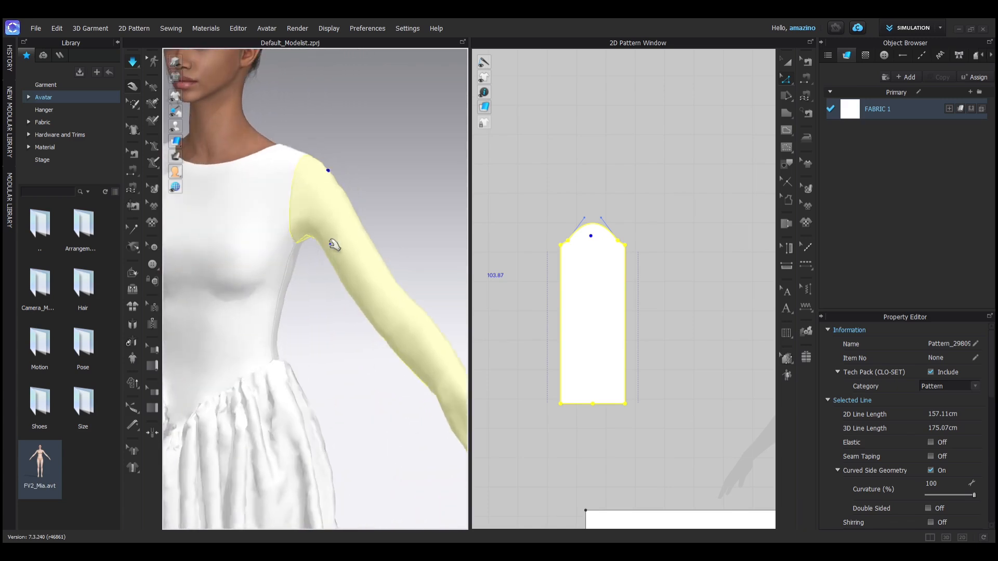
scroll(310, 243, down, 3)
right_drag(307, 314, 314, 327)
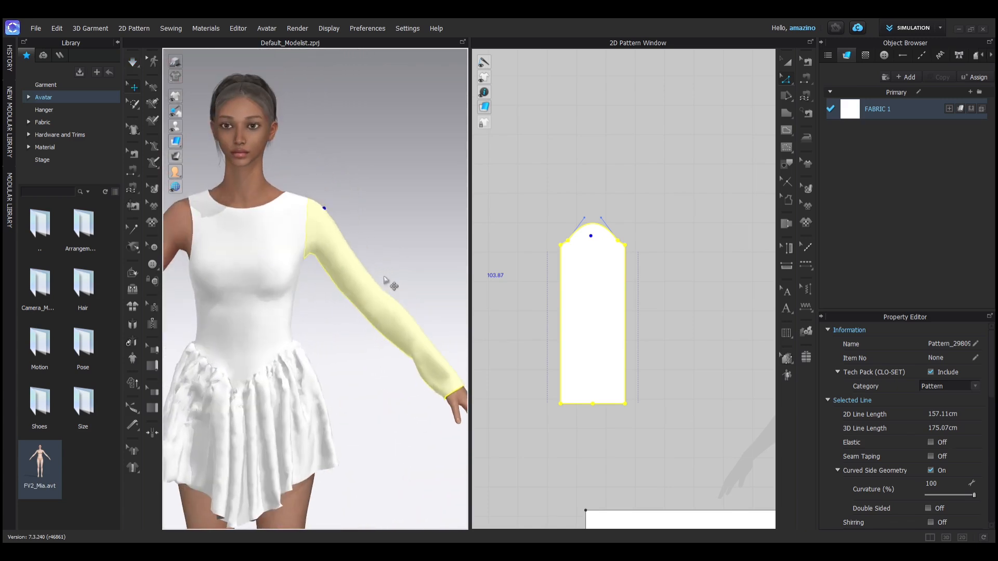
scroll(411, 364, up, 2)
scroll(411, 364, up, 2)
middle_drag(430, 390, 336, 342)
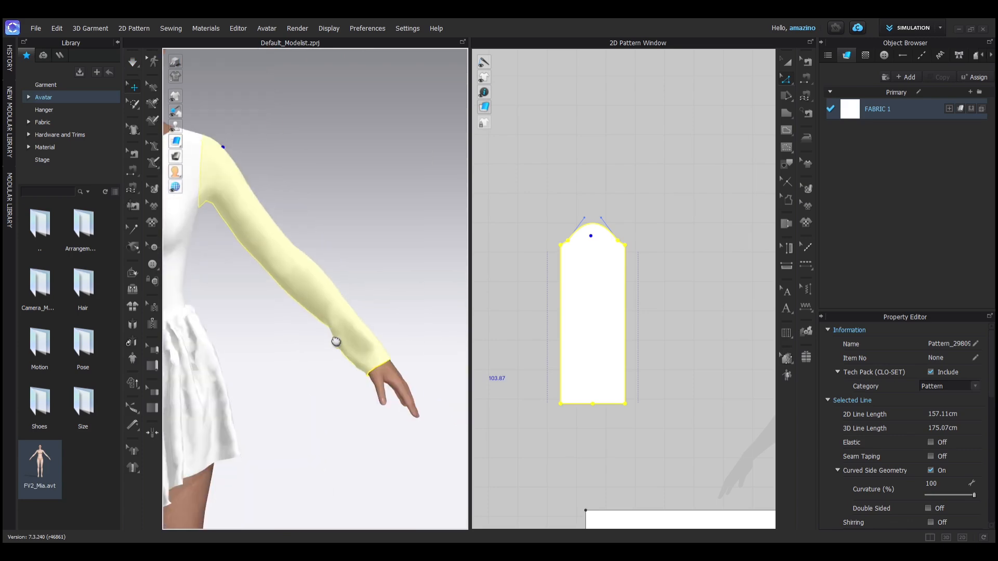
right_drag(368, 364, 312, 346)
Taper the sleeve toward the wrist by moving both hem corners inward to 8.49 cm from the hem's midpoint, and simulate
click(570, 418)
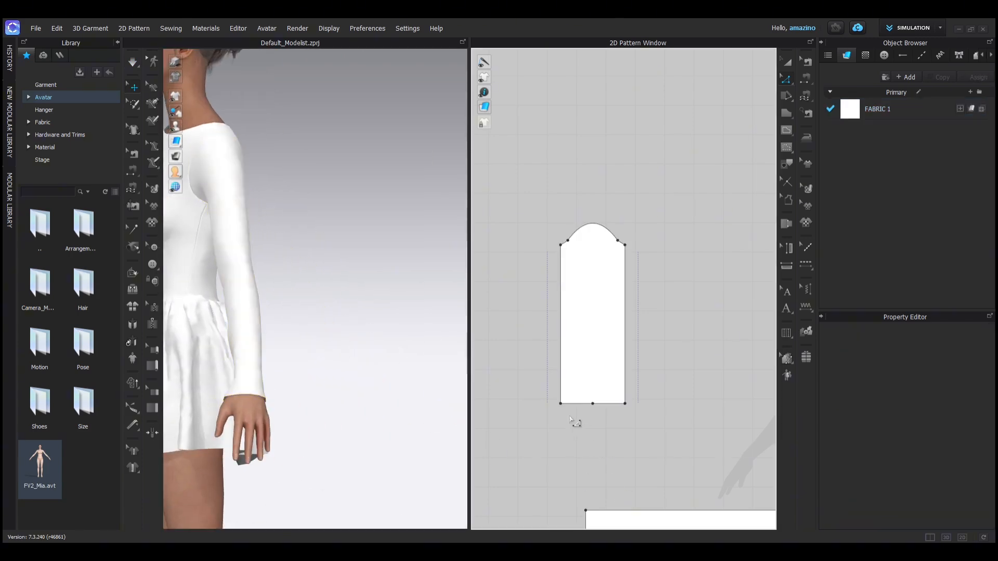
click(561, 406)
drag(562, 404, 617, 406)
key(space)
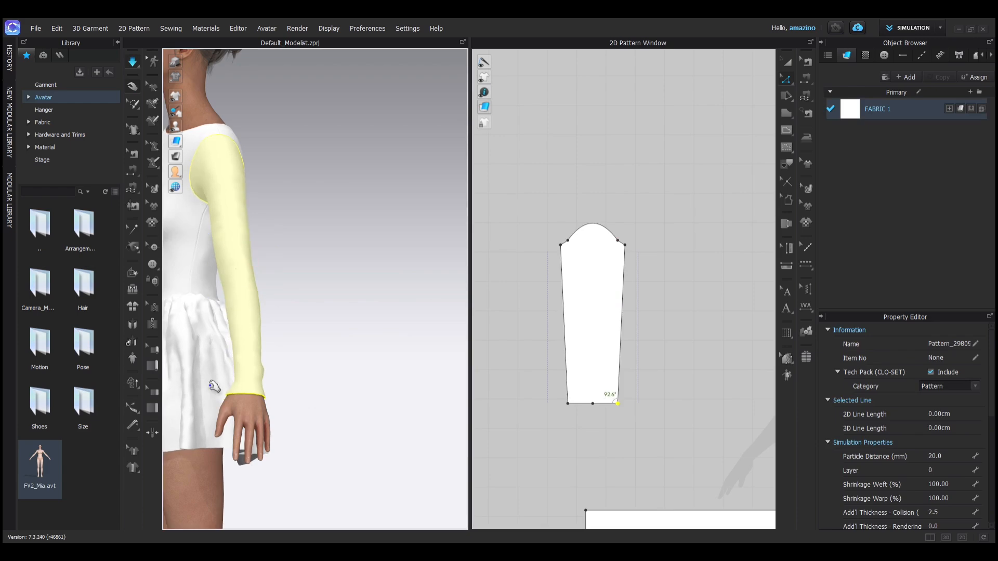
right_drag(214, 382, 323, 382)
scroll(312, 366, up, 2)
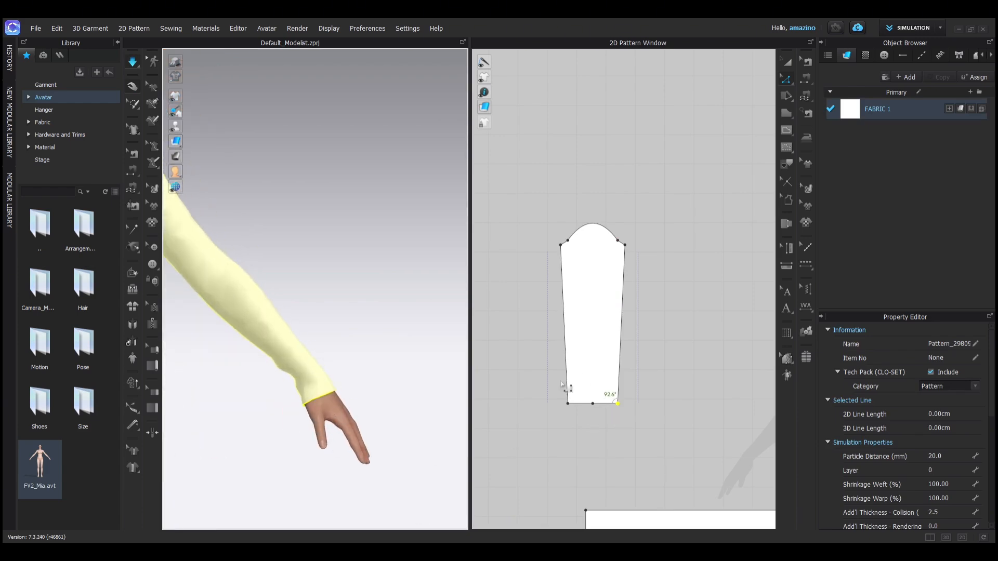
Delete the midpoint on the sleeve's hem so the wrist edge is one continuous line
click(593, 405)
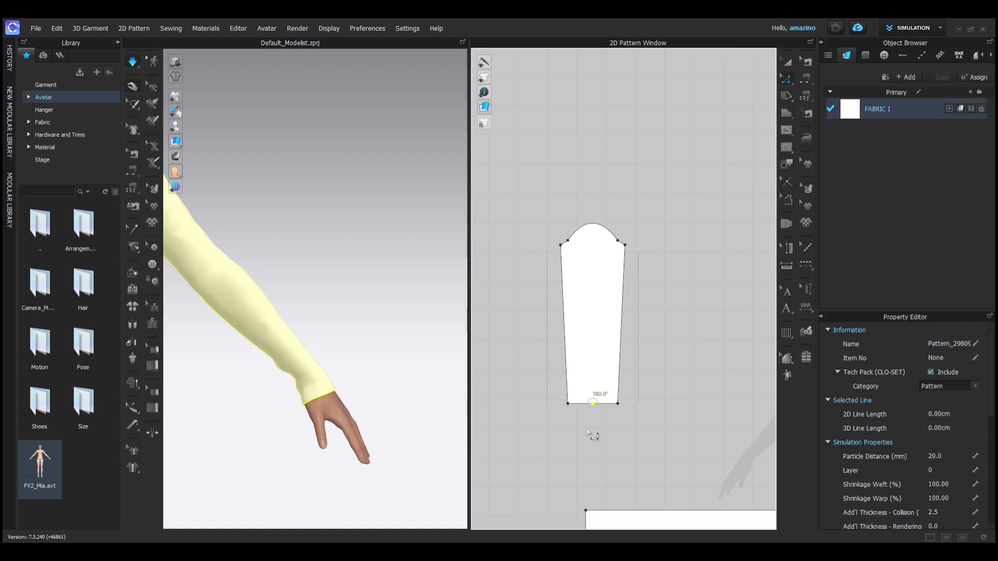
click(581, 404)
click(596, 405)
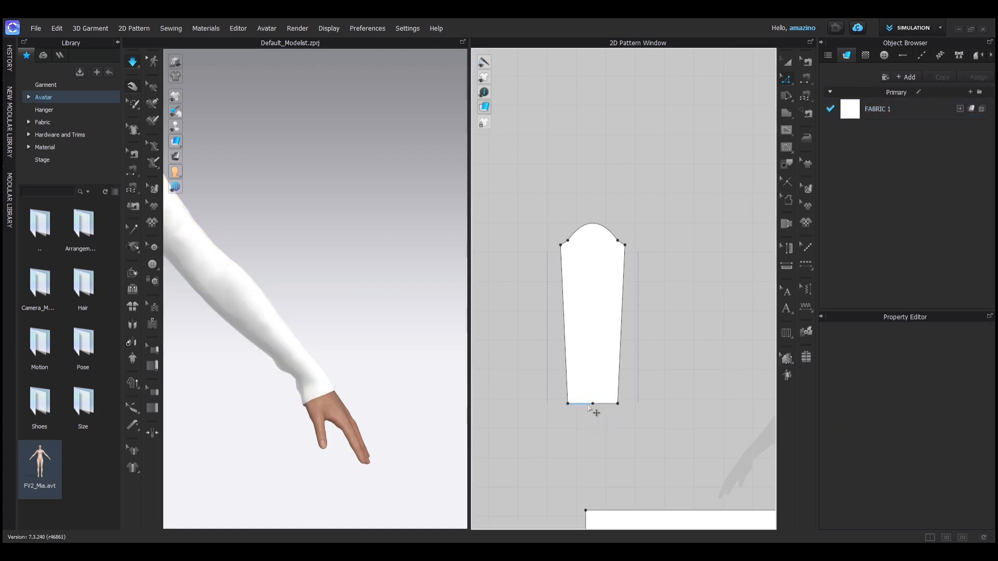
click(589, 406)
scroll(605, 412, up, 5)
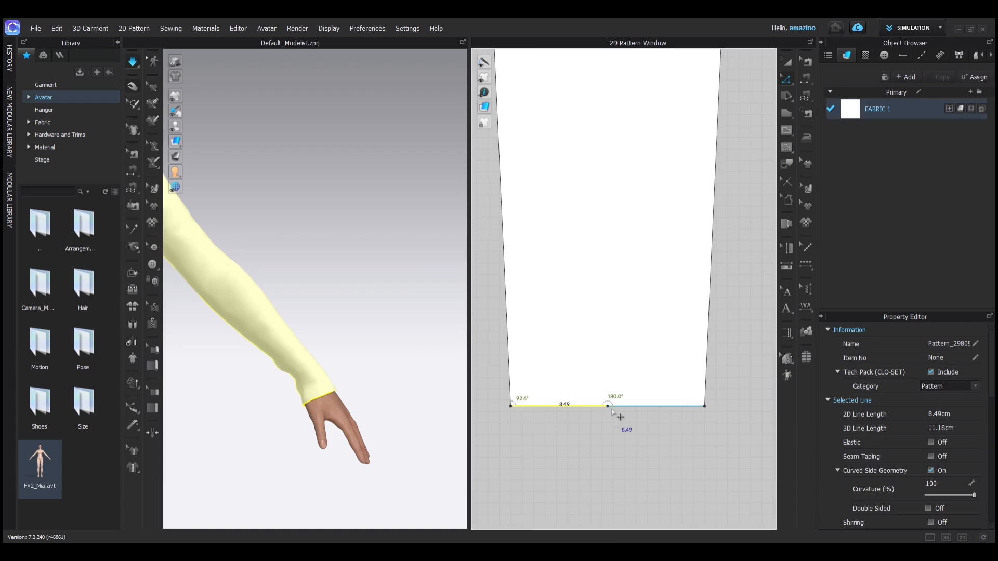
click(607, 405)
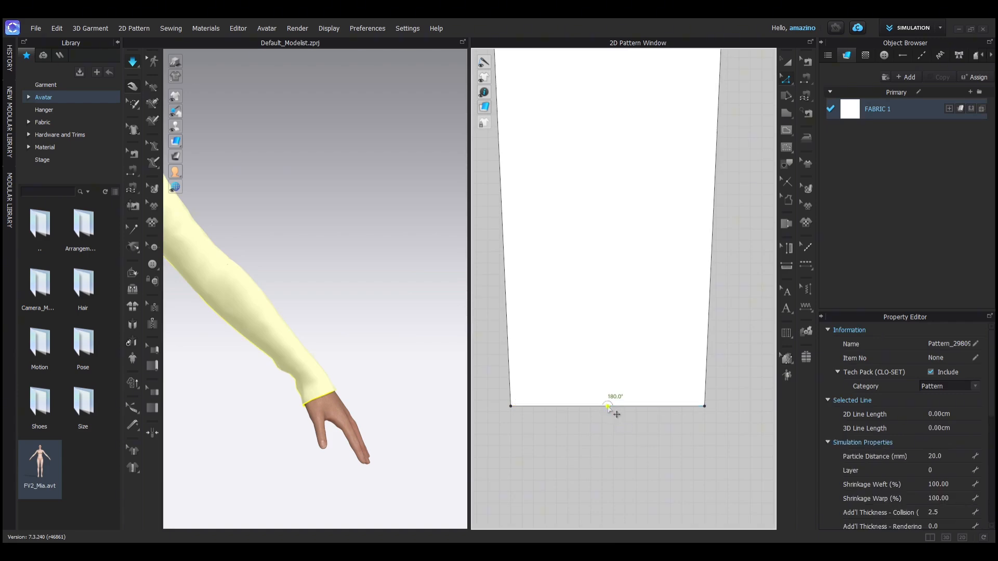
key(Delete)
Shorten the sleeve by moving its whole hem edge upward, and simulate the garment
drag(617, 414, 614, 329)
scroll(283, 347, down, 3)
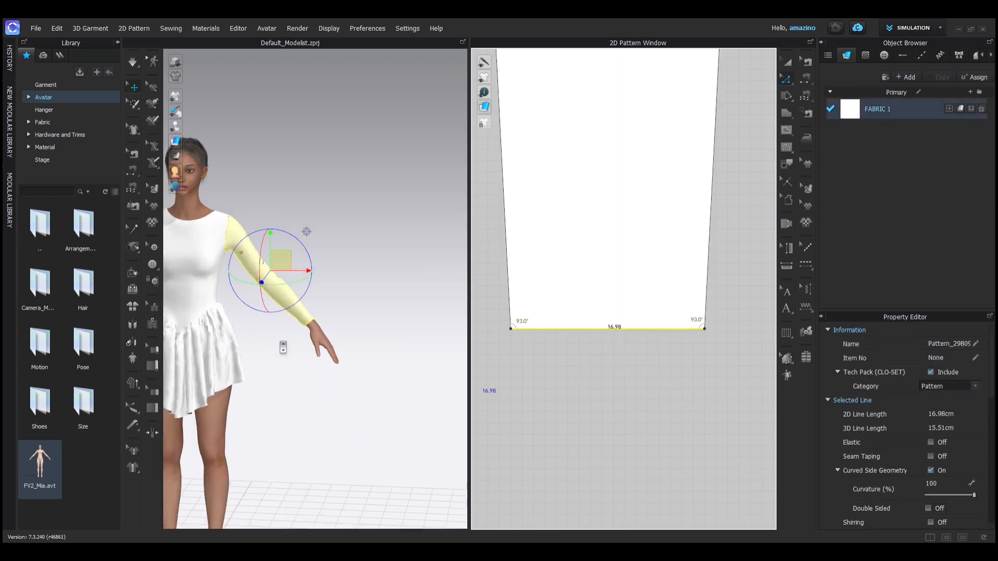
key(space)
scroll(311, 308, up, 3)
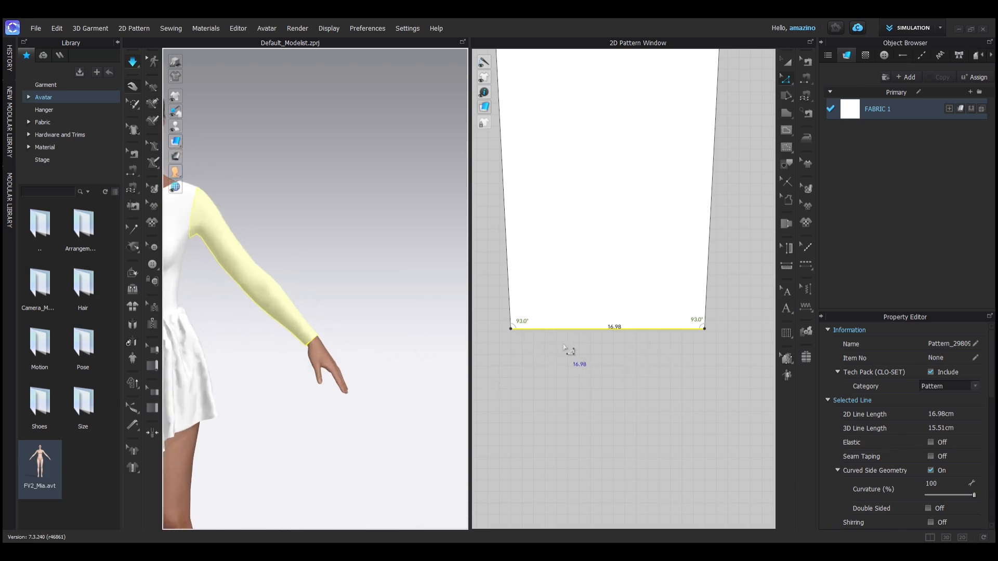
Shorten the sleeve further by moving its whole hem edge upward, simulate the garment, and check the new length from the side
middle_drag(590, 354, 595, 409)
key(space)
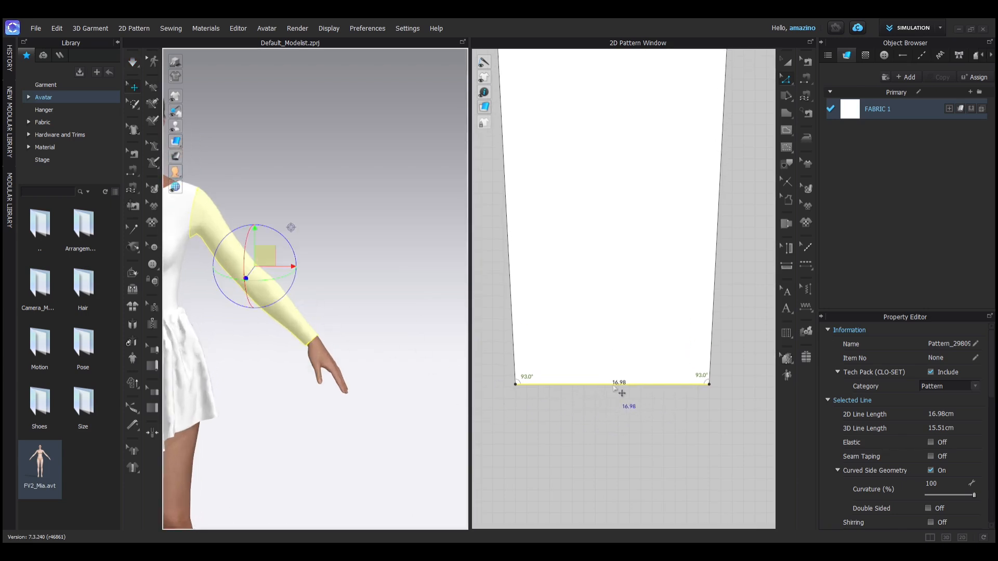
drag(620, 385, 605, 308)
scroll(596, 371, down, 3)
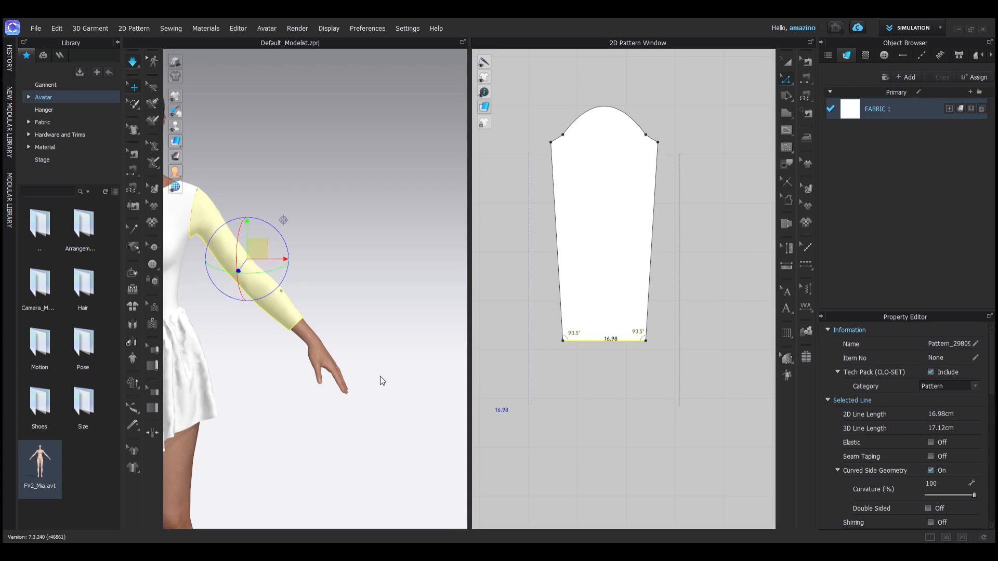
key(space)
scroll(311, 368, up, 1)
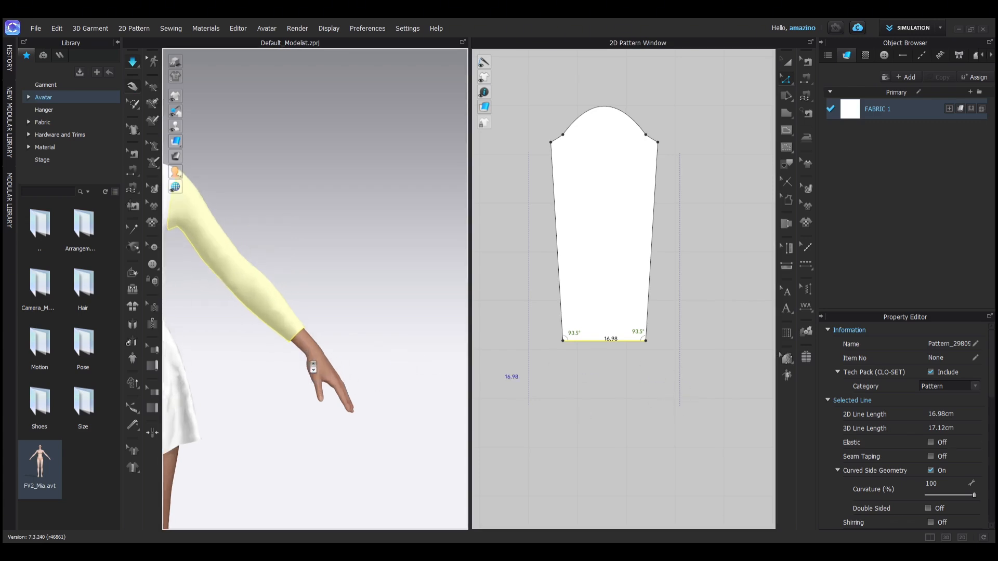
scroll(291, 370, down, 2)
middle_drag(238, 371, 374, 326)
right_drag(364, 339, 263, 339)
scroll(351, 318, up, 2)
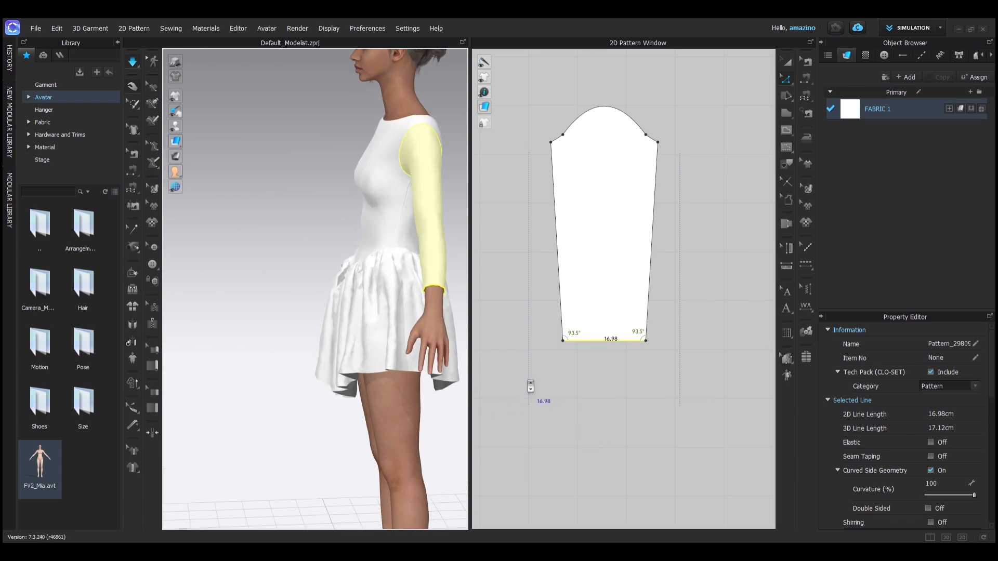
Draw a rectangular cuff piece about 68.3 cm wide and 17.4 cm high below the sleeve pattern
scroll(530, 386, down, 3)
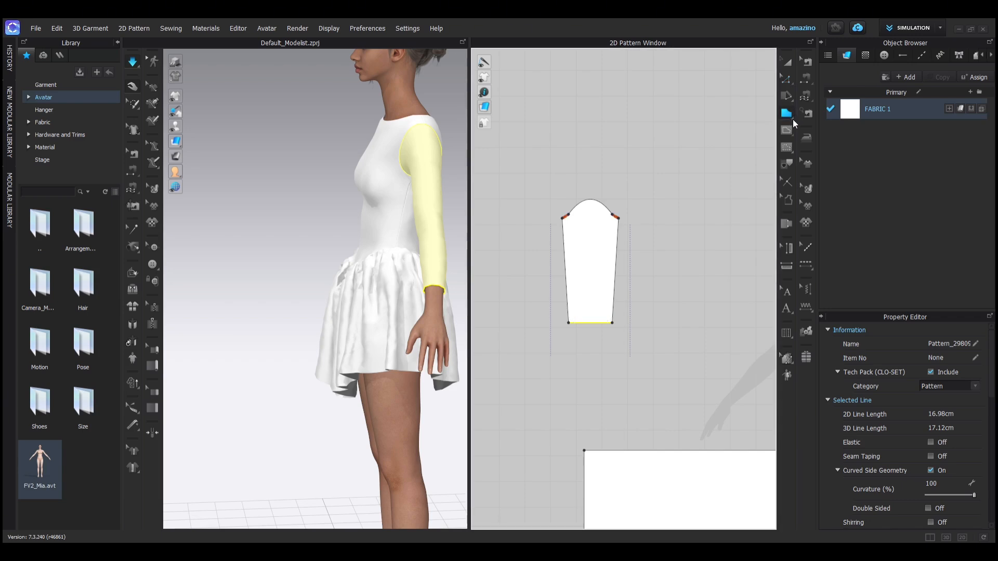
scroll(528, 372, down, 2)
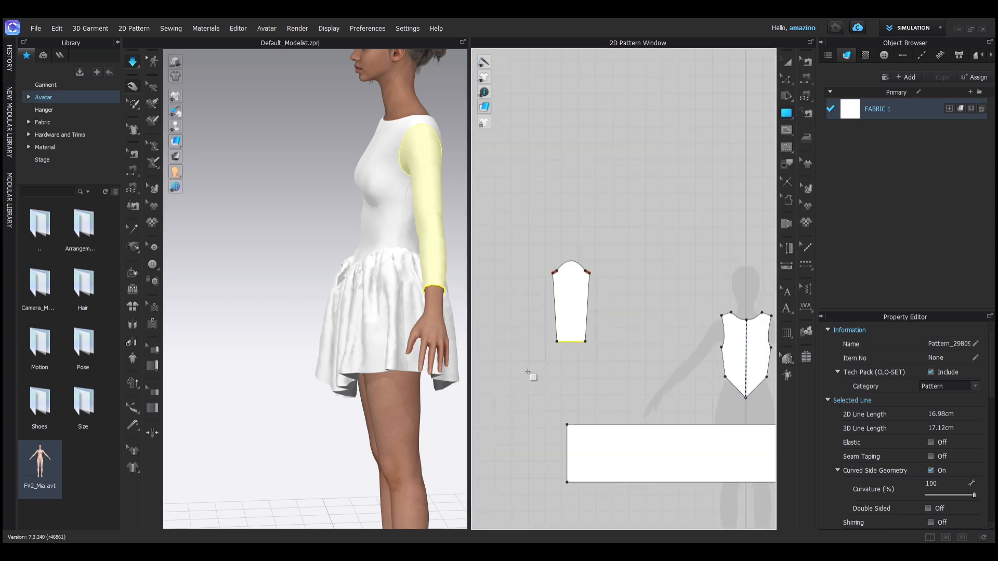
drag(529, 375, 624, 387)
scroll(577, 364, up, 2)
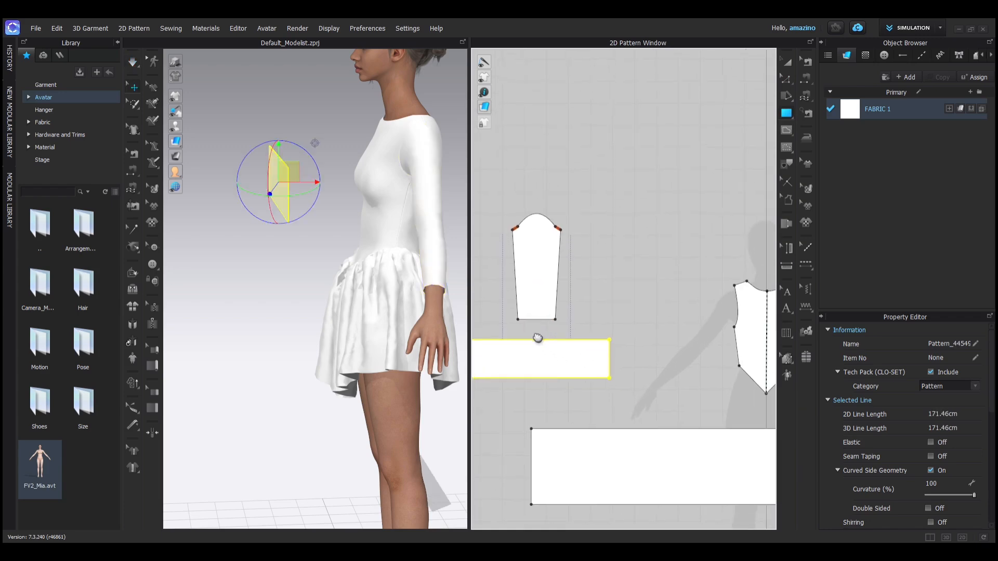
middle_drag(570, 326, 576, 324)
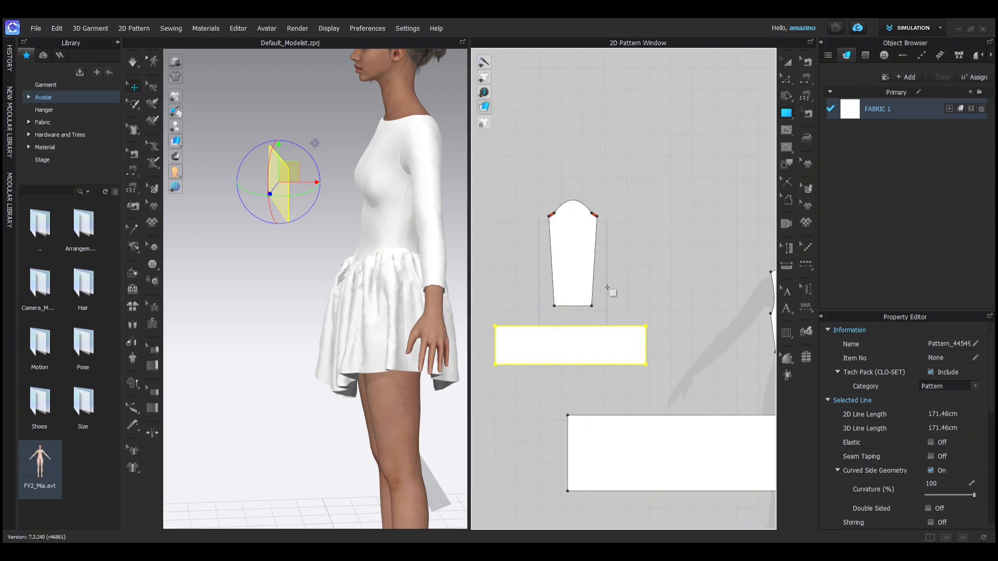
Sew the long upper edge of the cuff rectangle to the sleeve's hem
key(n)
click(571, 326)
click(571, 306)
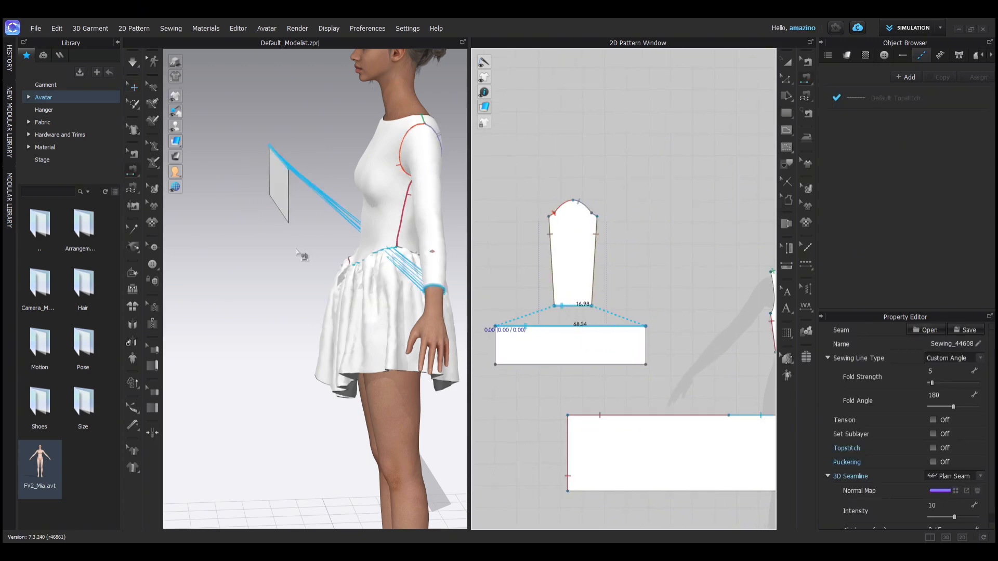
Show the avatar's arrangement points and place the cuff rectangle around the wrist on the sleeved arm
key(a)
drag(276, 193, 464, 367)
right_drag(464, 368, 509, 488)
right_drag(332, 364, 297, 412)
scroll(275, 358, down, 5)
key(shift+f)
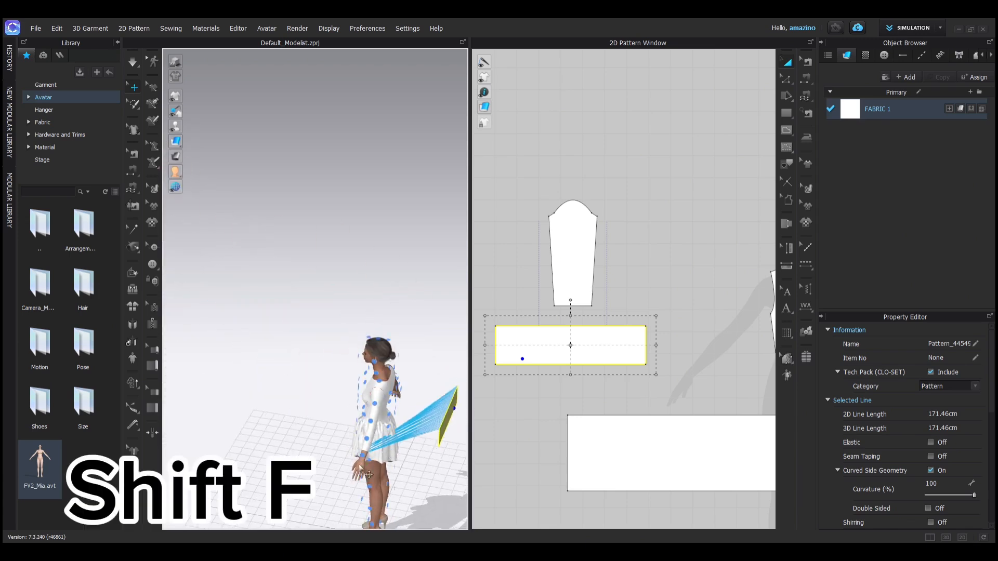
click(362, 458)
right_drag(372, 459, 317, 425)
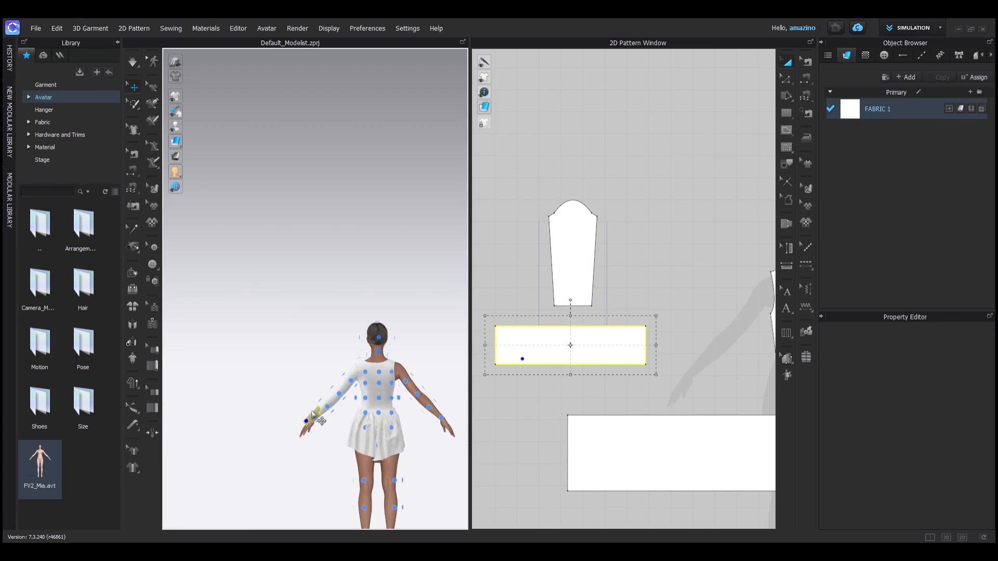
scroll(318, 425, up, 3)
scroll(318, 424, up, 1)
middle_drag(318, 424, 300, 327)
Simulate the cuff as a gathered ruffle, pull it down over the hand, and view it from several sides
key(n)
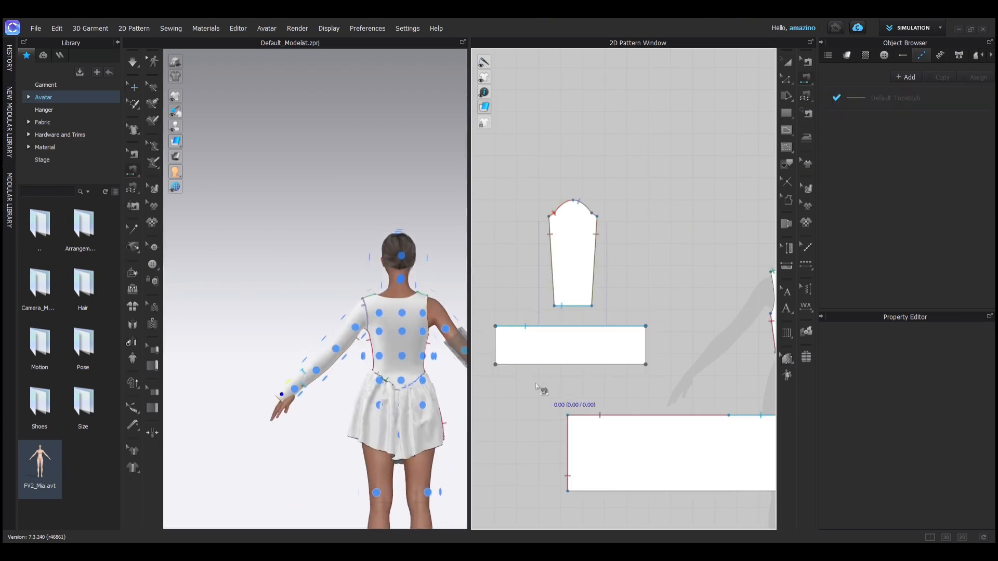
key(q)
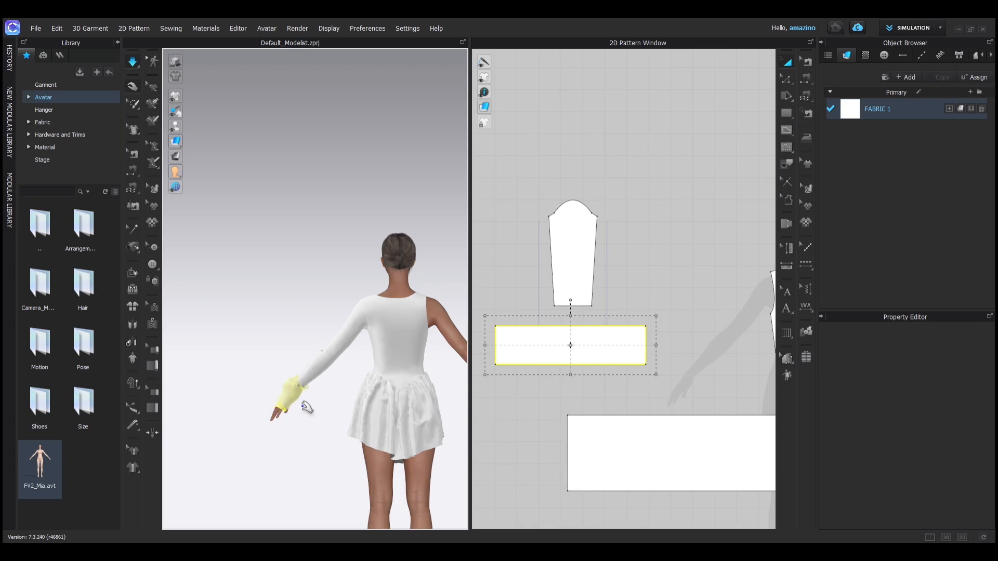
right_drag(306, 407, 393, 383)
scroll(349, 387, up, 3)
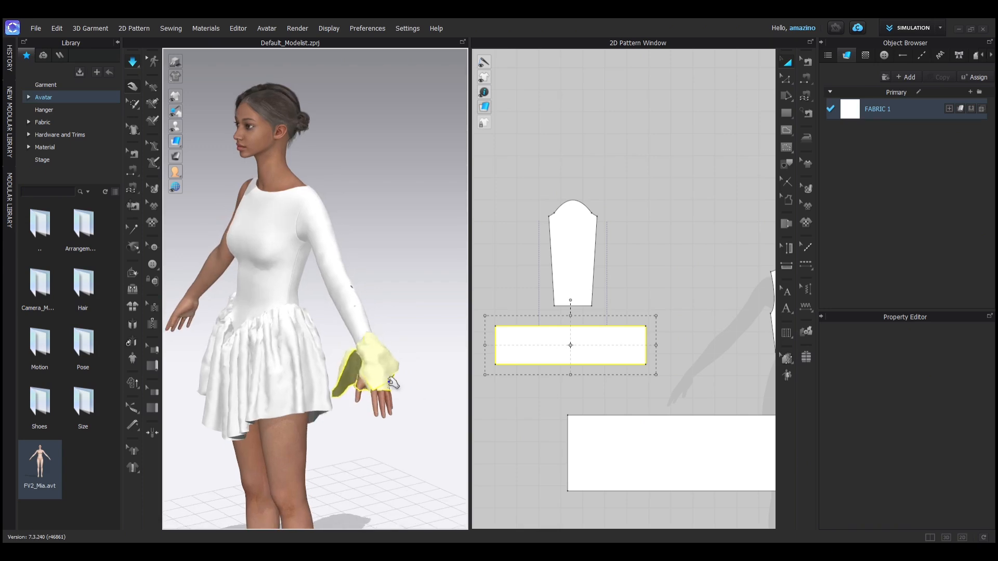
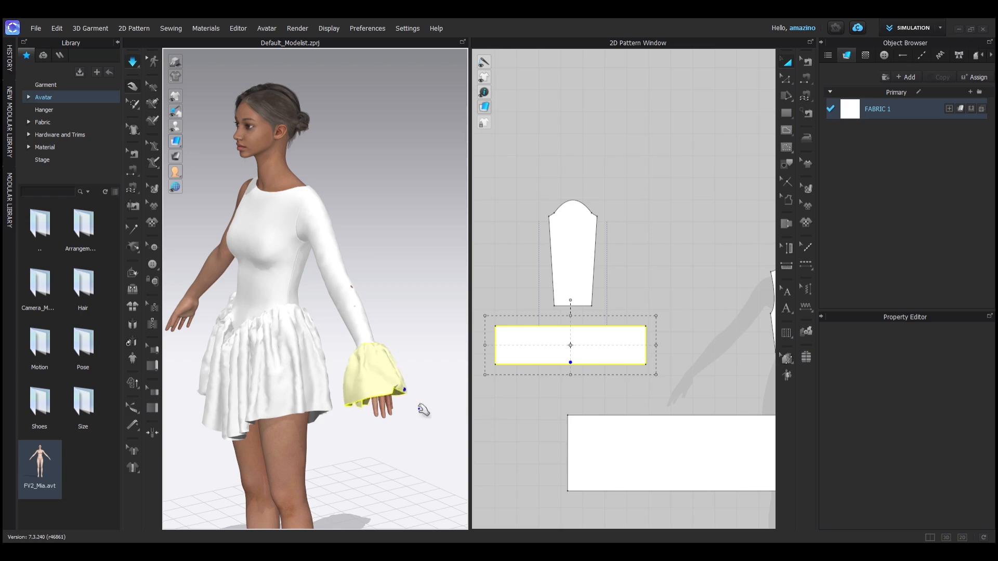
right_drag(418, 402, 408, 415)
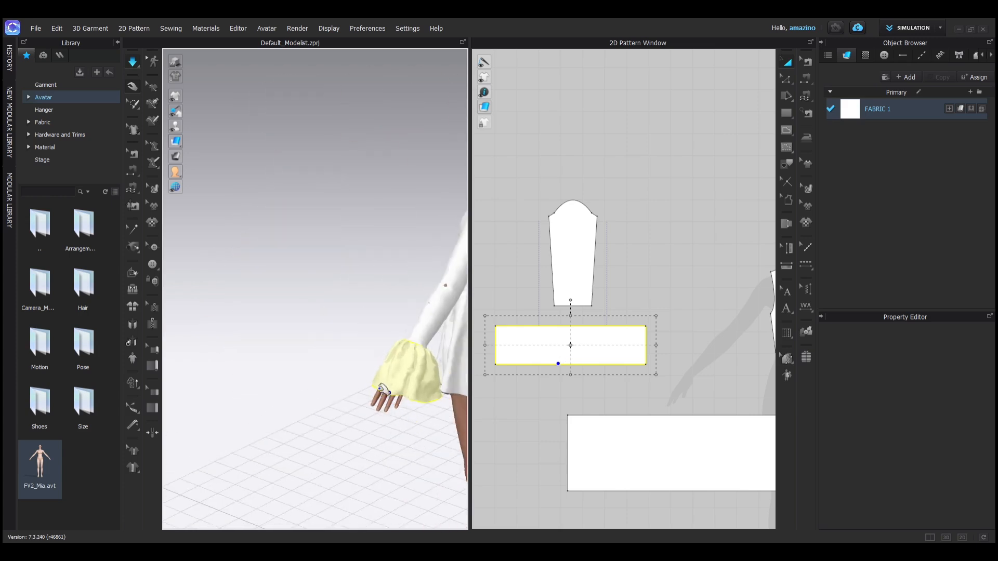
drag(378, 383, 391, 435)
right_drag(391, 435, 494, 387)
scroll(371, 367, down, 2)
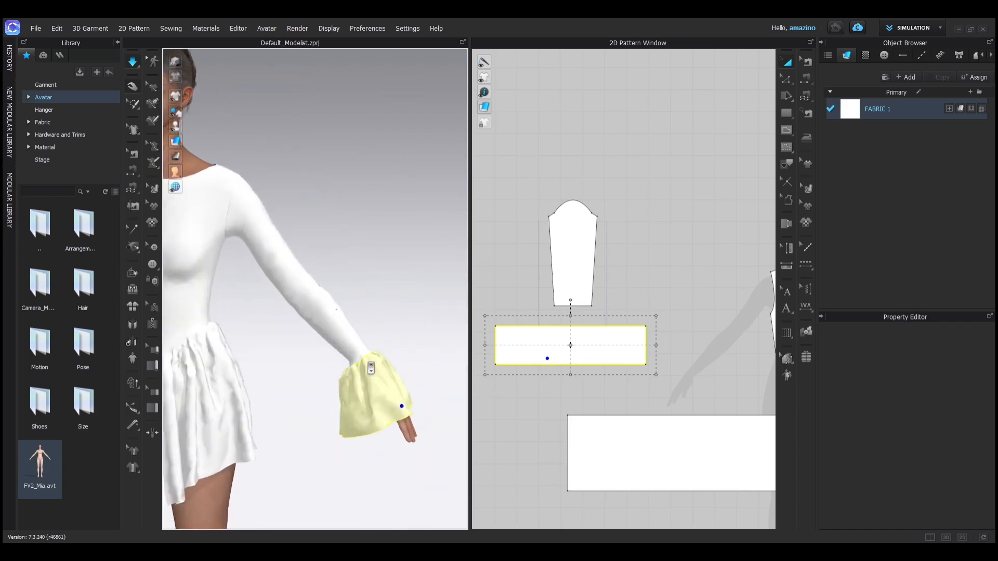
scroll(371, 368, down, 2)
middle_drag(359, 400, 326, 338)
right_drag(326, 338, 303, 408)
scroll(353, 370, up, 3)
right_drag(354, 358, 383, 358)
Sew the cuff's two short ends together and simulate to close the ruffle around the wrist
key(n)
click(496, 352)
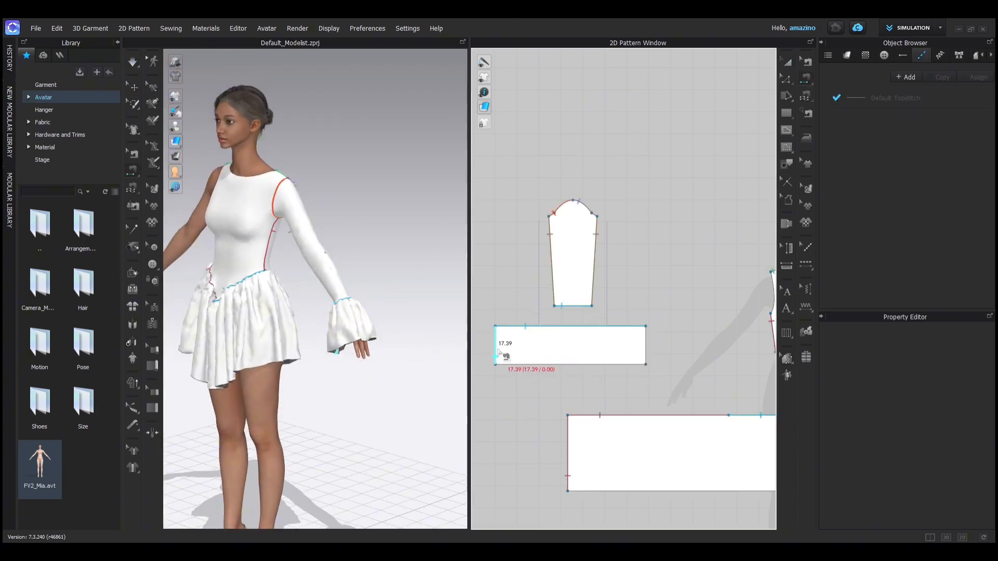
click(644, 357)
key(q)
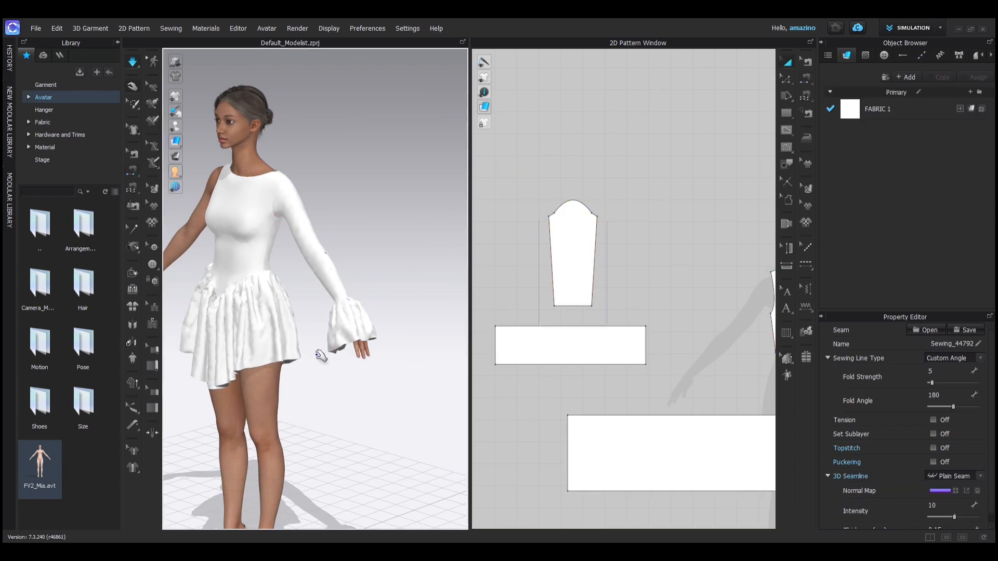
right_drag(317, 355, 343, 327)
scroll(357, 340, up, 3)
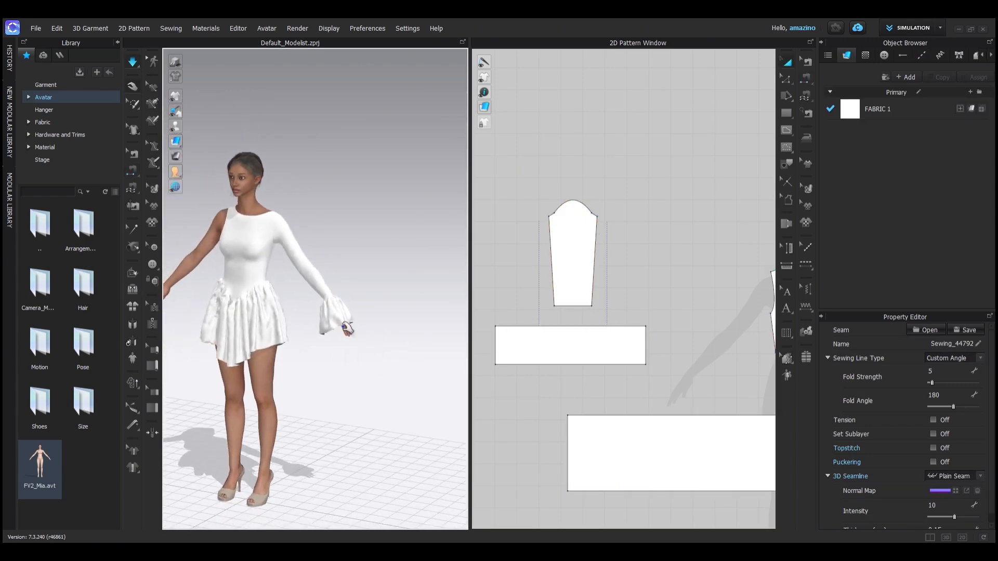
scroll(305, 332, up, 4)
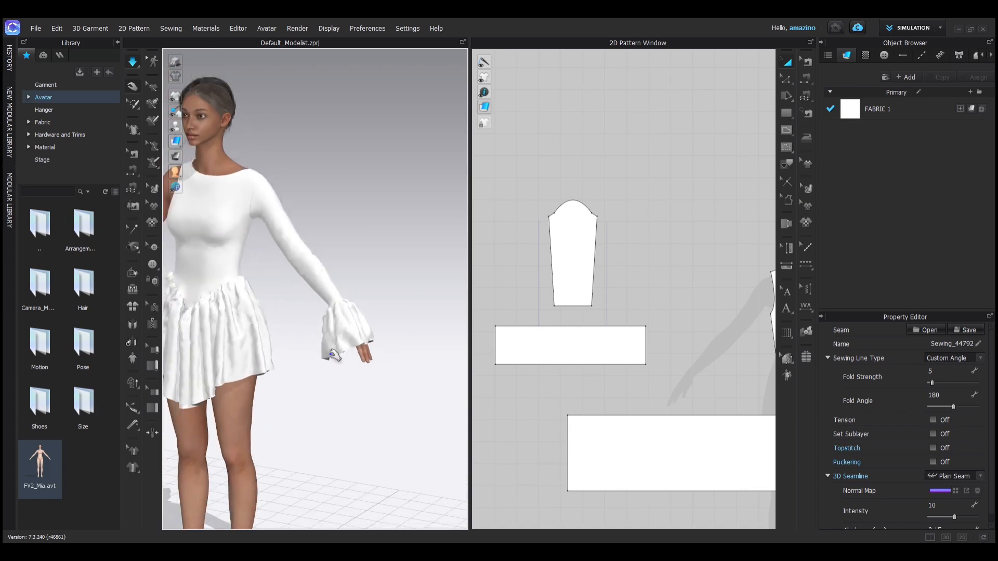
Examine the sleeve closely around the elbow and forearm, pulling its fabric away from the arm during simulation
click(325, 262)
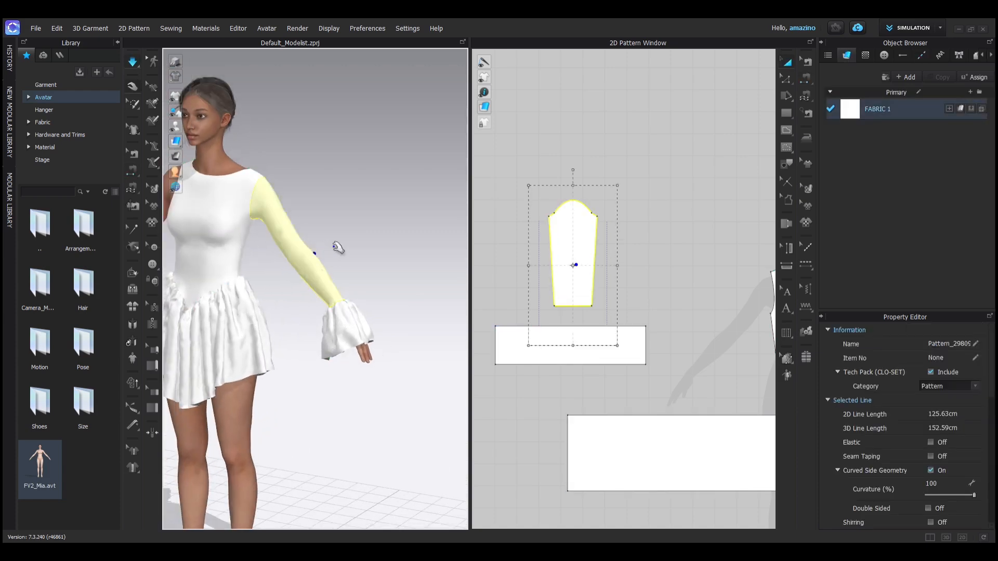
right_drag(359, 265, 250, 300)
scroll(298, 276, up, 6)
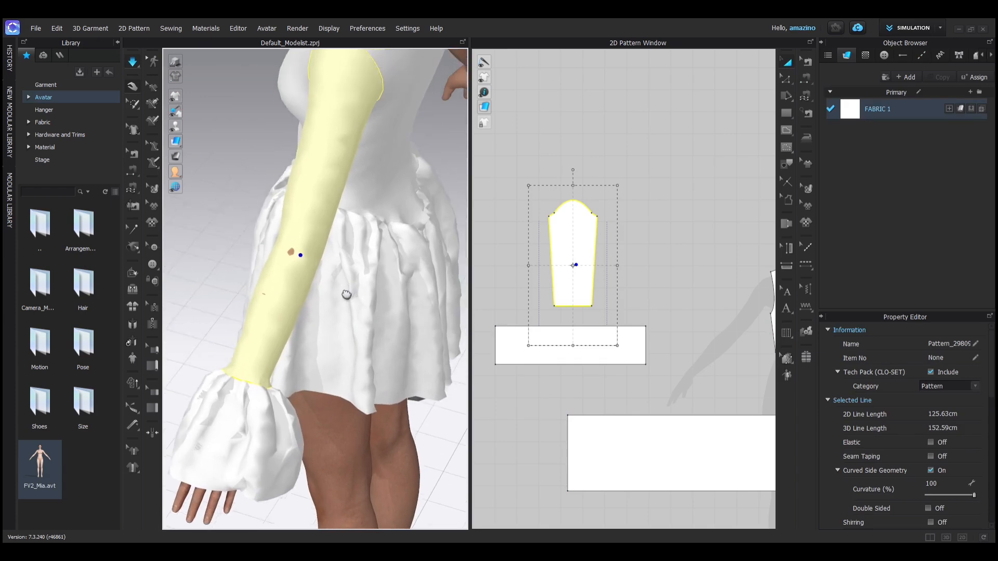
right_drag(285, 282, 406, 296)
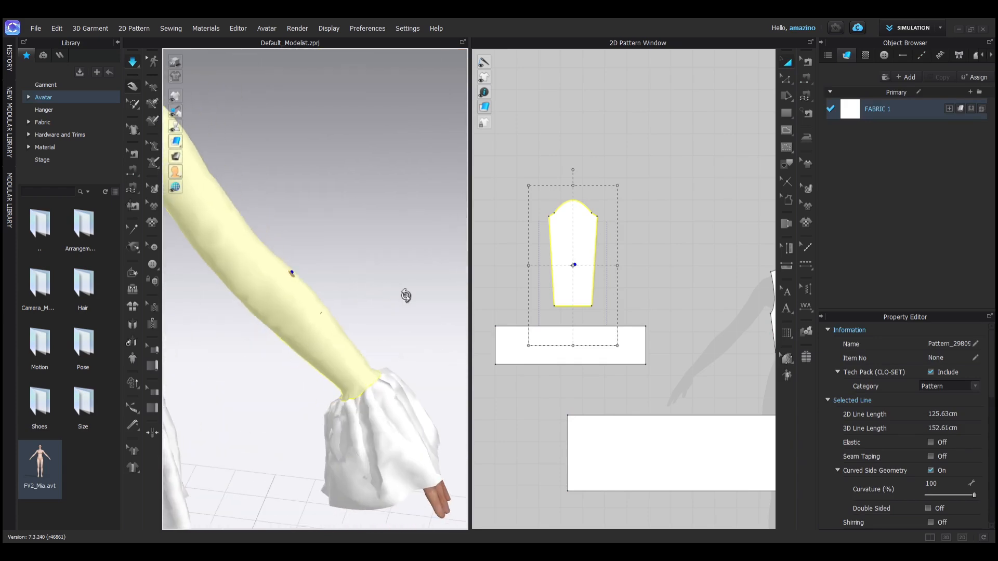
drag(286, 284, 325, 250)
click(323, 311)
right_drag(320, 295, 406, 264)
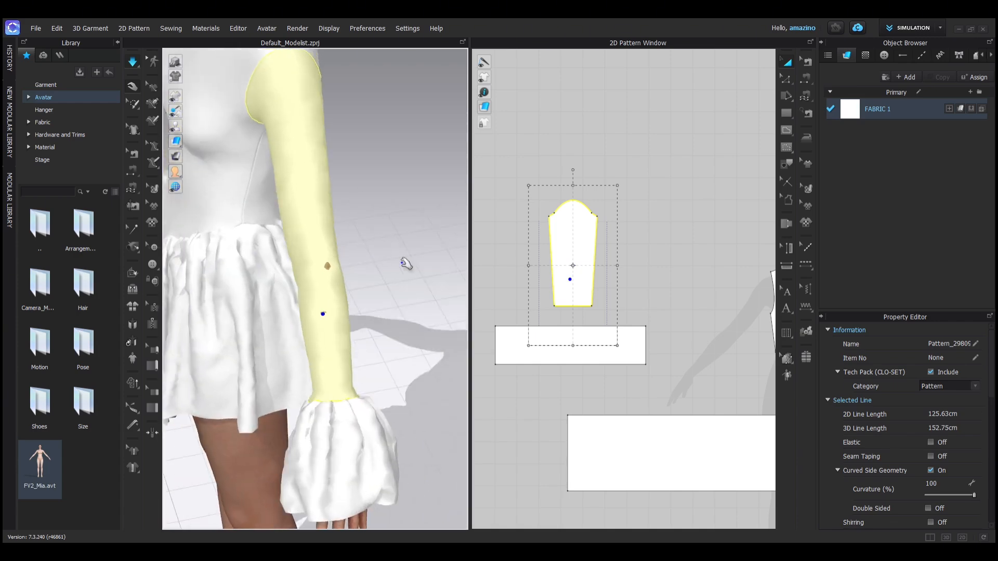
Set the sleeve pattern's particle distance to 10 mm
click(575, 287)
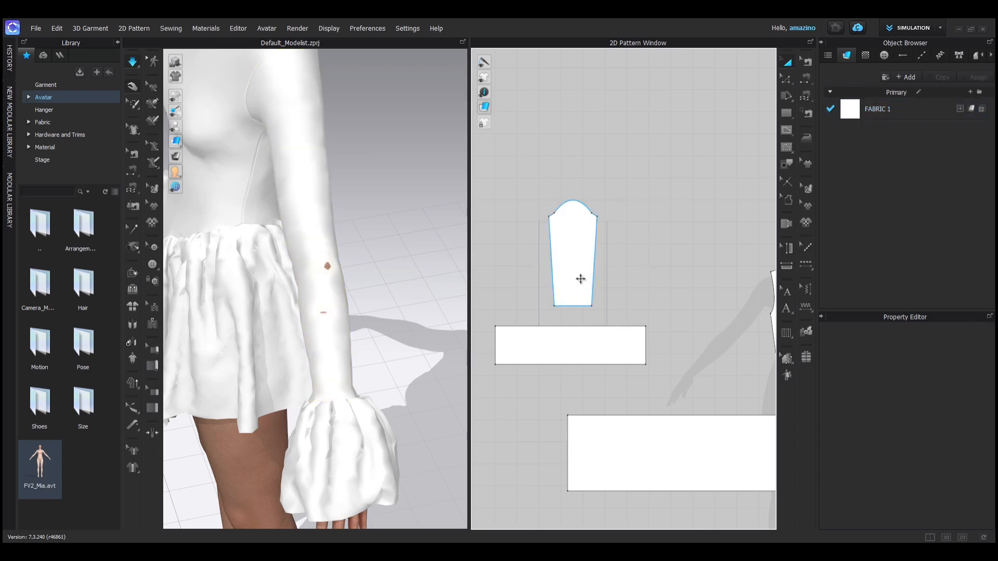
scroll(917, 447, down, 5)
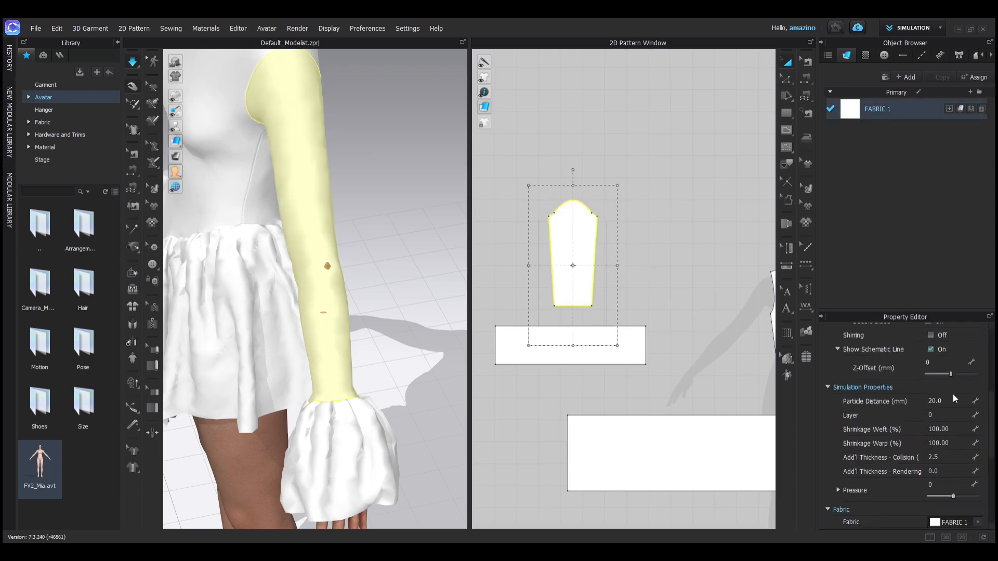
click(948, 405)
text(10)
key(Return)
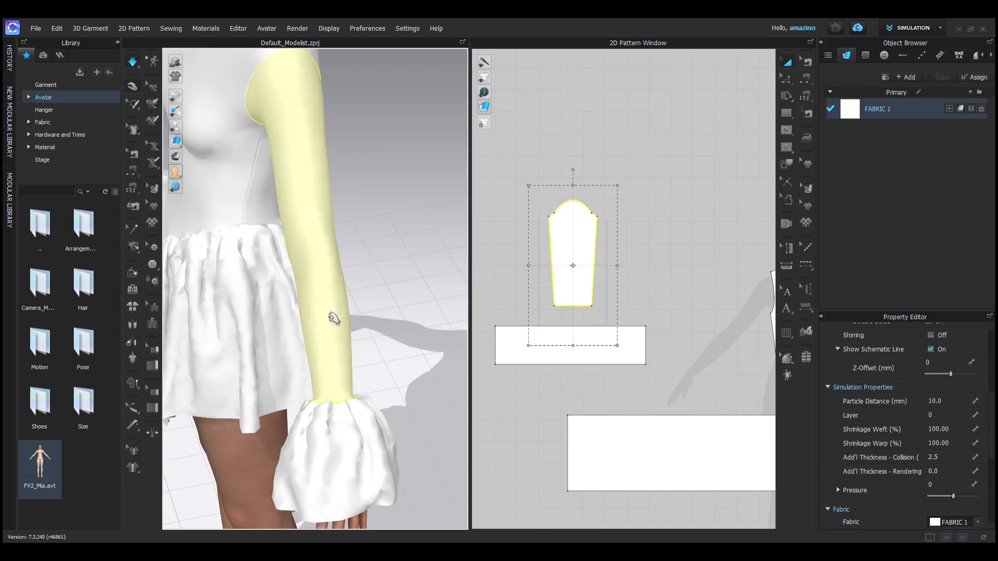
Examine the refined sleeve and ruffled cuff on the avatar, up close and at full-dress distance
scroll(329, 318, up, 5)
scroll(338, 265, down, 5)
right_drag(335, 264, 373, 271)
scroll(444, 377, down, 3)
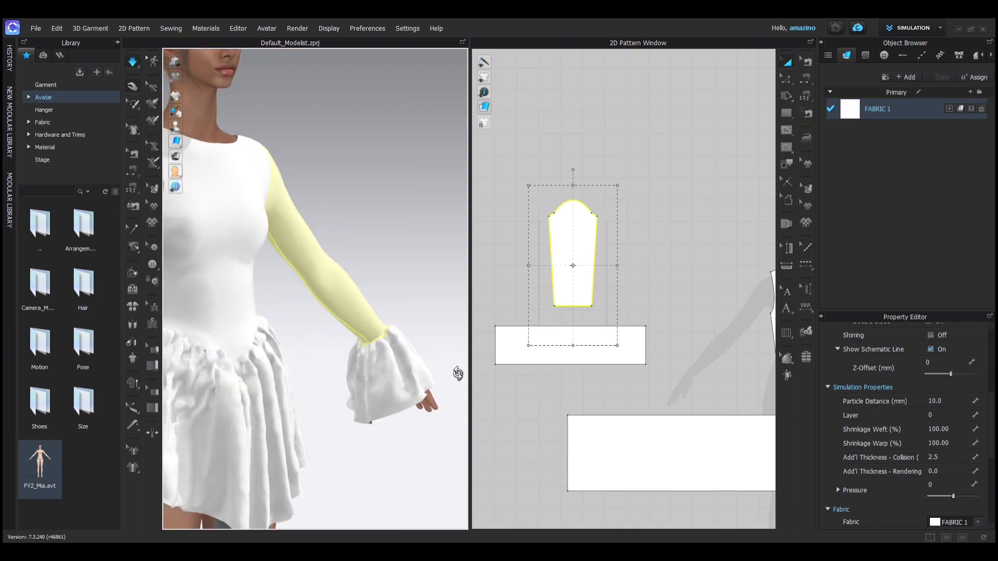
scroll(269, 334, down, 4)
scroll(245, 260, down, 2)
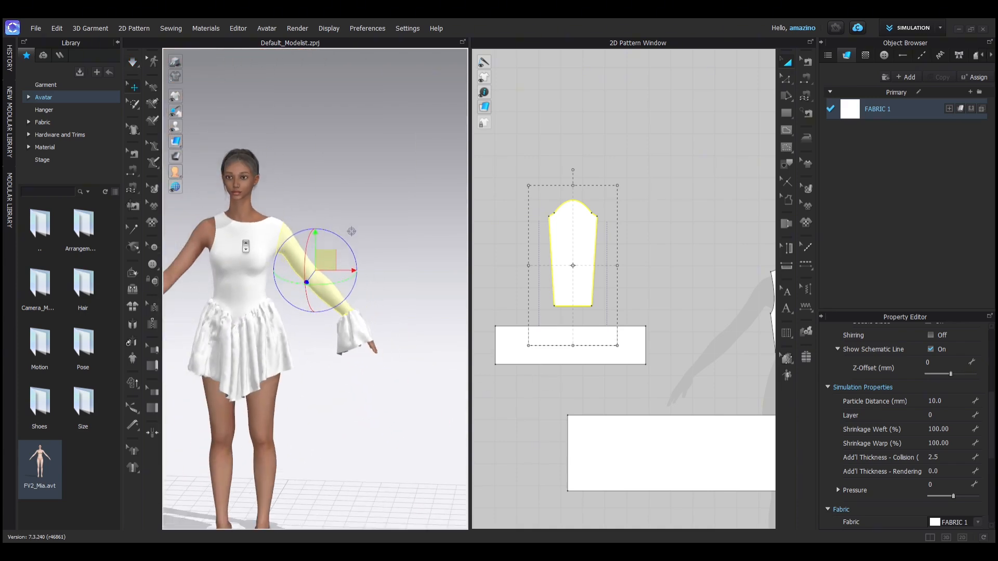
click(351, 210)
scroll(317, 291, up, 3)
right_drag(272, 290, 395, 281)
scroll(576, 274, up, 2)
scroll(576, 273, down, 2)
Copy the sleeve and cuff together as a mirrored pair for the other arm, placing the new patterns beside the back bodice
click(576, 272)
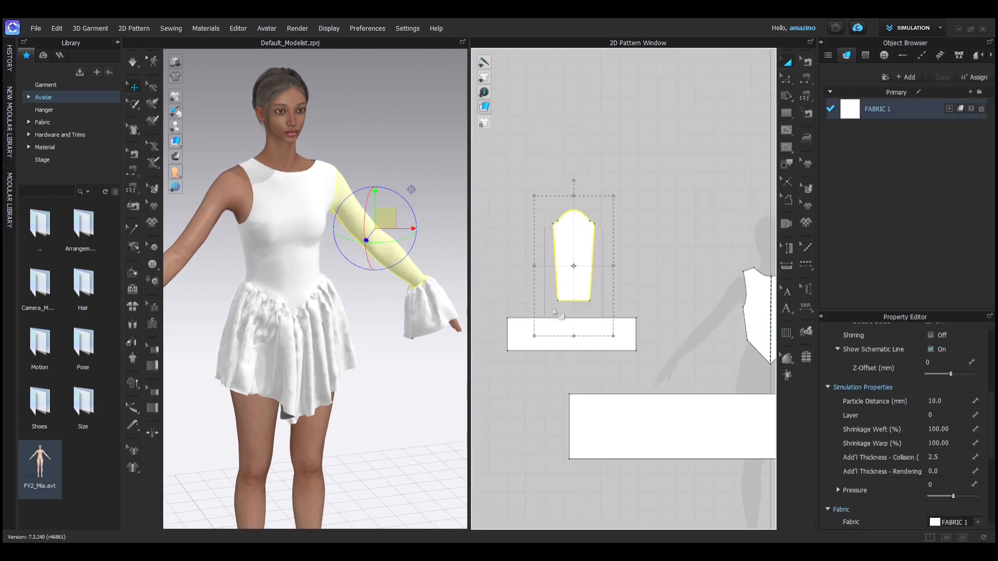
shift+click(545, 346)
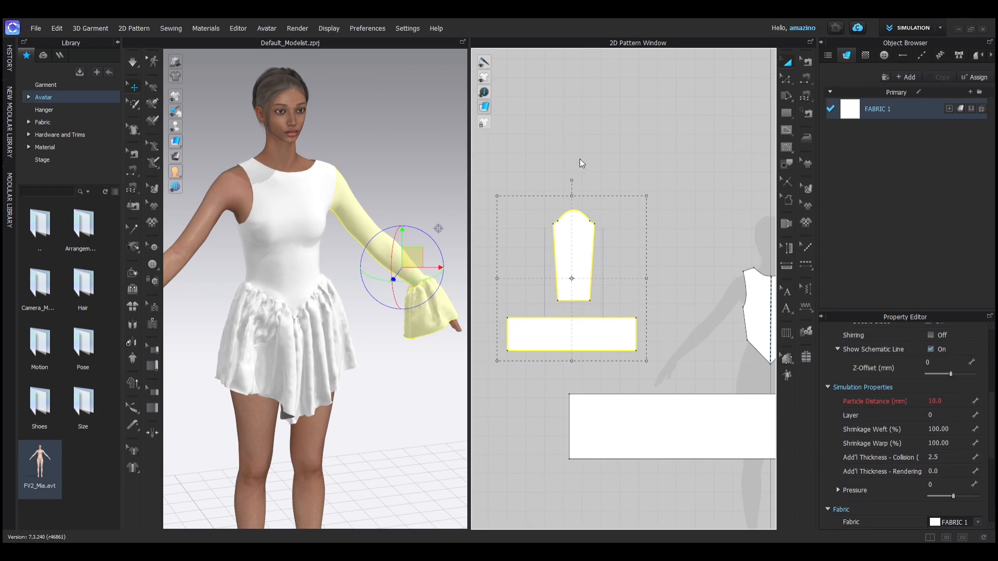
key(ctrl+c)
key(ctrl+v)
scroll(660, 259, down, 3)
scroll(655, 265, down, 2)
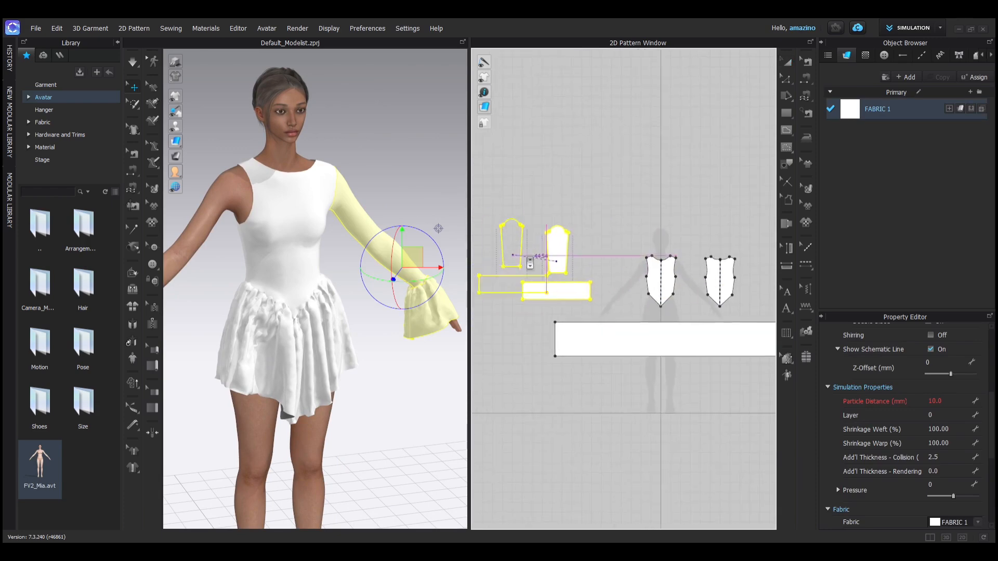
middle_drag(749, 266, 663, 274)
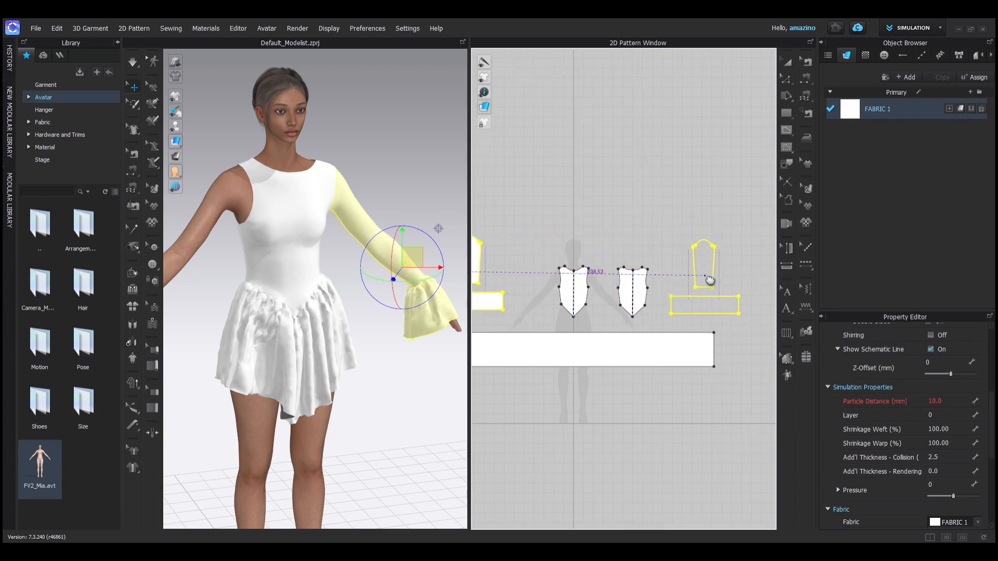
click(707, 279)
scroll(224, 270, down, 3)
scroll(224, 270, up, 2)
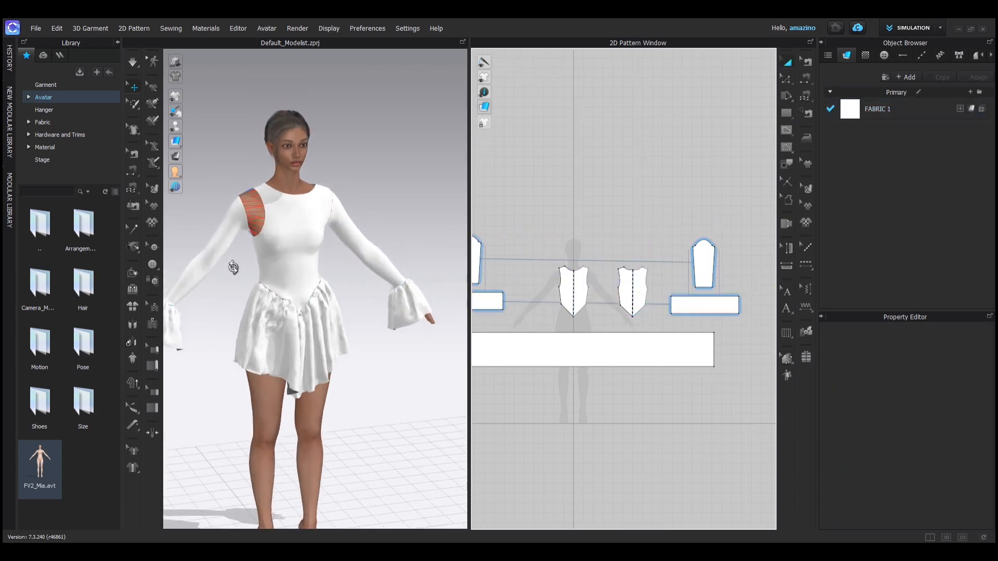
Simulate the dress with both sleeves attached and examine it from several angles and distances
right_drag(233, 268, 253, 272)
key(space)
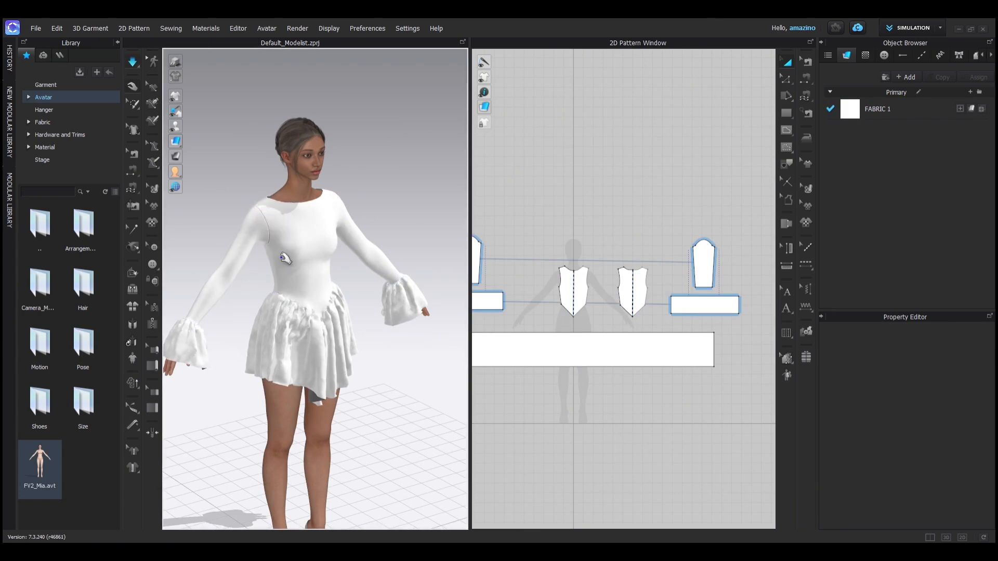
scroll(316, 253, down, 2)
right_drag(315, 253, 407, 291)
middle_drag(407, 284, 337, 291)
right_drag(360, 292, 248, 283)
scroll(247, 252, up, 1)
scroll(248, 252, up, 2)
middle_drag(248, 252, 341, 213)
scroll(341, 214, up, 1)
scroll(340, 236, down, 1)
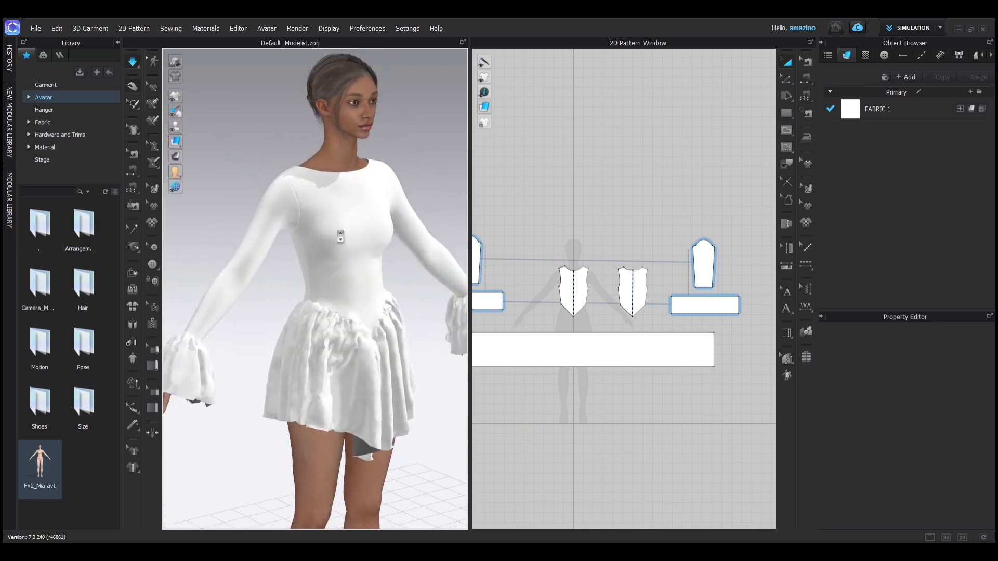
right_drag(392, 306, 343, 278)
scroll(321, 305, down, 3)
scroll(343, 278, up, 1)
scroll(311, 265, up, 2)
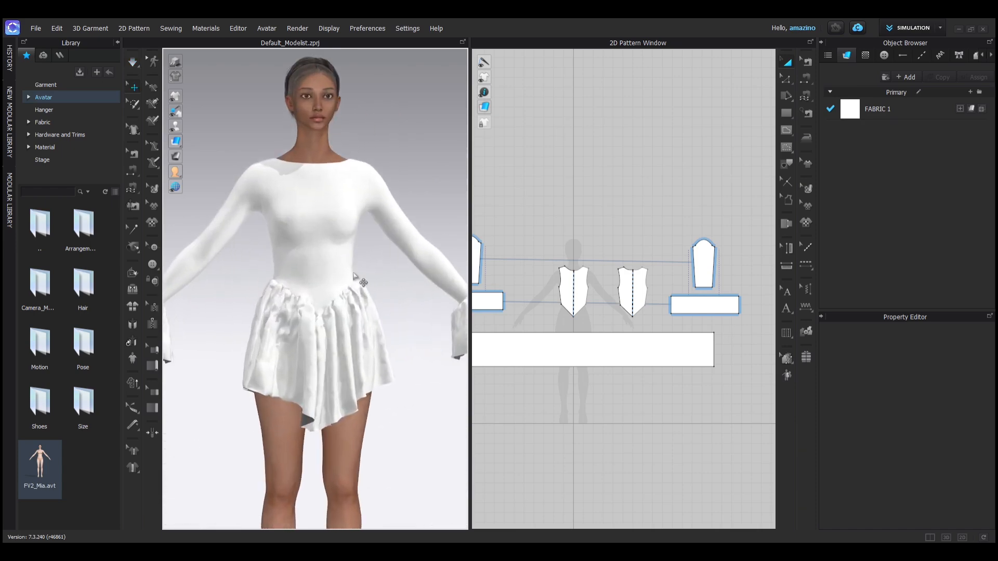
scroll(326, 319, down, 1)
Strengthen all the dress patterns and simulate so the skirt and cuffs drape smoother and fuller
click(328, 354)
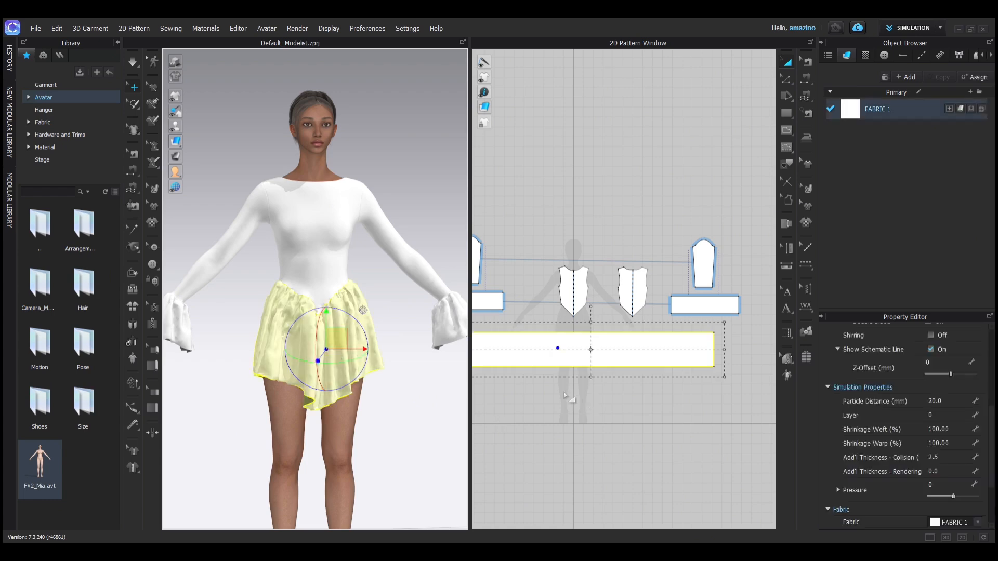
scroll(565, 395, down, 3)
click(495, 312)
drag(494, 301, 609, 387)
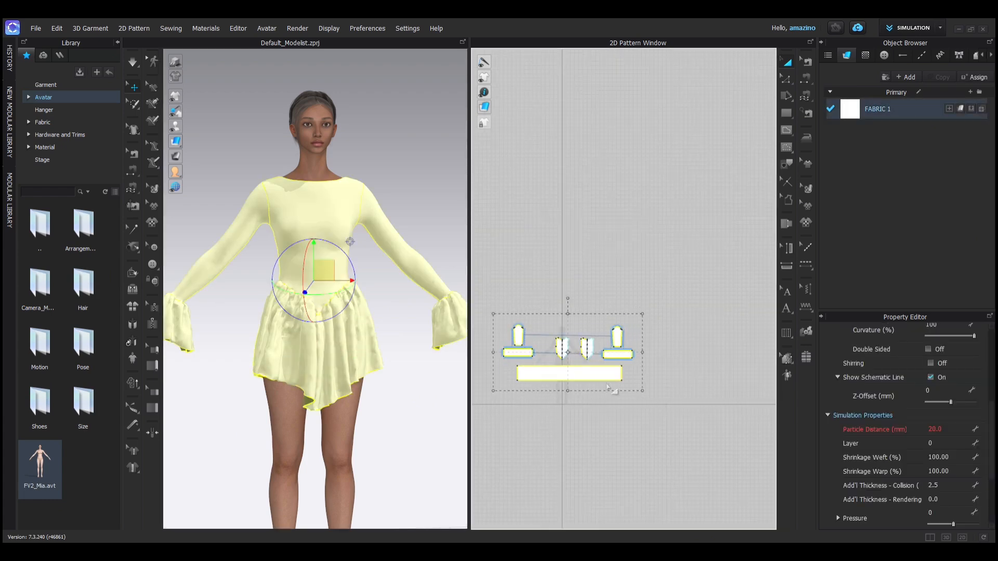
key(space)
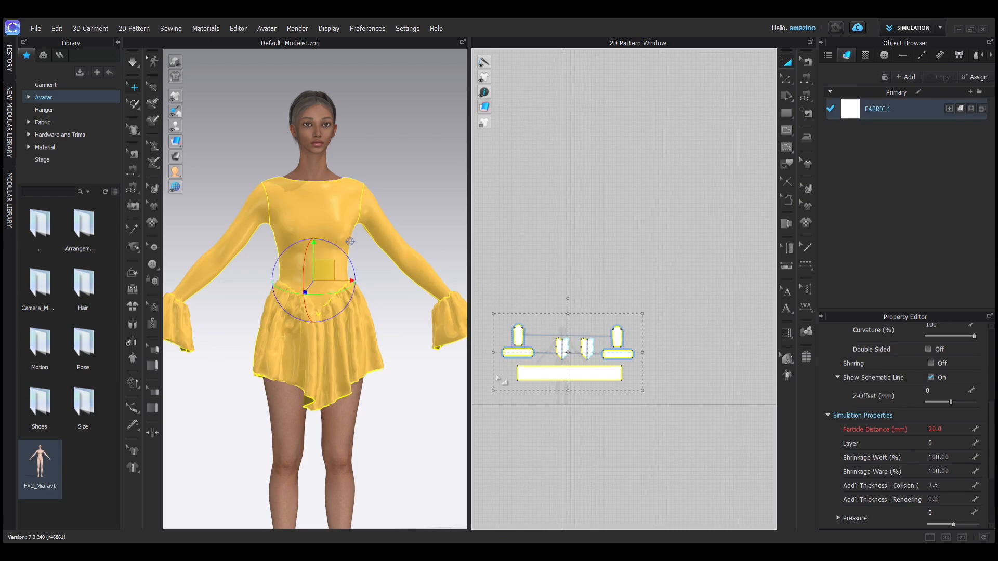
right_drag(380, 403, 422, 374)
scroll(332, 366, down, 2)
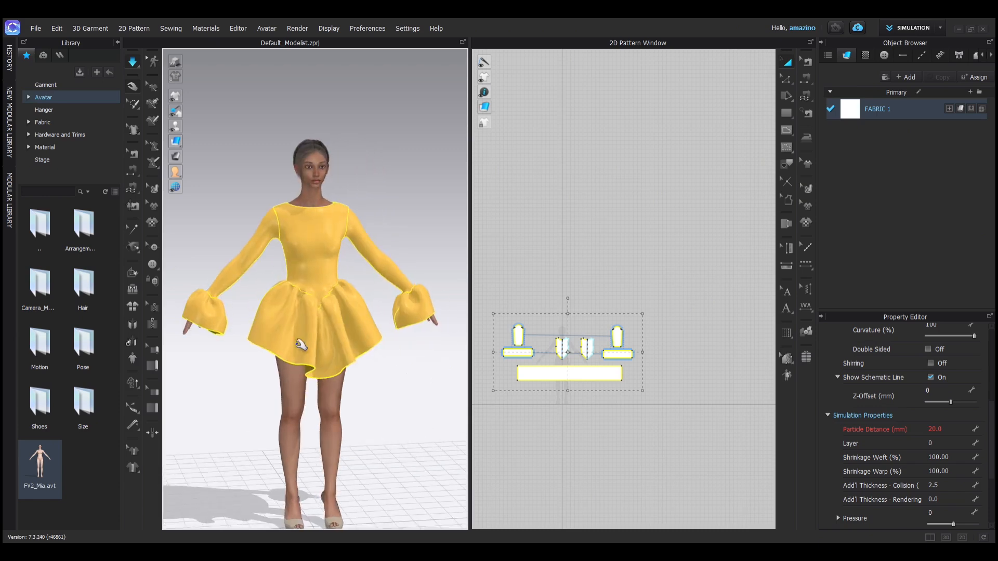
scroll(323, 325, up, 2)
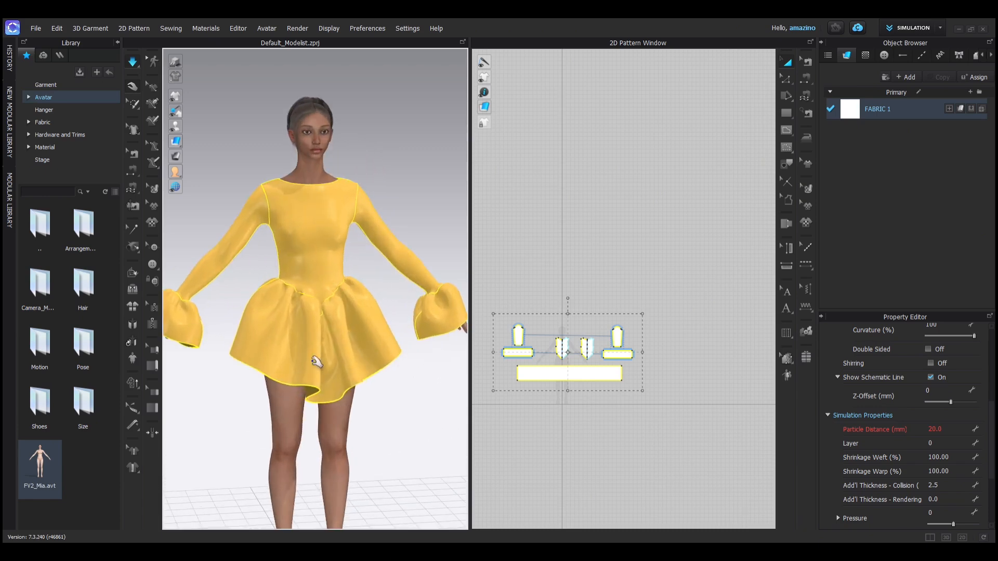
key(w)
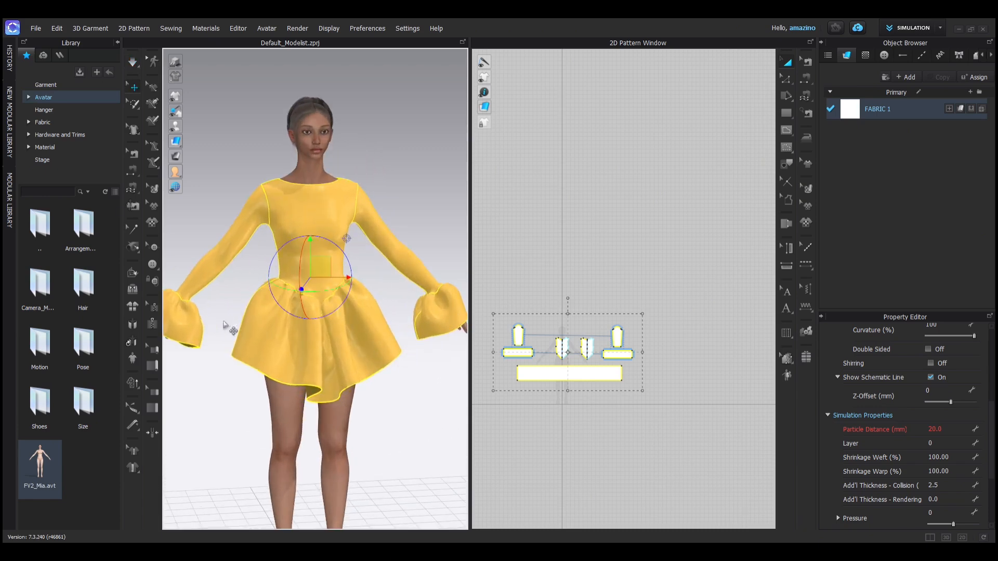
Turn off strengthening on the two ruffle cuff patterns only and simulate
click(506, 378)
click(517, 352)
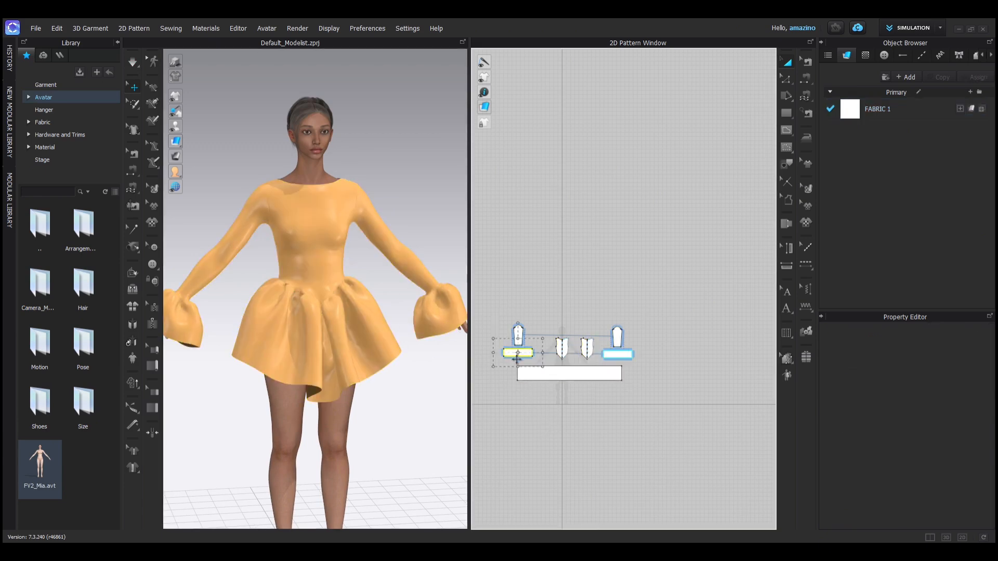
shift+click(625, 362)
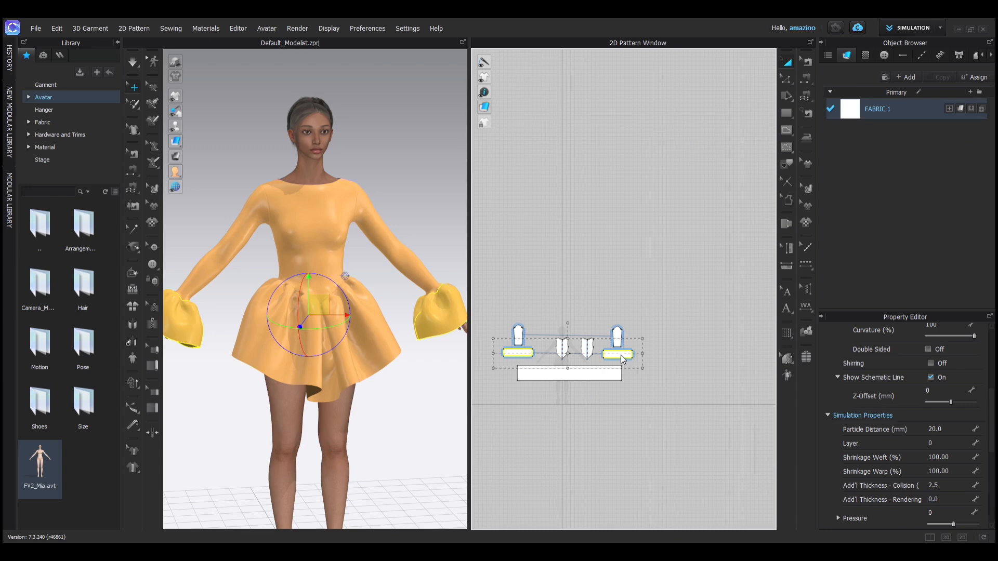
key(q)
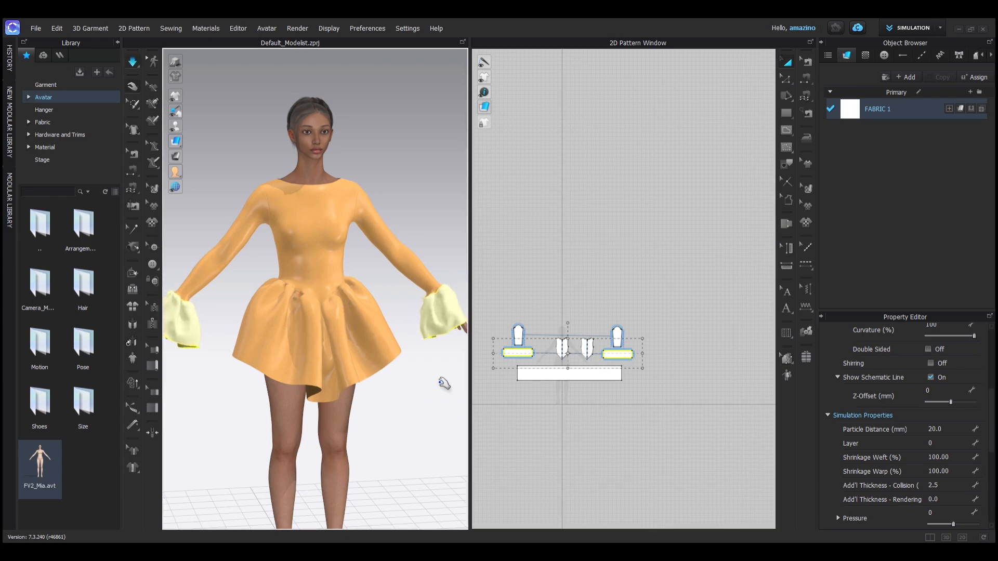
right_drag(195, 325, 429, 367)
scroll(397, 350, down, 2)
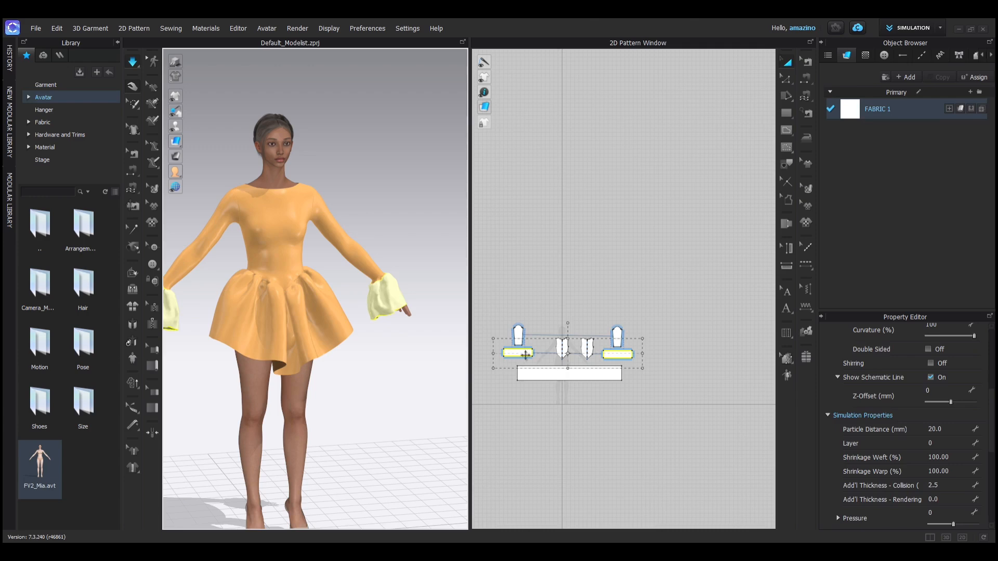
Toggle strengthening off and back on for the bodice, sleeves and skirt to compare how they drape
key(ctrl+a)
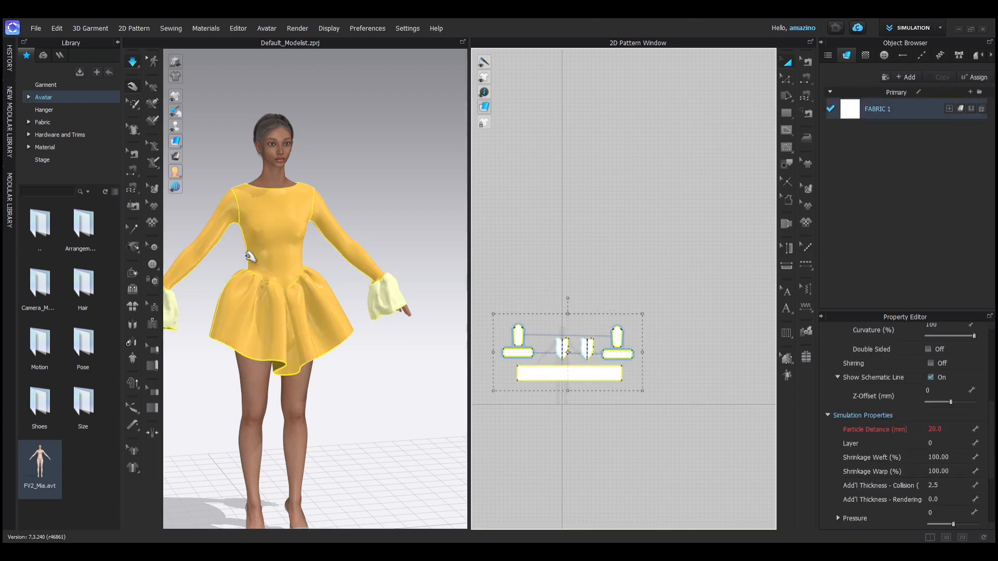
scroll(248, 257, up, 1)
right_drag(259, 238, 267, 259)
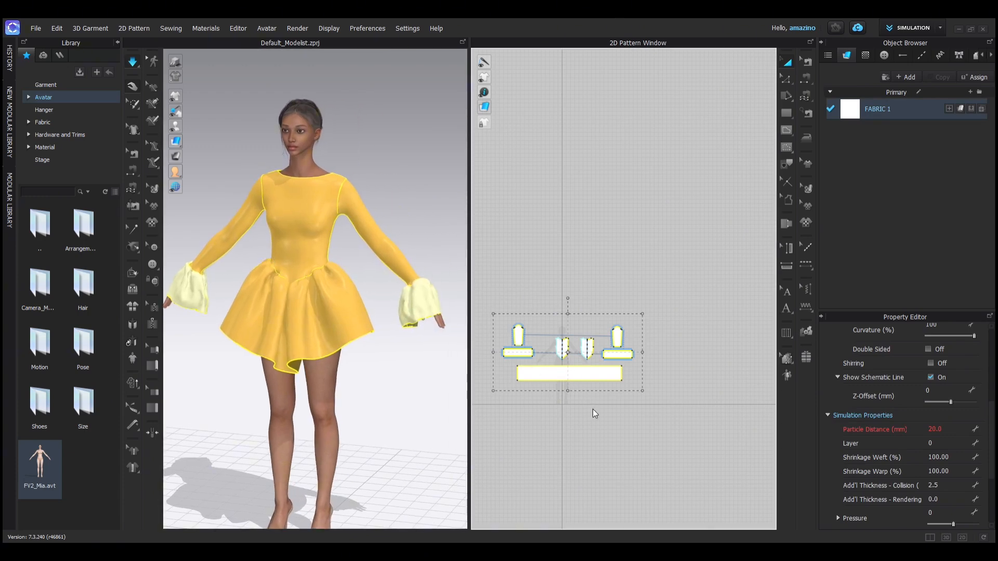
key(space)
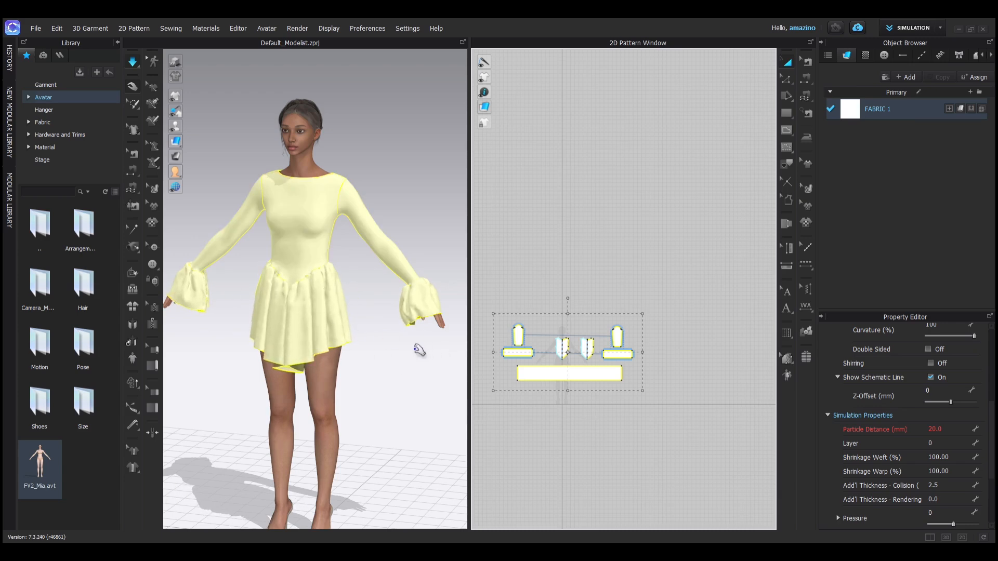
click(419, 350)
key(ctrl+a)
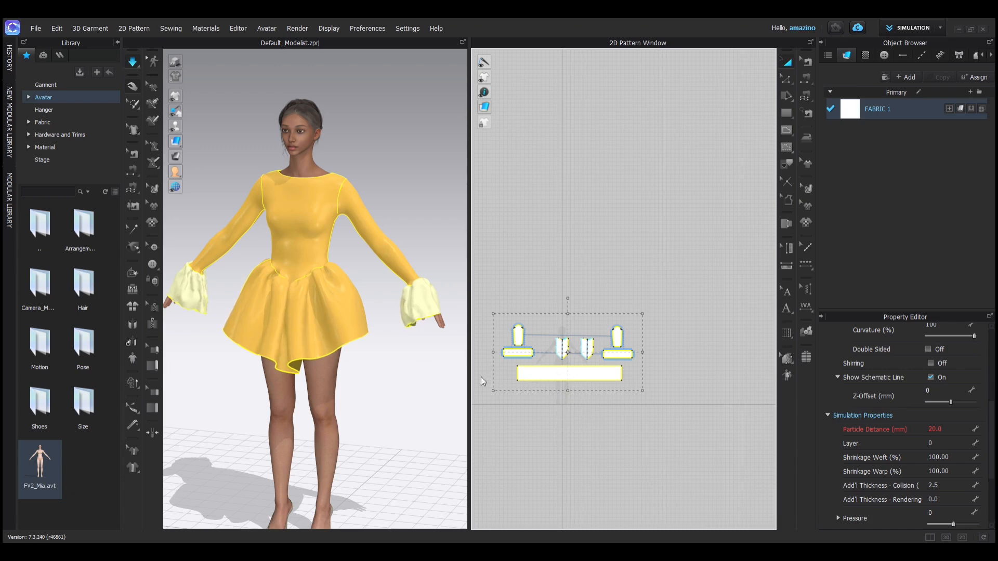
Turn off strengthening on all the dress patterns during simulation and clear the selection
drag(483, 319, 646, 406)
key(ctrl+h)
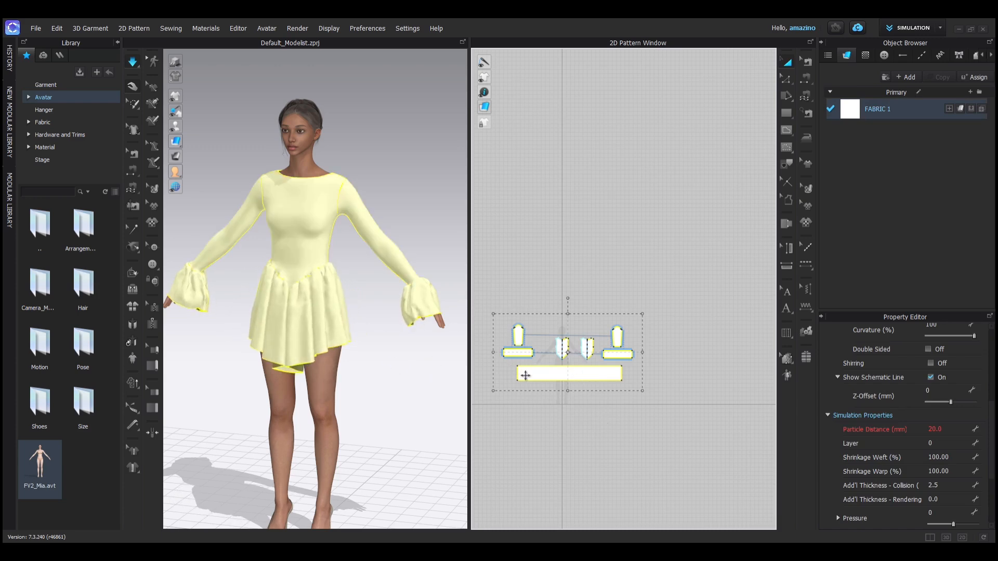
click(496, 438)
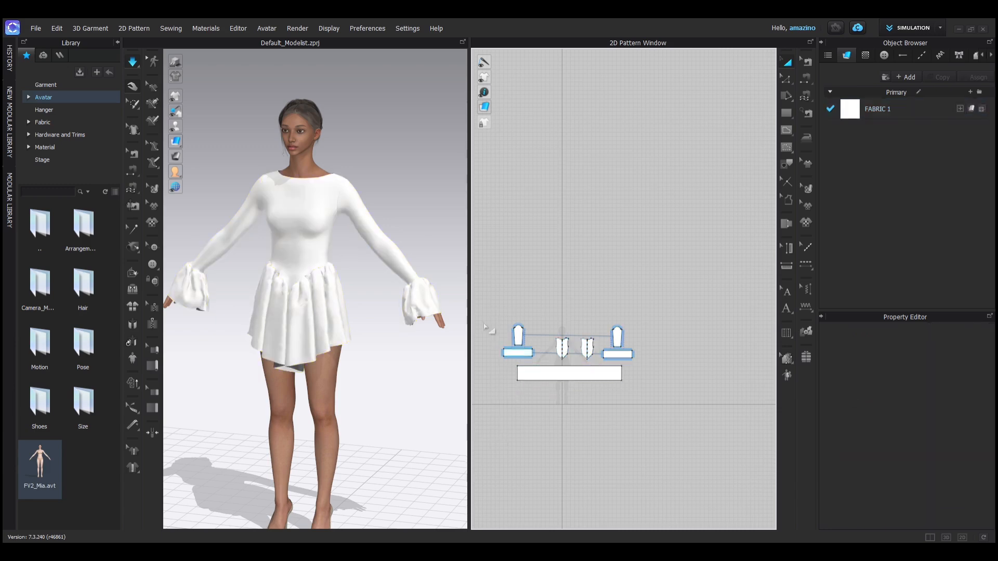
Strengthen all the dress patterns again, including both cuffs, while the simulation runs
drag(487, 312, 652, 410)
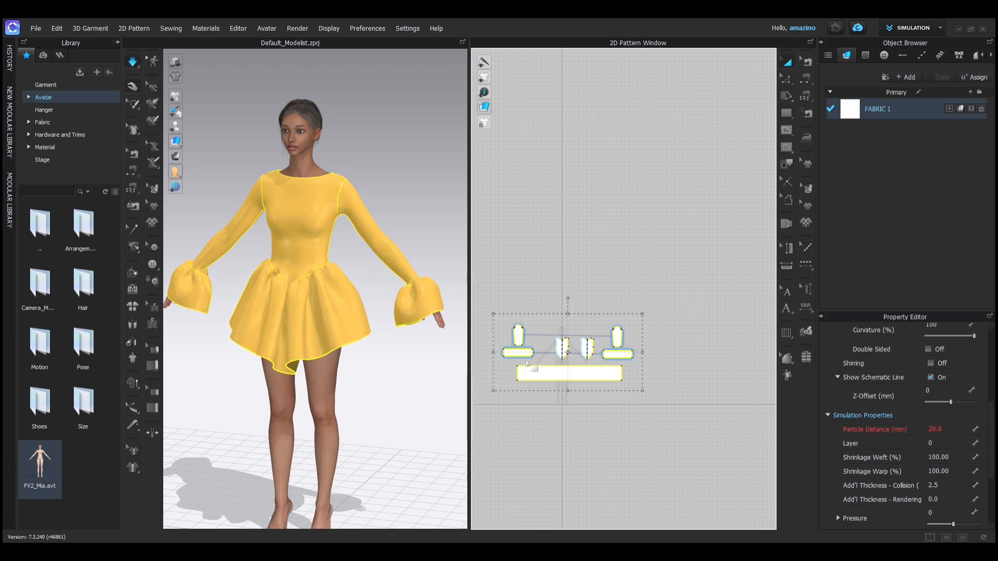
scroll(529, 362, up, 2)
scroll(529, 362, up, 1)
click(531, 430)
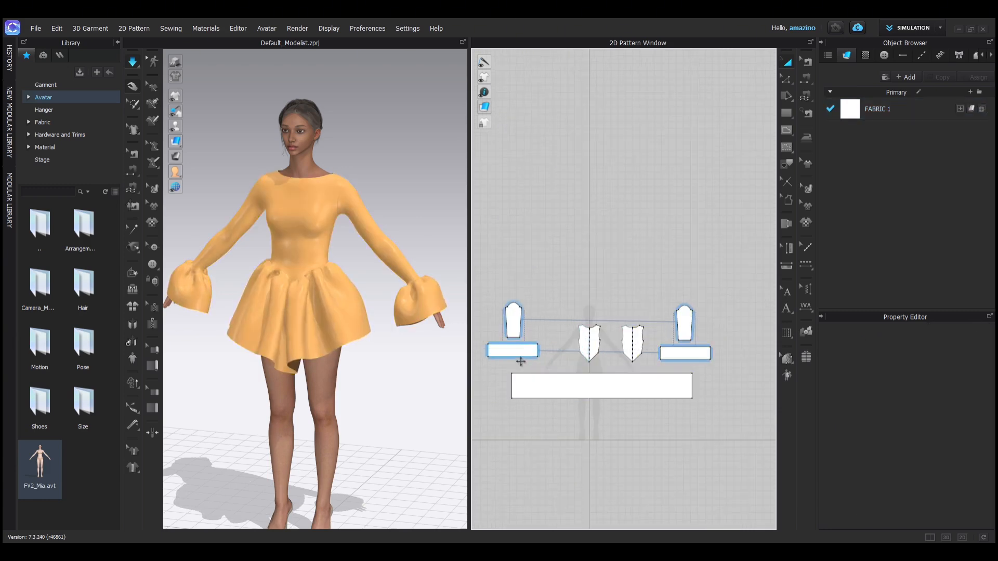
scroll(535, 416, down, 2)
scroll(536, 416, down, 1)
drag(494, 349, 627, 432)
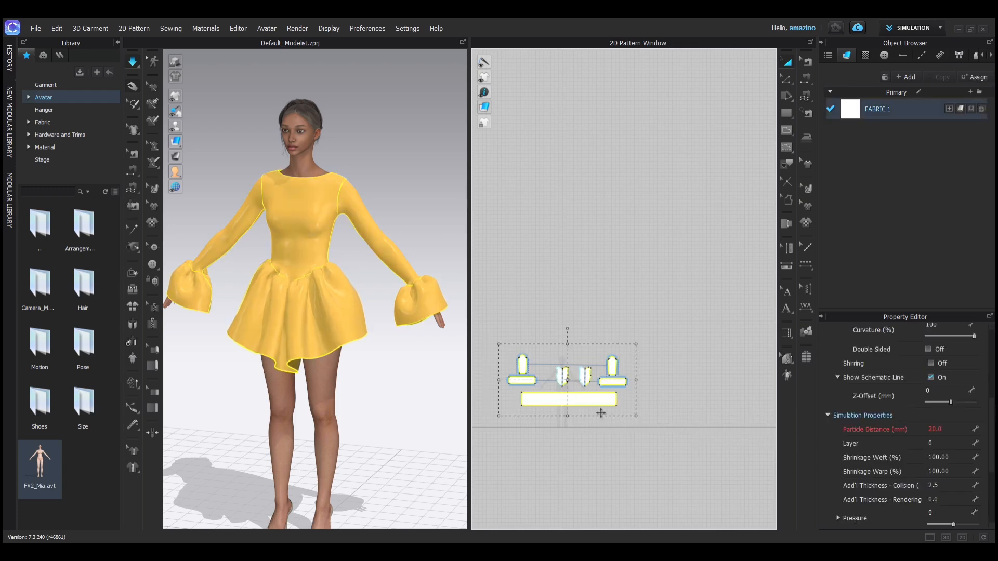
Stop the simulation, solidify all the dress patterns in place of strengthening, and simulate to check the shape
click(390, 362)
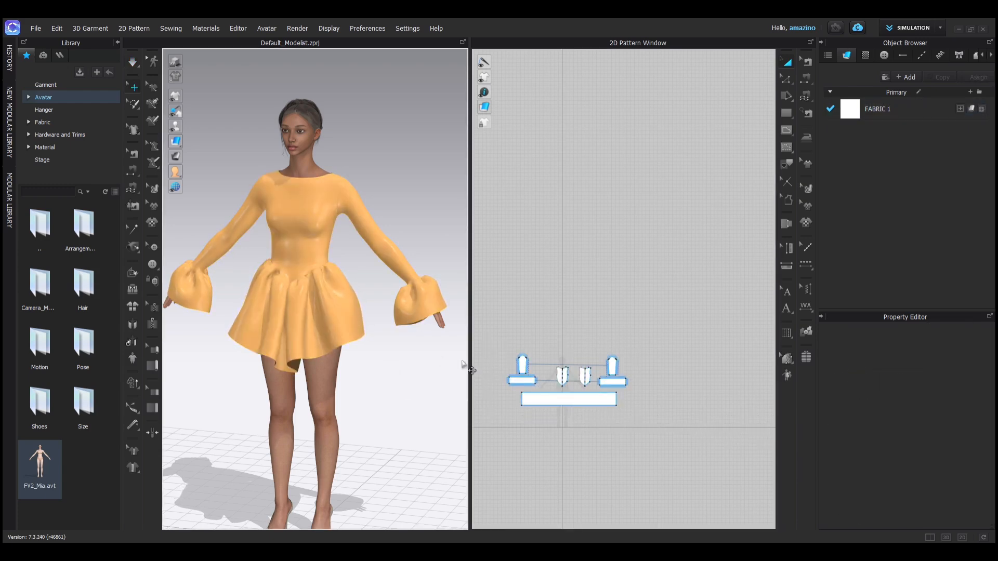
drag(493, 338, 574, 412)
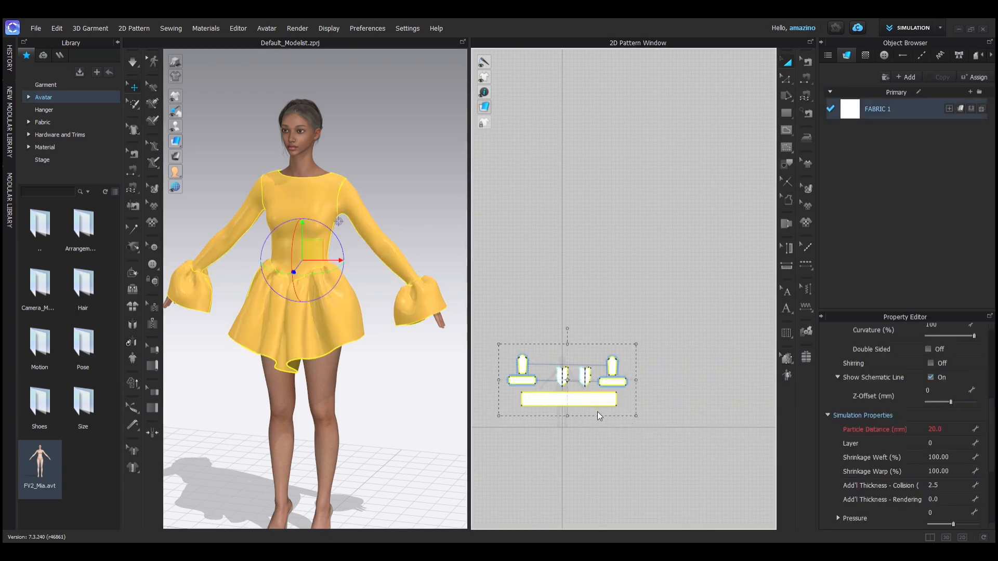
key(space)
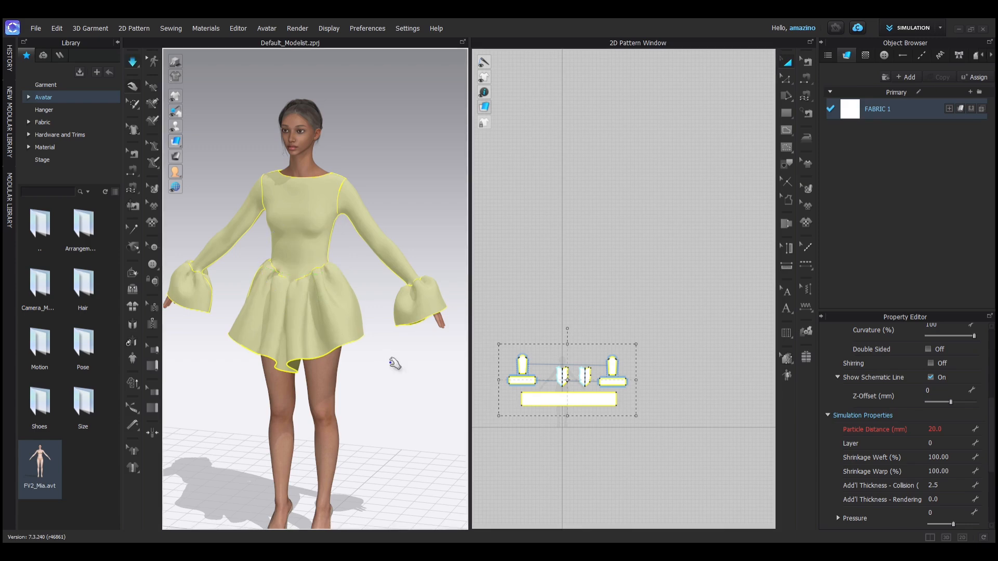
right_drag(283, 347, 224, 347)
right_drag(292, 366, 410, 331)
scroll(301, 296, up, 4)
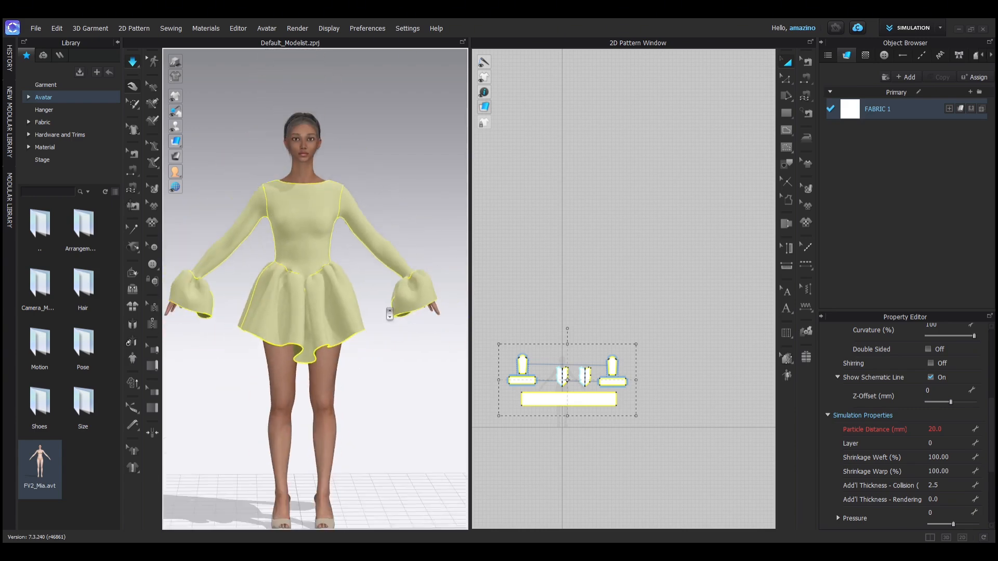
scroll(300, 296, down, 3)
click(391, 161)
scroll(293, 254, down, 2)
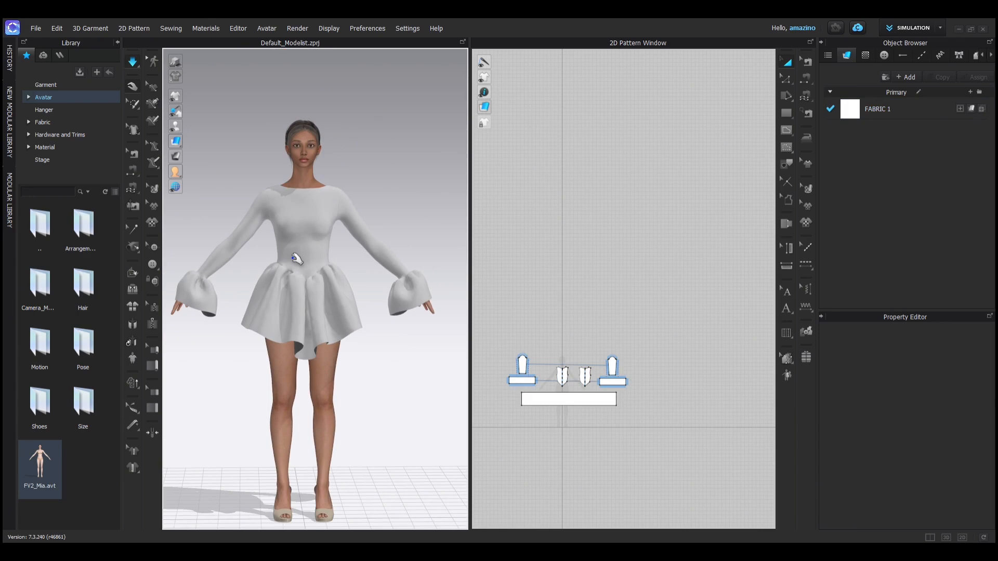
Select FABRIC 1 and try Magenta 1 as its colour
scroll(294, 259, up, 2)
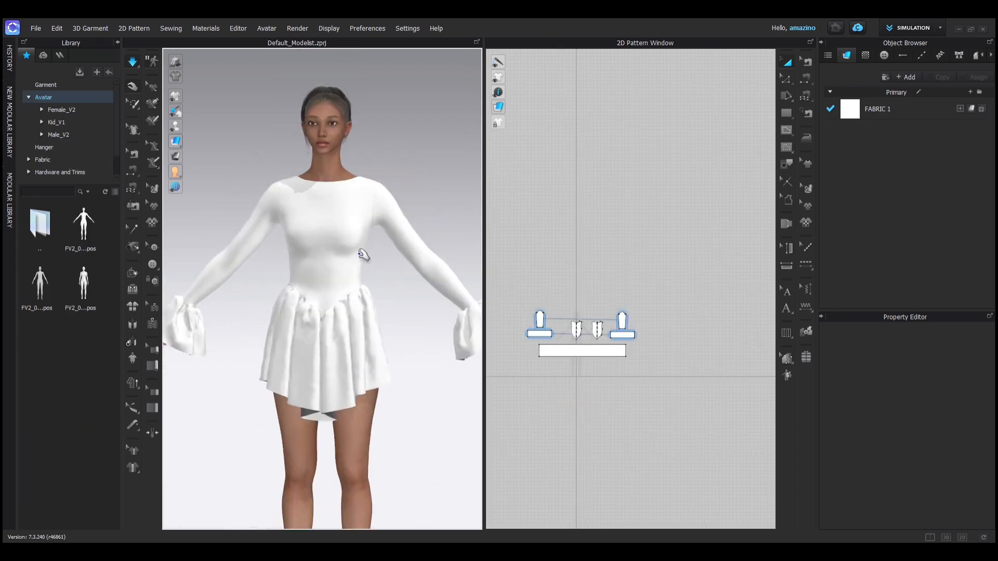
scroll(353, 269, down, 2)
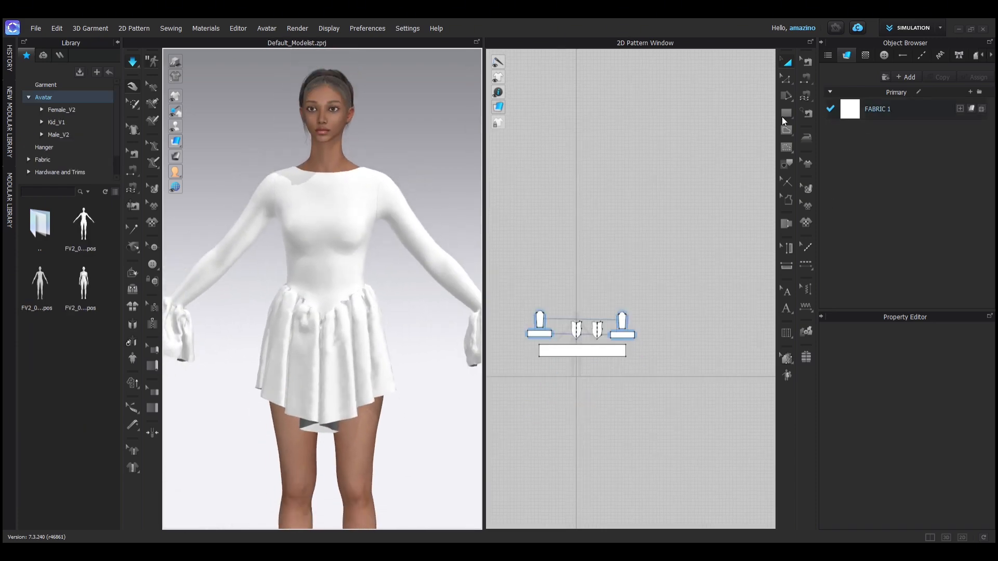
click(850, 110)
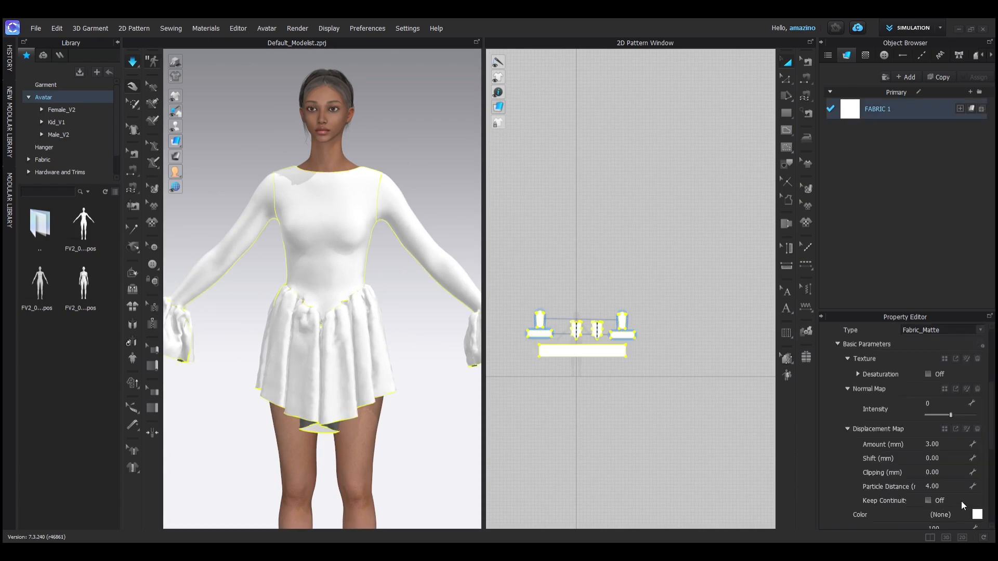
scroll(964, 498, down, 5)
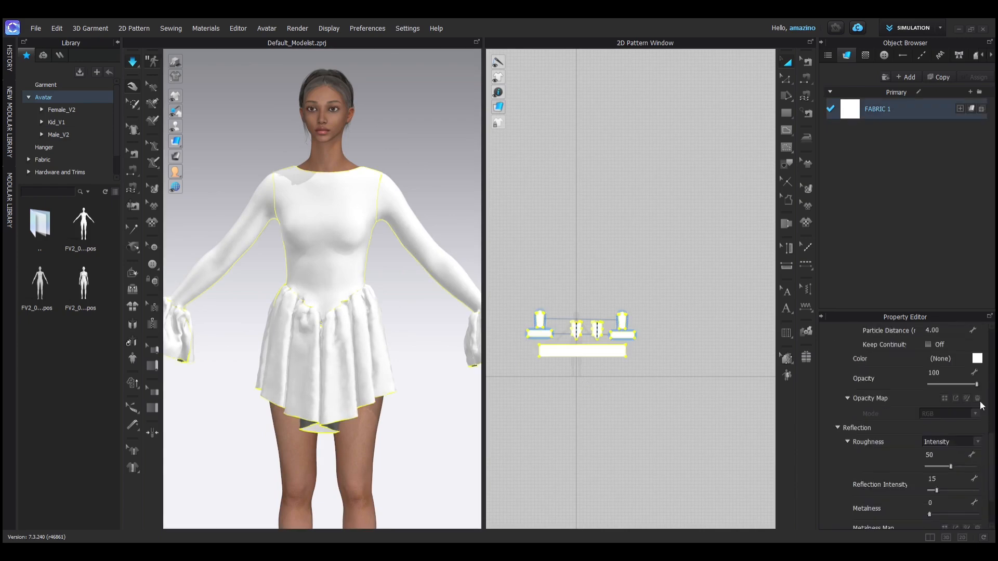
scroll(993, 459, down, 2)
scroll(993, 457, up, 2)
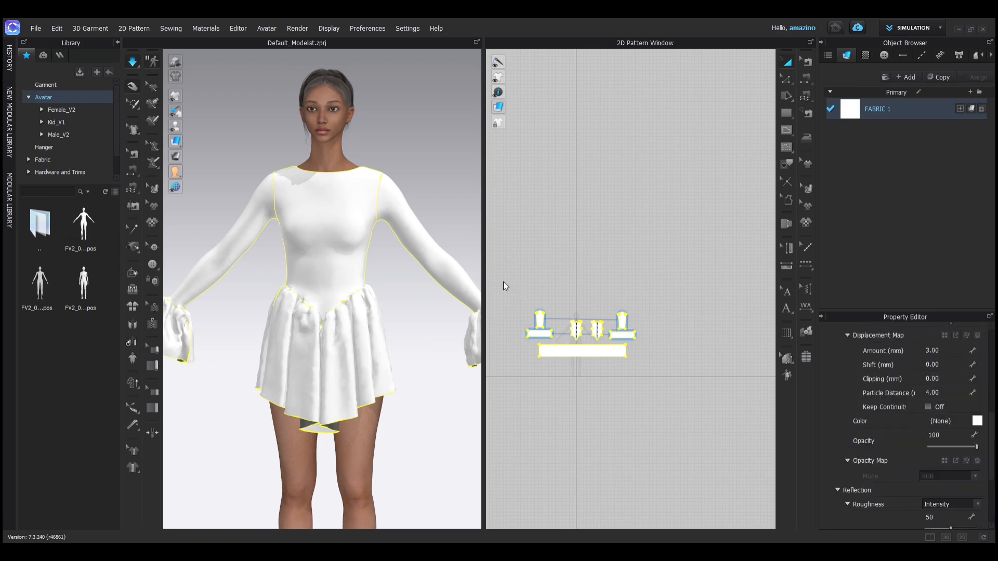
key(ctrl+y)
key(ctrl+y)
key(ctrl+y)
key(ctrl+y)
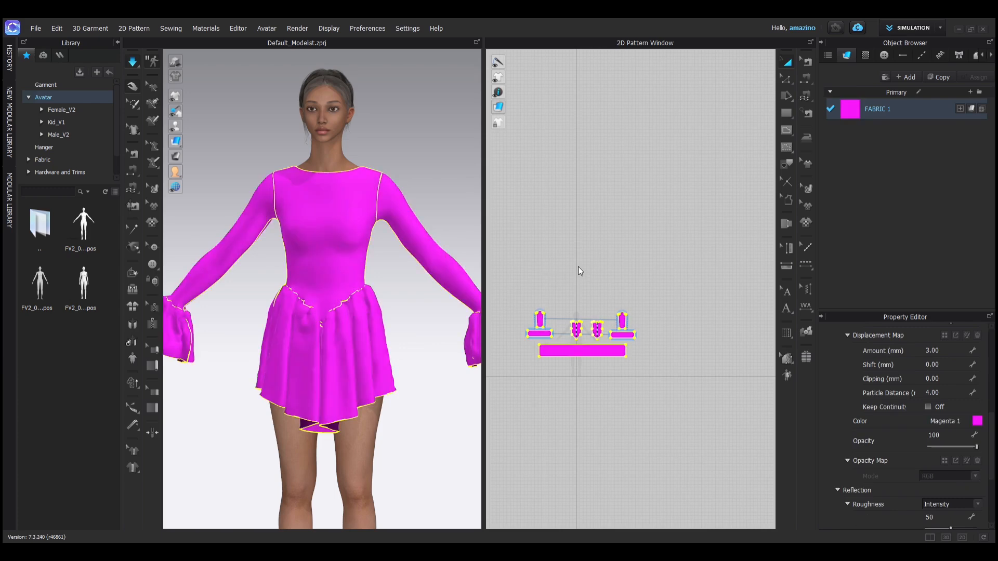
Try Green 2 as the colour of FABRIC 1
key(ctrl+y)
key(ctrl+y)
key(ctrl+y)
key(ctrl+y)
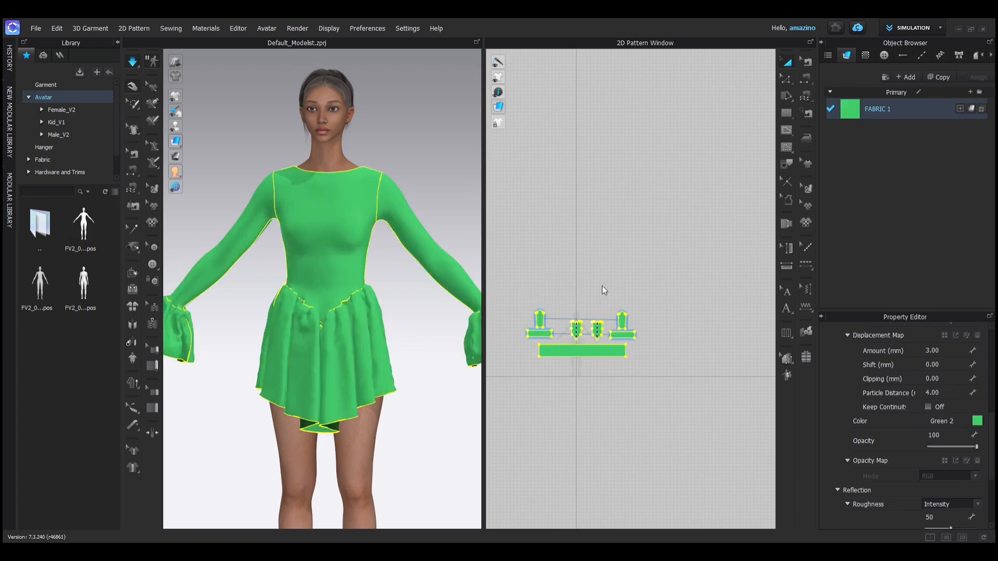
Set the colour of FABRIC 1 to Orange 6
key(ctrl+y)
key(ctrl+y)
key(ctrl+y)
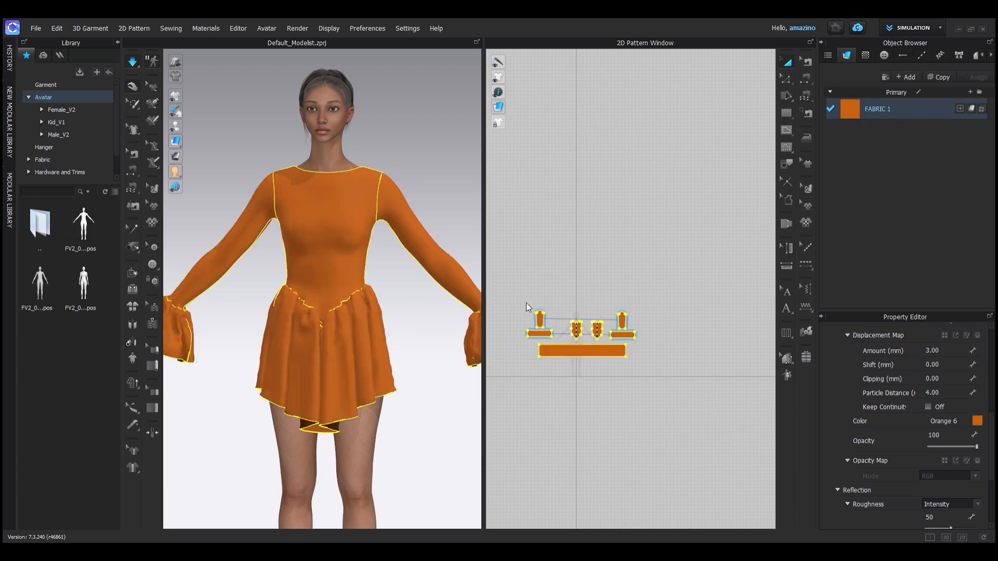
Return the colour of FABRIC 1 to White, apply a leafy floral texture to it, and inspect the pattern on the dress
key(ctrl+y)
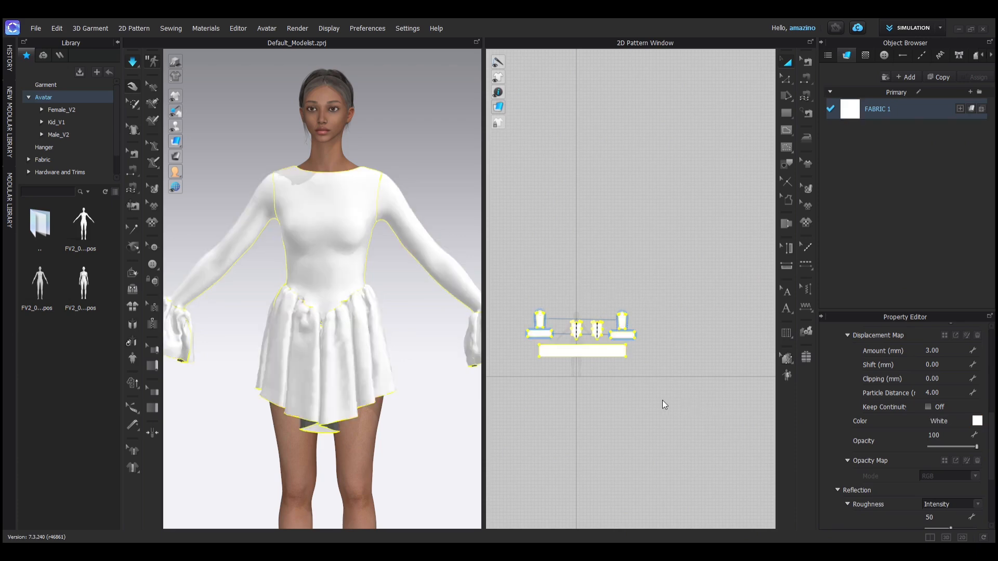
scroll(939, 414, up, 2)
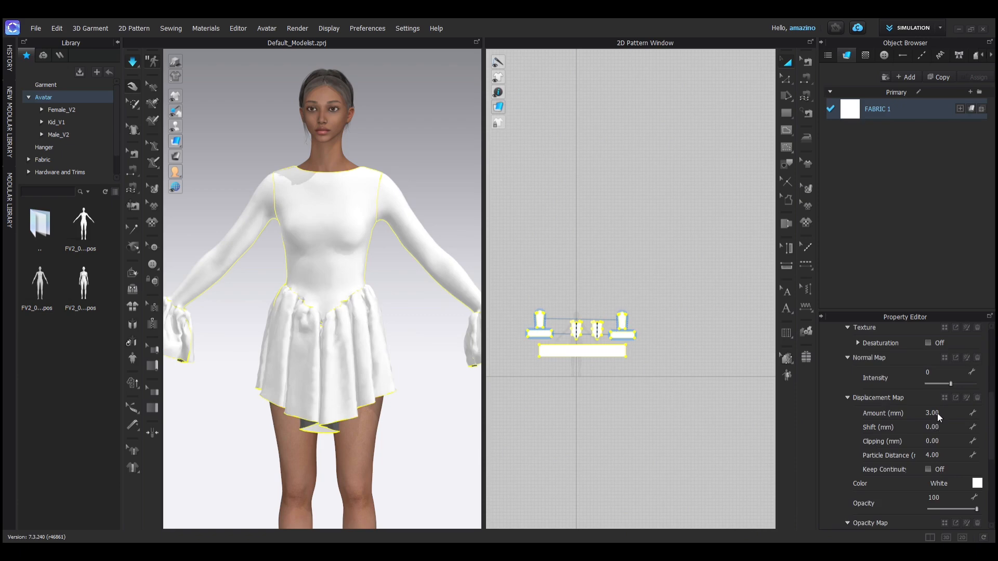
scroll(940, 390, up, 2)
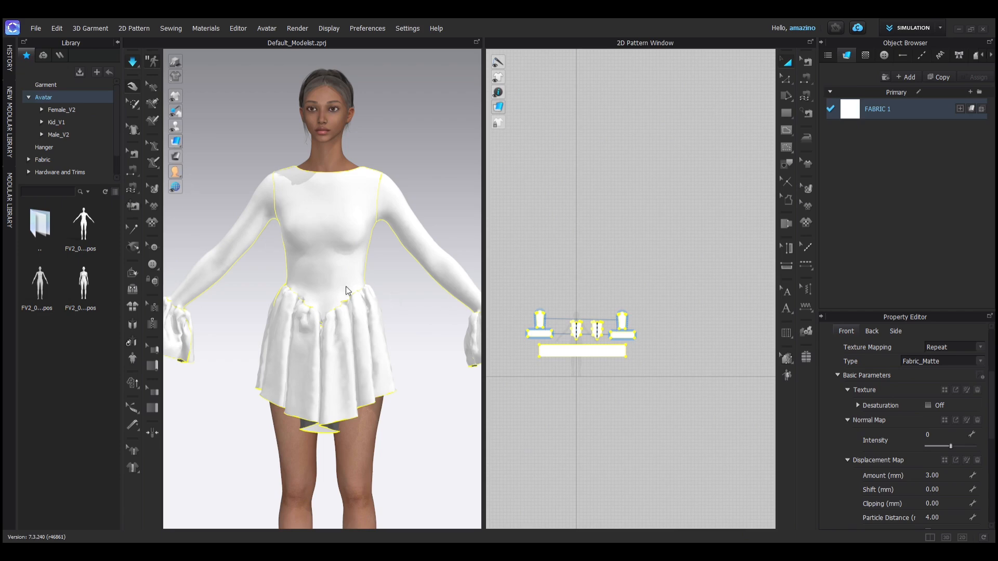
scroll(316, 262, up, 3)
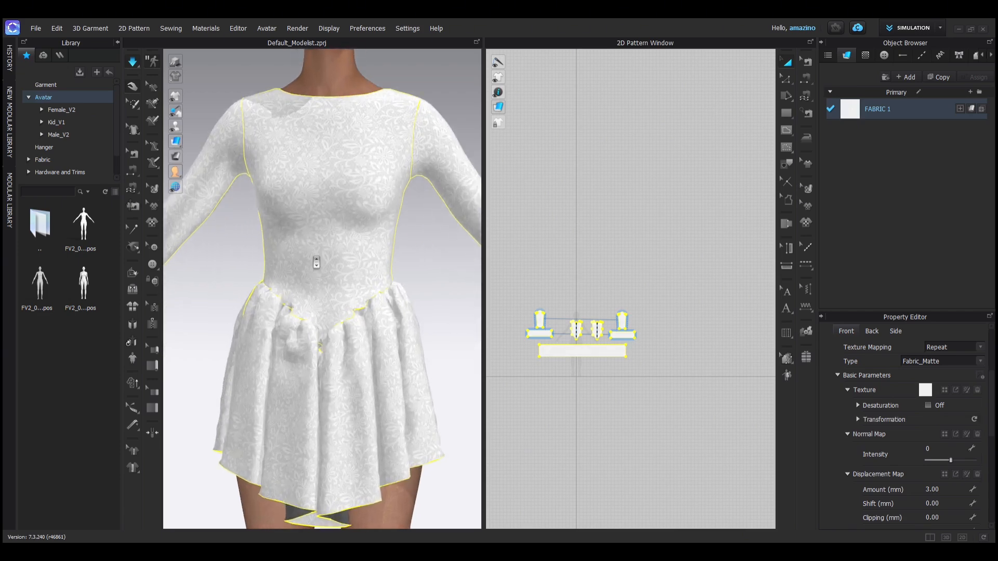
scroll(322, 278, down, 5)
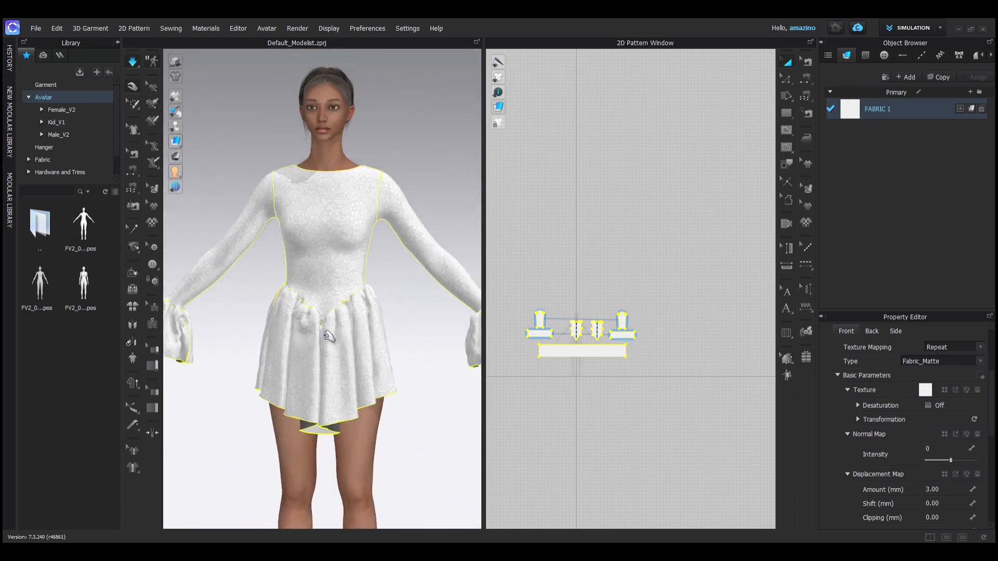
scroll(324, 335, down, 2)
right_drag(325, 335, 443, 275)
click(441, 259)
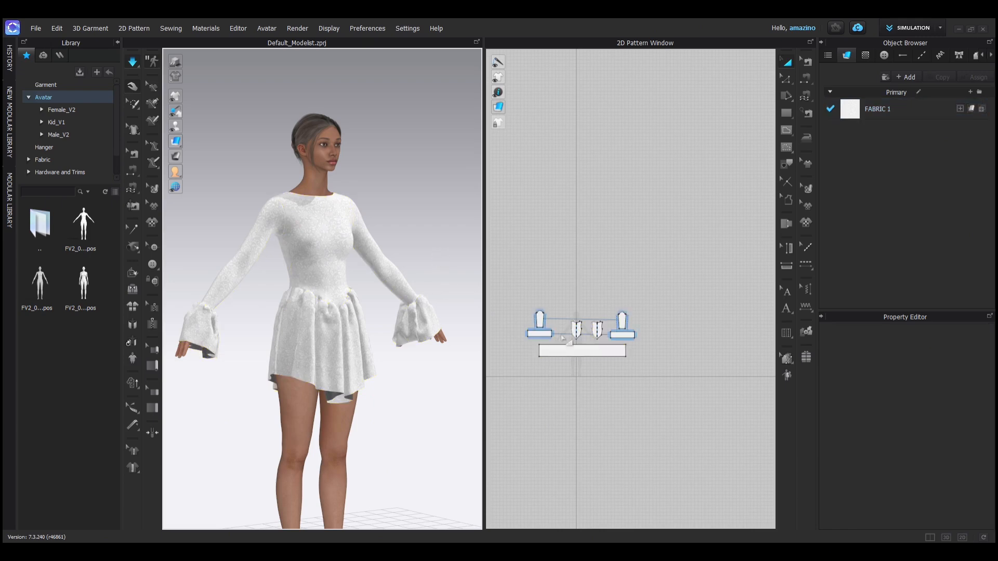
Select all the dress patterns, run the simulation to re-drape the dress, and stop it with the selection cleared
key(ctrl+a)
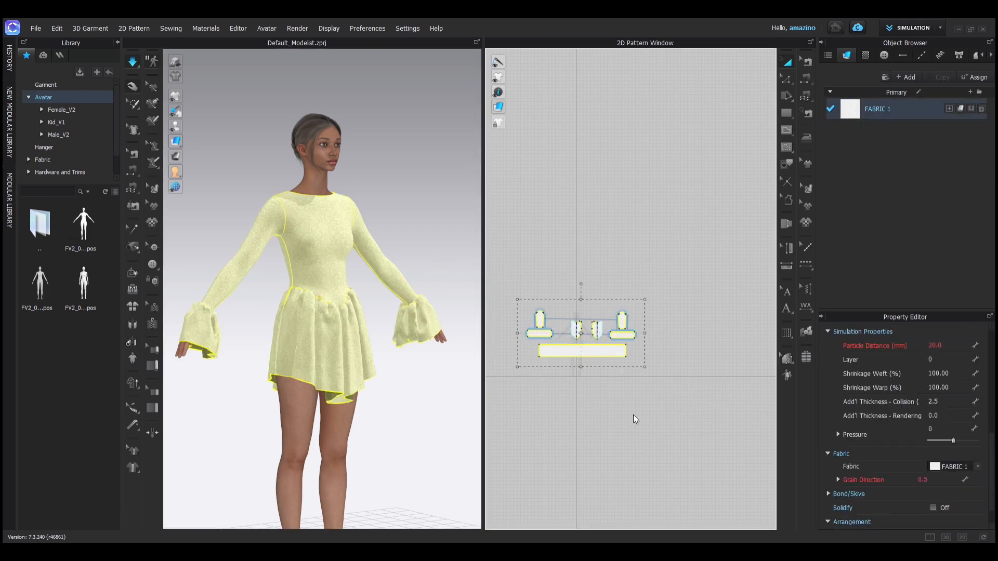
key(space)
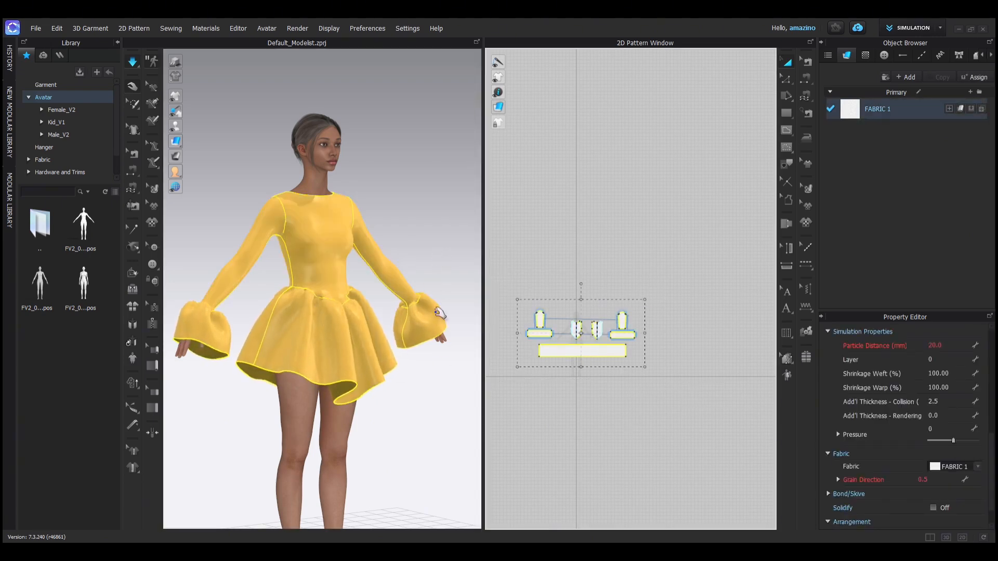
key(space)
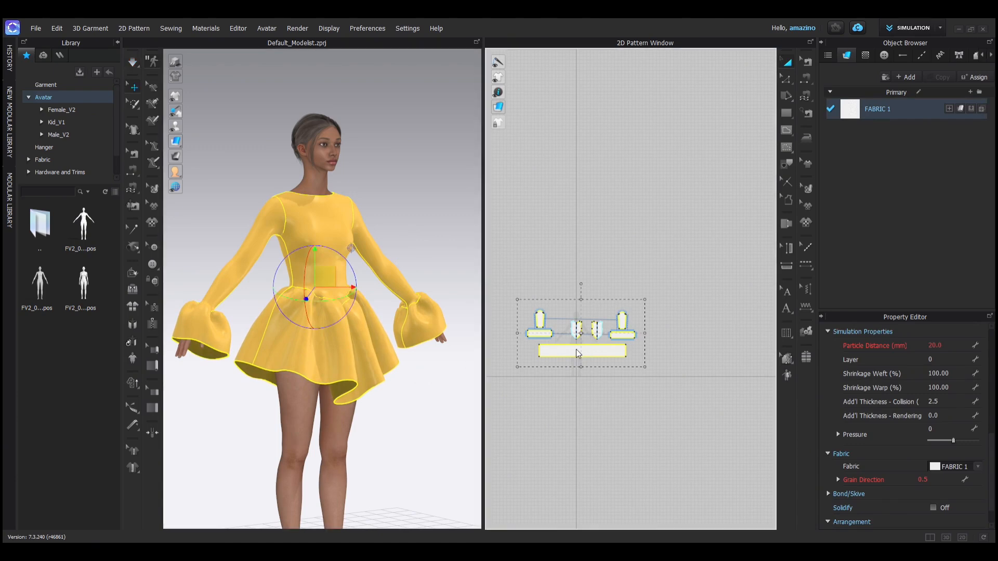
click(623, 414)
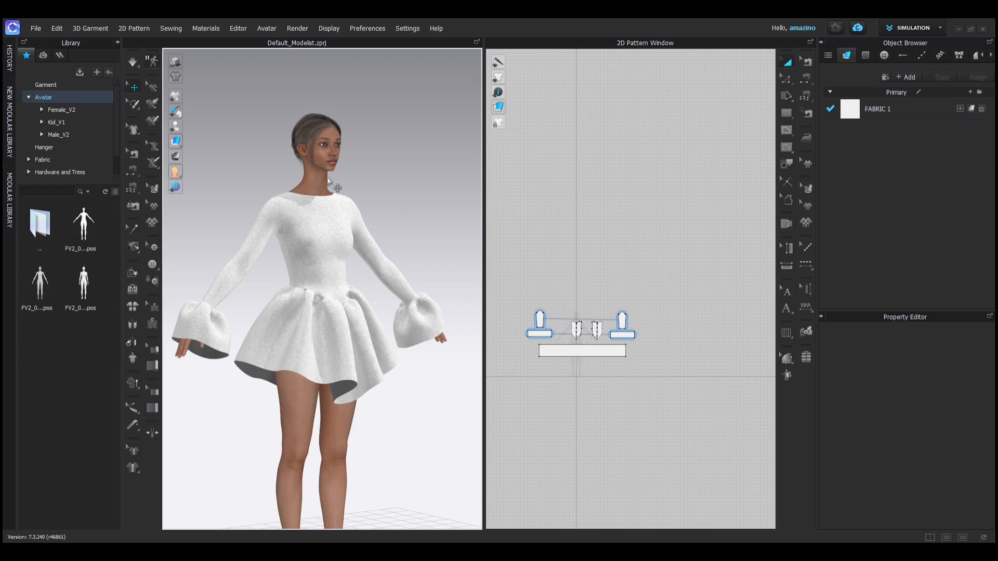
Open the Render window, start the interactive render, and frame the full figure of the avatar in it
right_drag(384, 204, 317, 207)
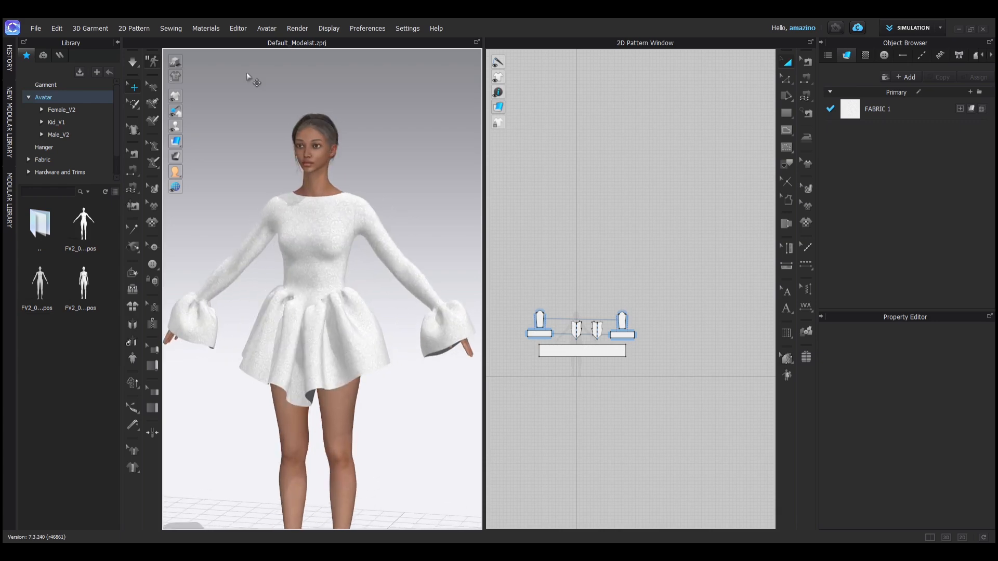
click(296, 29)
click(299, 41)
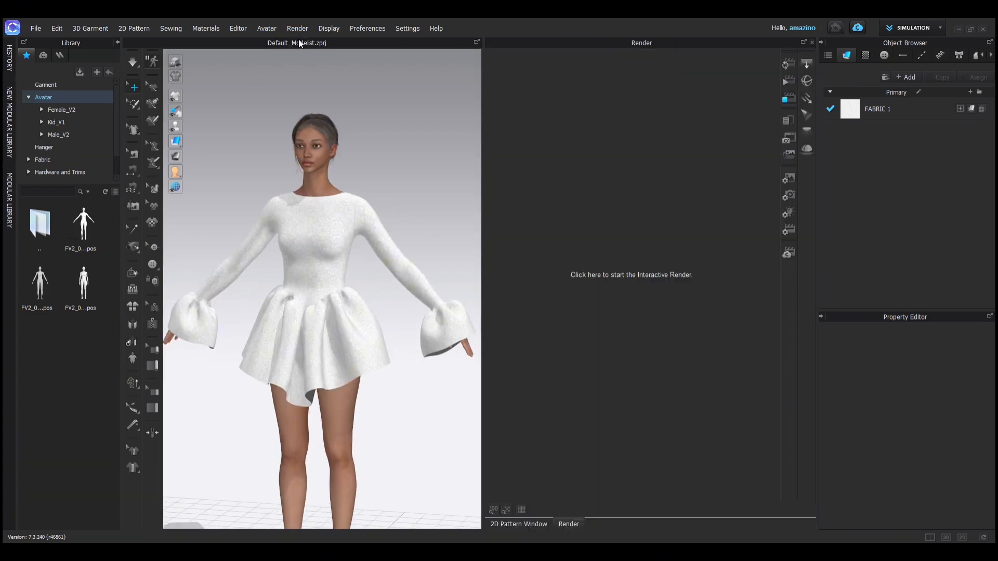
click(640, 279)
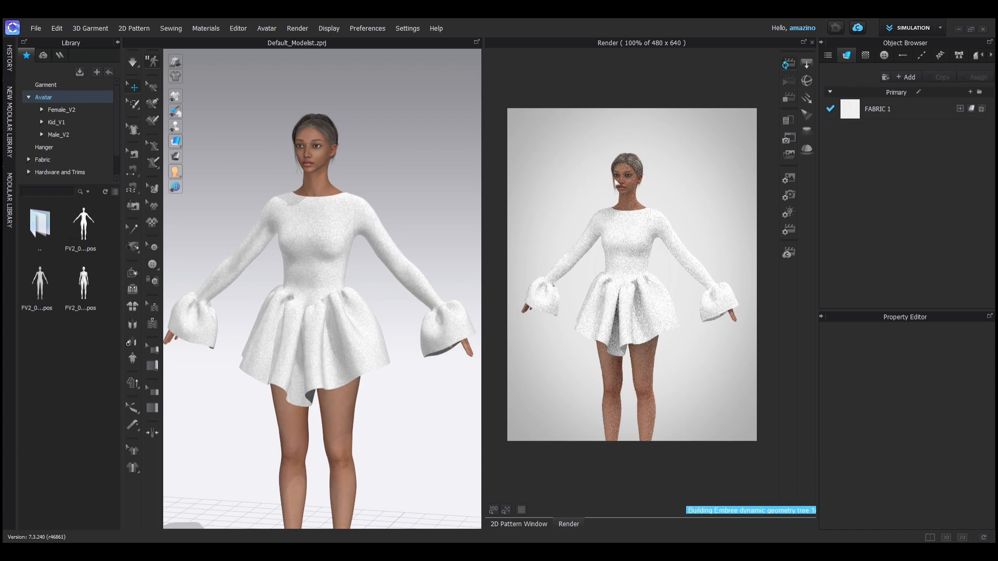
scroll(291, 385, down, 1)
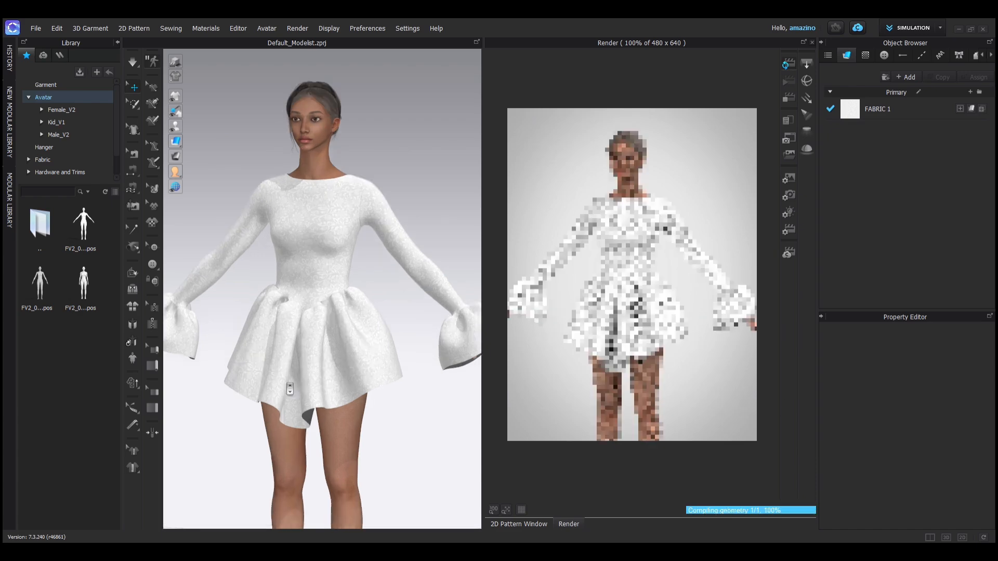
scroll(290, 390, up, 3)
middle_drag(290, 397, 293, 364)
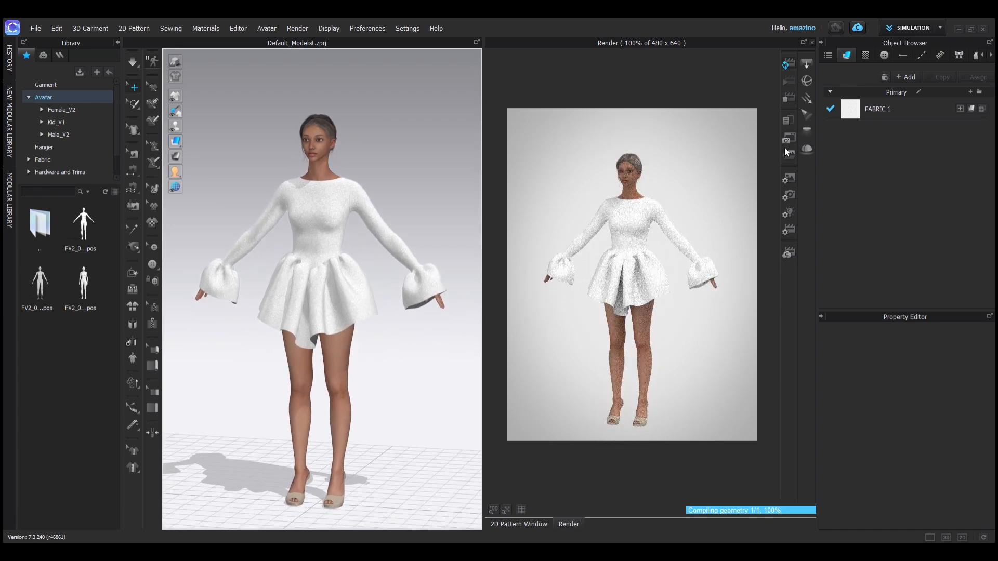
Check the render's image size, background and save settings, and start the final render of the turned avatar
click(787, 177)
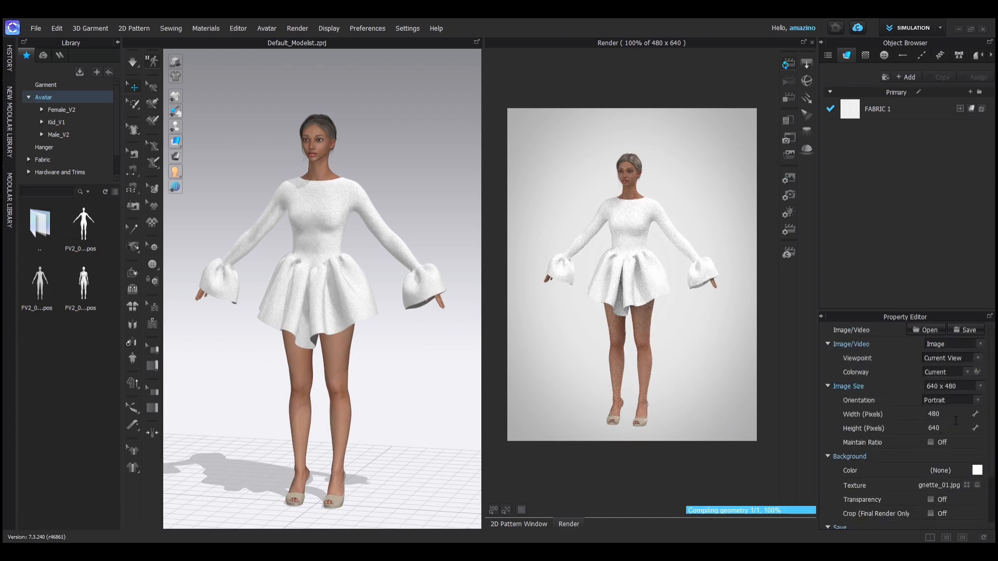
scroll(939, 367, down, 2)
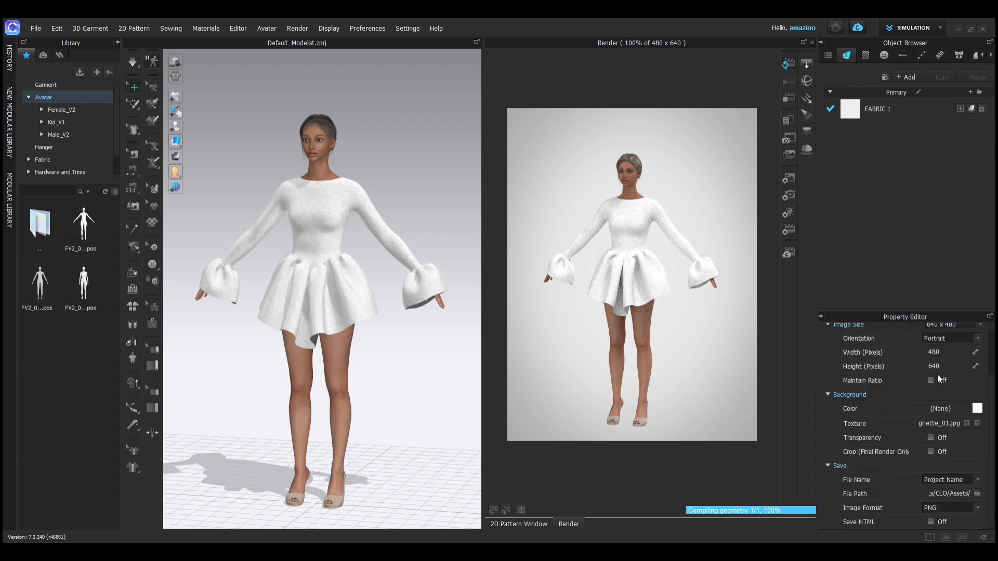
scroll(937, 374, up, 2)
scroll(924, 388, down, 1)
scroll(923, 388, down, 1)
right_drag(349, 420, 446, 396)
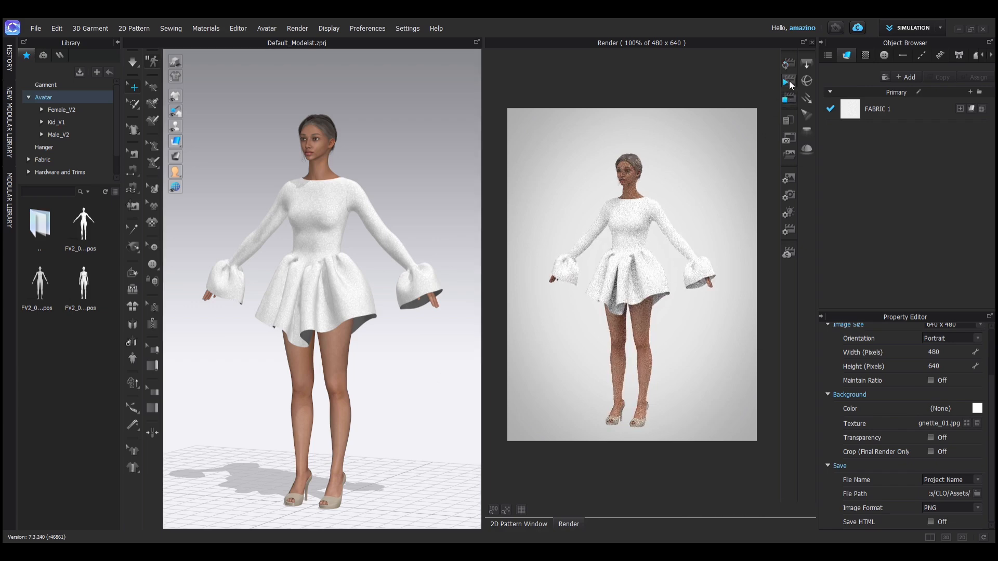
click(788, 80)
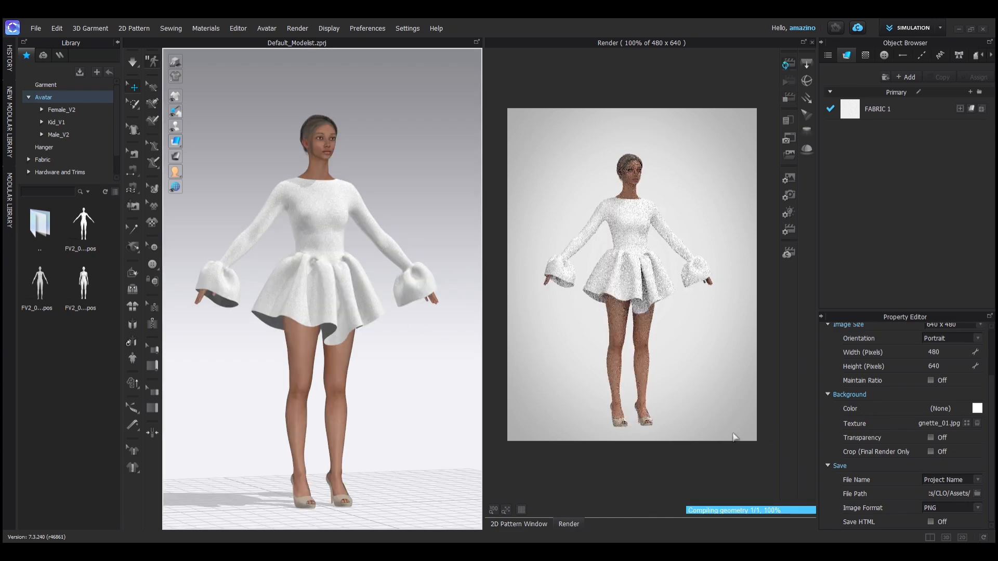
Check the camera settings, and set the render engine to GPU (CUDA) with light and material quality at High
click(789, 196)
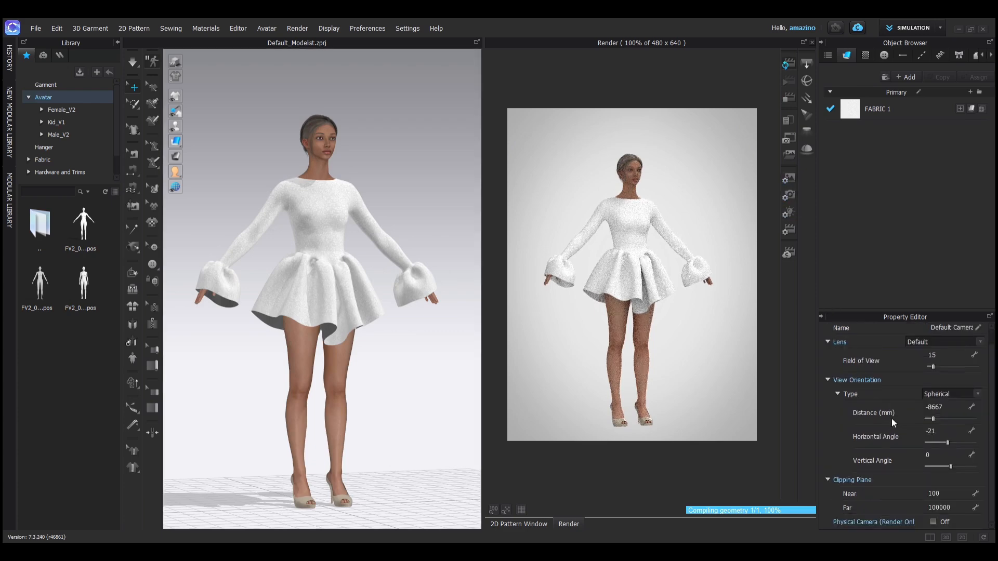
scroll(858, 460, up, 1)
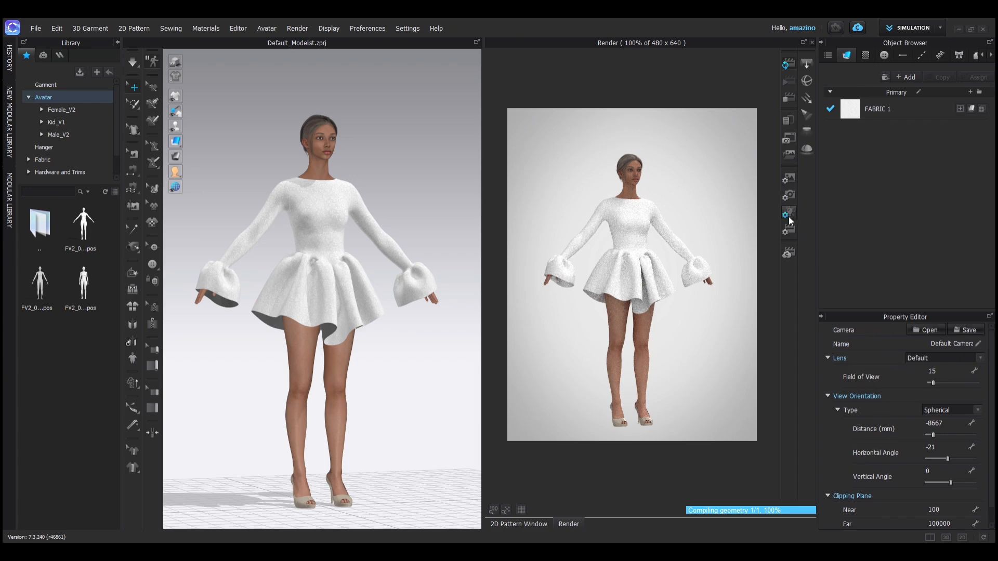
click(789, 231)
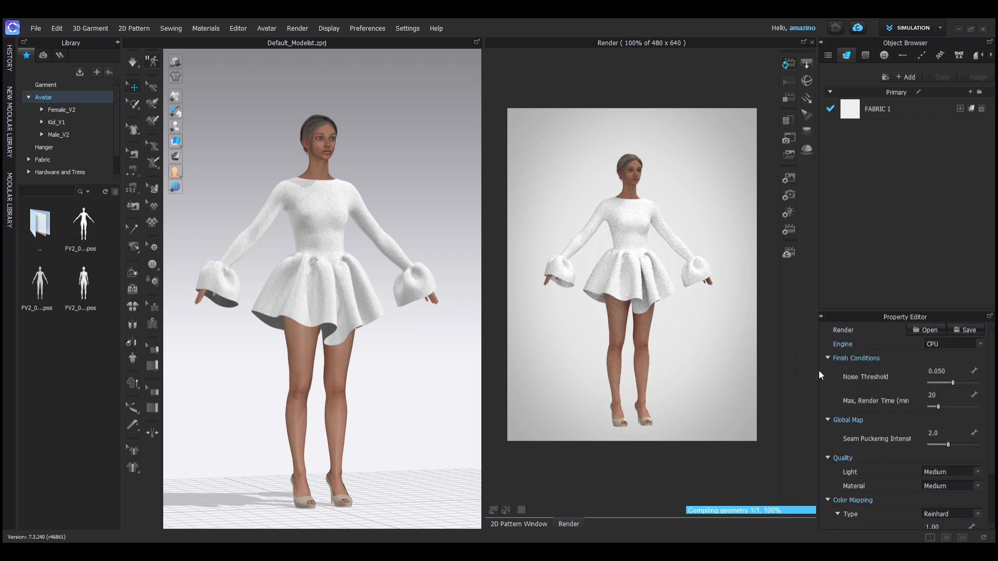
scroll(916, 410, down, 4)
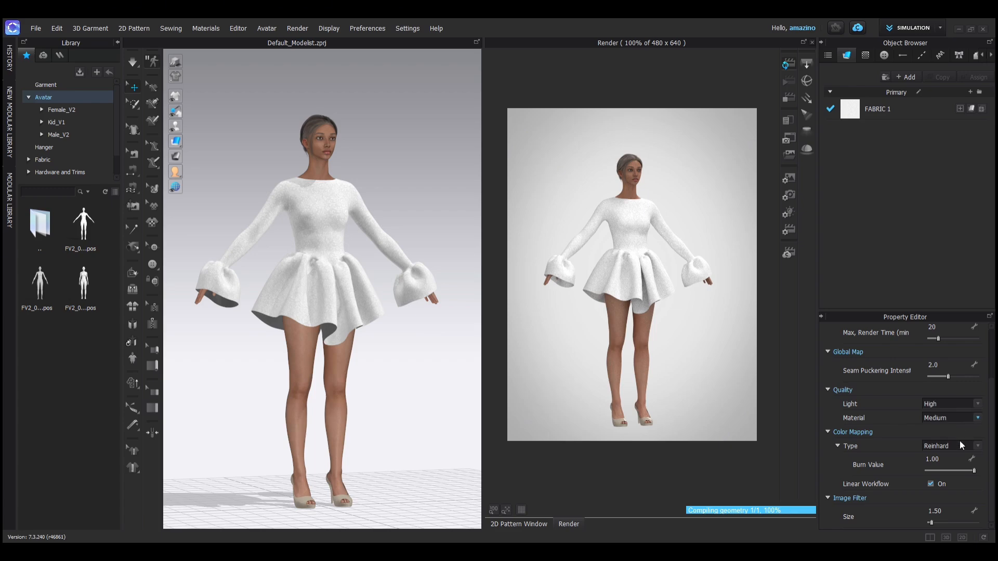
scroll(926, 498, up, 4)
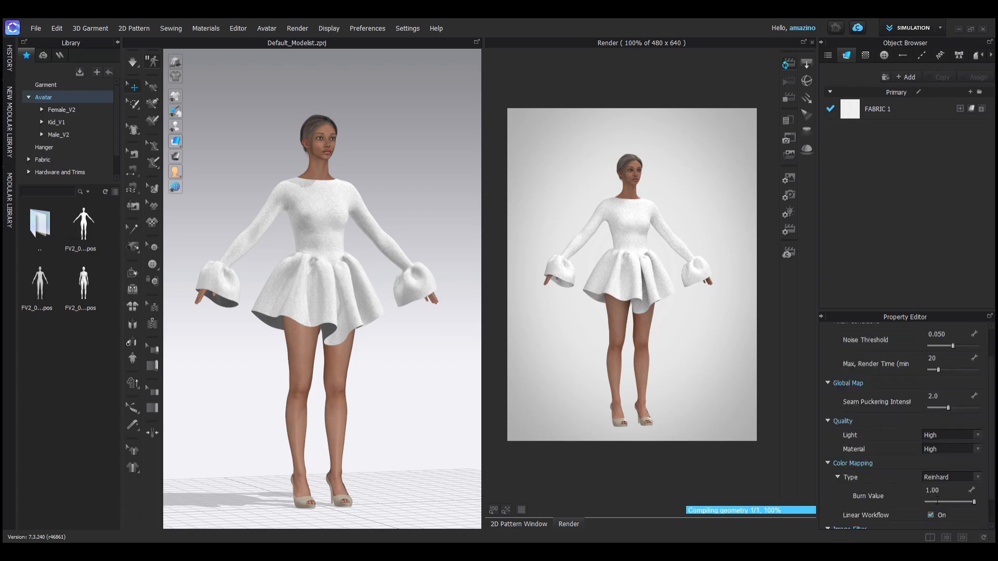
click(973, 346)
click(960, 360)
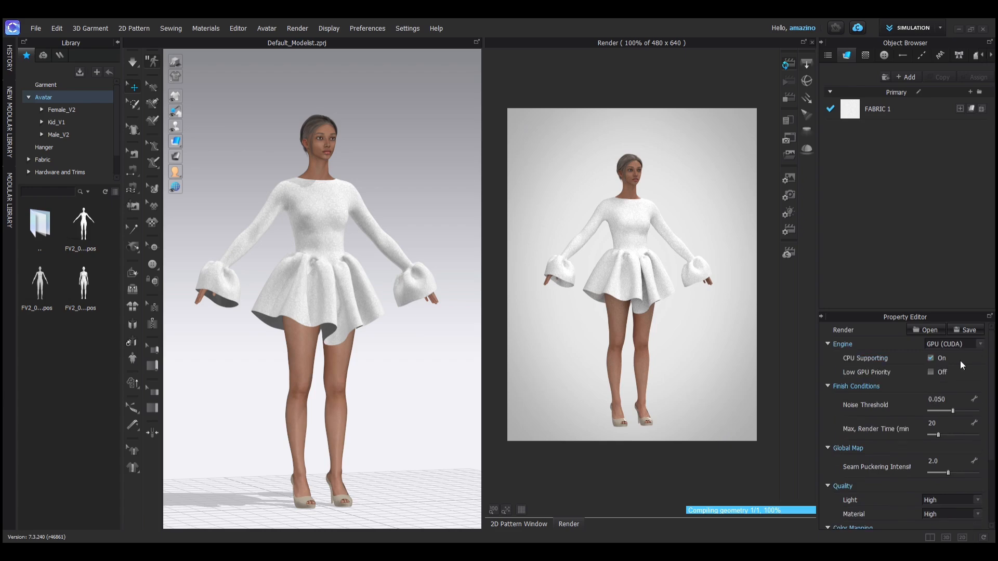
scroll(914, 446, down, 5)
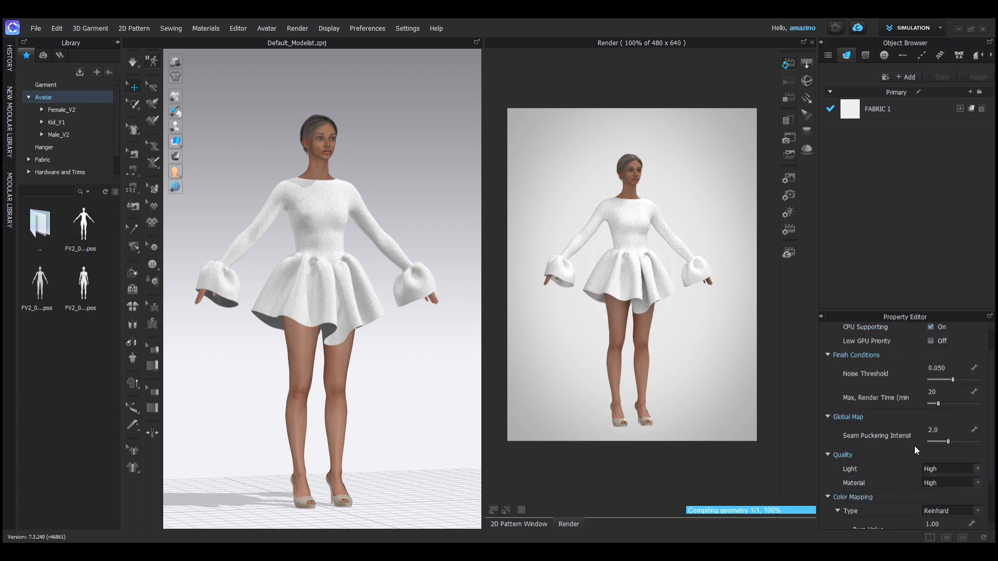
scroll(915, 452, up, 5)
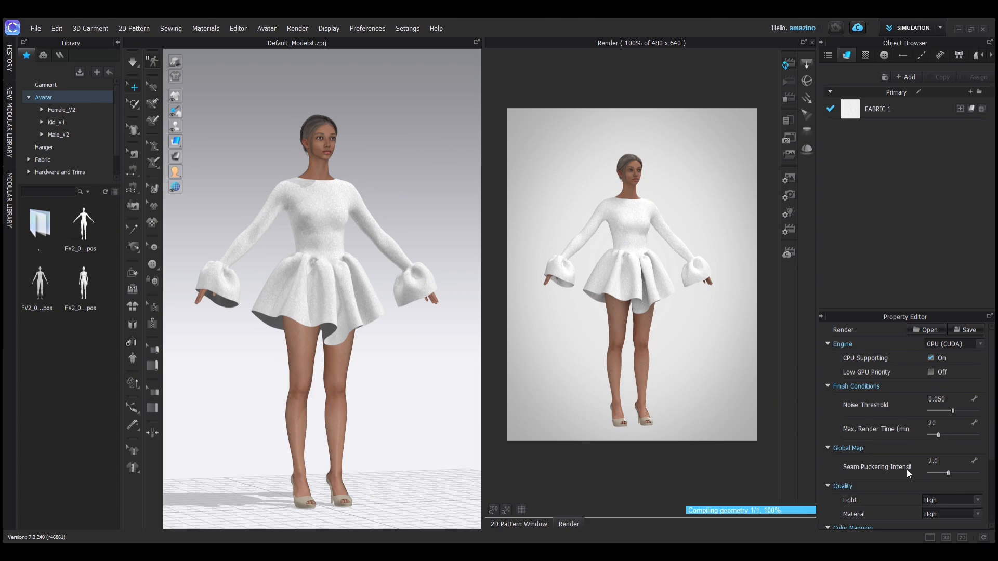
scroll(897, 460, down, 3)
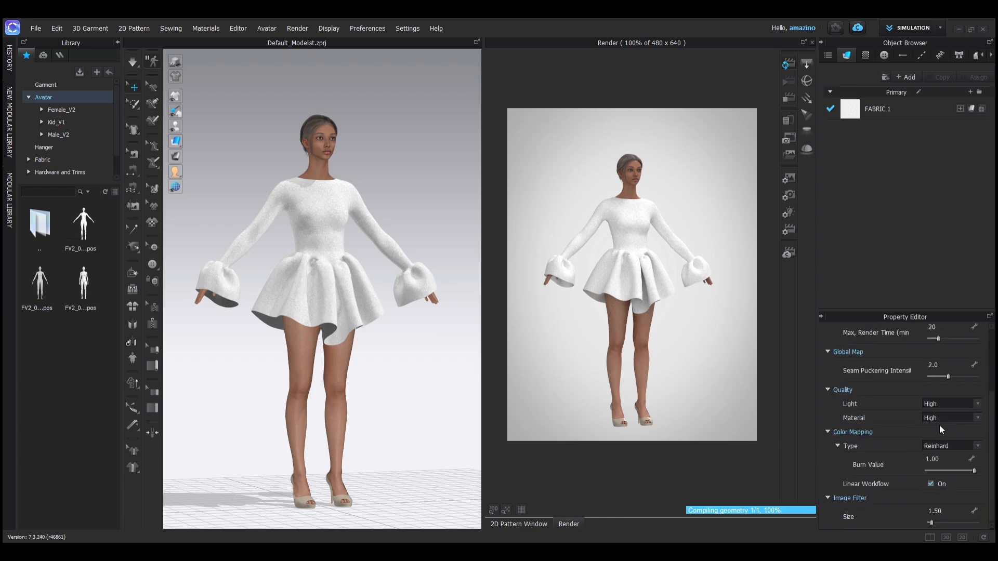
scroll(883, 444, up, 3)
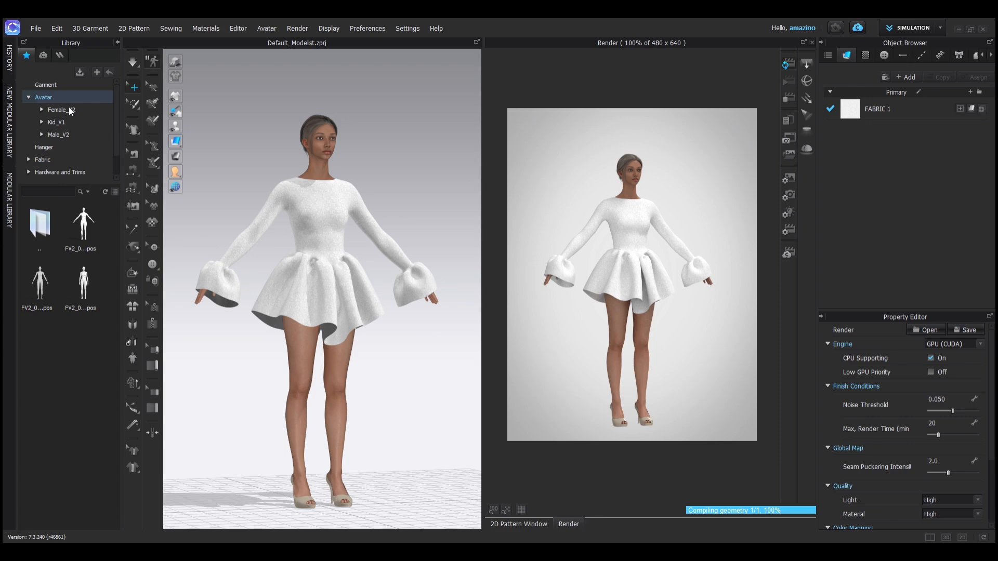
Stop the render and close the Render window
right_drag(385, 364, 347, 367)
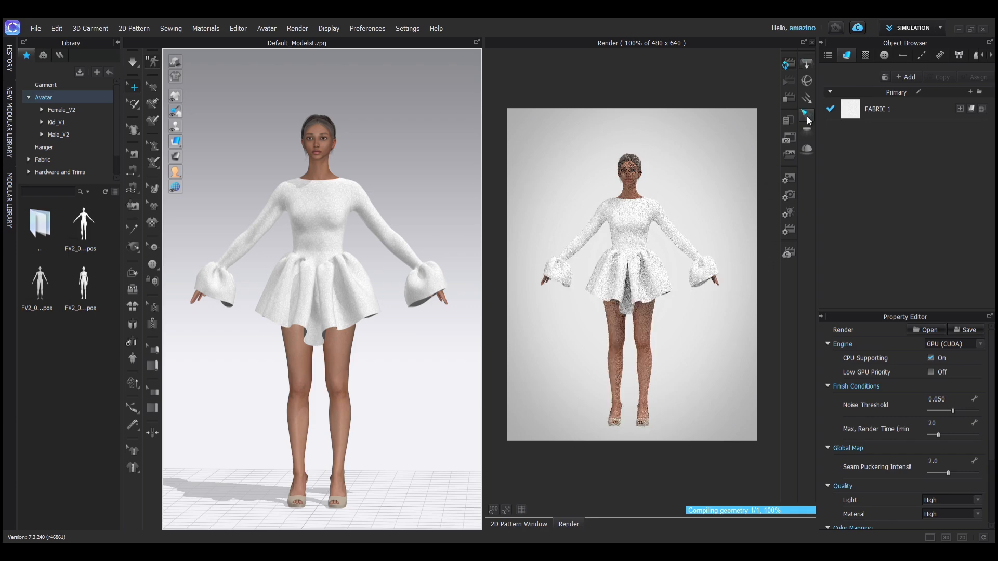
click(789, 101)
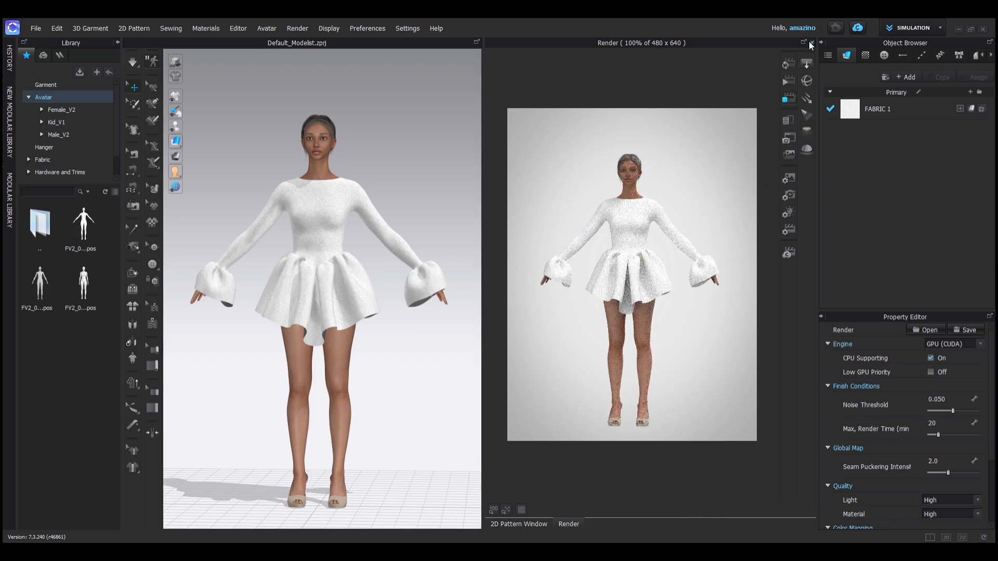
click(809, 42)
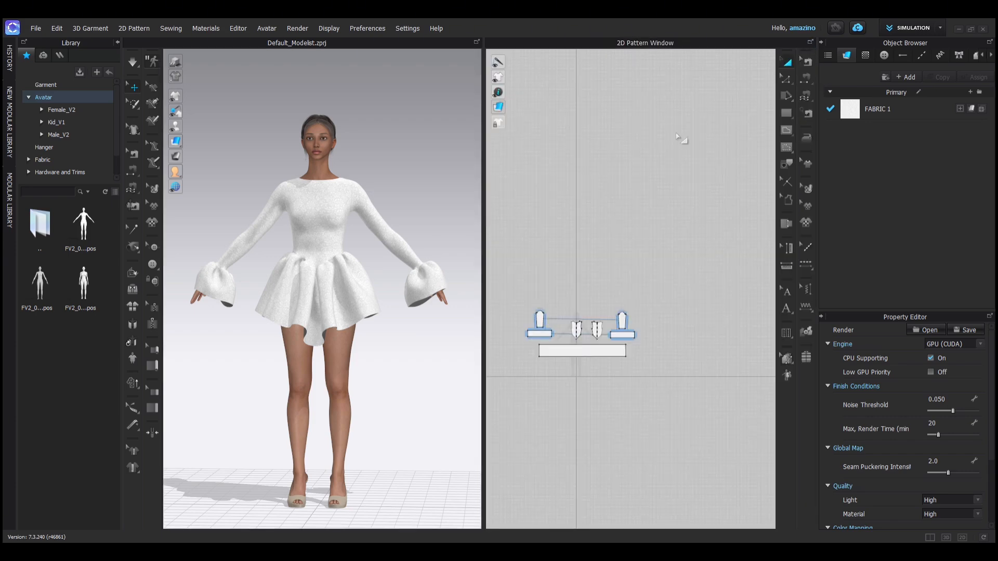
Switch to the UV Editor mode and pack all the dress patterns into the 0–1 UV tile
click(333, 360)
click(236, 187)
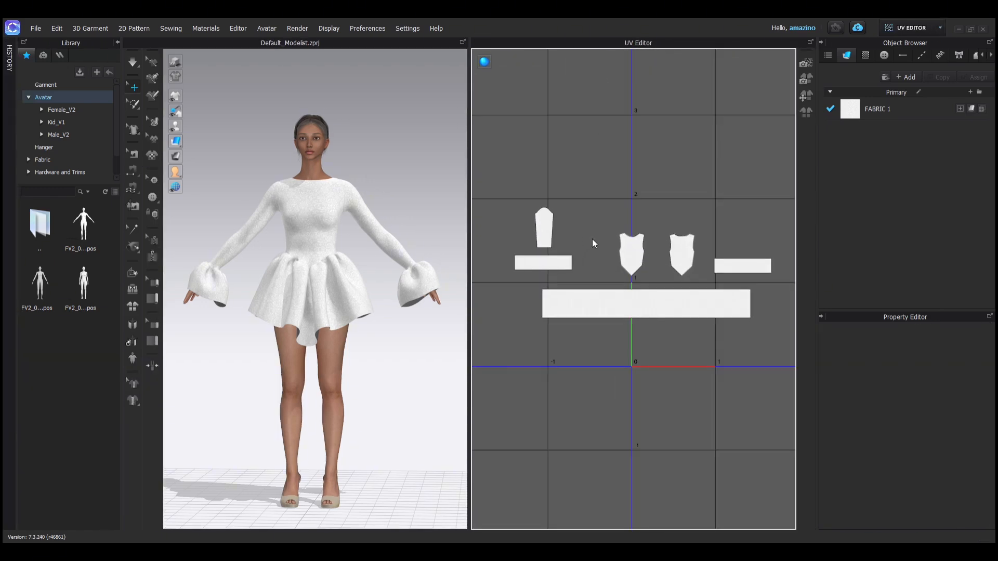
click(807, 115)
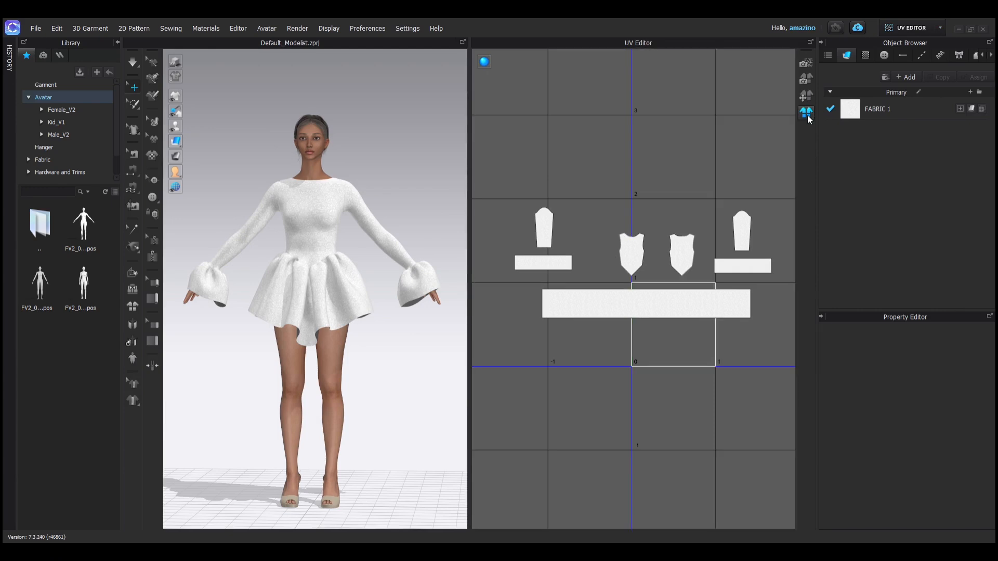
click(603, 213)
scroll(663, 330, up, 5)
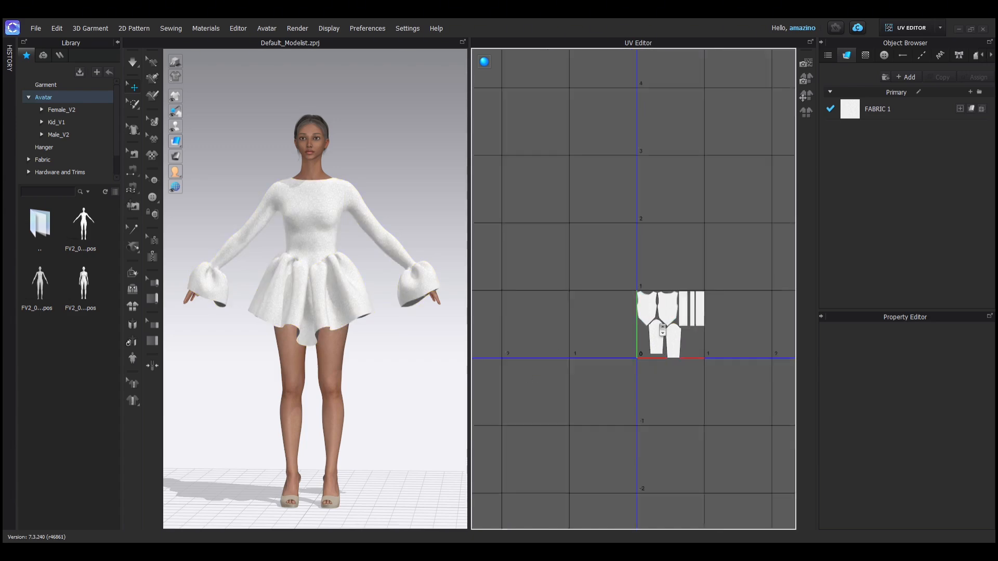
middle_drag(663, 330, 567, 305)
scroll(568, 305, down, 2)
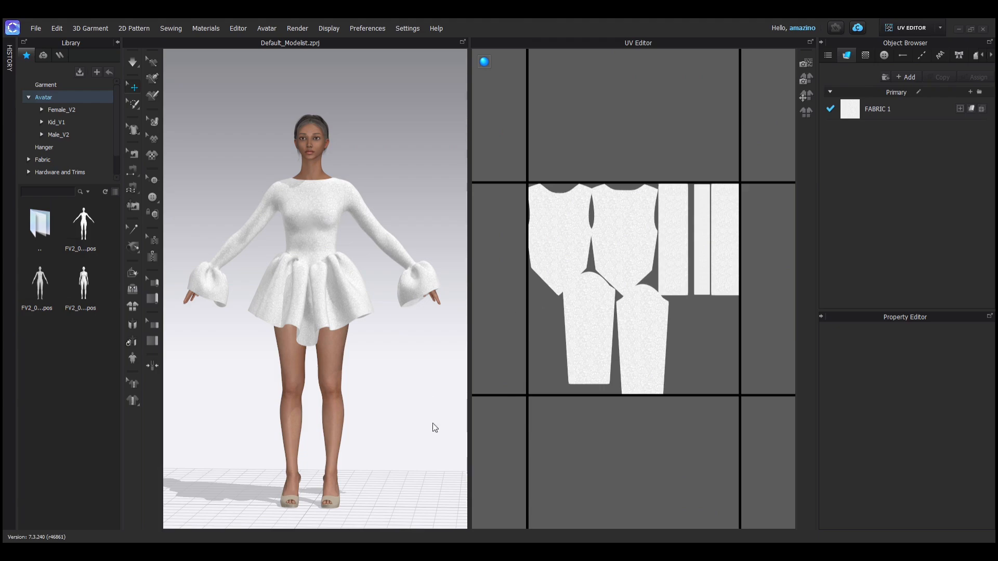
click(495, 494)
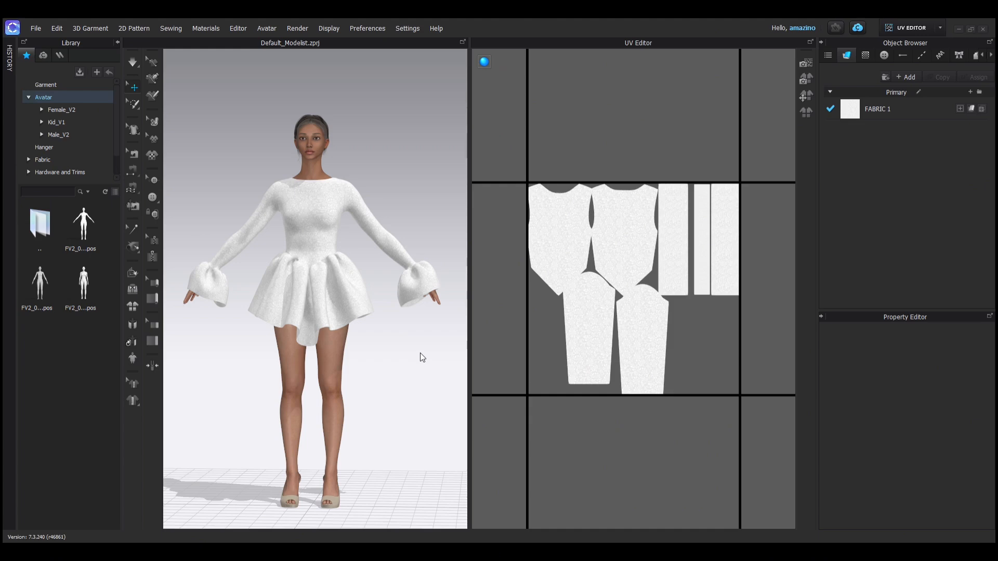